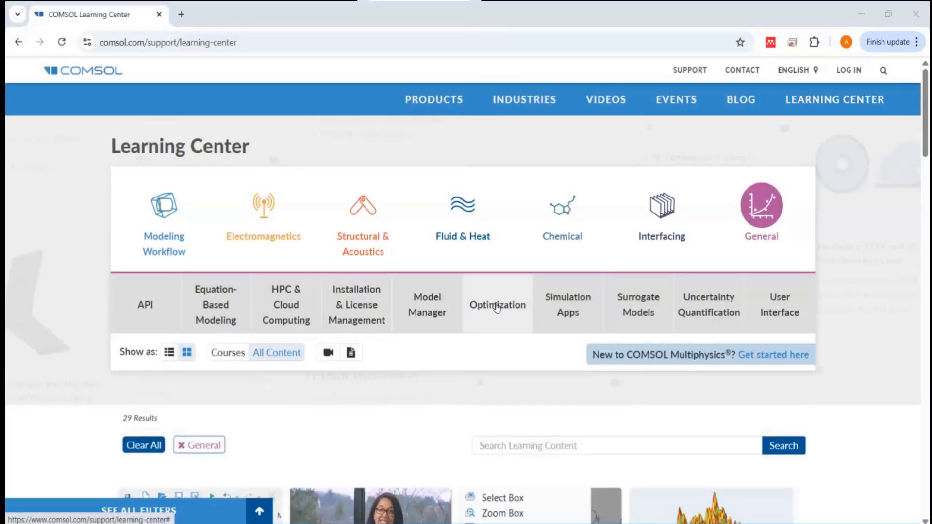
Step: Filter the Learning Center content by Optimization and open the course Performing Optimization in COMSOL Multiphysics
{"action": "left_click", "coordinate": [492, 311]}
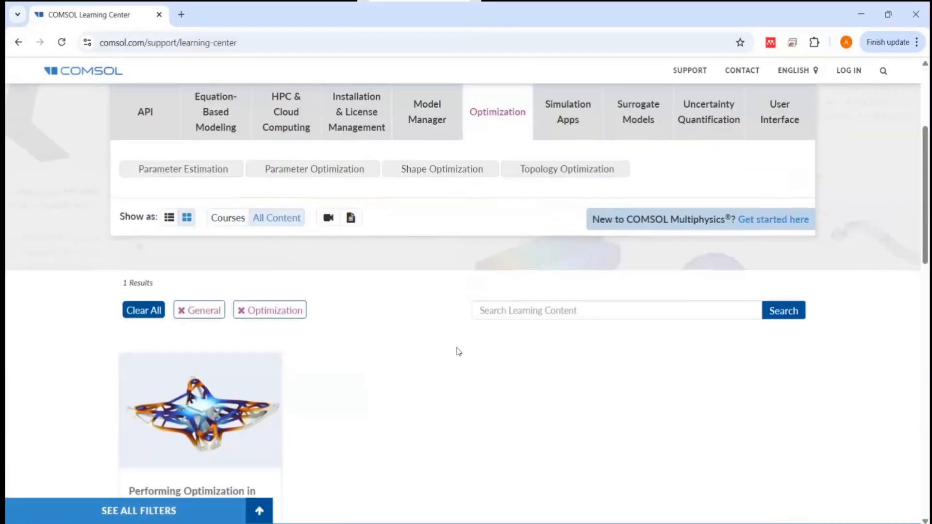
{"action": "scroll", "coordinate": [364, 342], "scroll_direction": "down", "scroll_amount": 6}
{"action": "scroll", "coordinate": [243, 336], "scroll_direction": "down", "scroll_amount": 1}
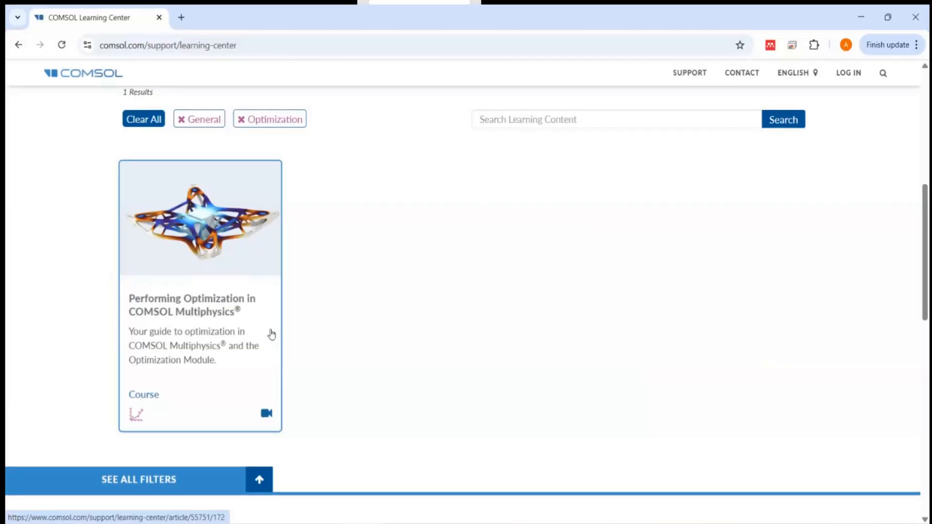
{"action": "left_click", "coordinate": [203, 288]}
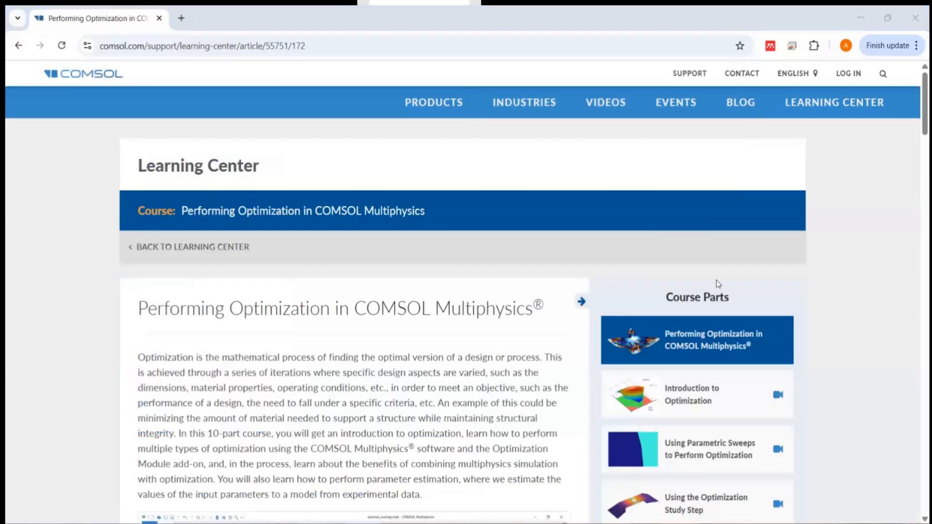
Step: Open the course part Introduction to Optimization and download the geometry file microresistor_beam.mphbin
{"action": "scroll", "coordinate": [745, 285], "scroll_direction": "down", "scroll_amount": 4}
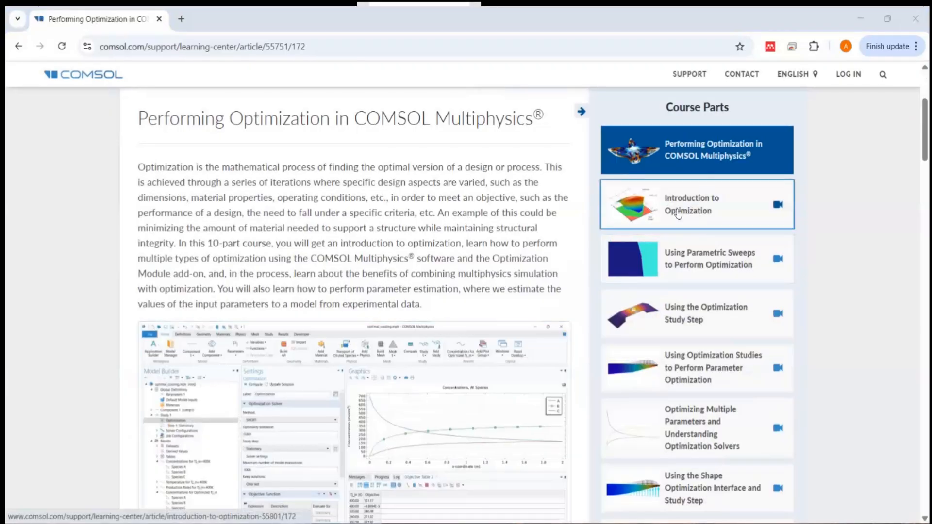
{"action": "left_click", "coordinate": [684, 212]}
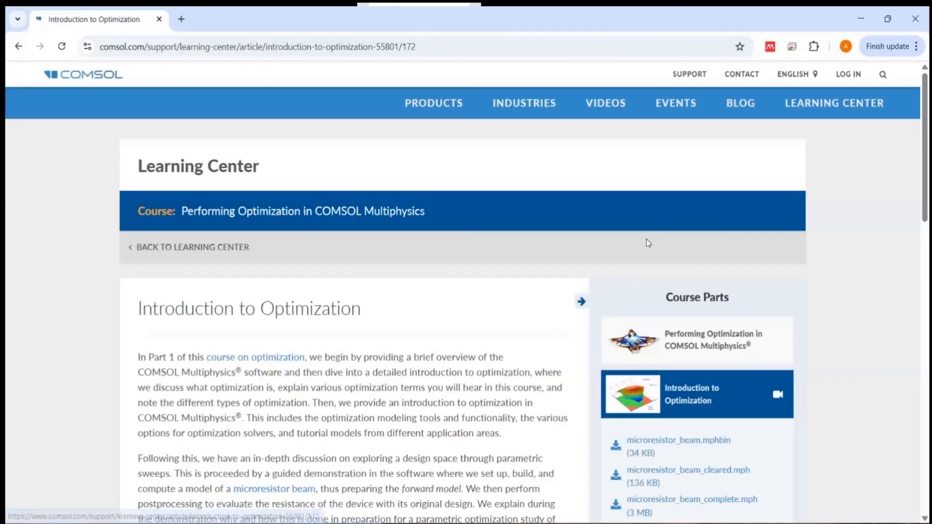
{"action": "scroll", "coordinate": [648, 243], "scroll_direction": "down", "scroll_amount": 4}
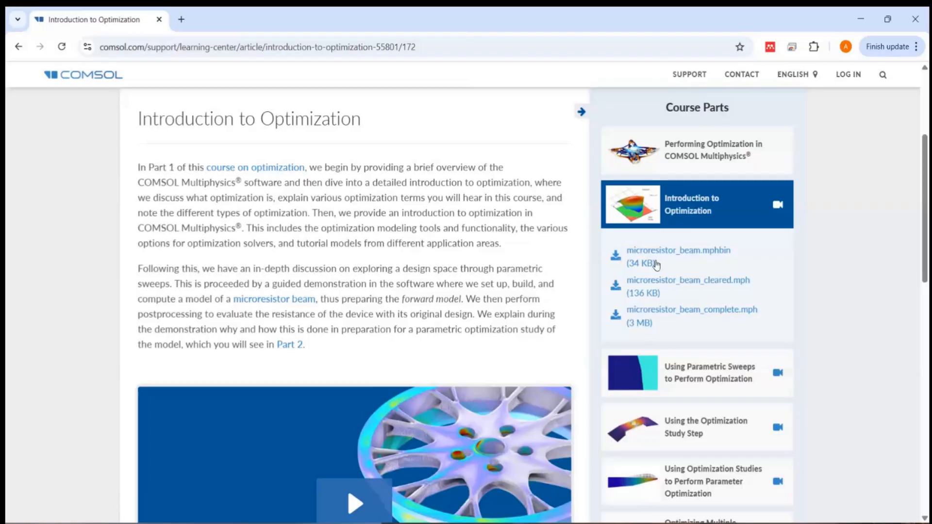
{"action": "left_click", "coordinate": [651, 266]}
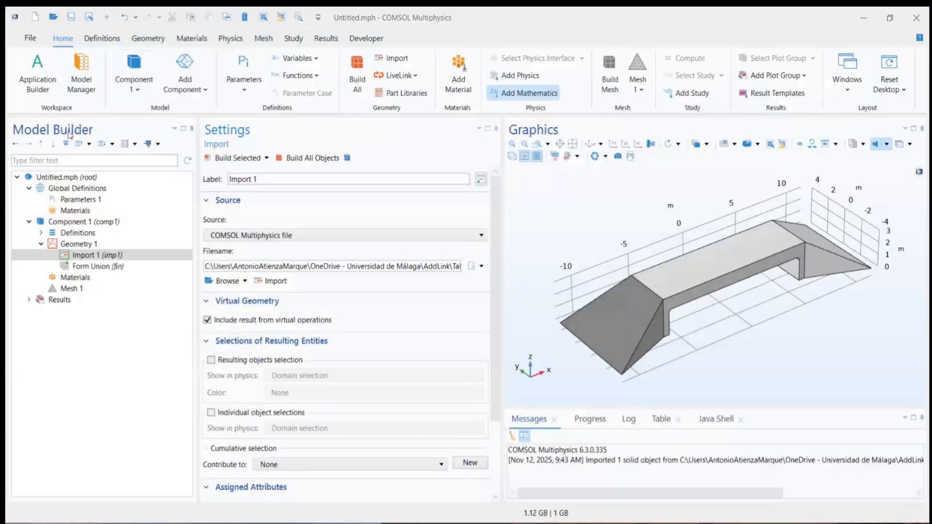
Step: Switch to COMSOL Multiphysics and create a new blank model, discarding the changes to the open one
{"action": "left_click", "coordinate": [35, 20]}
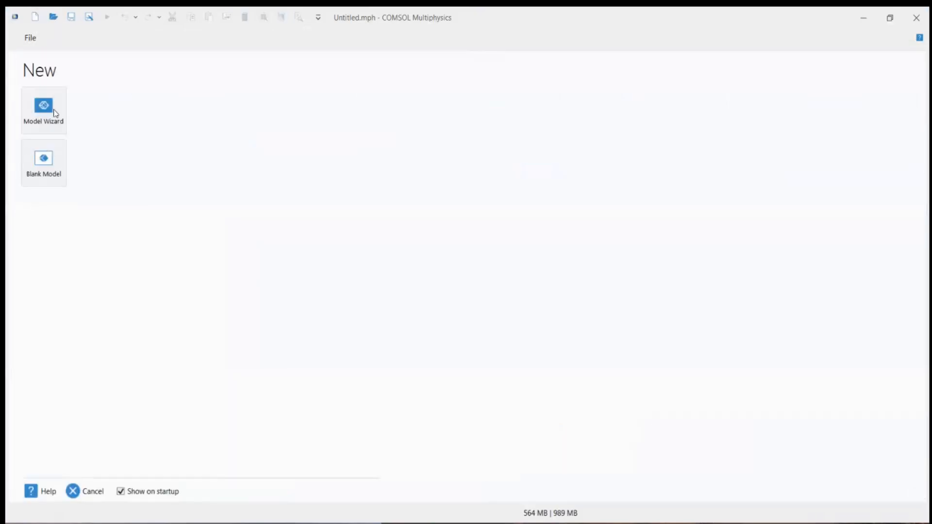
{"action": "left_click", "coordinate": [51, 169]}
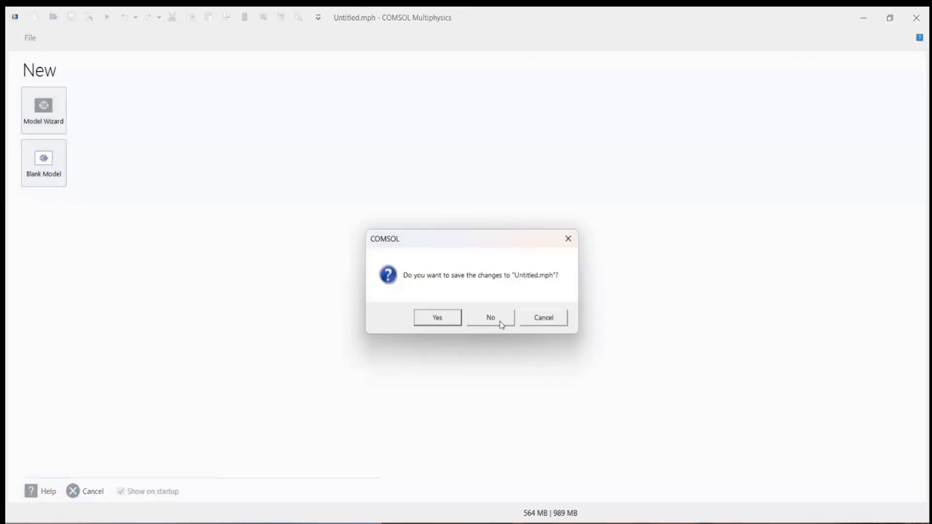
{"action": "left_click", "coordinate": [502, 324]}
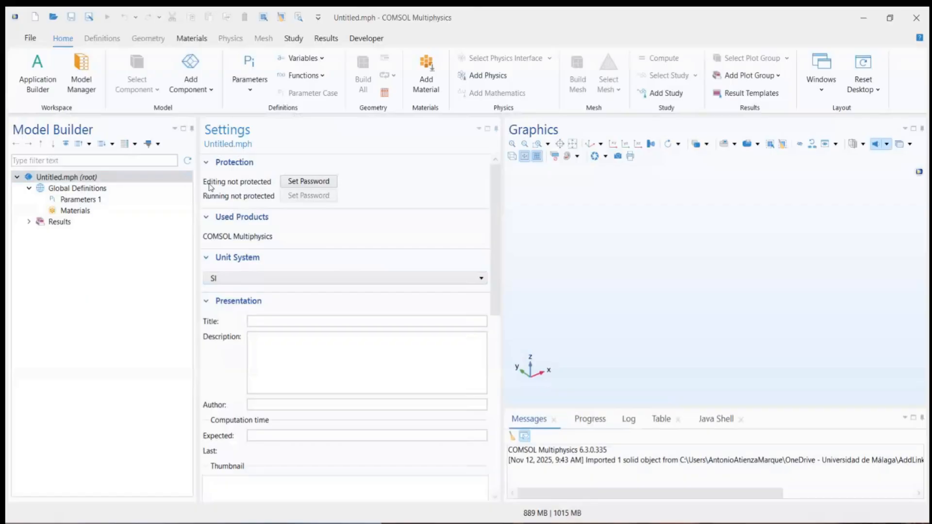
Step: Add a 3D component to the model and set its geometry length unit to µm
{"action": "left_click", "coordinate": [193, 87]}
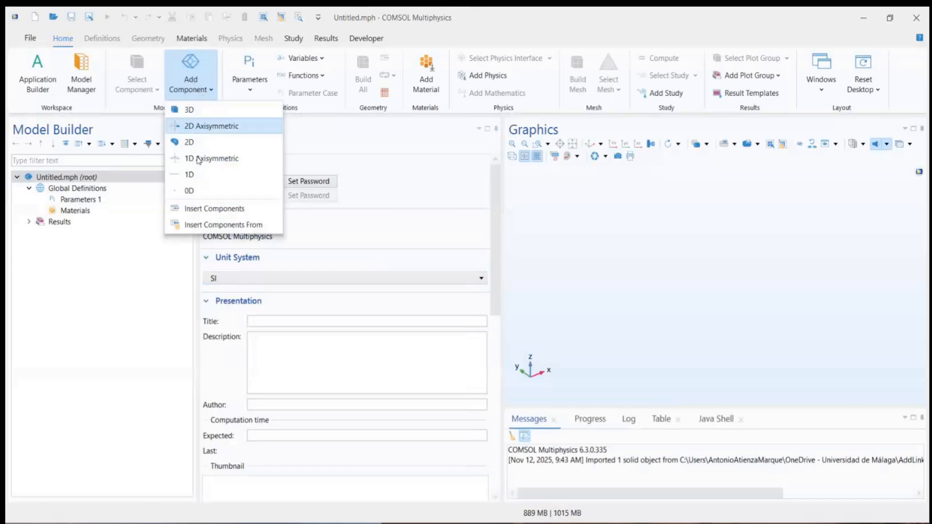
{"action": "left_click", "coordinate": [212, 111]}
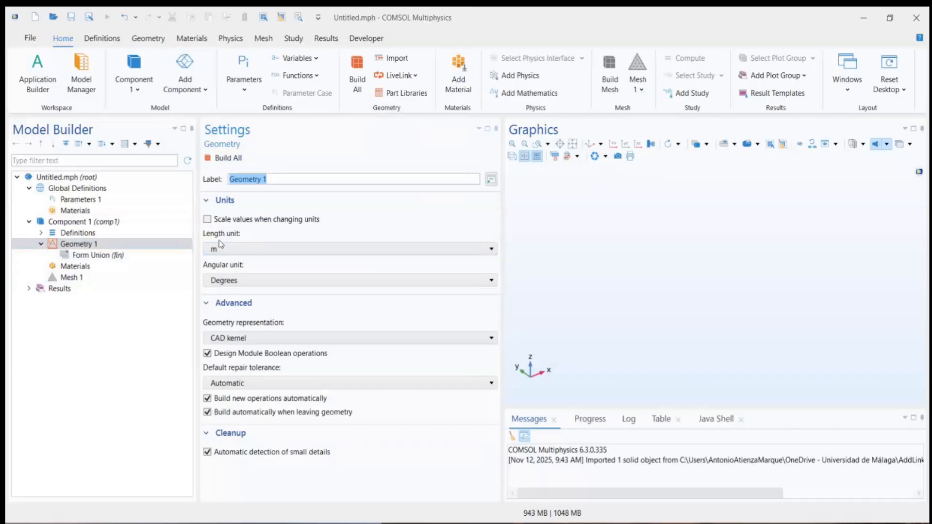
{"action": "left_click", "coordinate": [243, 253]}
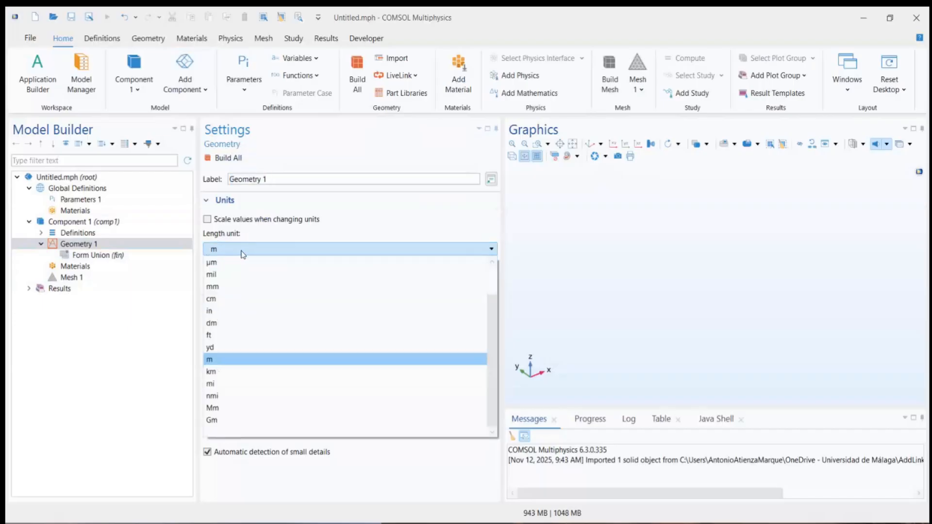
{"action": "left_click", "coordinate": [243, 252]}
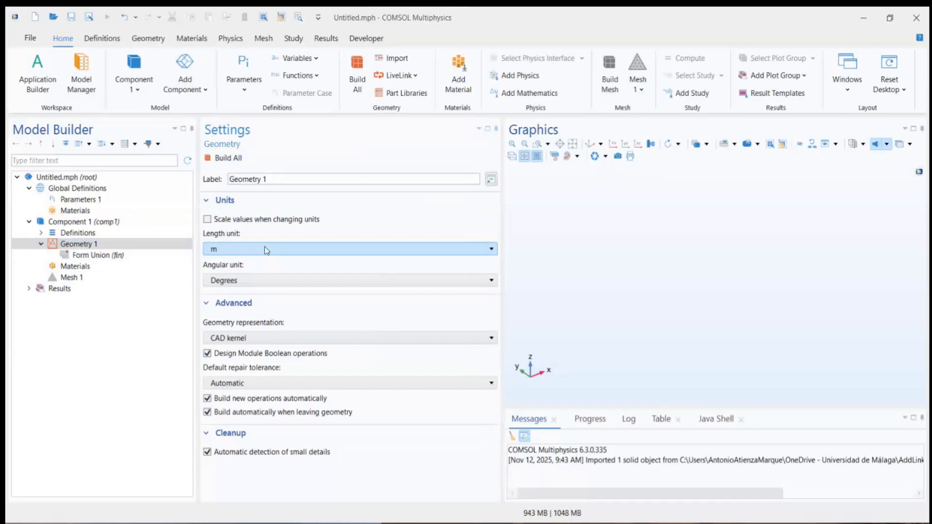
{"action": "left_click", "coordinate": [266, 250]}
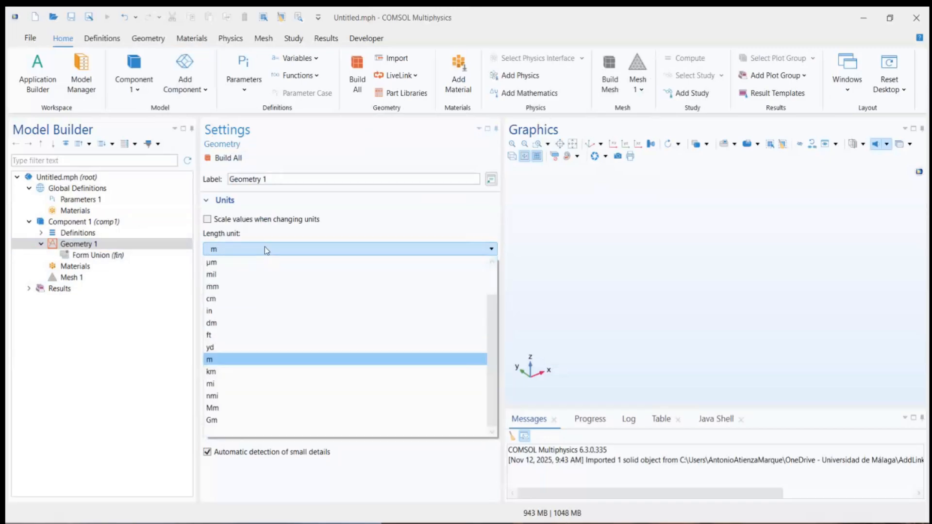
{"action": "left_click", "coordinate": [235, 262]}
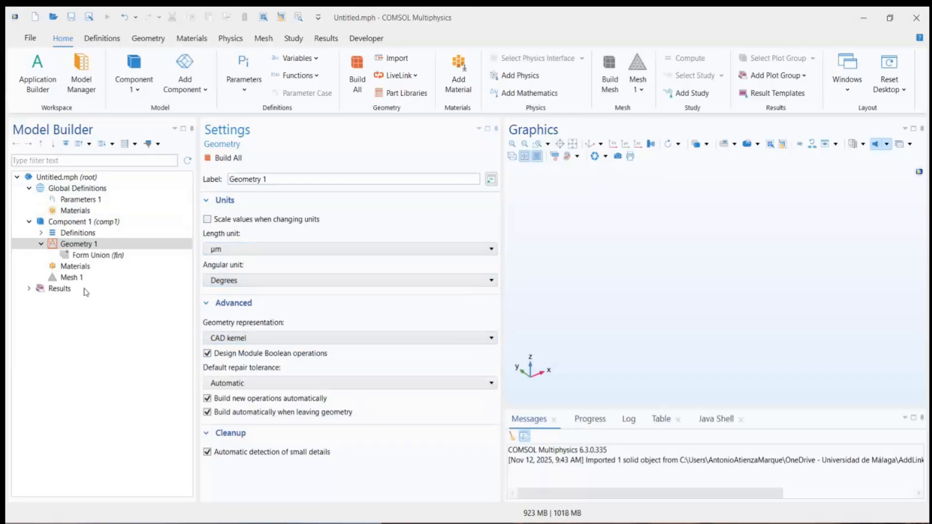
Step: Import microresistor_beam.mphbin into Geometry 1 from the 2025-11-11_12 folder and widen the graphics area
{"action": "right_click", "coordinate": [75, 246]}
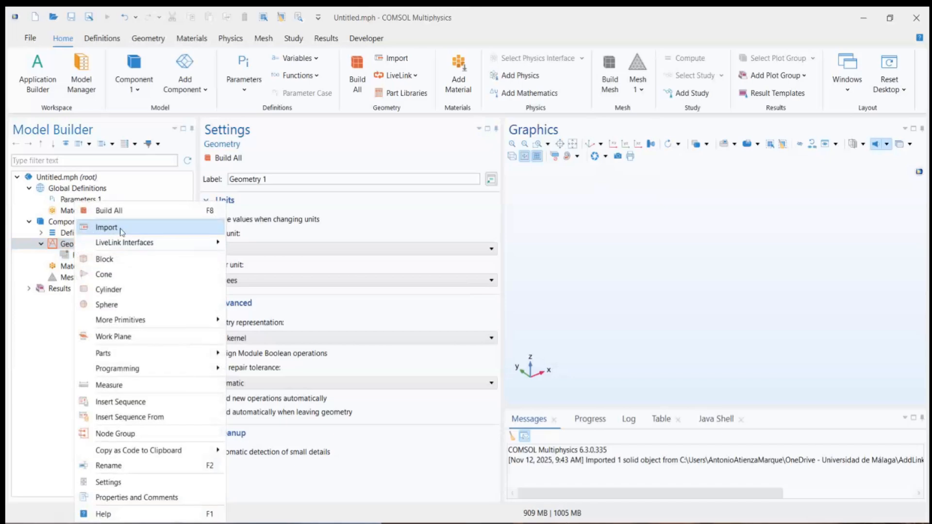
{"action": "key", "text": "Escape"}
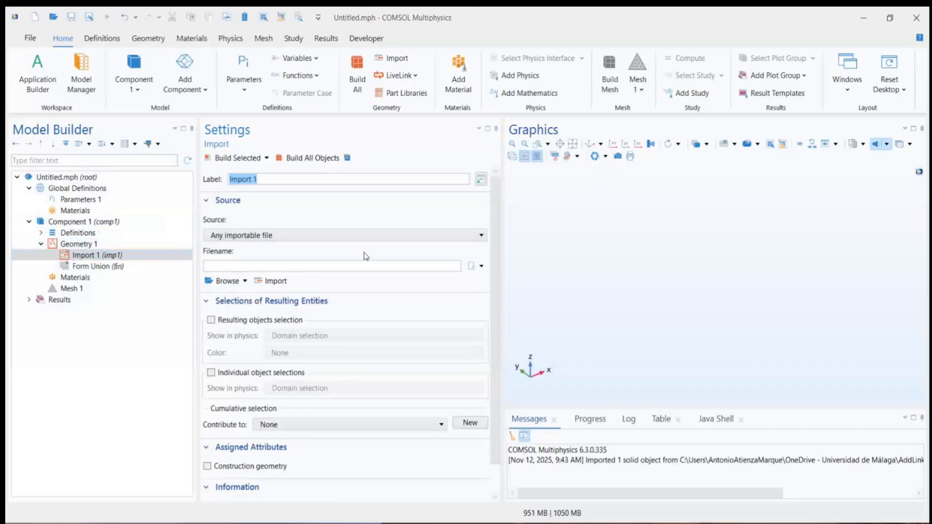
{"action": "left_click", "coordinate": [220, 266]}
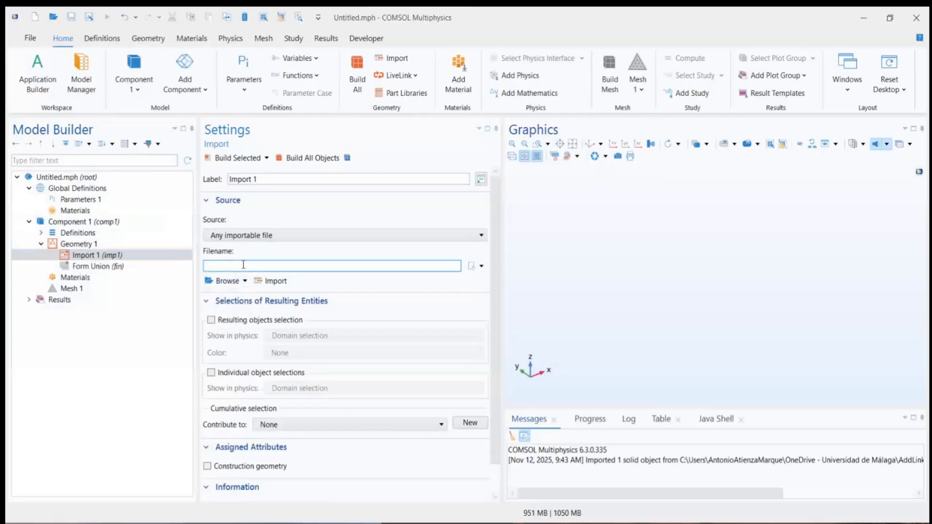
{"action": "left_click", "coordinate": [227, 286]}
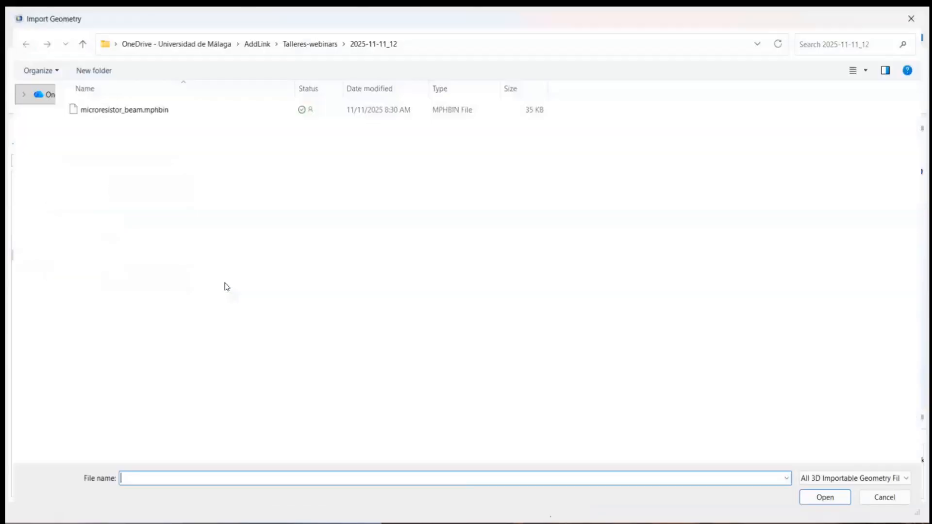
{"action": "left_click", "coordinate": [115, 110]}
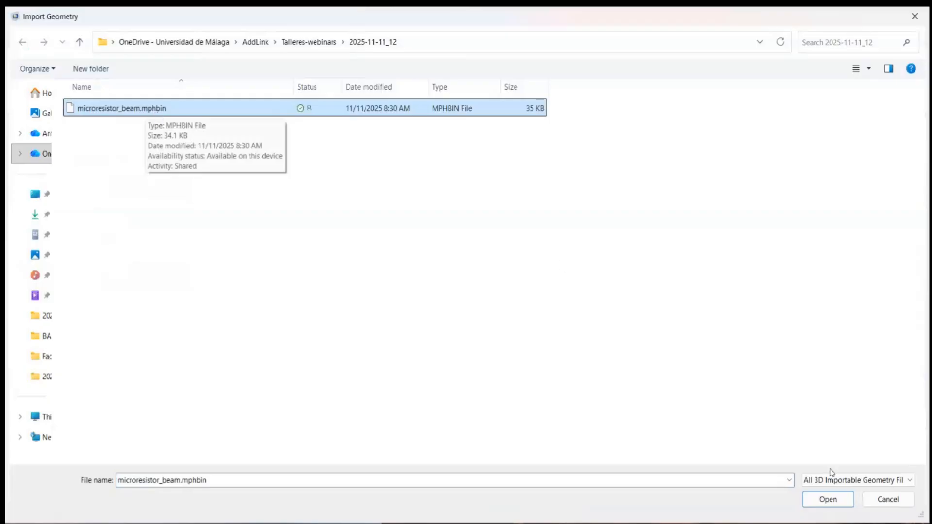
{"action": "left_click", "coordinate": [820, 502]}
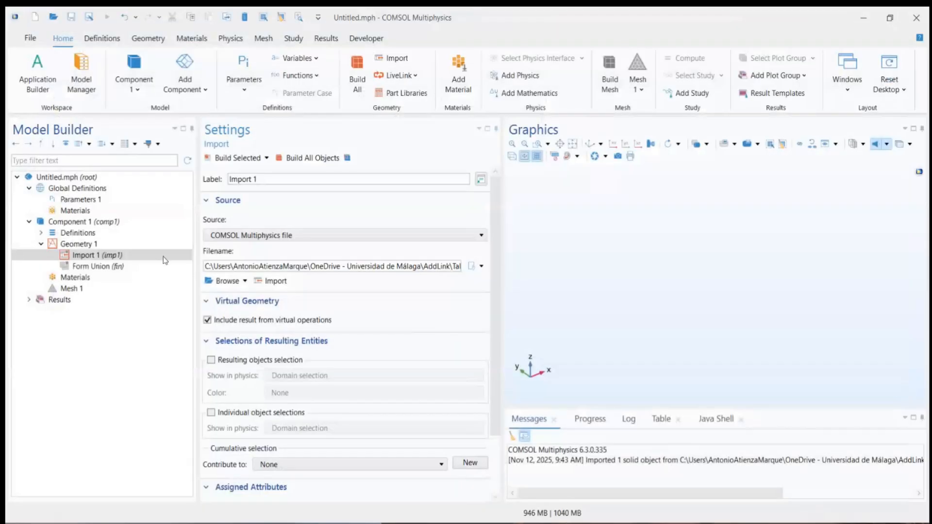
{"action": "left_click", "coordinate": [211, 266]}
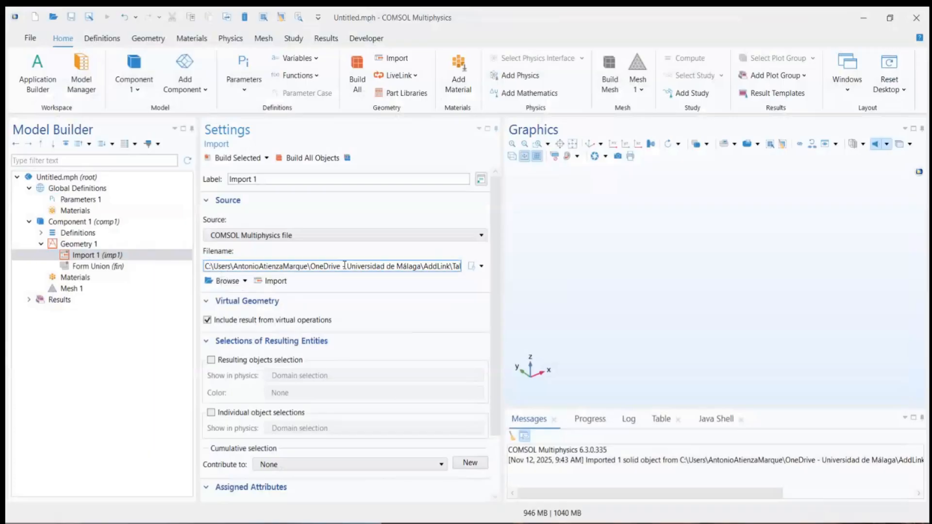
{"action": "left_click", "coordinate": [270, 282]}
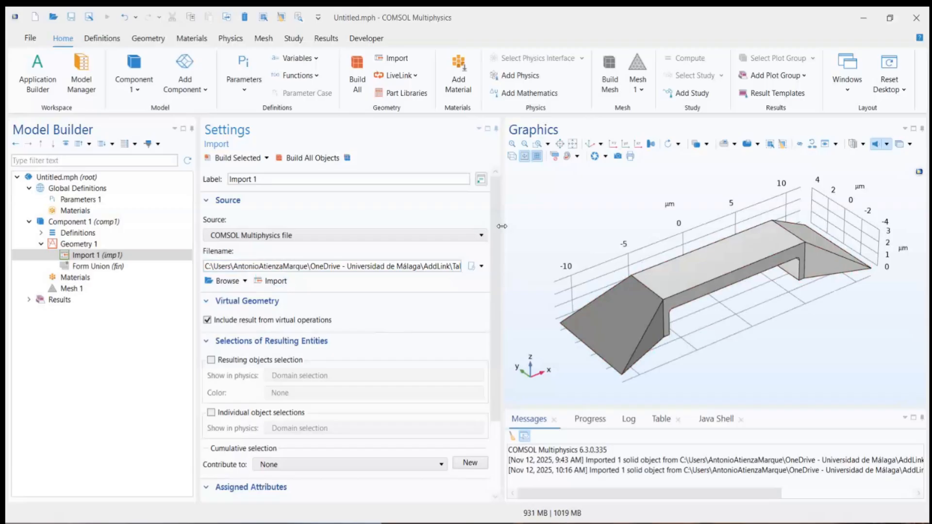
{"action": "left_click_drag", "start_coordinate": [500, 228], "coordinate": [431, 225]}
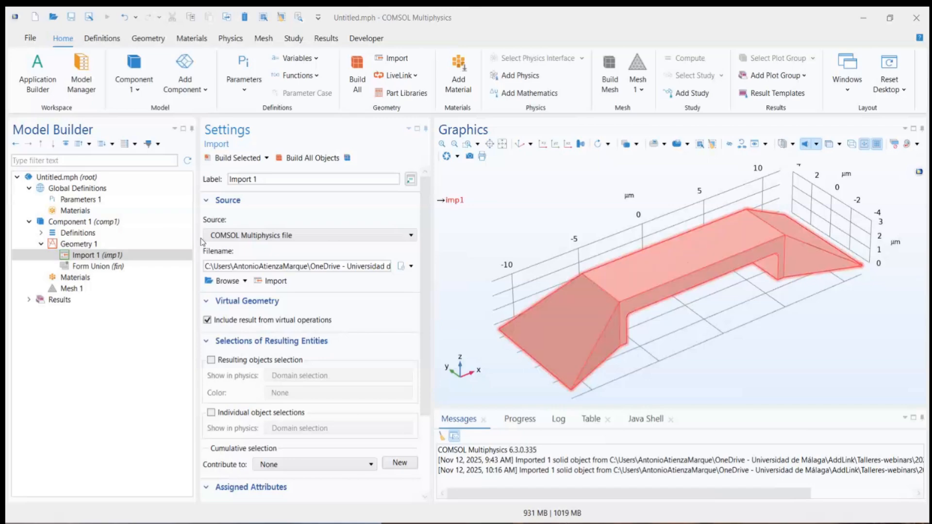
{"action": "left_click", "coordinate": [77, 245]}
{"action": "right_click", "coordinate": [78, 249]}
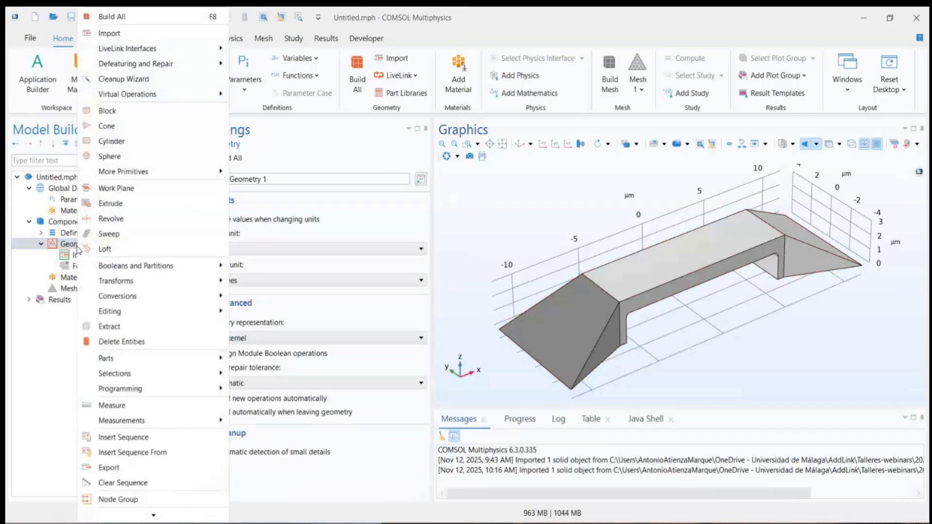
{"action": "left_click", "coordinate": [62, 246]}
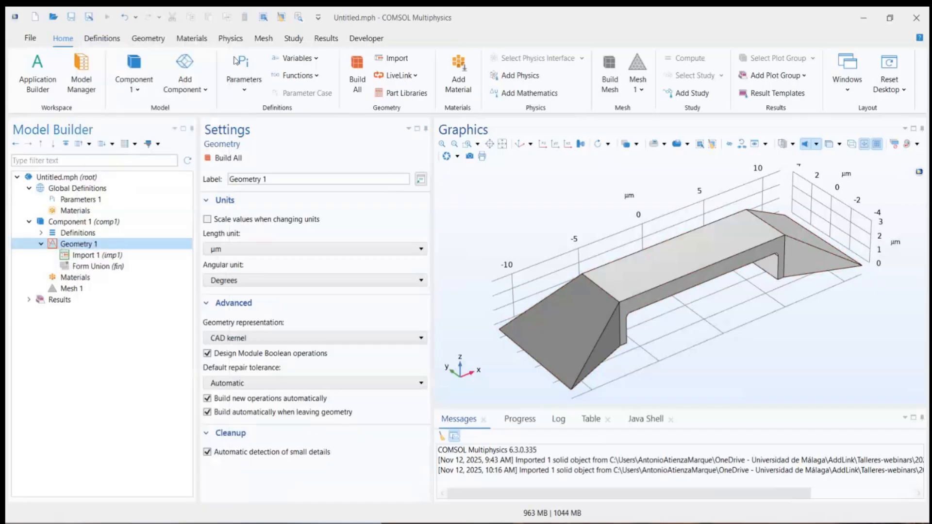
{"action": "left_click", "coordinate": [155, 42]}
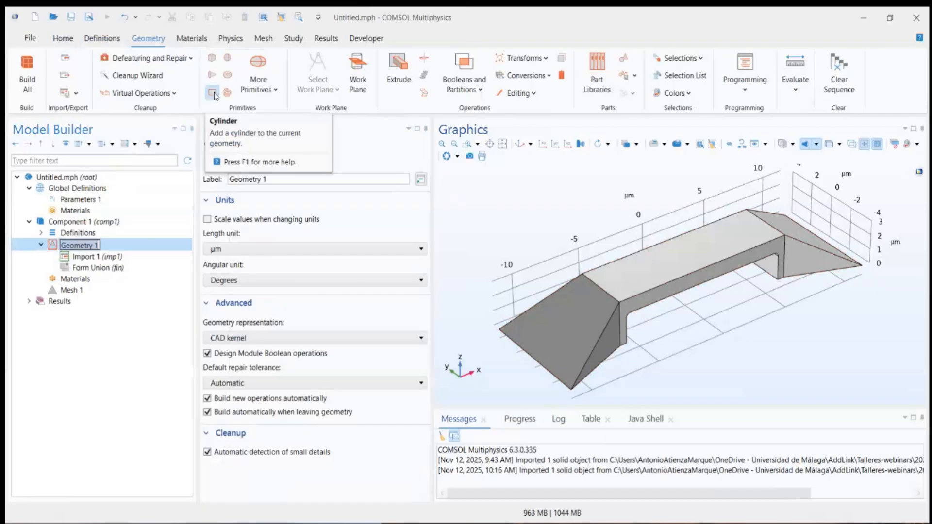
{"action": "left_click", "coordinate": [80, 257]}
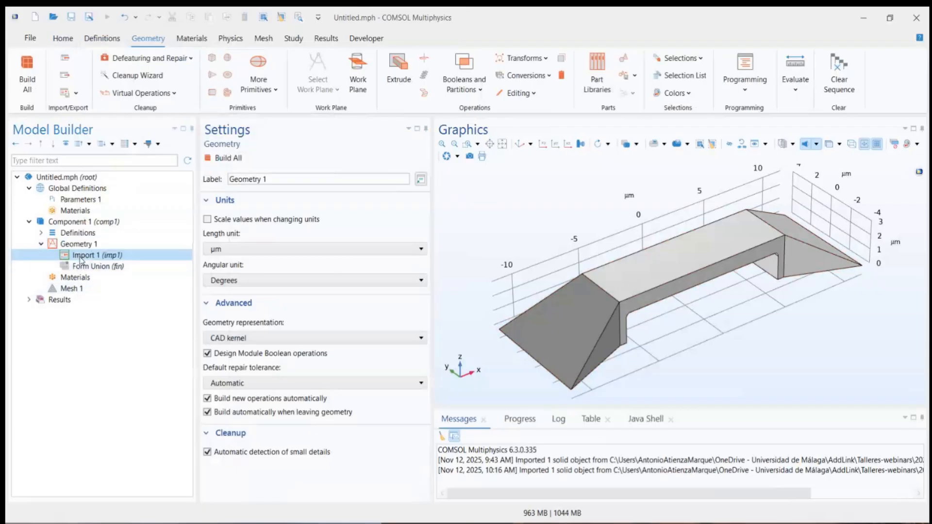
Step: Add a Cylinder primitive to Geometry 1 and select its radius value for editing
{"action": "right_click", "coordinate": [72, 245]}
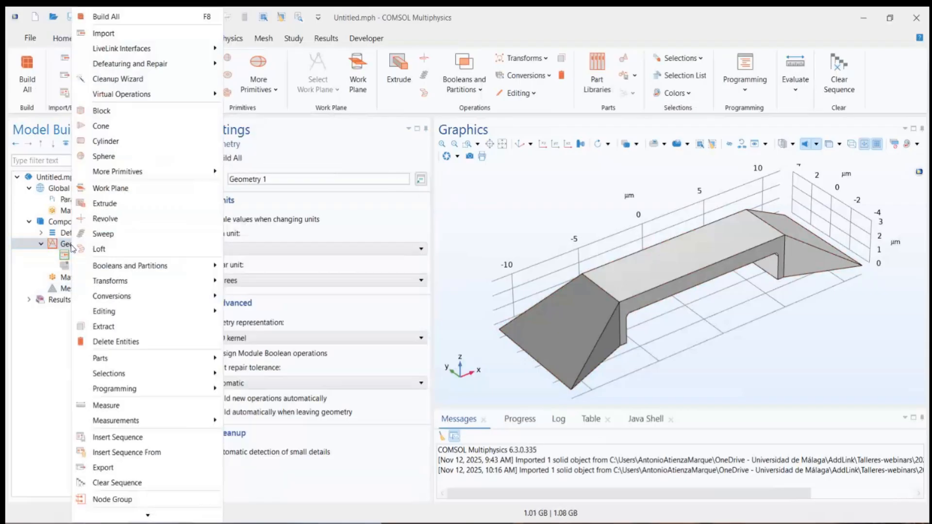
{"action": "left_click", "coordinate": [106, 141]}
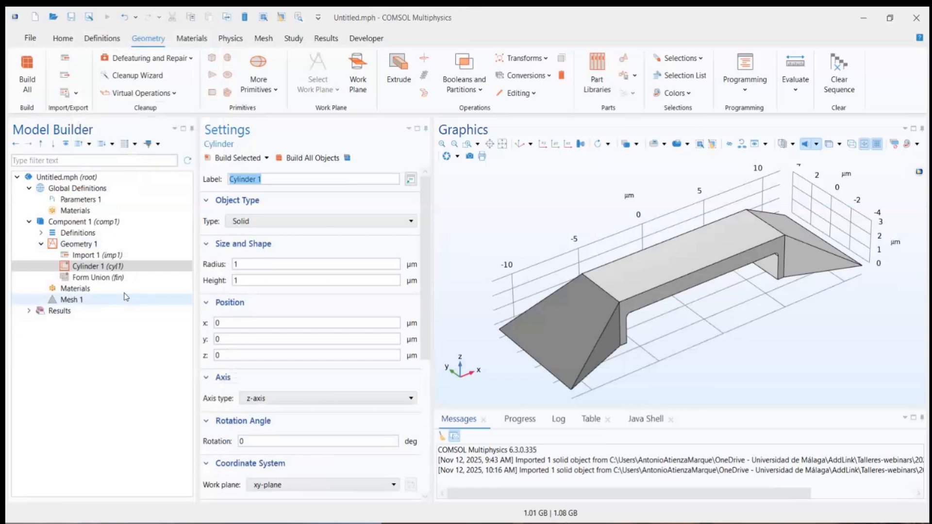
{"action": "left_click", "coordinate": [250, 264]}
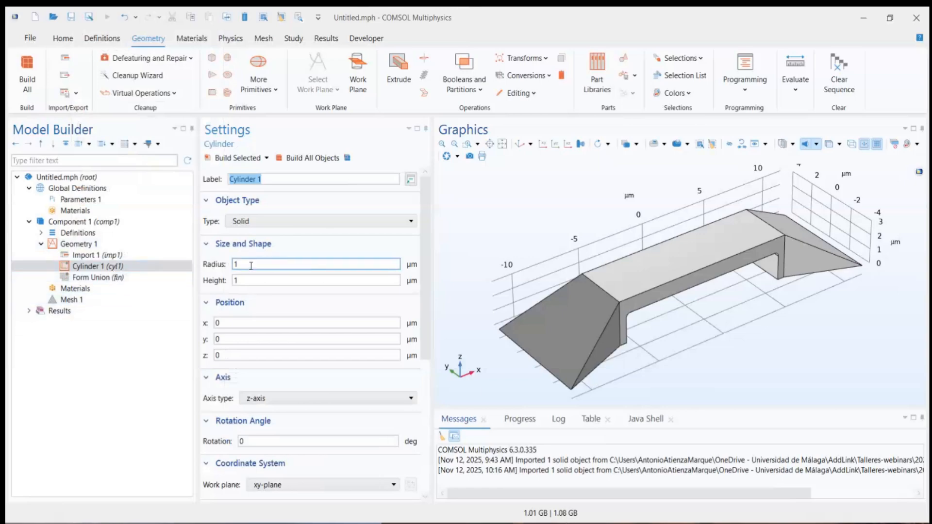
{"action": "left_click", "coordinate": [246, 280]}
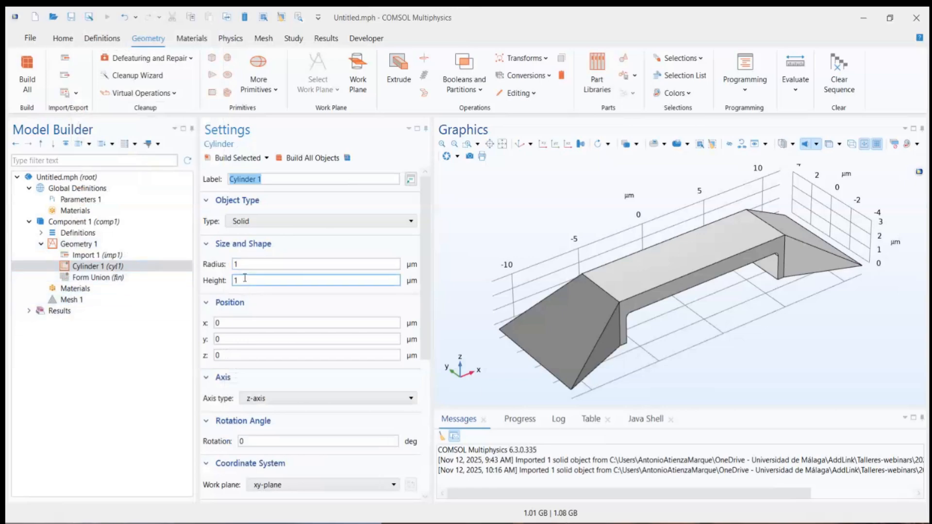
{"action": "left_click", "coordinate": [244, 265]}
{"action": "double_click", "coordinate": [243, 265]}
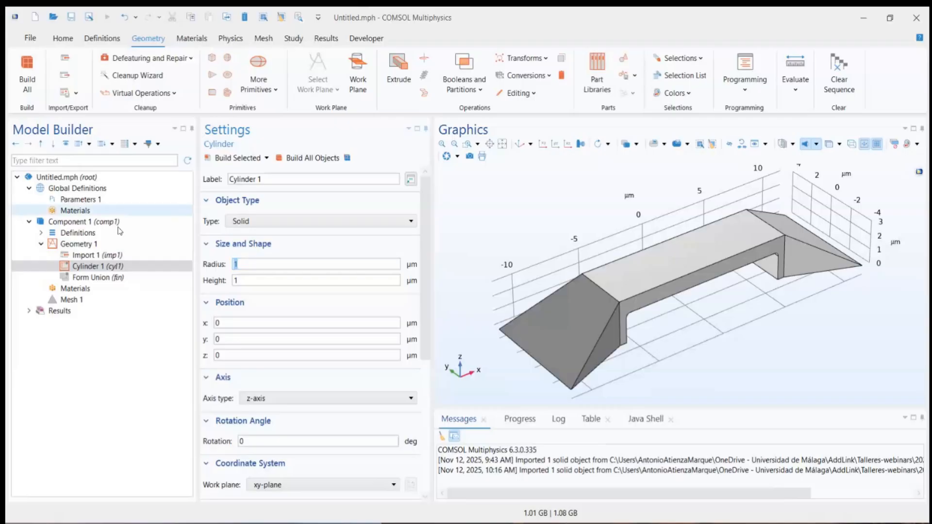
Step: Define a global parameter r0 with the expression 1[um] in Parameters 1
{"action": "left_click", "coordinate": [92, 201]}
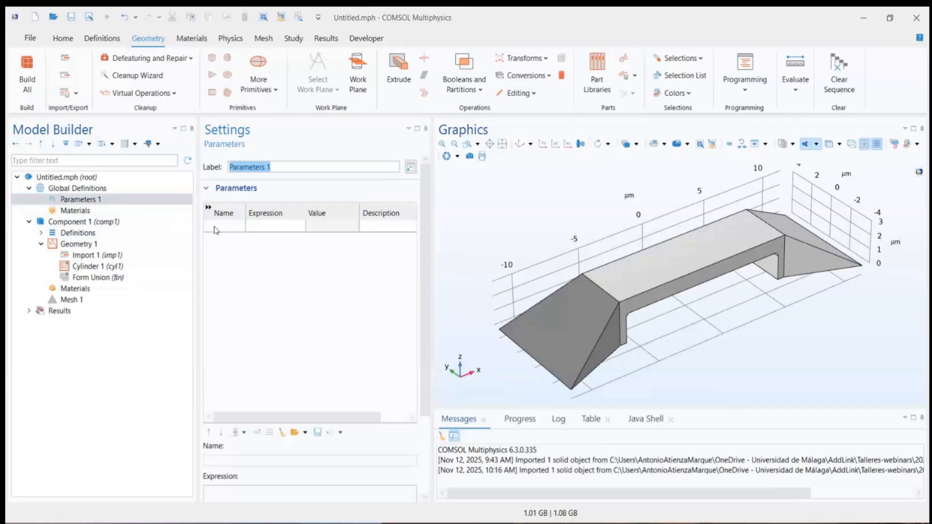
{"action": "left_click", "coordinate": [217, 226]}
{"action": "type", "text": "r0"}
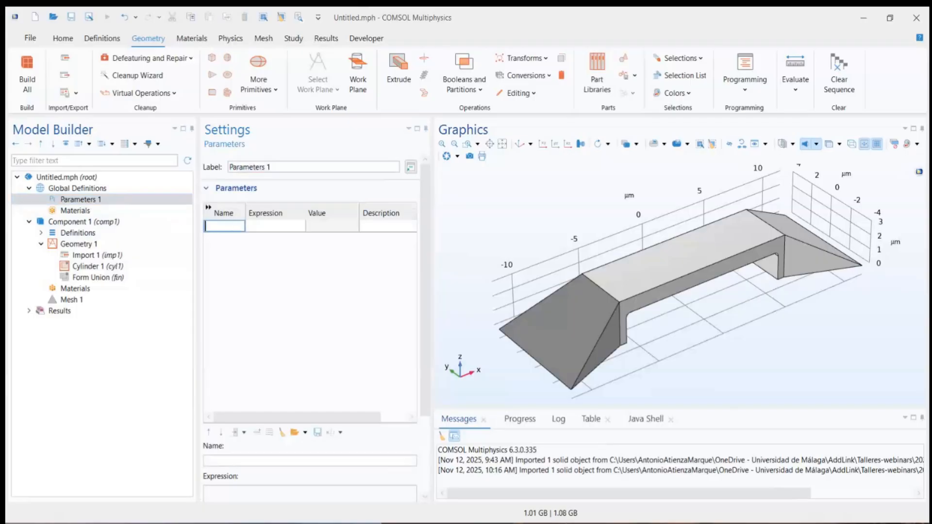
{"action": "key", "text": "Tab"}
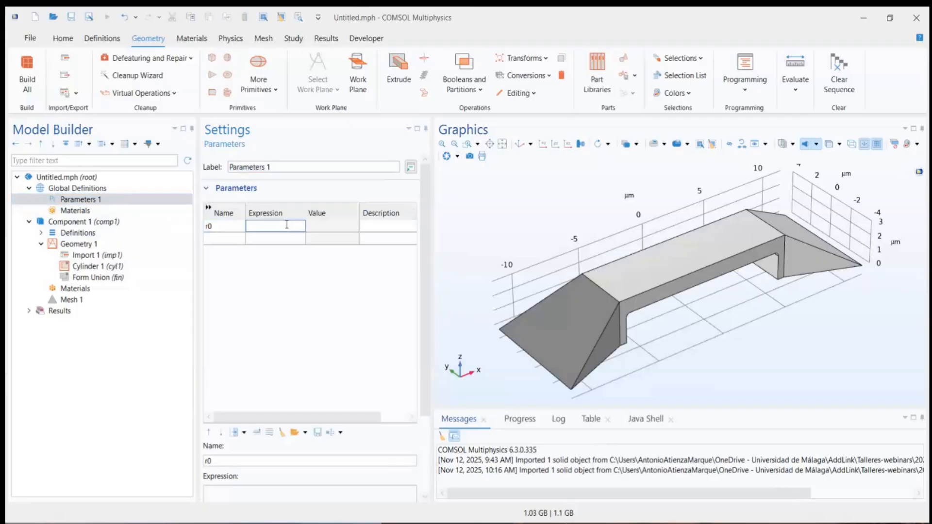
{"action": "type", "text": "1[um]"}
{"action": "key", "text": "Return"}
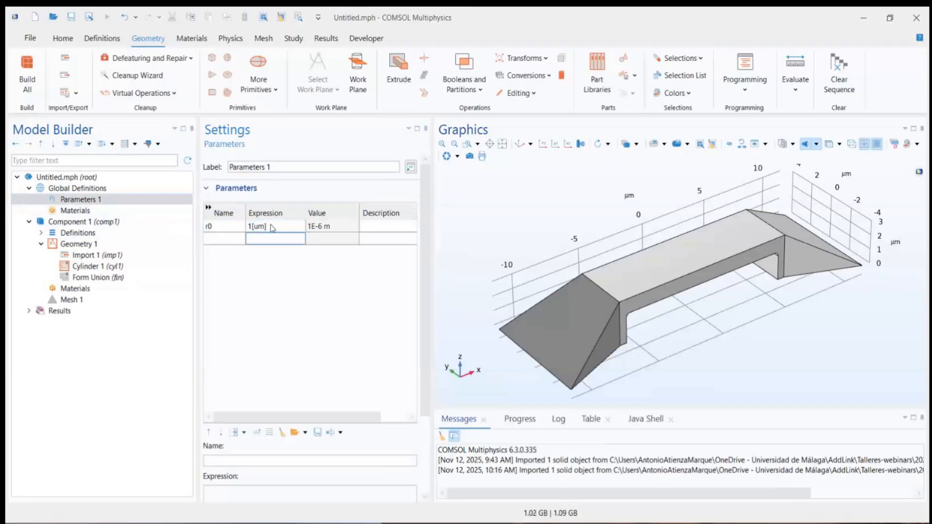
Step: Set Cylinder 1's radius to r0 and its height to 5 µm, and build the cylinder
{"action": "left_click", "coordinate": [121, 267]}
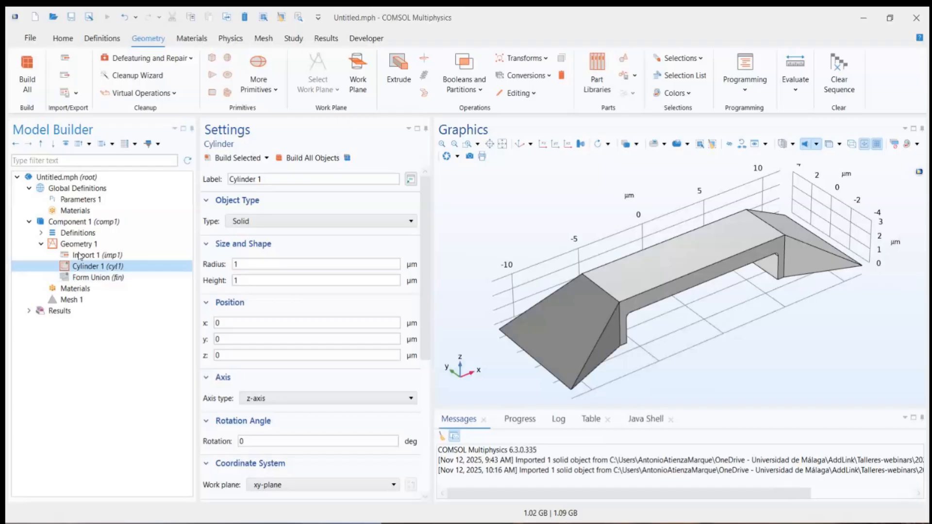
{"action": "double_click", "coordinate": [248, 264]}
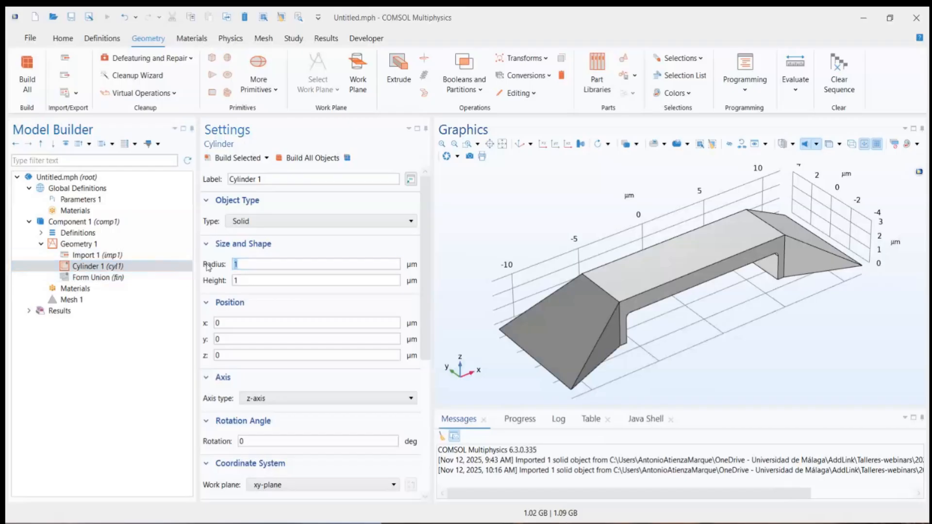
{"action": "type", "text": "r0"}
{"action": "key", "text": "Tab"}
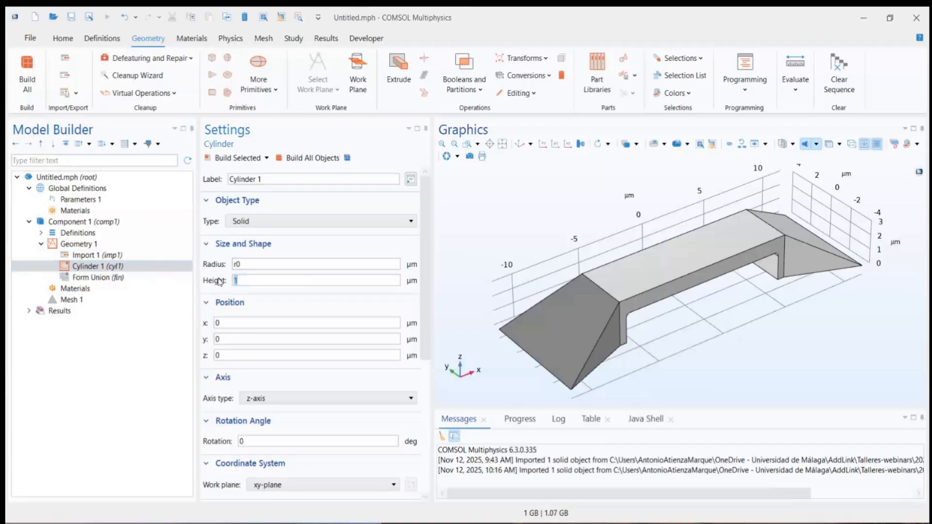
{"action": "type", "text": "5"}
{"action": "left_click", "coordinate": [242, 158]}
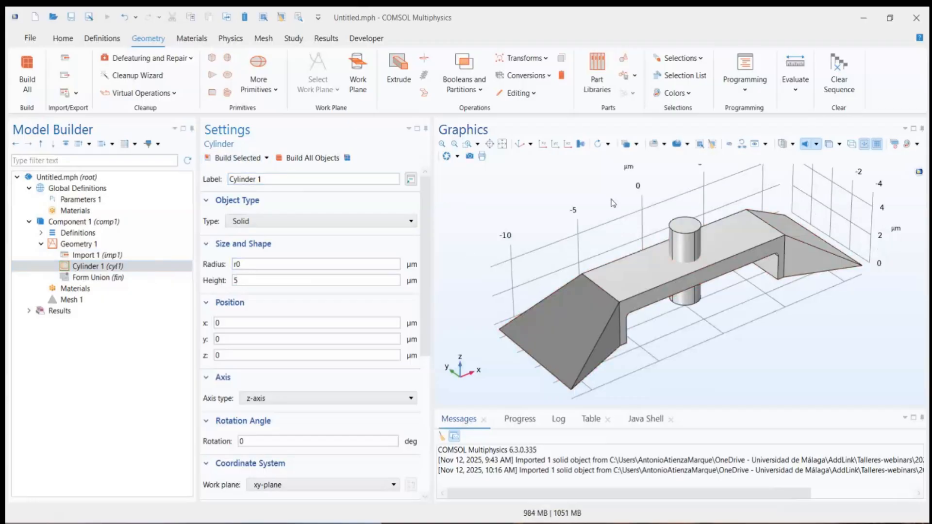
{"action": "left_click_drag", "start_coordinate": [625, 219], "coordinate": [619, 197]}
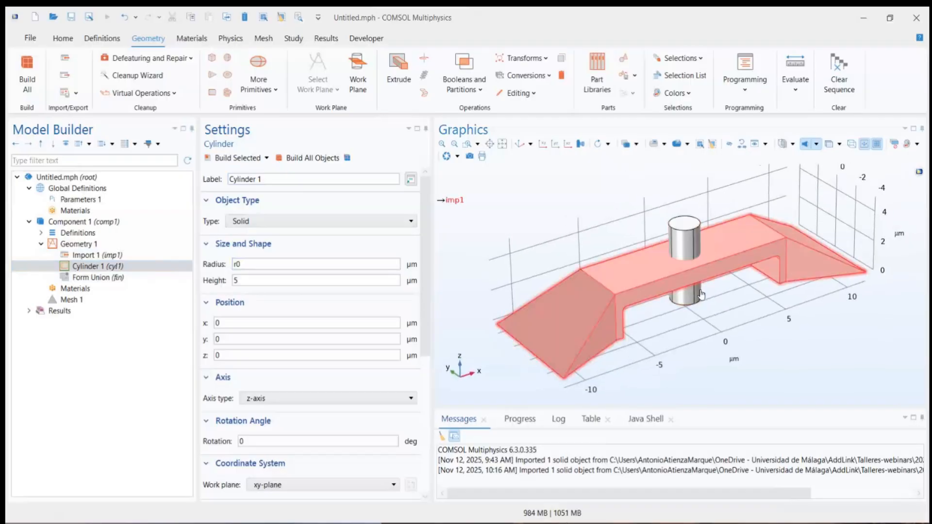
Step: Cut a hole through the beam with a Difference operation that subtracts cyl1 from imp1, and build it
{"action": "right_click", "coordinate": [68, 244]}
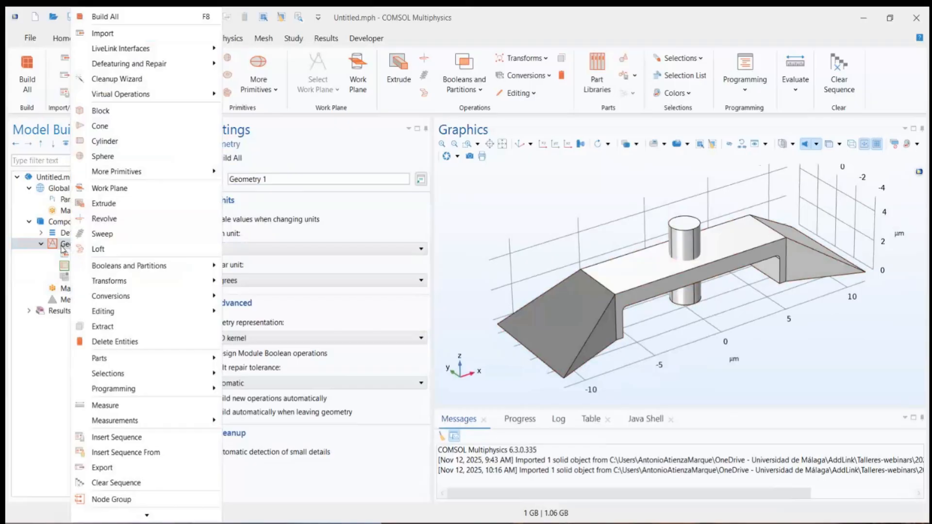
{"action": "mouse_move", "coordinate": [91, 271]}
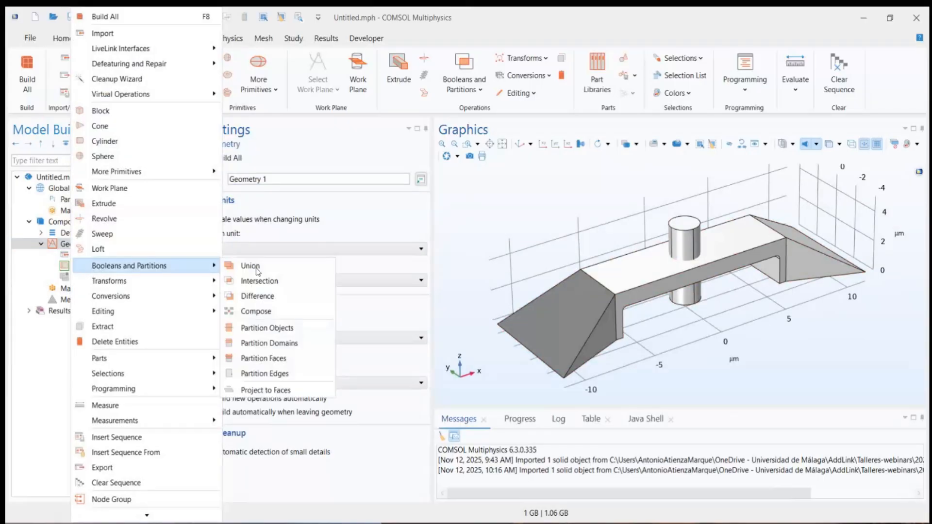
{"action": "left_click", "coordinate": [274, 297]}
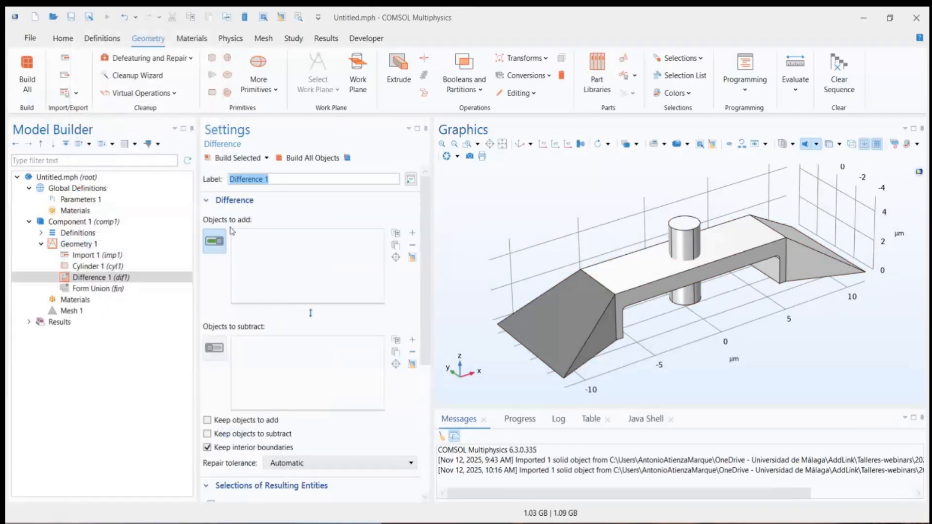
{"action": "left_click", "coordinate": [639, 276]}
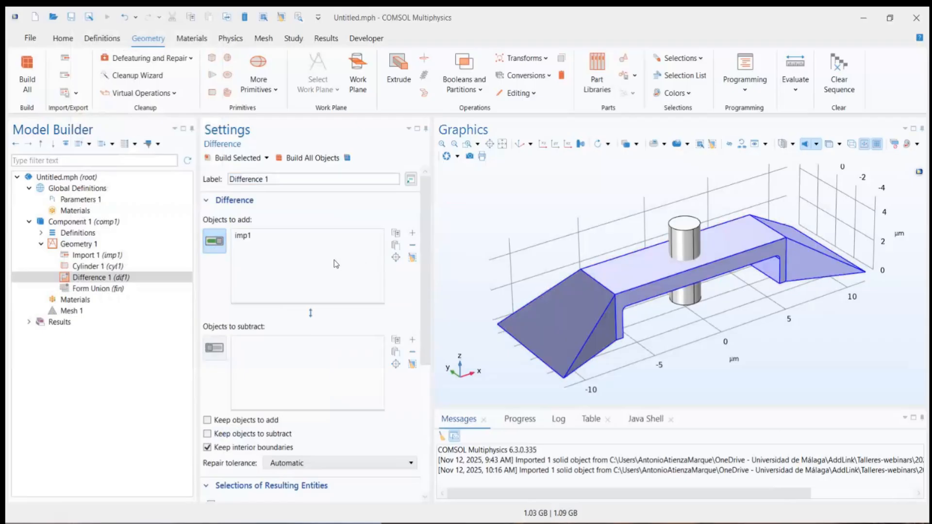
{"action": "left_click", "coordinate": [214, 348]}
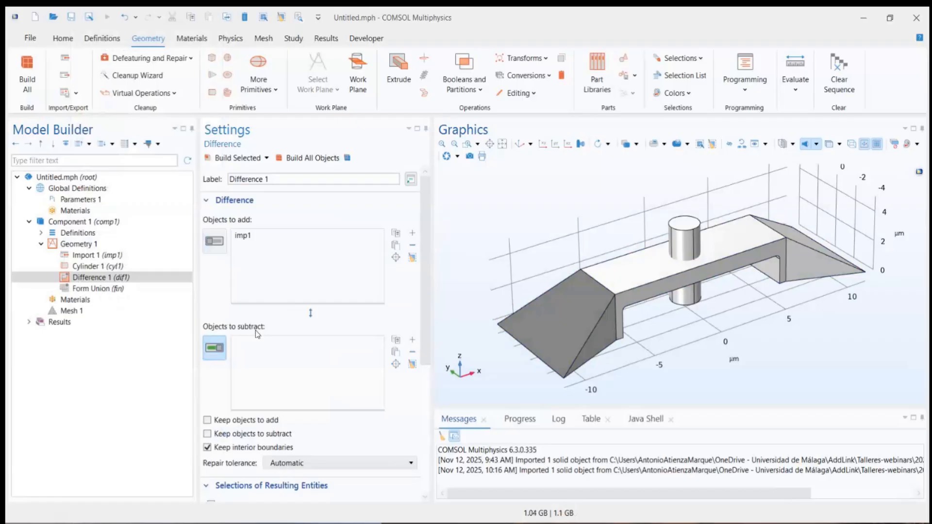
{"action": "left_click", "coordinate": [683, 248]}
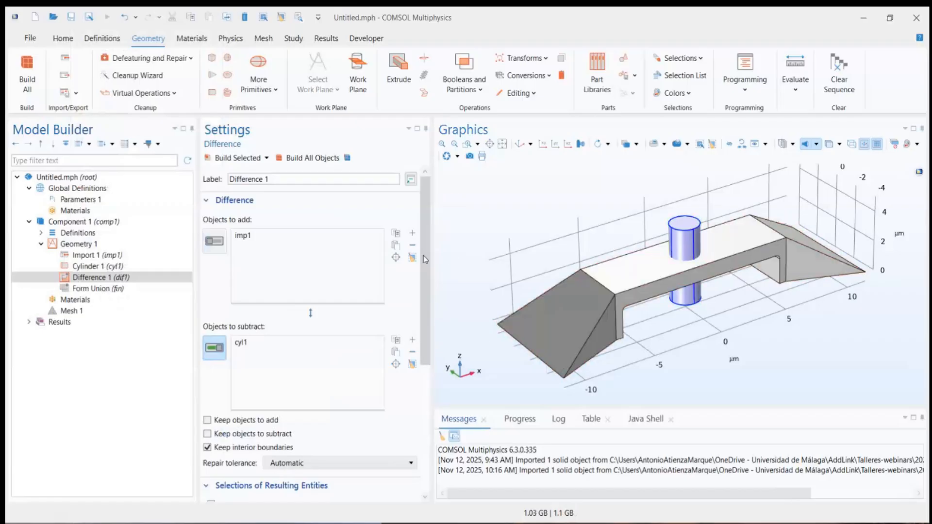
{"action": "left_click", "coordinate": [258, 159]}
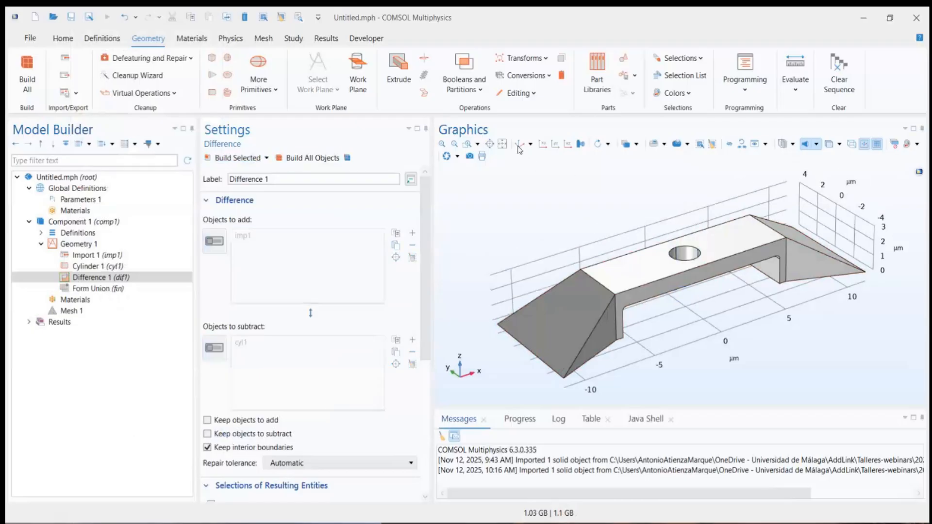
{"action": "left_click_drag", "start_coordinate": [522, 195], "coordinate": [611, 252]}
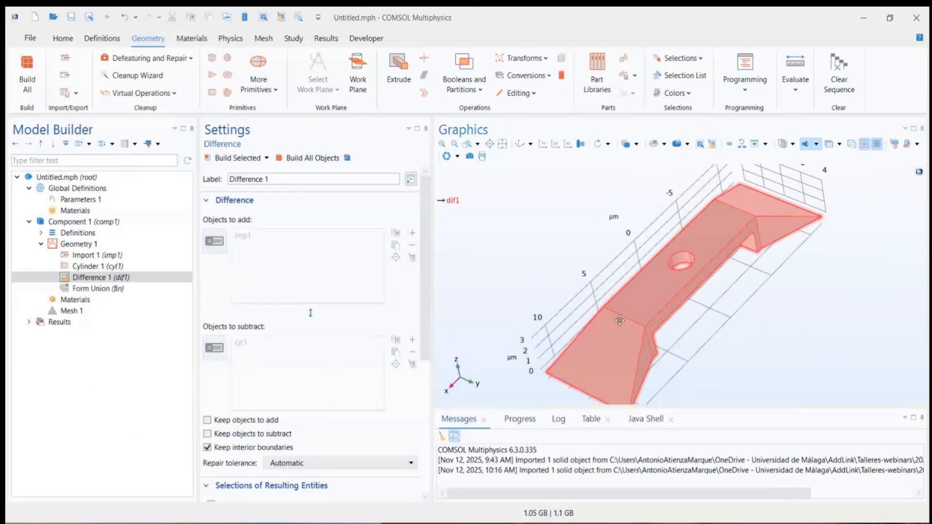
{"action": "left_click_drag", "start_coordinate": [619, 320], "coordinate": [641, 246]}
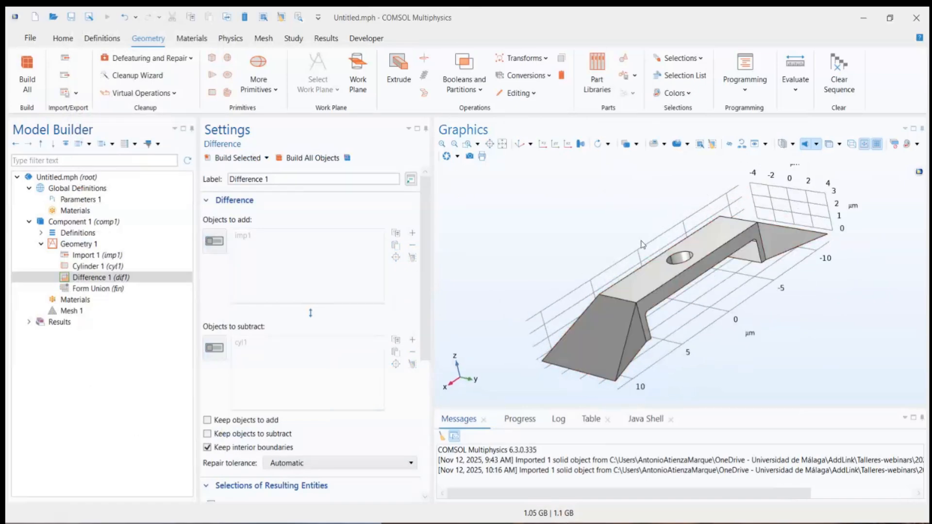
Step: Add the Built-in library's Copper to the component's materials, applied to all domains of the beam
{"action": "left_click", "coordinate": [80, 311]}
{"action": "left_click", "coordinate": [86, 303]}
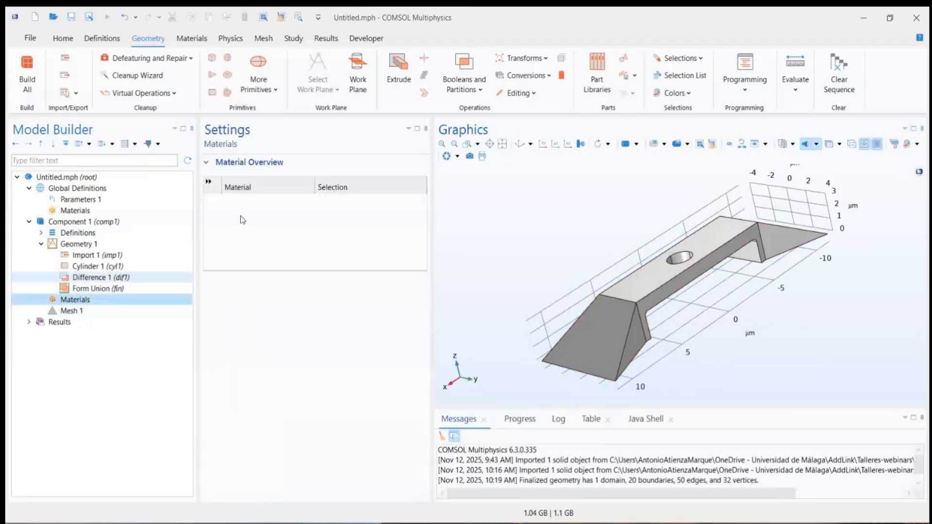
{"action": "right_click", "coordinate": [93, 299]}
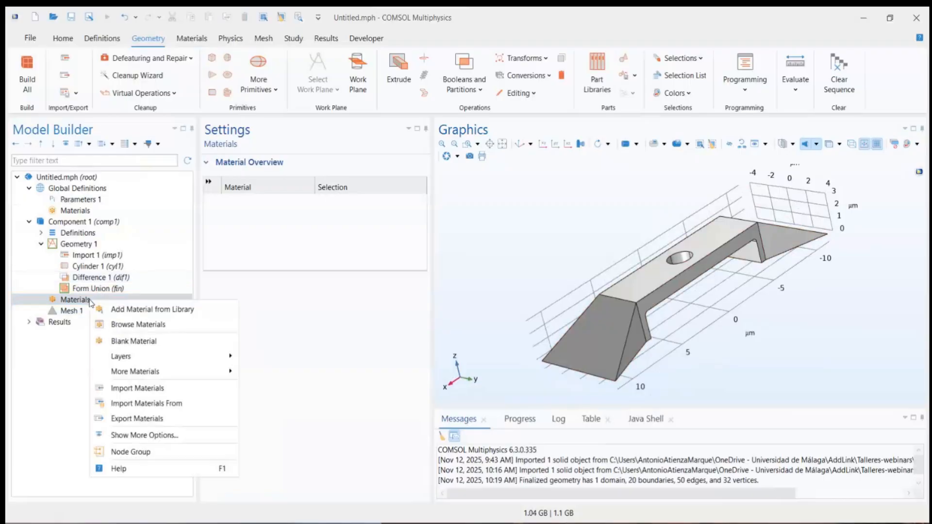
{"action": "left_click", "coordinate": [156, 310]}
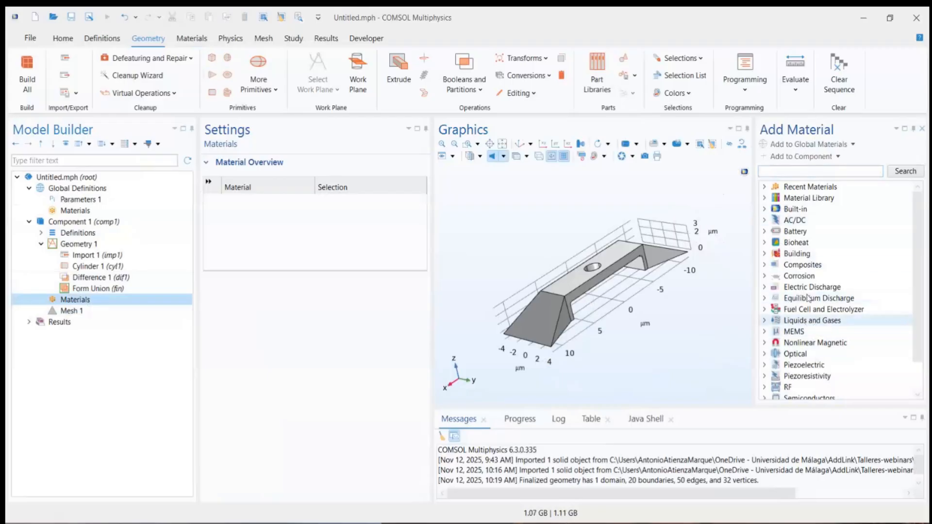
{"action": "scroll", "coordinate": [808, 305], "scroll_direction": "down", "scroll_amount": 1}
{"action": "scroll", "coordinate": [808, 305], "scroll_direction": "up", "scroll_amount": 1}
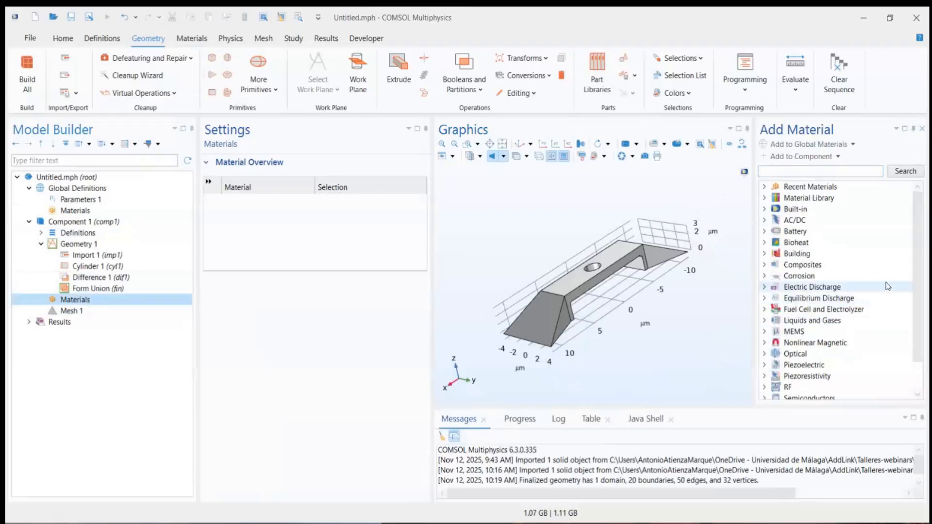
{"action": "left_click", "coordinate": [765, 209]}
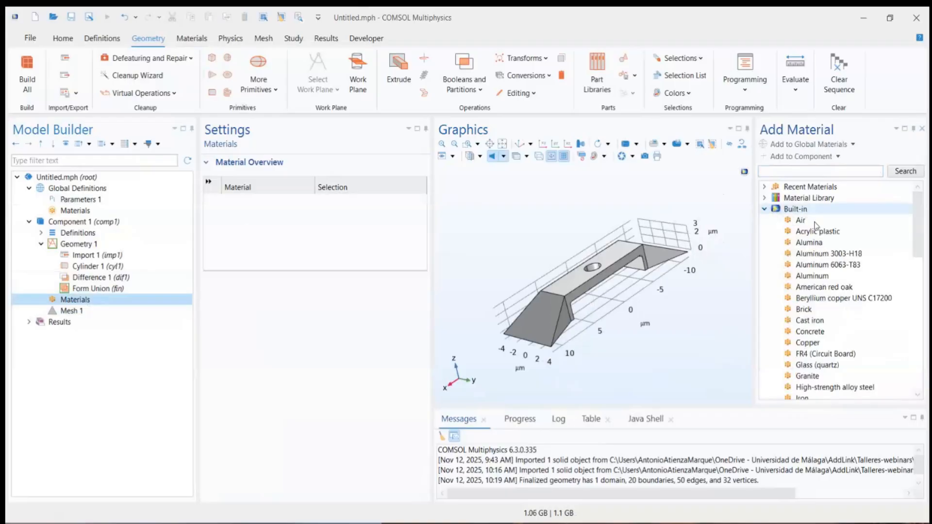
{"action": "left_click", "coordinate": [833, 345]}
{"action": "left_click", "coordinate": [806, 345]}
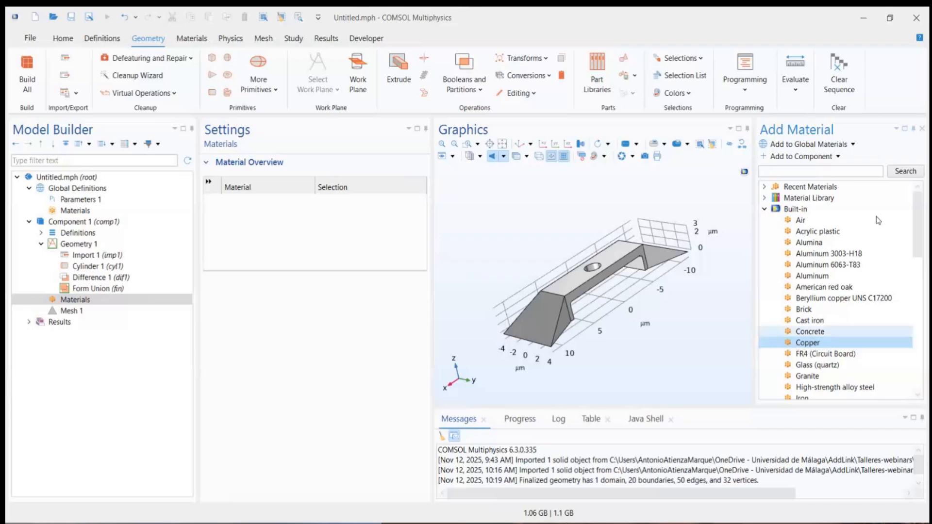
{"action": "left_click", "coordinate": [795, 157]}
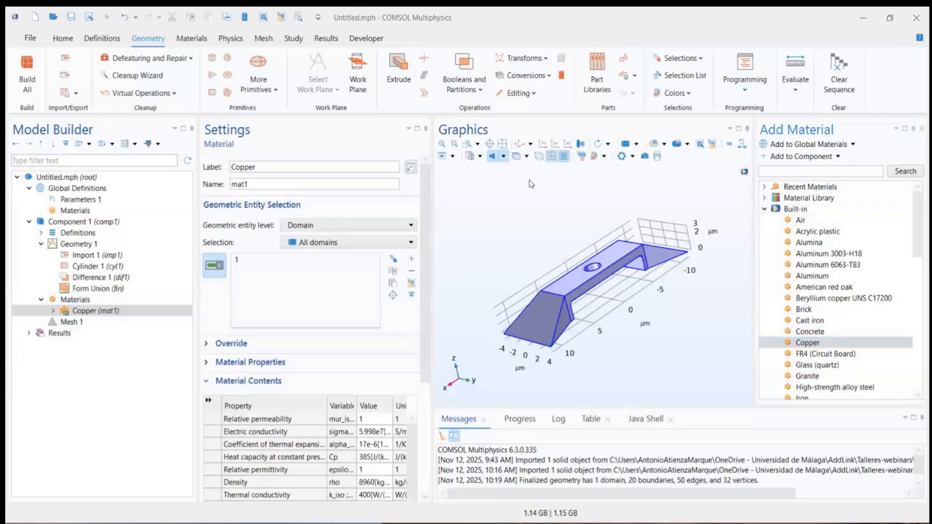
{"action": "left_click", "coordinate": [519, 144]}
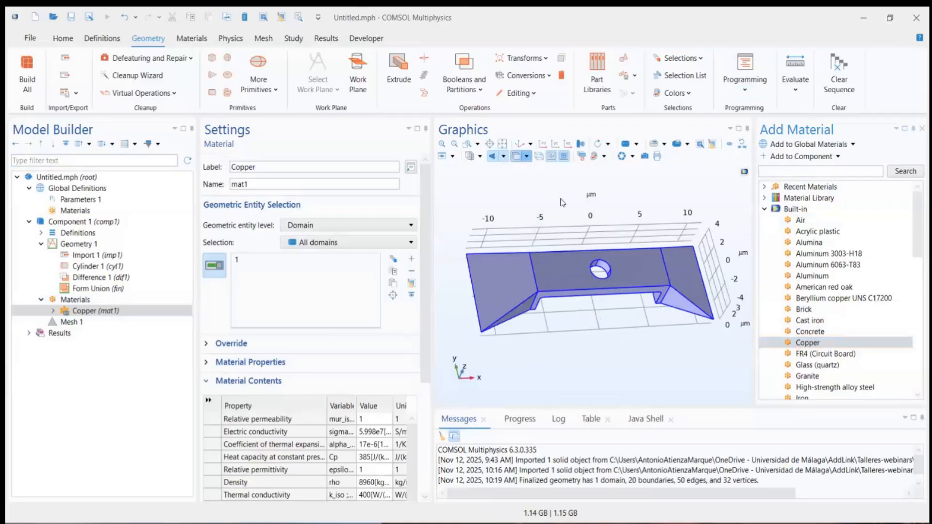
{"action": "mouse_move", "coordinate": [586, 335]}
{"action": "left_mouse_down"}
{"action": "mouse_move", "coordinate": [594, 326]}
{"action": "mouse_move", "coordinate": [602, 337]}
{"action": "left_mouse_up"}
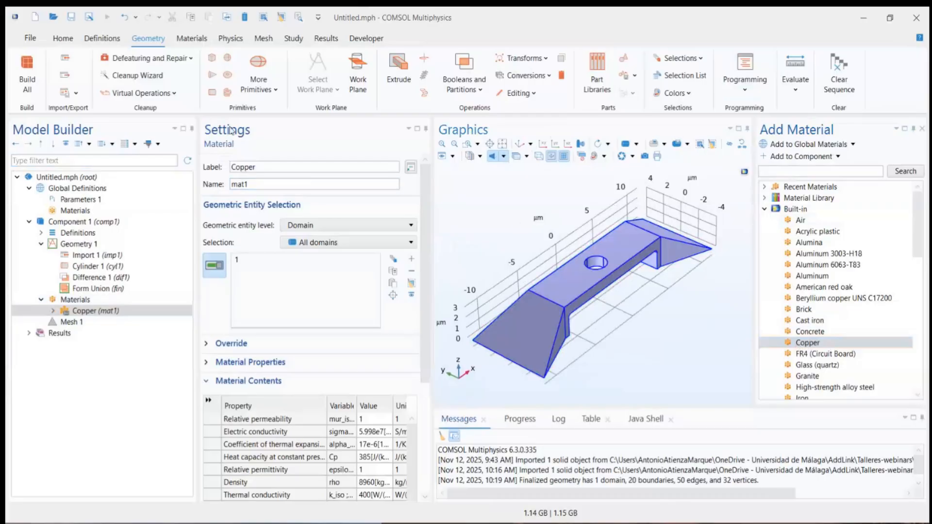
Step: Add the Electric Currents (ec) physics interface from the AC/DC Electric Fields and Currents group to Component 1
{"action": "left_click", "coordinate": [230, 39]}
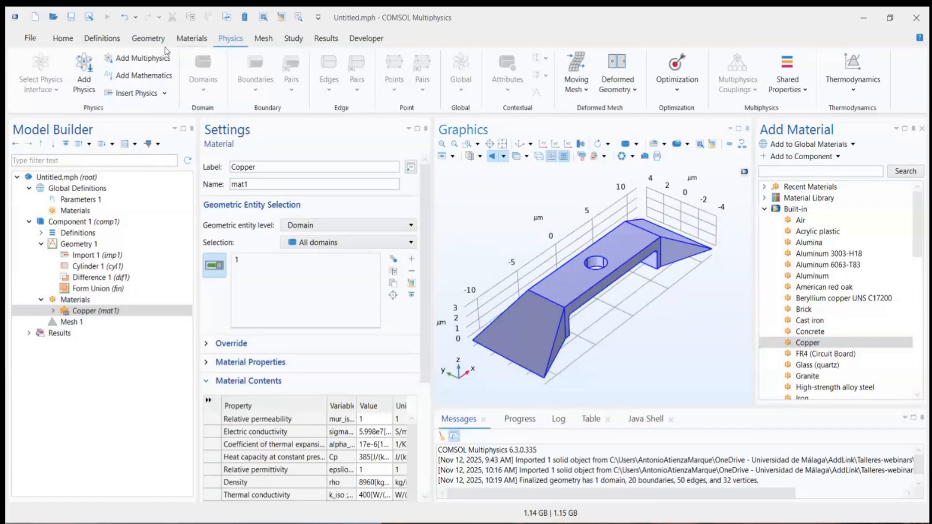
{"action": "left_click", "coordinate": [89, 81]}
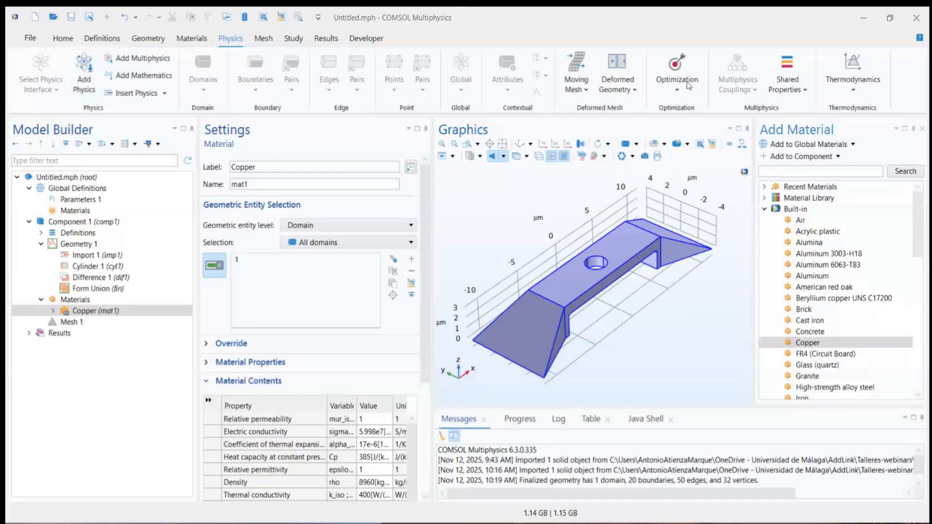
{"action": "left_click", "coordinate": [84, 77]}
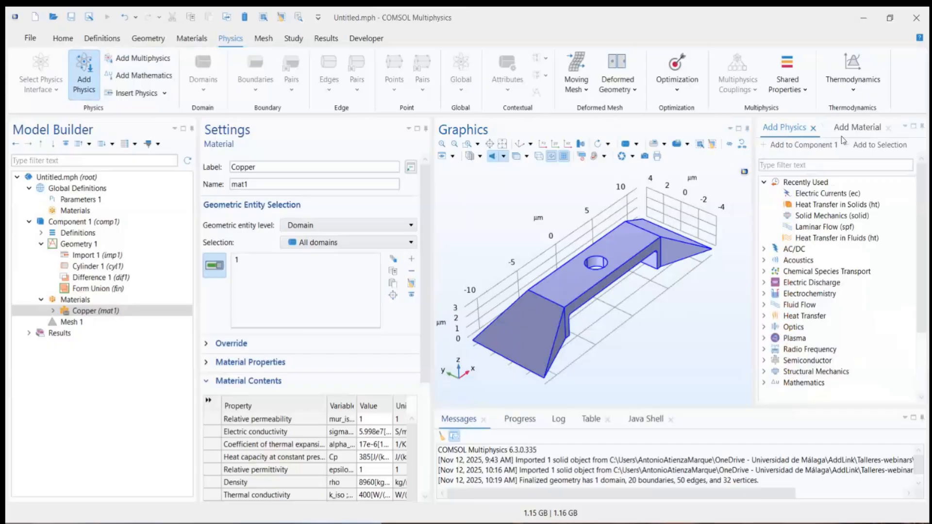
{"action": "left_click", "coordinate": [889, 128]}
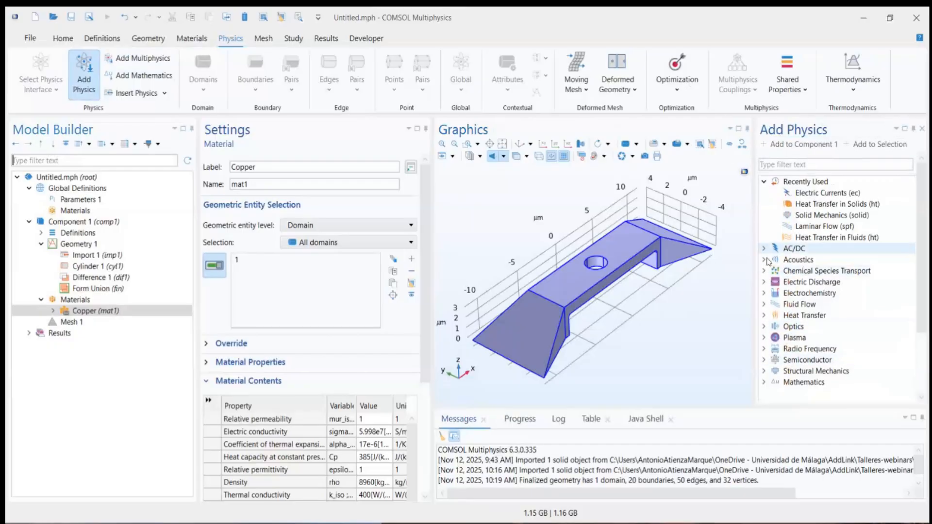
{"action": "left_click", "coordinate": [764, 249]}
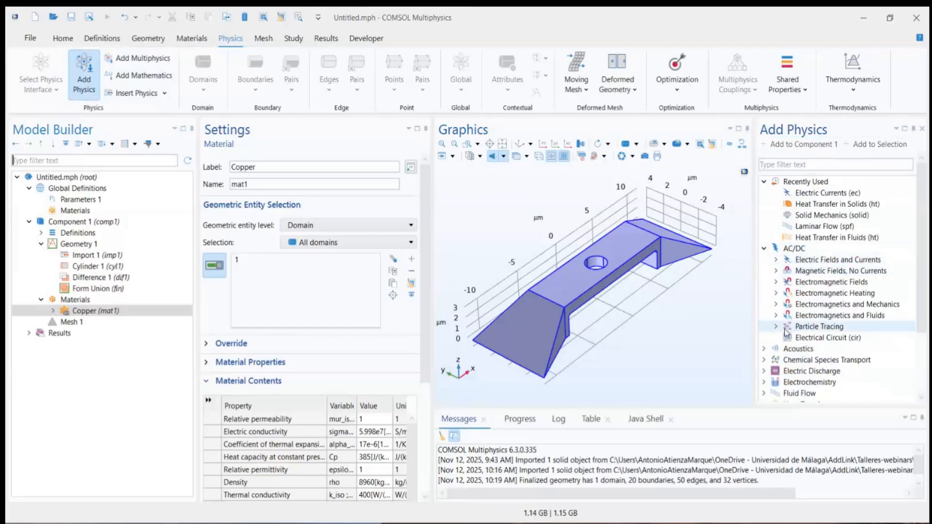
{"action": "left_click", "coordinate": [776, 261]}
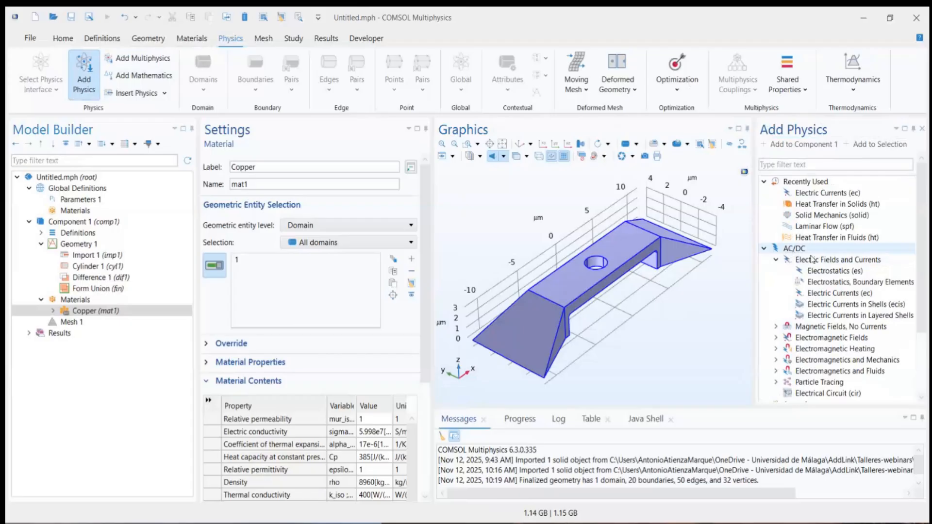
{"action": "left_click", "coordinate": [824, 293]}
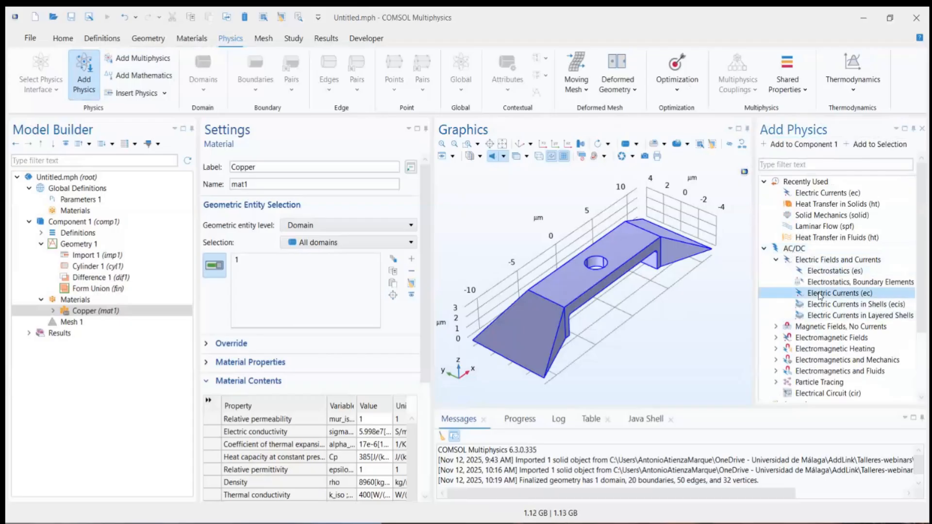
{"action": "left_click", "coordinate": [805, 147]}
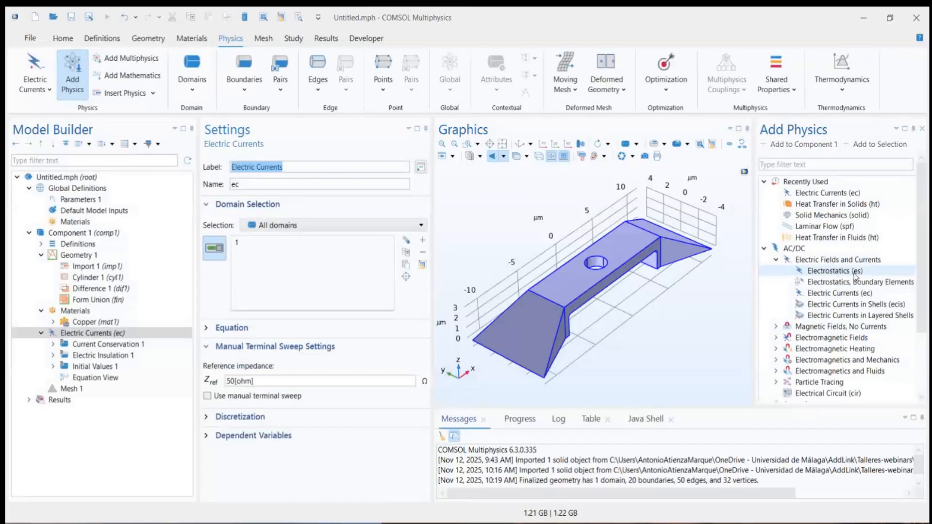
Step: Add the Heat Transfer in Solids (ht) interface to Component 1 and finish adding physics
{"action": "left_click", "coordinate": [764, 248]}
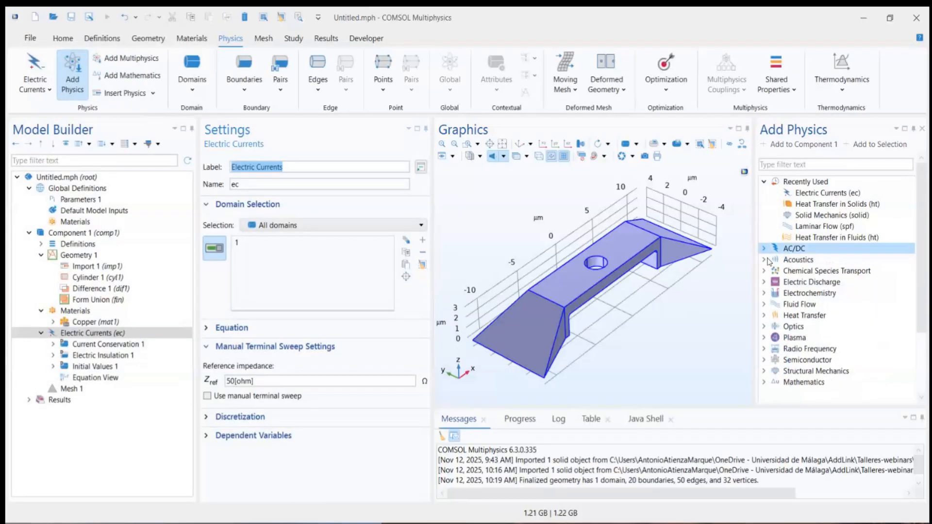
{"action": "left_click", "coordinate": [765, 316]}
{"action": "left_click", "coordinate": [801, 328]}
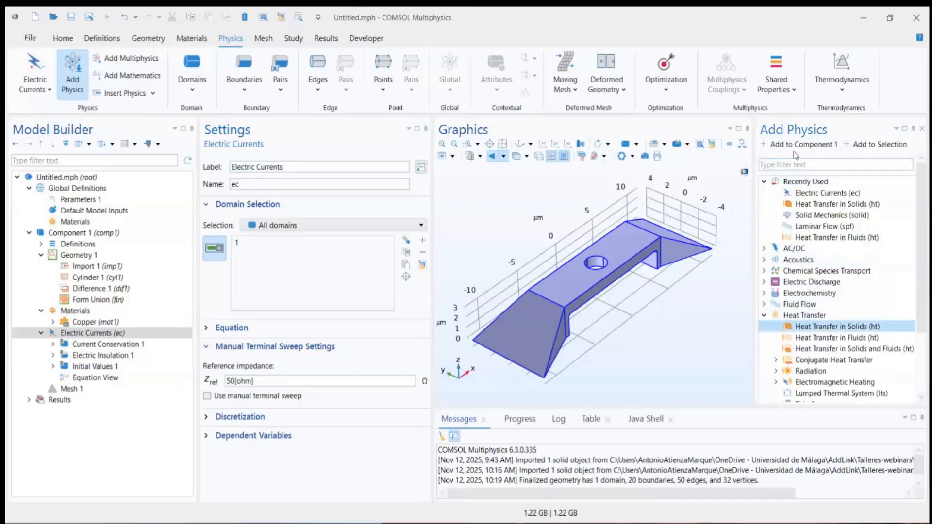
{"action": "left_click", "coordinate": [814, 146]}
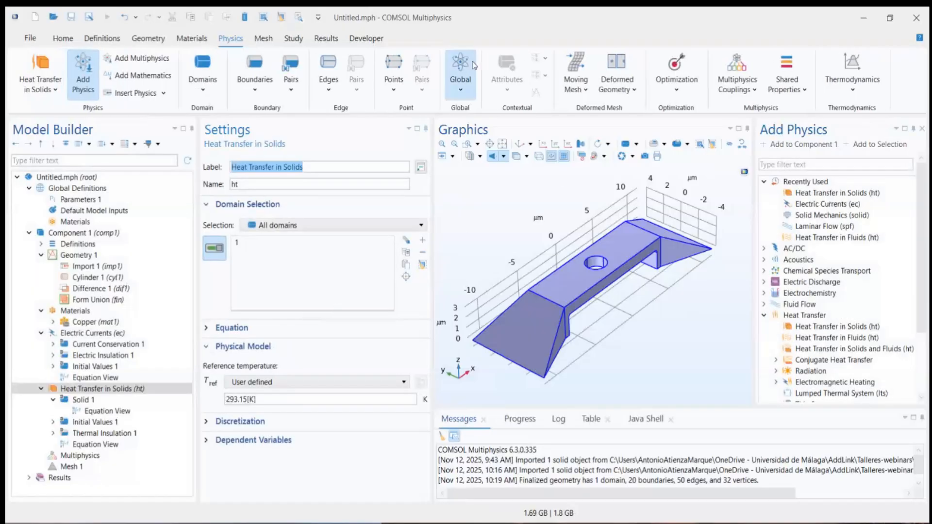
{"action": "left_click", "coordinate": [922, 129]}
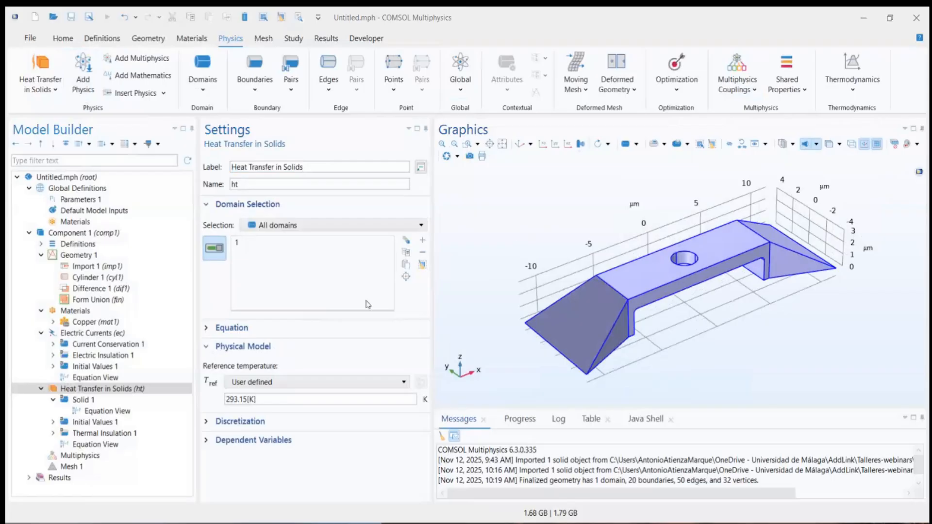
Step: Add a Terminal and a Ground boundary condition to Electric Currents
{"action": "left_click", "coordinate": [55, 335]}
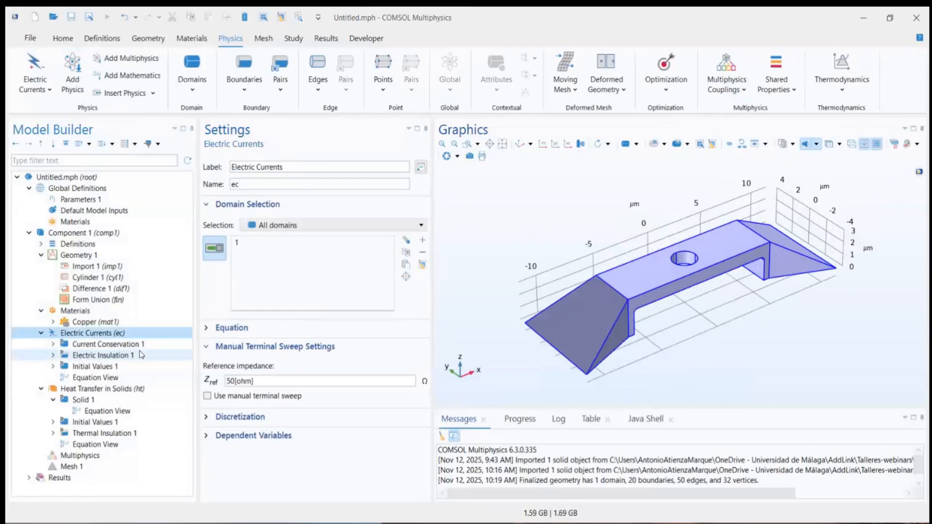
{"action": "left_click", "coordinate": [244, 89]}
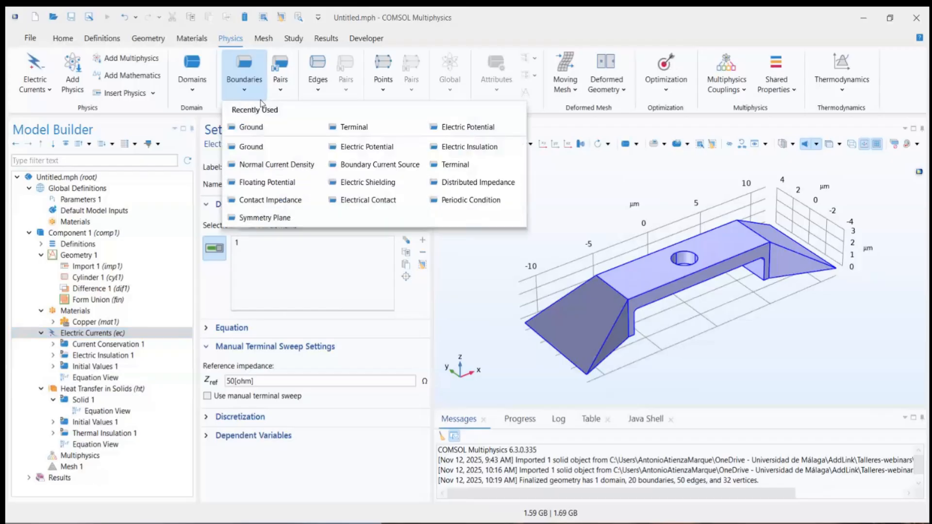
{"action": "left_click", "coordinate": [447, 169]}
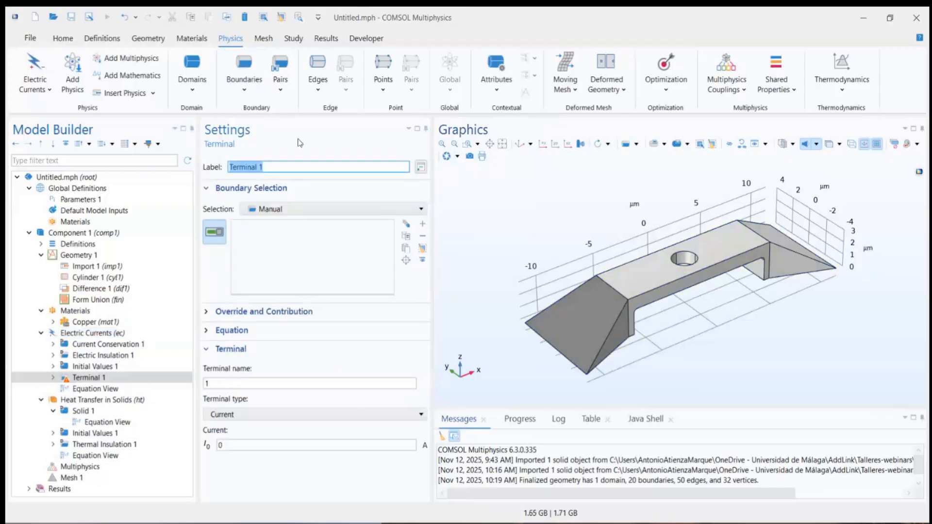
{"action": "left_click", "coordinate": [251, 92]}
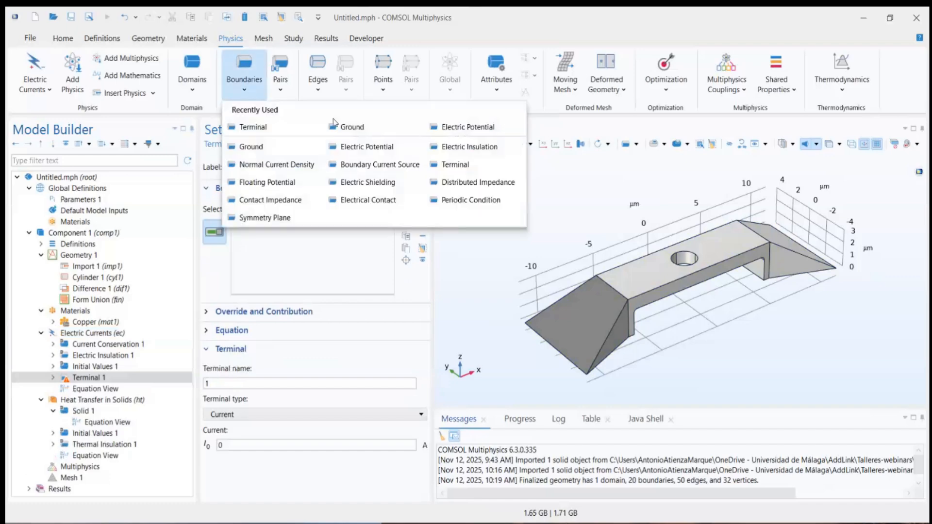
{"action": "left_click", "coordinate": [348, 128]}
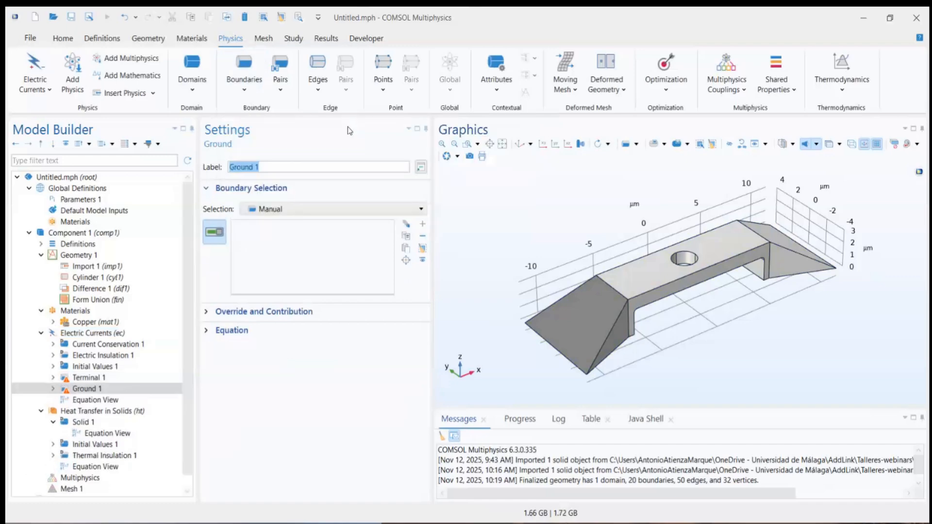
Step: Assign the underside face of the beam's foot at the positive x end (boundary 17) to Terminal 1
{"action": "left_click", "coordinate": [118, 378]}
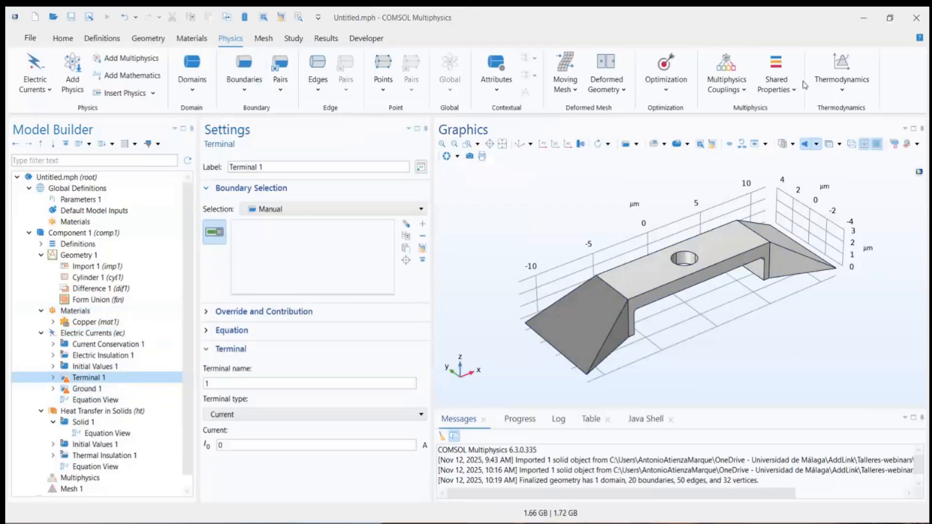
{"action": "left_click_drag", "start_coordinate": [657, 231], "coordinate": [567, 183]}
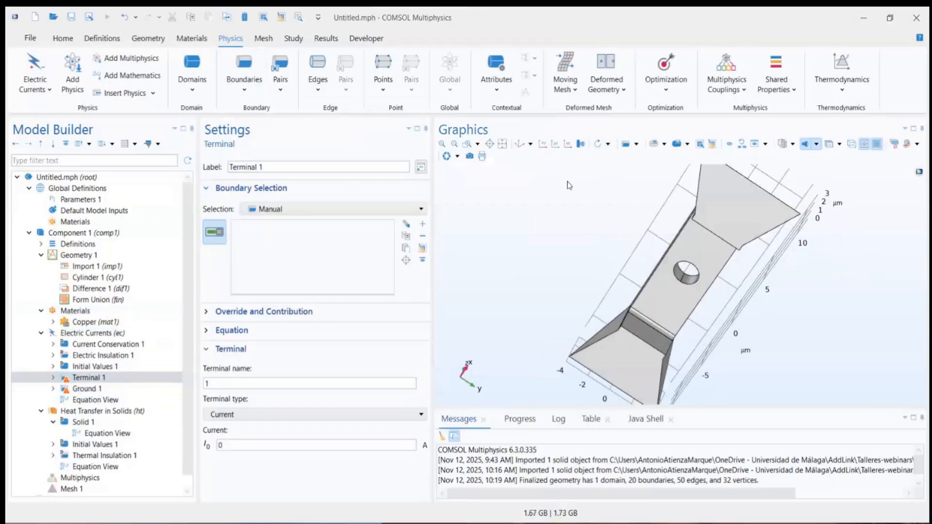
{"action": "left_click", "coordinate": [716, 207]}
Step: Assign the underside face of the foot at the negative x end (boundary 1) to Ground 1, and check both electrical boundary selections
{"action": "left_click_drag", "start_coordinate": [541, 250], "coordinate": [595, 259]}
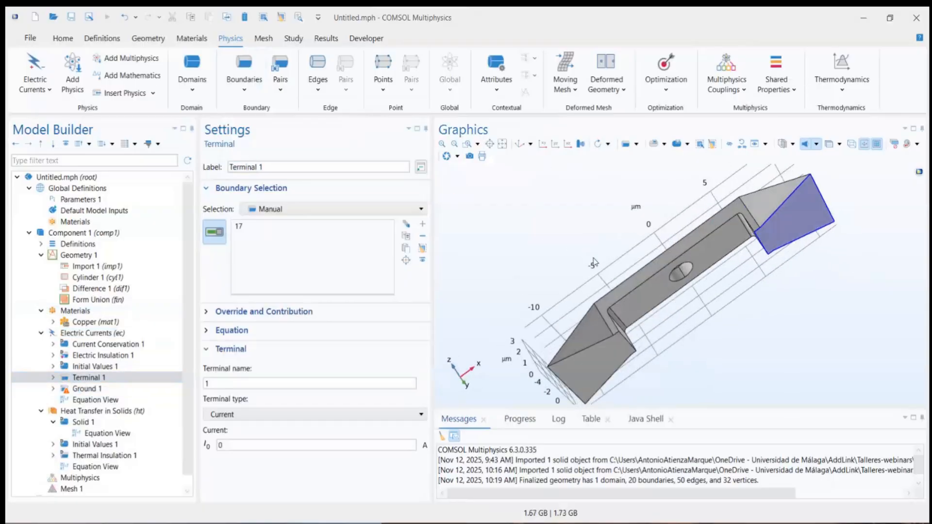
{"action": "left_click", "coordinate": [87, 389]}
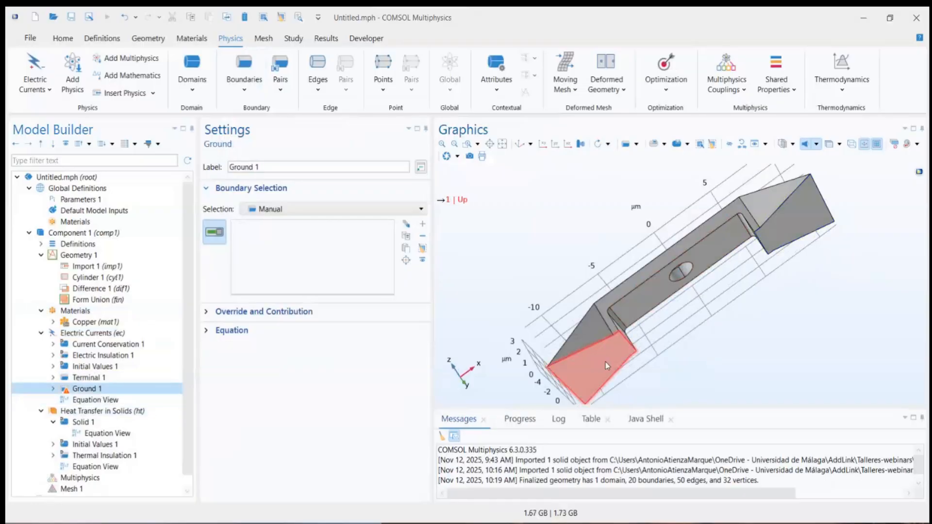
{"action": "left_click", "coordinate": [520, 144]}
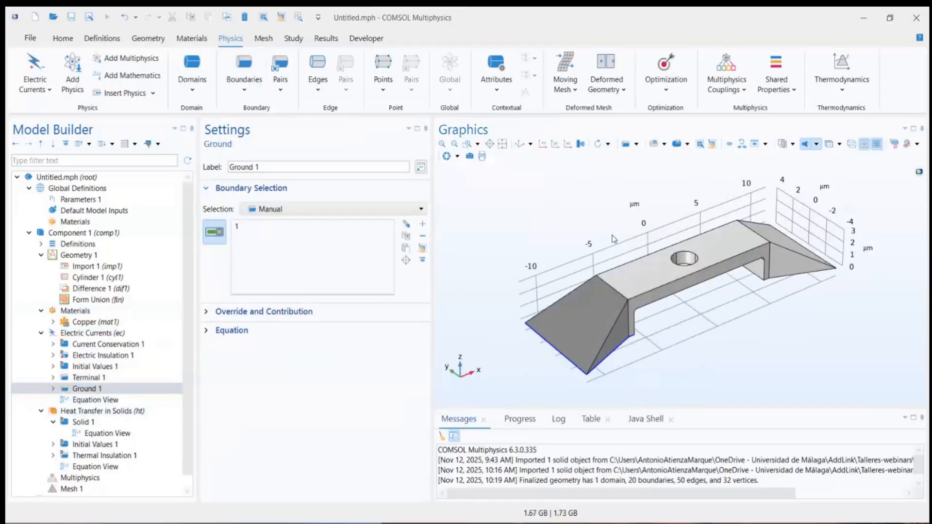
{"action": "scroll", "coordinate": [553, 220], "scroll_direction": "down", "scroll_amount": 3}
{"action": "scroll", "coordinate": [552, 223], "scroll_direction": "up", "scroll_amount": 3}
{"action": "scroll", "coordinate": [552, 220], "scroll_direction": "down", "scroll_amount": 3}
{"action": "mouse_move", "coordinate": [655, 276]}
{"action": "left_mouse_down"}
{"action": "mouse_move", "coordinate": [651, 210]}
{"action": "mouse_move", "coordinate": [652, 287]}
{"action": "left_mouse_up"}
{"action": "left_click", "coordinate": [122, 379]}
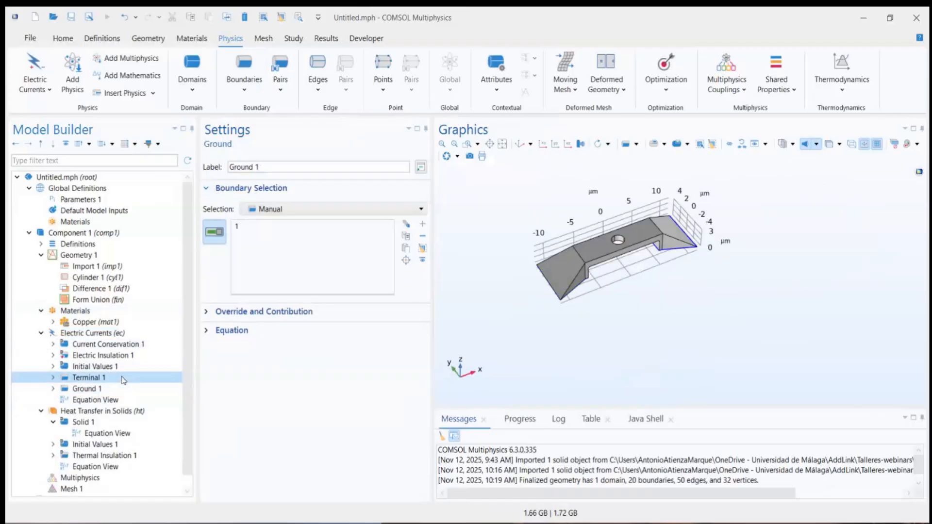
{"action": "left_click", "coordinate": [121, 391]}
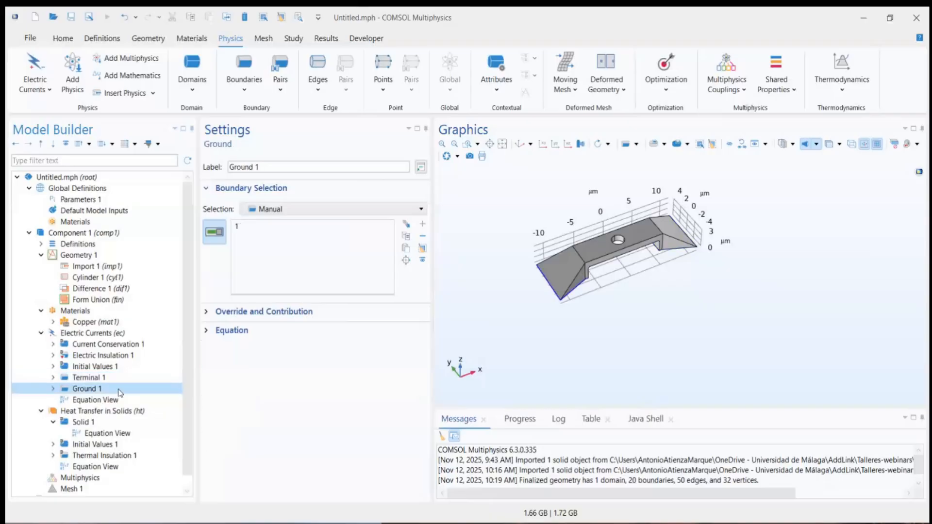
Step: Add a Temperature boundary condition to Heat Transfer in Solids on the underside faces of both feet (boundaries 1 and 17)
{"action": "scroll", "coordinate": [104, 405], "scroll_direction": "down", "scroll_amount": 1}
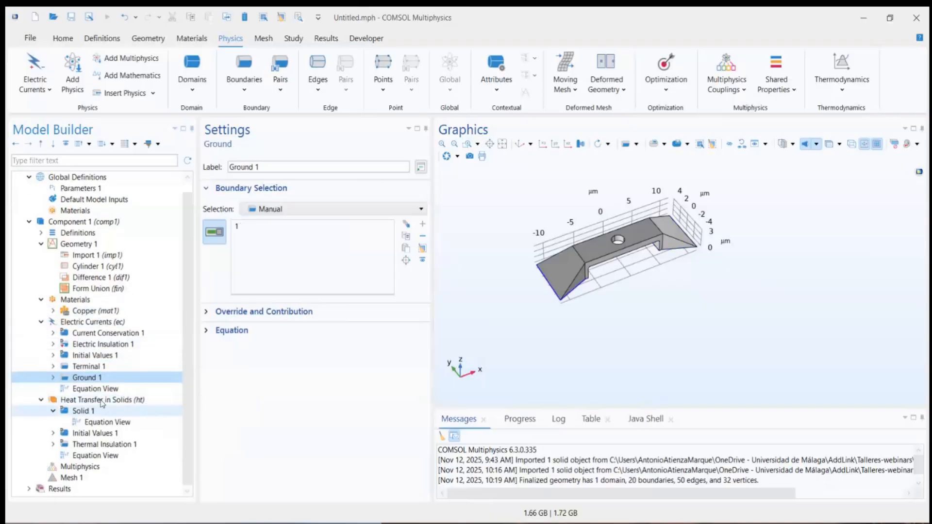
{"action": "left_click", "coordinate": [129, 399]}
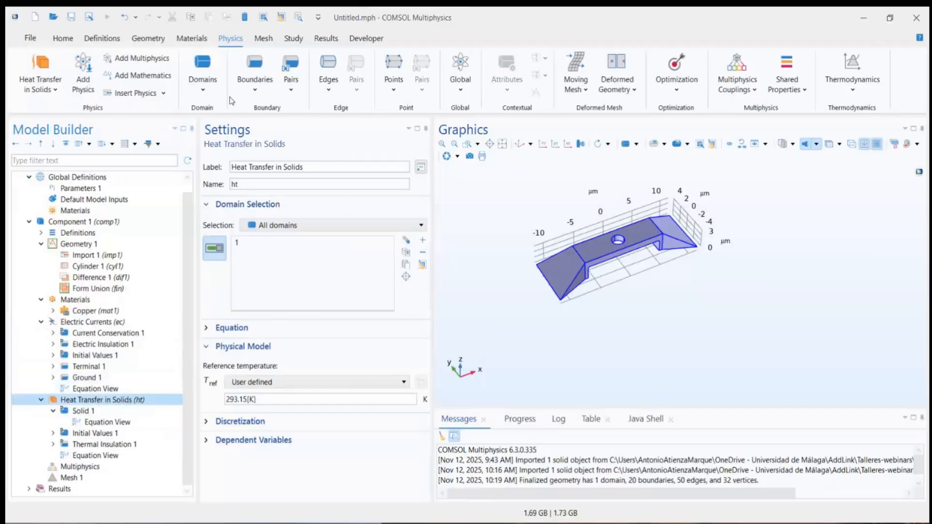
{"action": "left_click", "coordinate": [255, 78]}
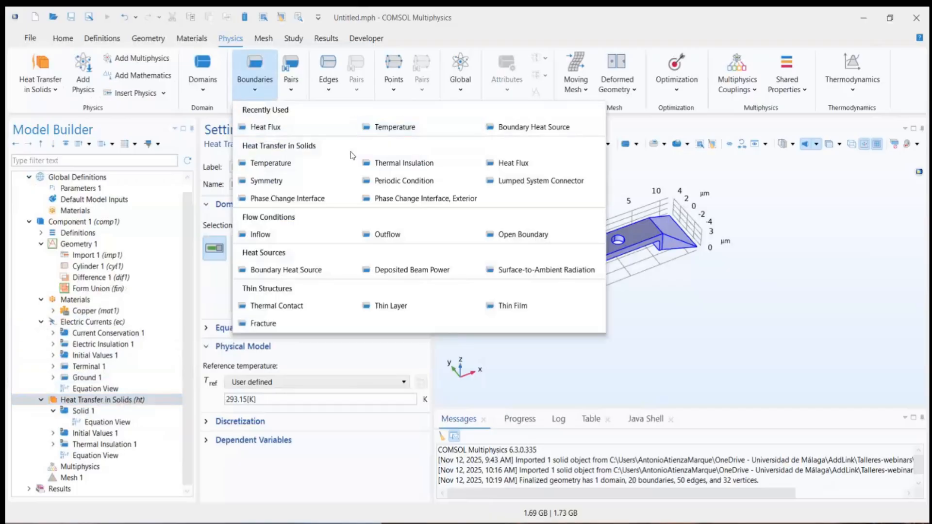
{"action": "left_click", "coordinate": [293, 165]}
{"action": "left_click_drag", "start_coordinate": [644, 281], "coordinate": [631, 262]}
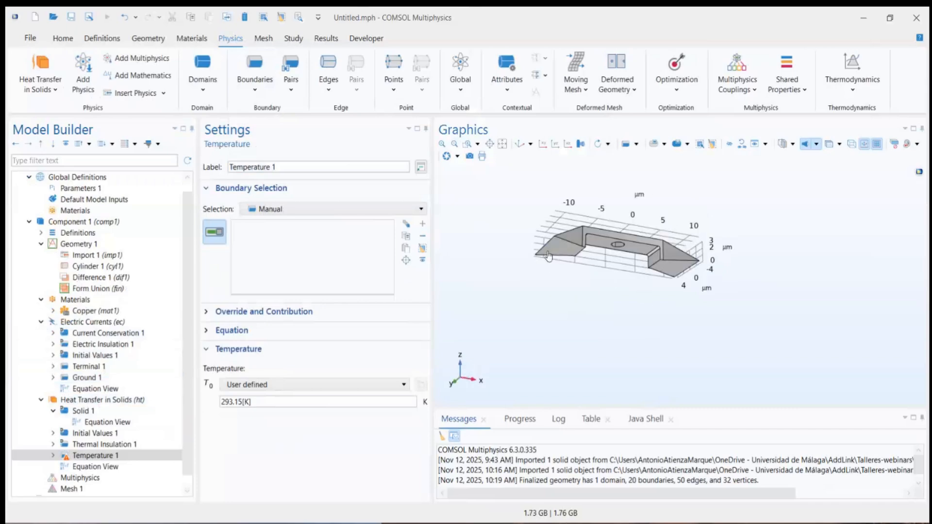
{"action": "left_click", "coordinate": [558, 247]}
{"action": "left_click", "coordinate": [671, 269]}
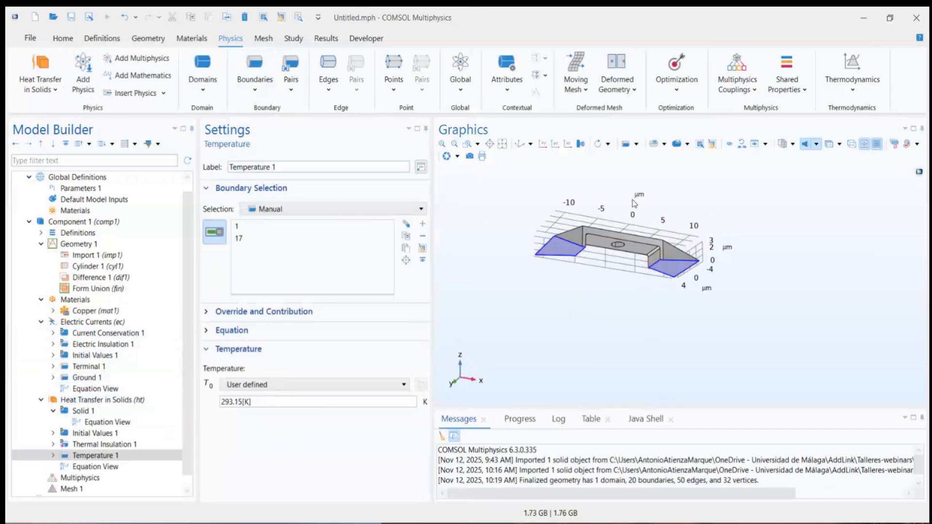
{"action": "left_click_drag", "start_coordinate": [630, 190], "coordinate": [541, 197]}
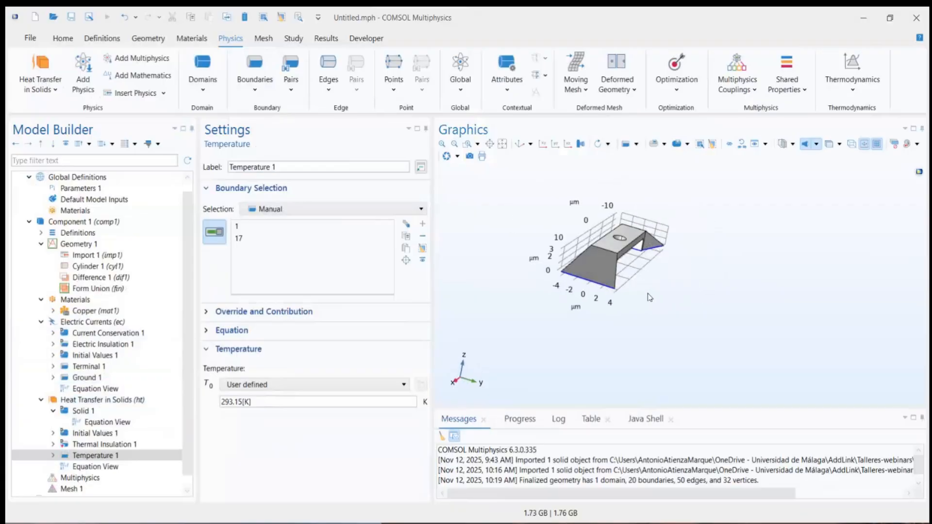
{"action": "left_click_drag", "start_coordinate": [627, 297], "coordinate": [605, 301]}
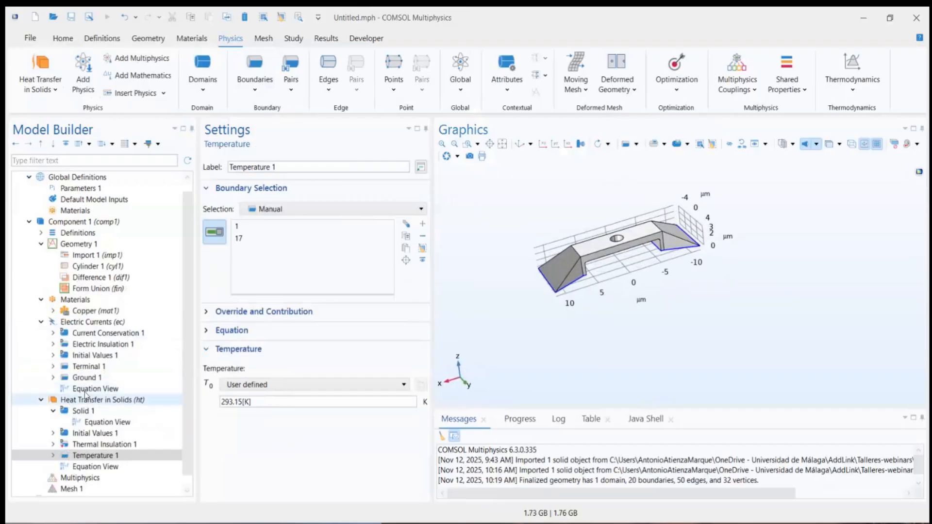
Step: Add a Heat Flux condition to Heat Transfer in Solids on all boundaries except the undersides of both feet (boundaries 1 and 17)
{"action": "left_click", "coordinate": [97, 399]}
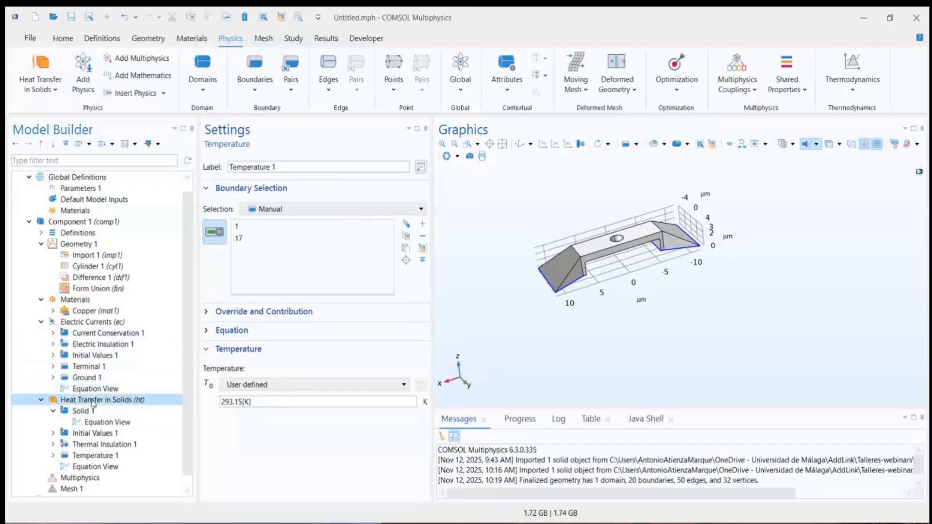
{"action": "left_click", "coordinate": [258, 82]}
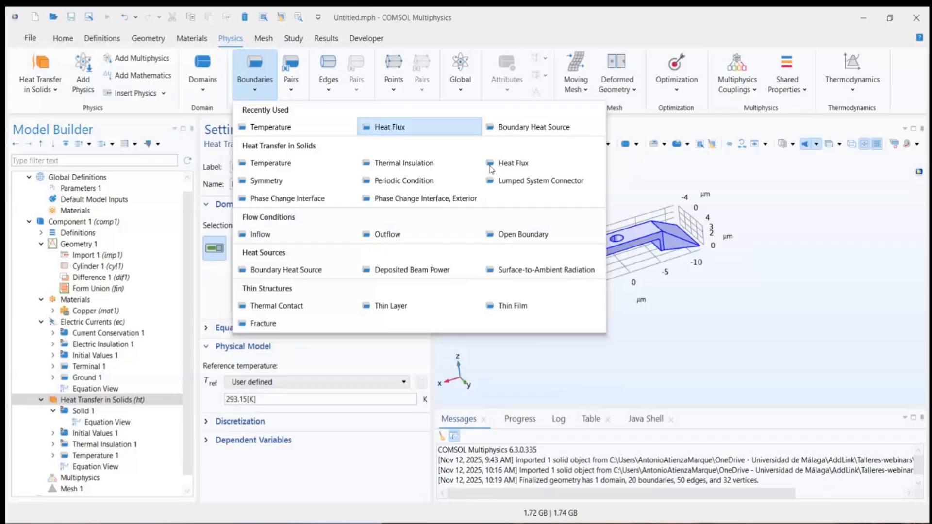
{"action": "left_click", "coordinate": [527, 164]}
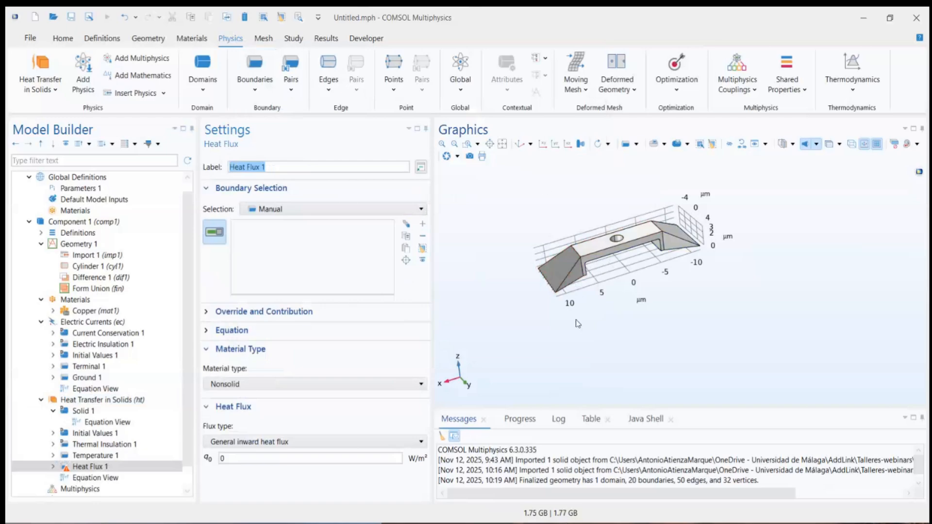
{"action": "left_click", "coordinate": [298, 213]}
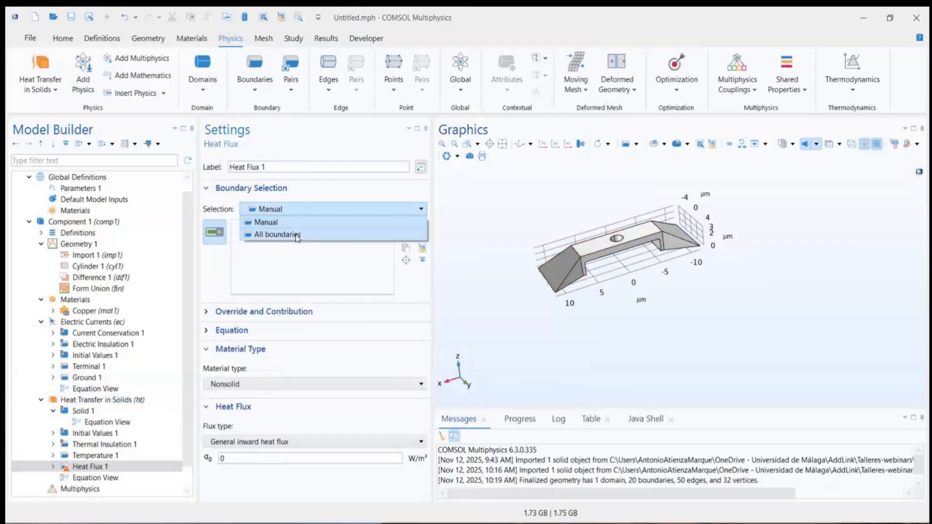
{"action": "left_click", "coordinate": [298, 236]}
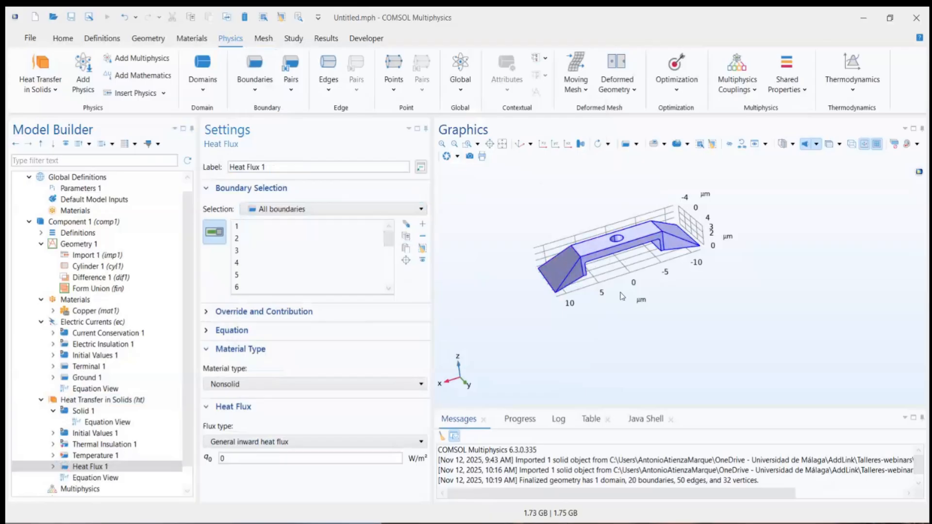
{"action": "left_click_drag", "start_coordinate": [622, 296], "coordinate": [670, 273]}
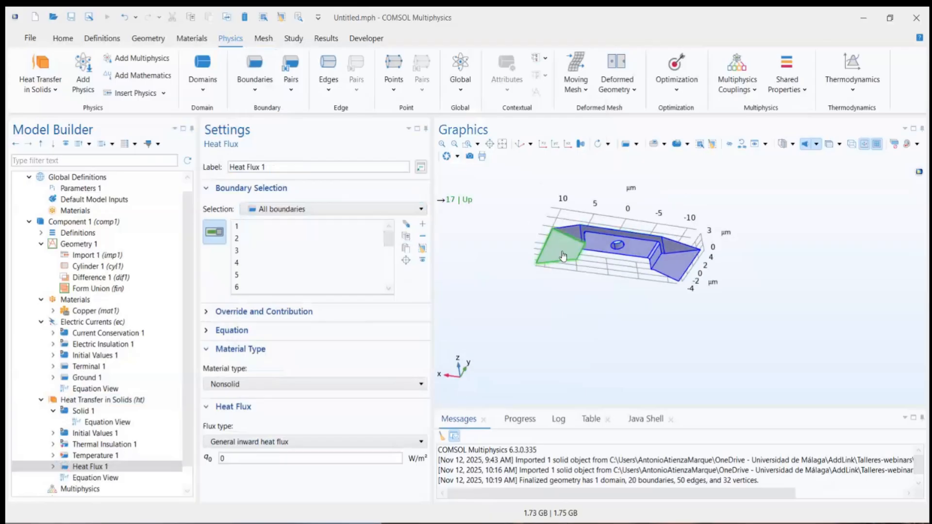
{"action": "left_click", "coordinate": [671, 267]}
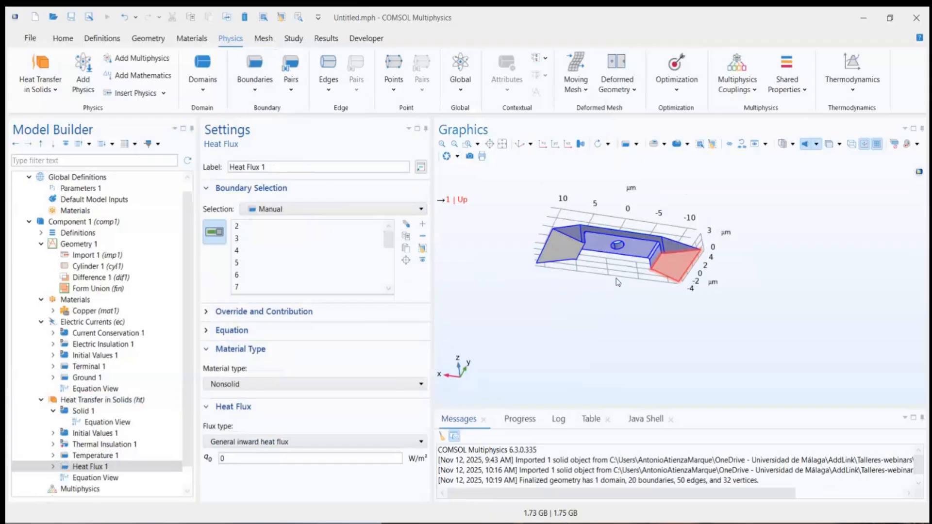
{"action": "left_click", "coordinate": [518, 145]}
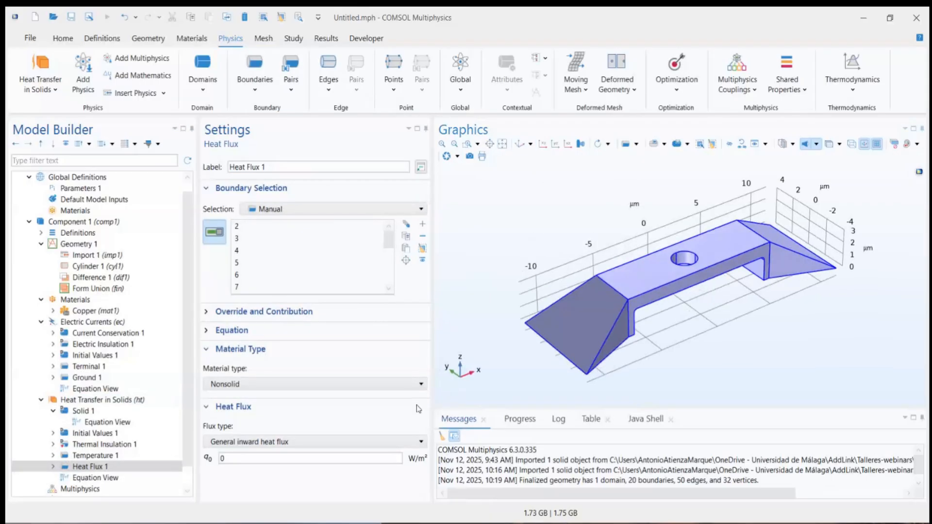
Step: Set Heat Flux 1 to convective heat flux with a user-defined heat transfer coefficient of 5 W/(m²·K)
{"action": "left_click", "coordinate": [257, 445]}
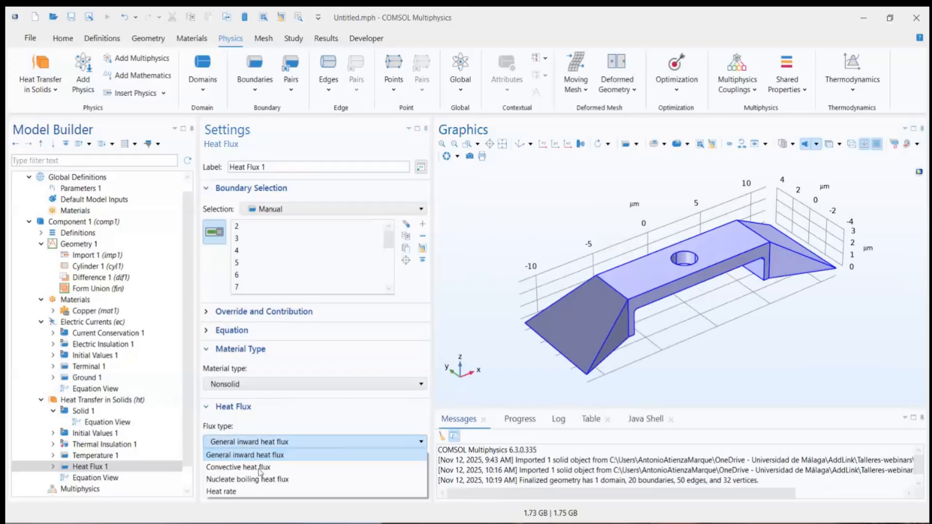
{"action": "left_click", "coordinate": [229, 467]}
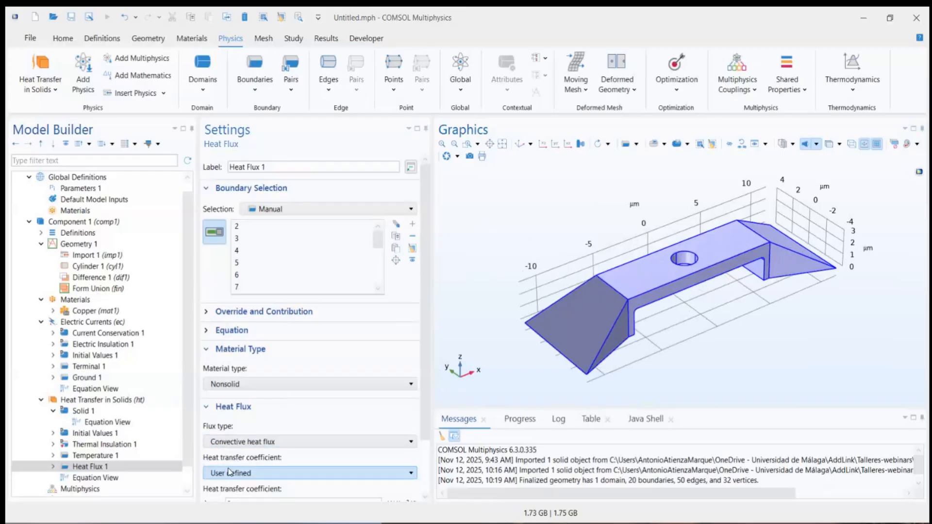
{"action": "scroll", "coordinate": [236, 468], "scroll_direction": "down", "scroll_amount": 2}
{"action": "left_click", "coordinate": [238, 439]}
{"action": "left_click_drag", "start_coordinate": [238, 440], "coordinate": [212, 442]}
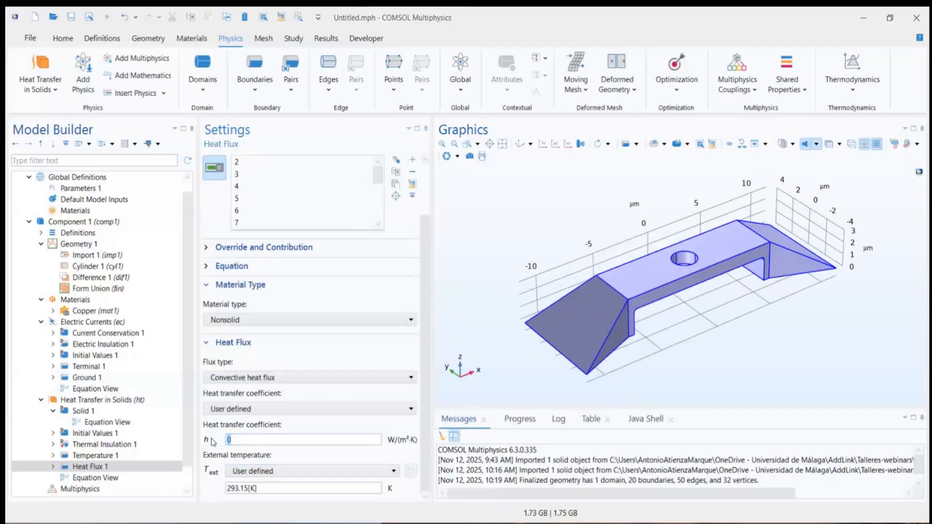
{"action": "type", "text": "5"}
Step: Add an Electromagnetic Heating multiphysics coupling between Electric Currents and Heat Transfer in Solids, and review its equation and coupled interfaces
{"action": "scroll", "coordinate": [183, 295], "scroll_direction": "down", "scroll_amount": 1}
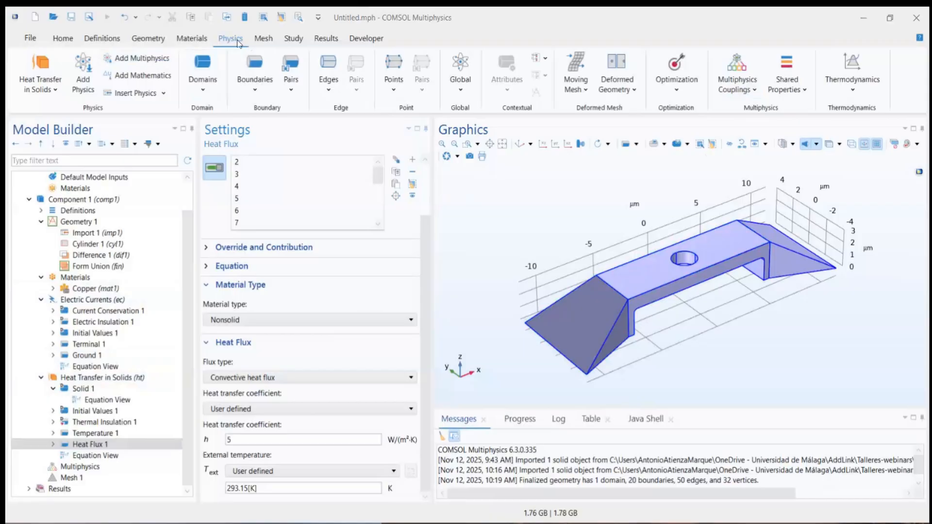
{"action": "left_click", "coordinate": [736, 87]}
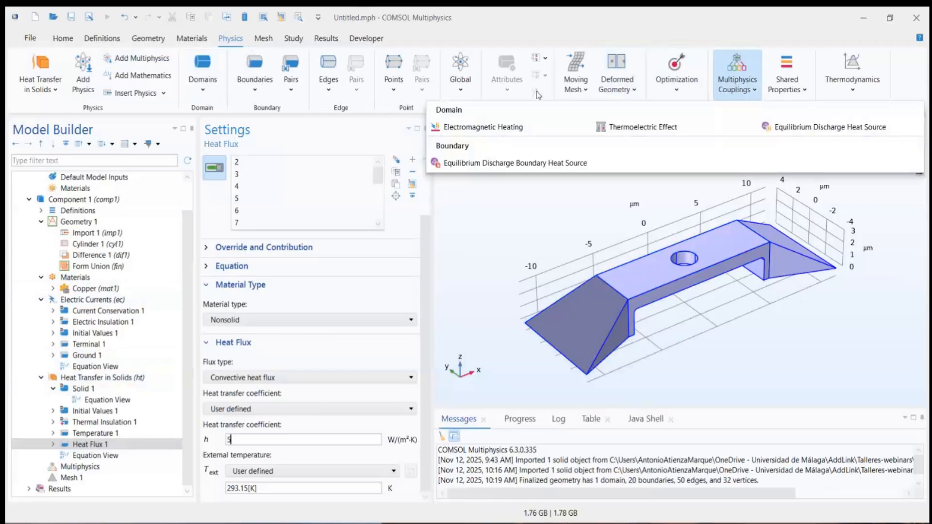
{"action": "left_click", "coordinate": [482, 128]}
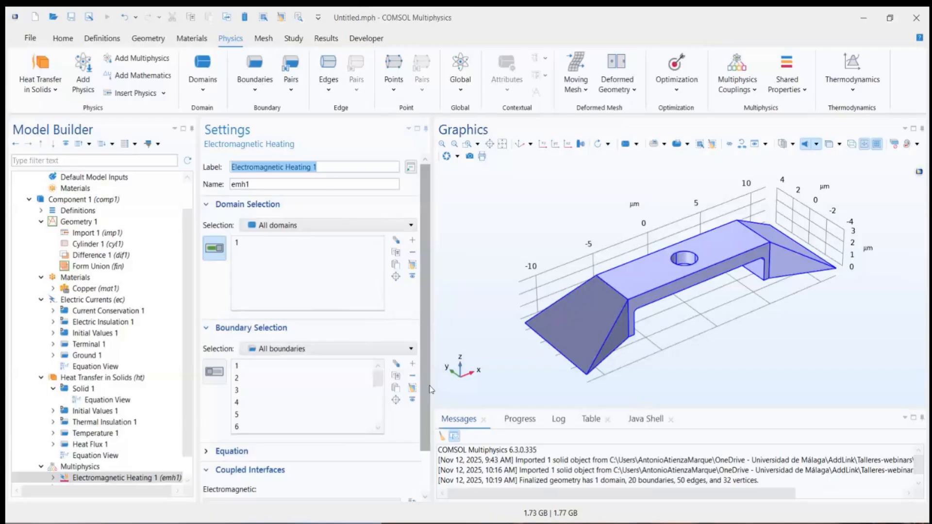
{"action": "scroll", "coordinate": [429, 360], "scroll_direction": "down", "scroll_amount": 2}
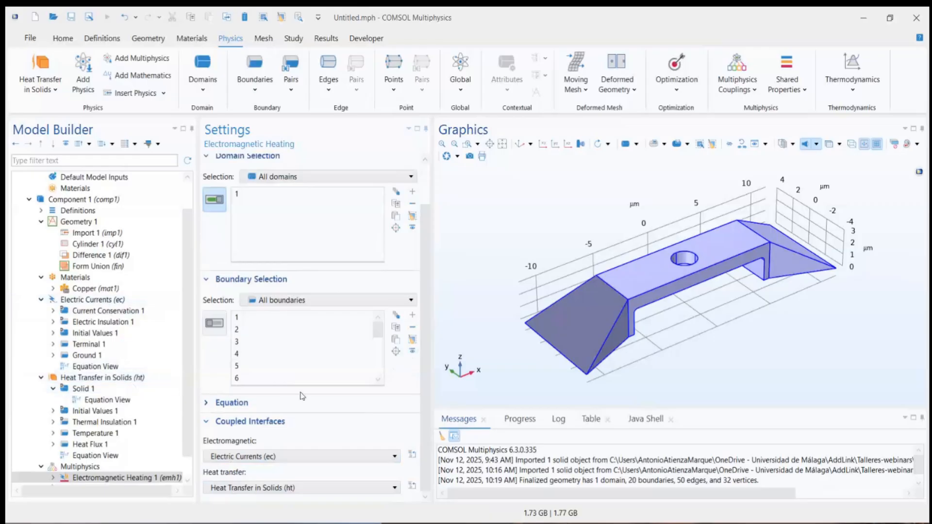
{"action": "scroll", "coordinate": [292, 363], "scroll_direction": "up", "scroll_amount": 2}
{"action": "scroll", "coordinate": [267, 330], "scroll_direction": "down", "scroll_amount": 4}
{"action": "left_click", "coordinate": [233, 403]}
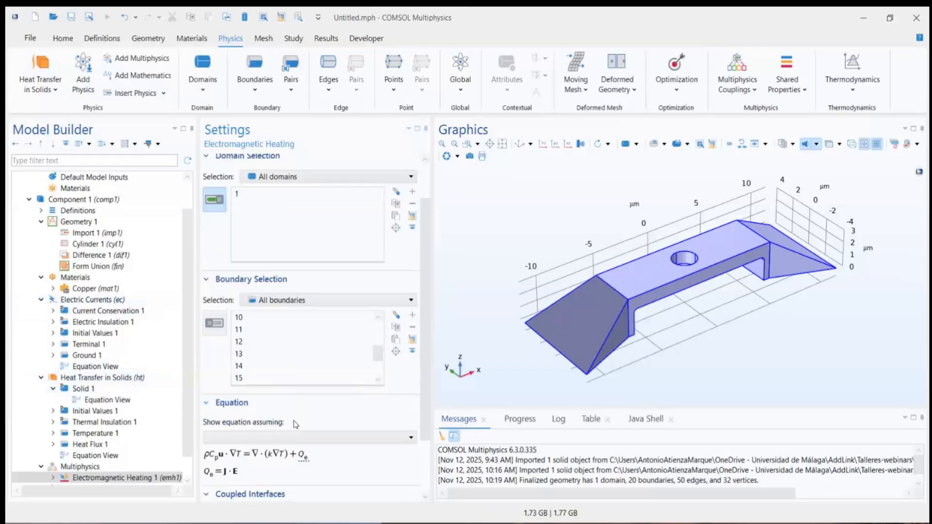
{"action": "scroll", "coordinate": [295, 424], "scroll_direction": "down", "scroll_amount": 2}
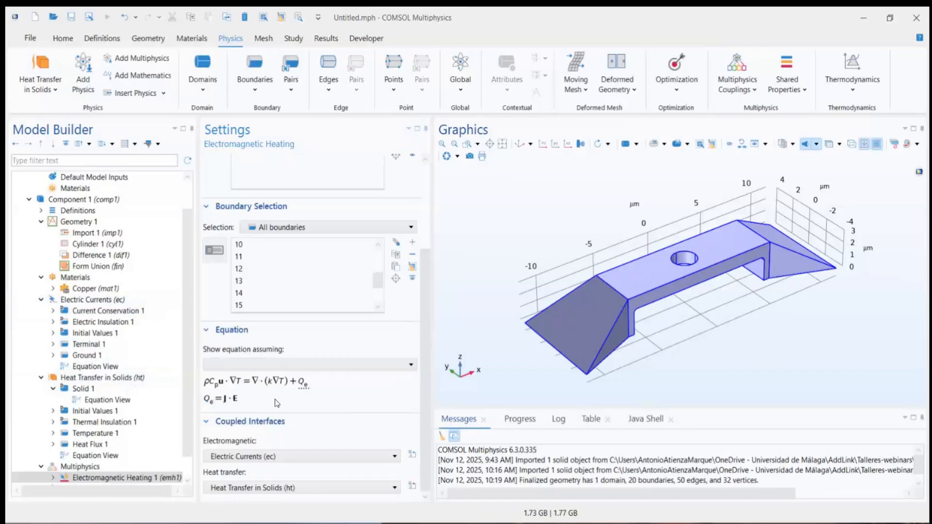
{"action": "scroll", "coordinate": [276, 403], "scroll_direction": "up", "scroll_amount": 1}
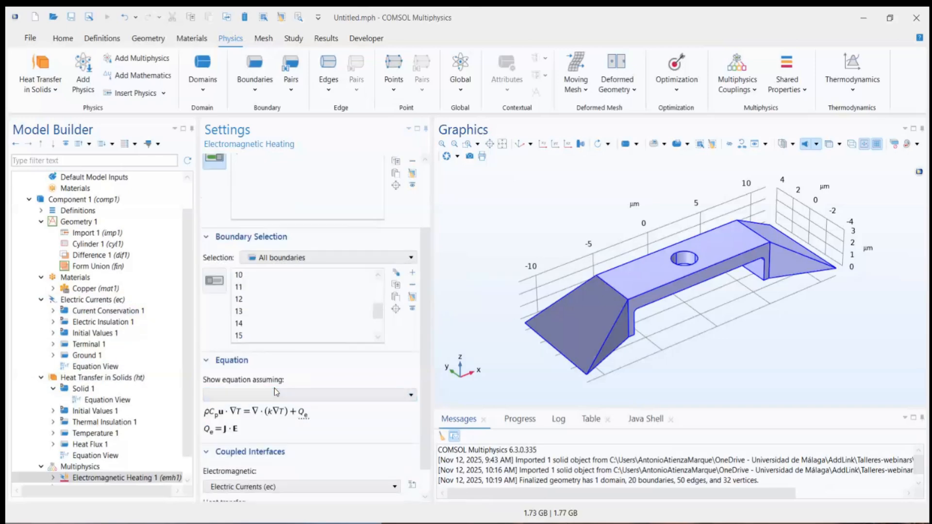
Step: Set the conduction model of Current Conservation 1 to Linearized resistivity, and review its material-based properties
{"action": "left_click", "coordinate": [107, 313]}
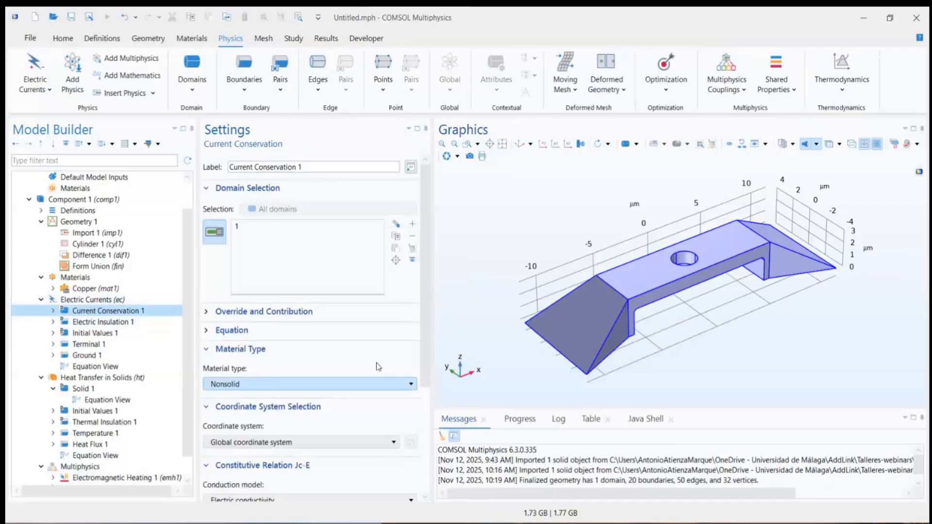
{"action": "scroll", "coordinate": [286, 330], "scroll_direction": "down", "scroll_amount": 3}
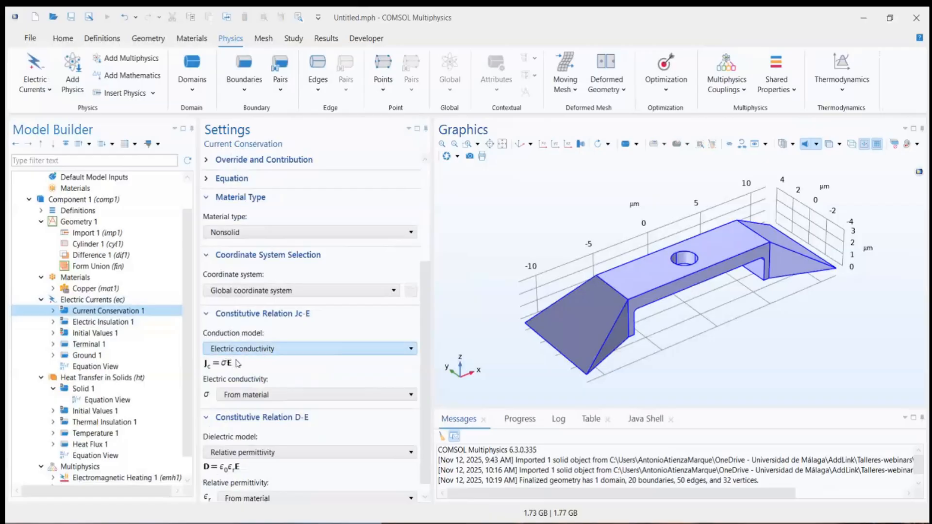
{"action": "left_click", "coordinate": [391, 349]}
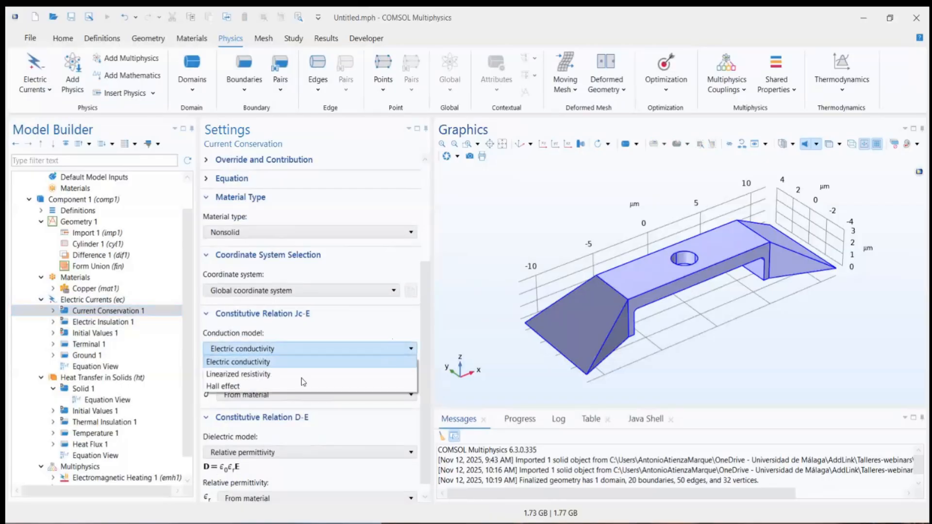
{"action": "left_click", "coordinate": [228, 375]}
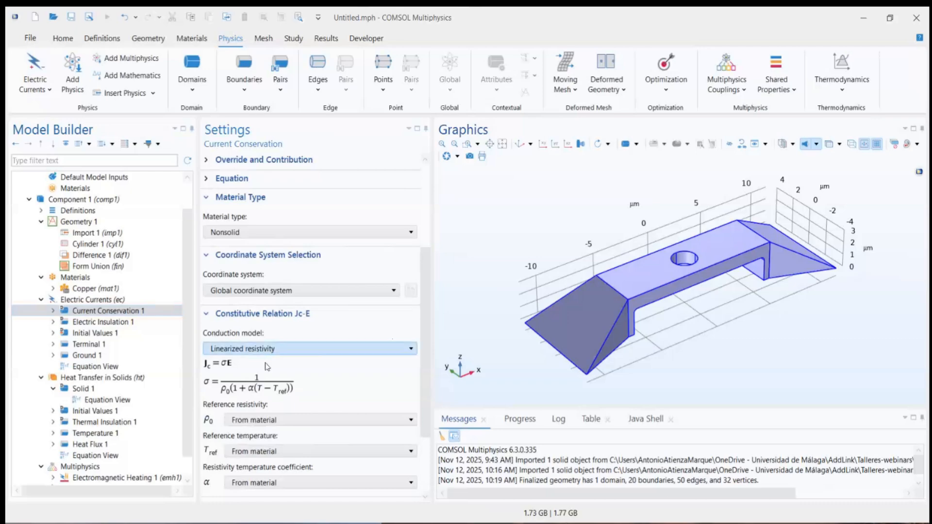
{"action": "scroll", "coordinate": [427, 349], "scroll_direction": "down", "scroll_amount": 2}
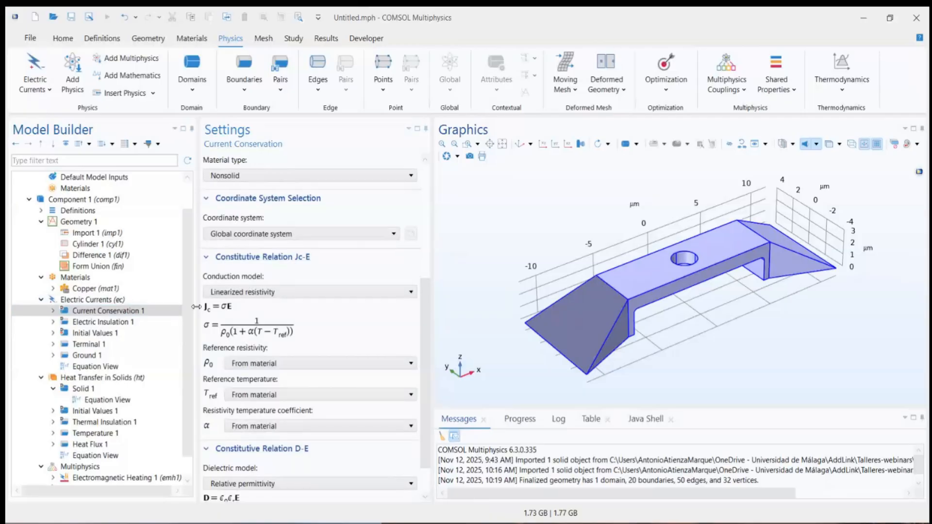
{"action": "scroll", "coordinate": [426, 340], "scroll_direction": "down", "scroll_amount": 1}
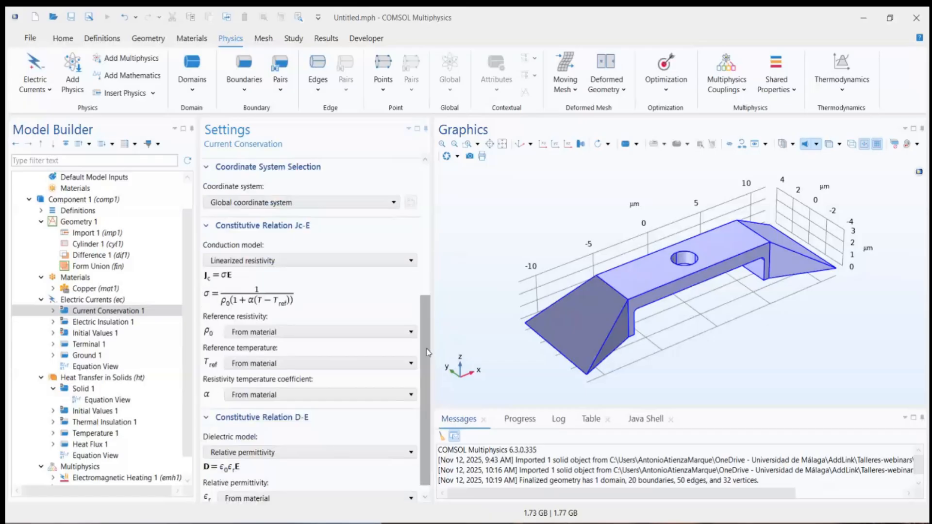
{"action": "scroll", "coordinate": [188, 350], "scroll_direction": "down", "scroll_amount": 1}
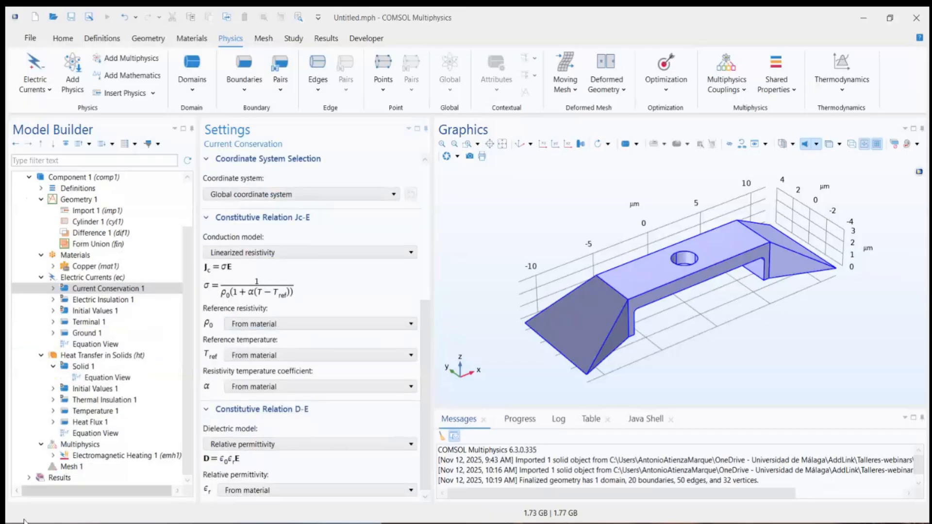
Step: Build the physics-controlled mesh with Normal element size, and add a Stationary study
{"action": "left_click", "coordinate": [72, 467]}
{"action": "left_click", "coordinate": [219, 158]}
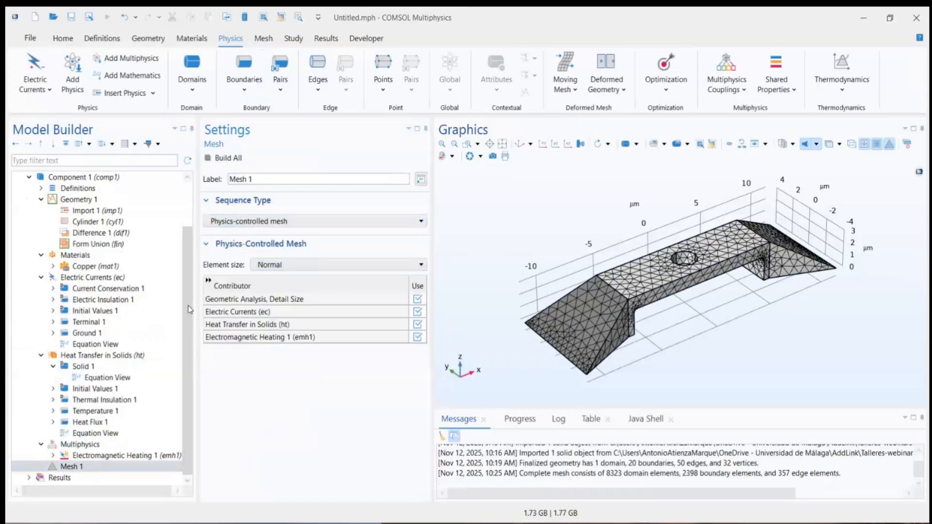
{"action": "left_click", "coordinate": [296, 39]}
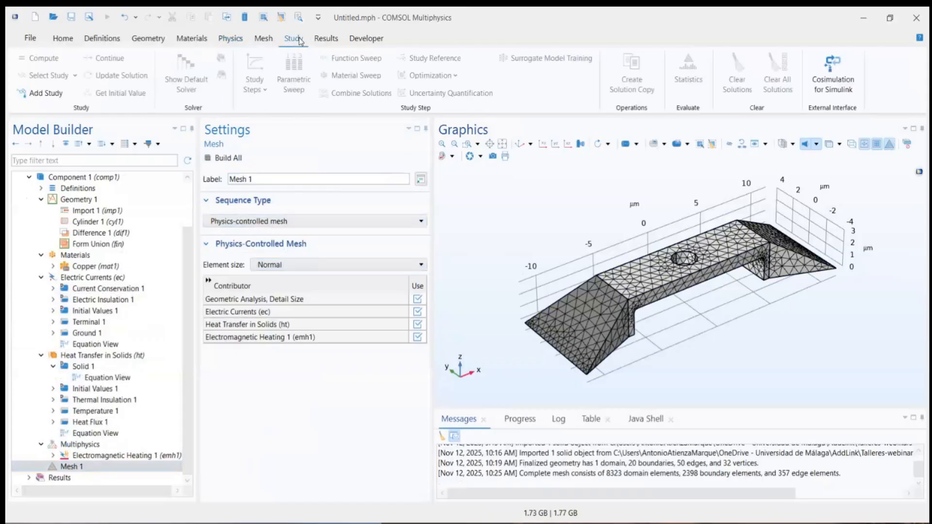
{"action": "left_click", "coordinate": [48, 94]}
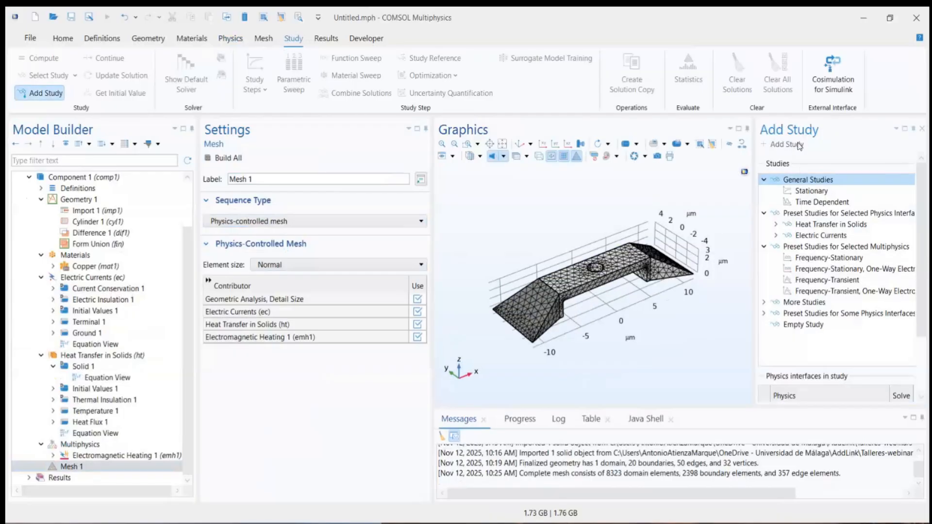
{"action": "left_click", "coordinate": [810, 193]}
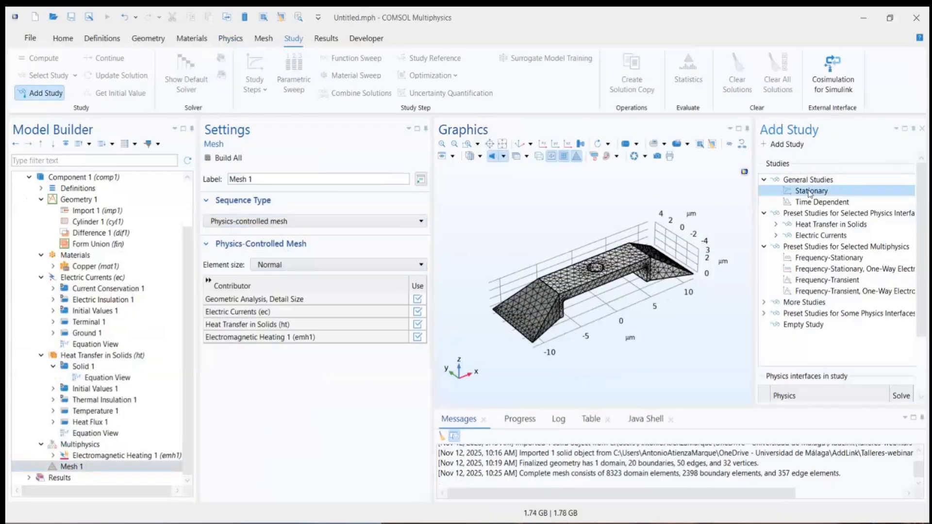
{"action": "left_click", "coordinate": [800, 145]}
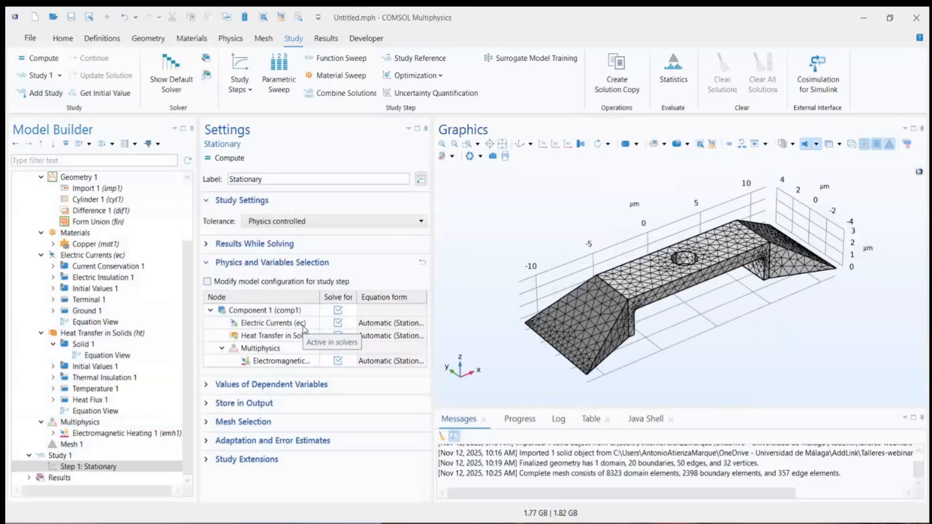
Step: Compute the Stationary study, and check the solver progress and both convergence plots while it runs
{"action": "left_click_drag", "start_coordinate": [686, 254], "coordinate": [688, 281]}
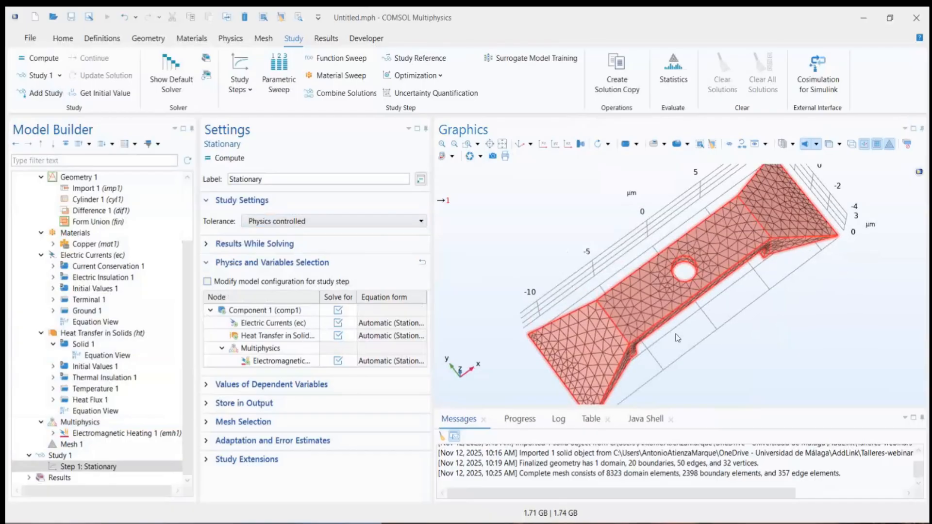
{"action": "left_click_drag", "start_coordinate": [667, 361], "coordinate": [624, 333]}
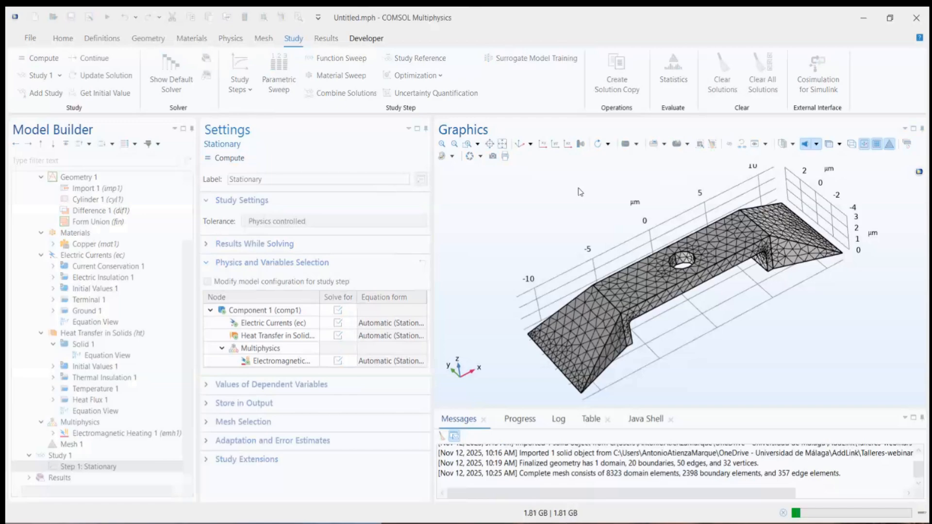
{"action": "left_click", "coordinate": [520, 420]}
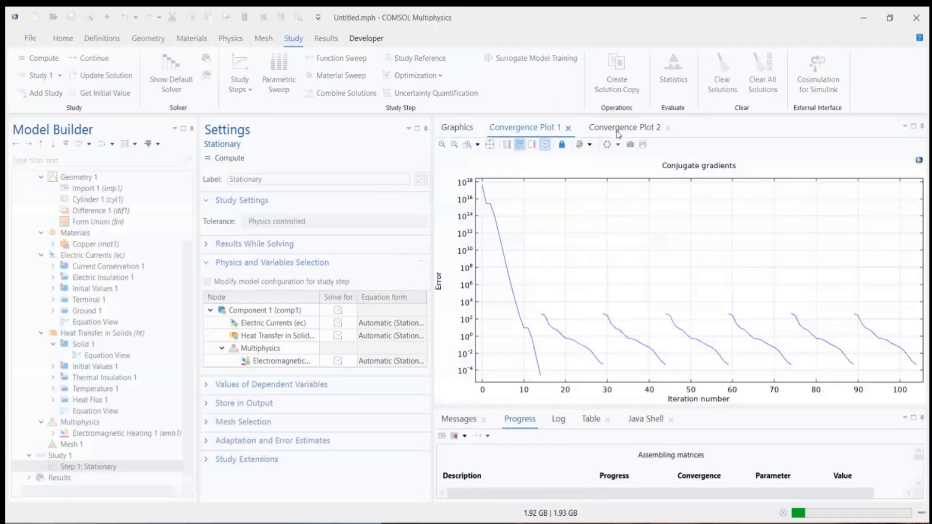
{"action": "left_click", "coordinate": [617, 130]}
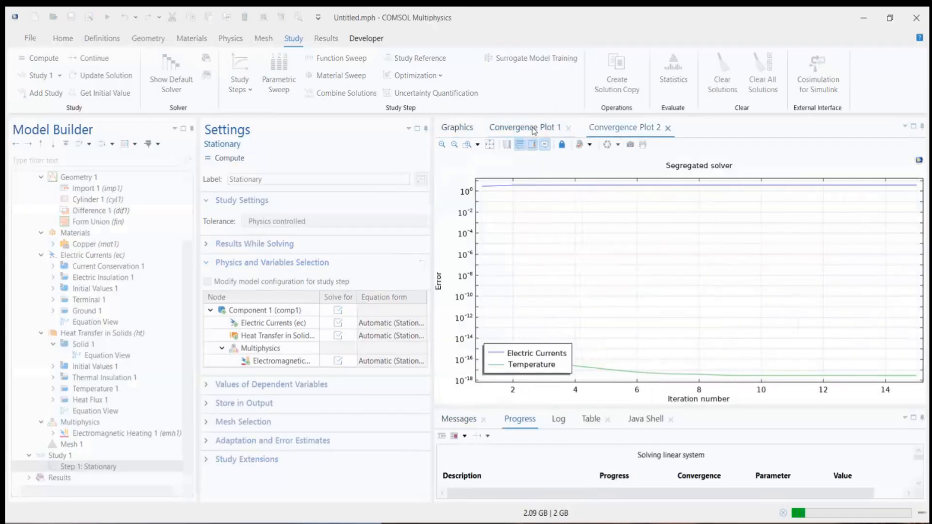
{"action": "left_click", "coordinate": [534, 129]}
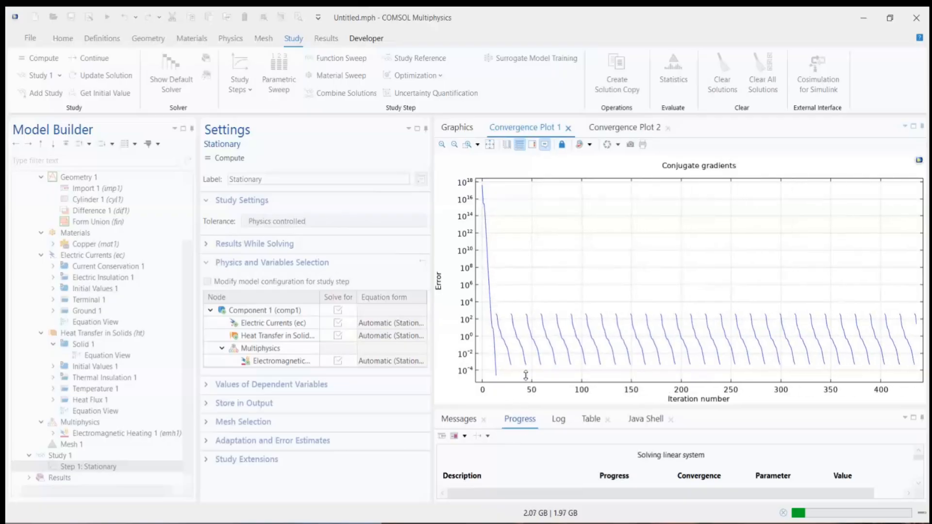
Step: Check the solver progress and both convergence plots during the run, and cancel the Stationary study computation
{"action": "left_click_drag", "start_coordinate": [525, 375], "coordinate": [526, 377]}
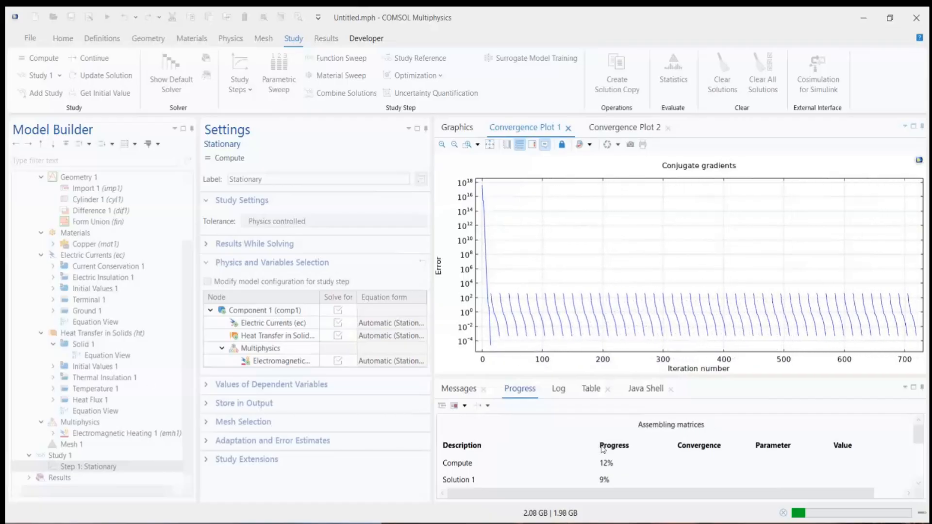
{"action": "scroll", "coordinate": [520, 465], "scroll_direction": "down", "scroll_amount": 3}
{"action": "scroll", "coordinate": [521, 467], "scroll_direction": "up", "scroll_amount": 2}
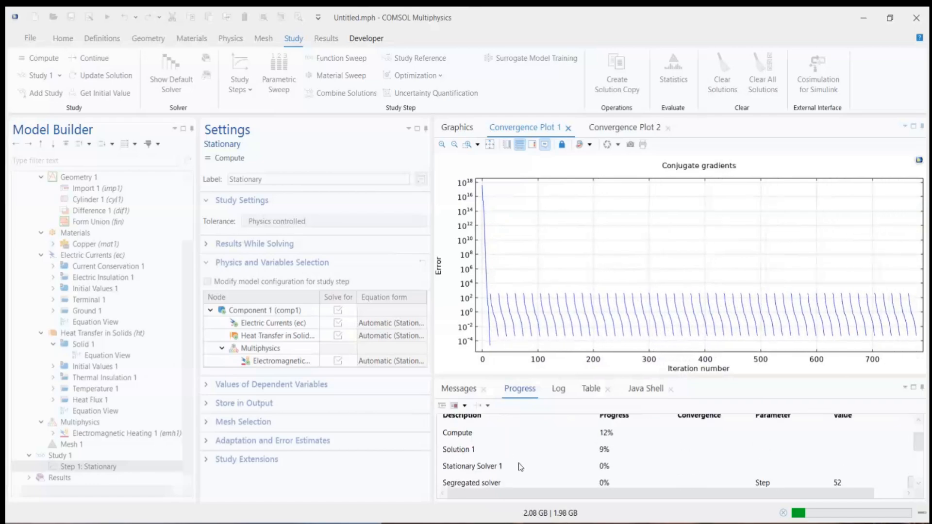
{"action": "scroll", "coordinate": [521, 467], "scroll_direction": "up", "scroll_amount": 1}
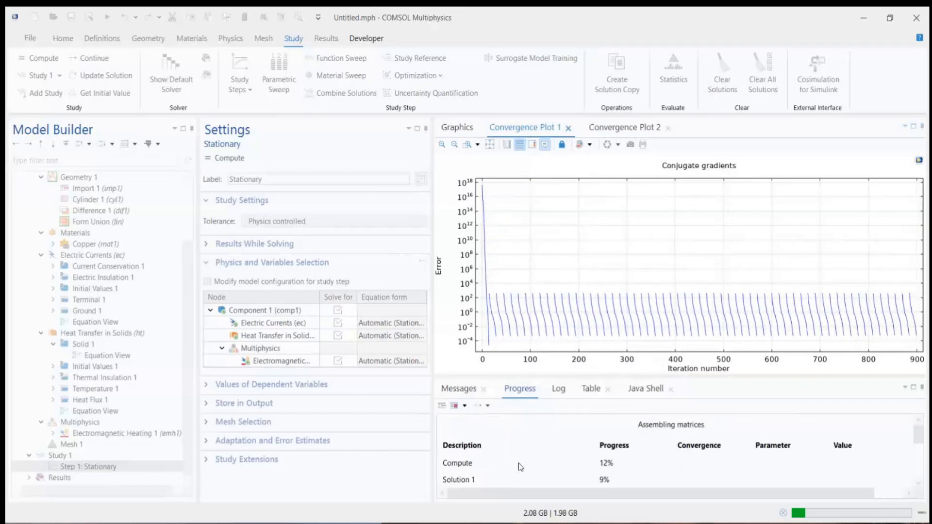
{"action": "left_click", "coordinate": [607, 127]}
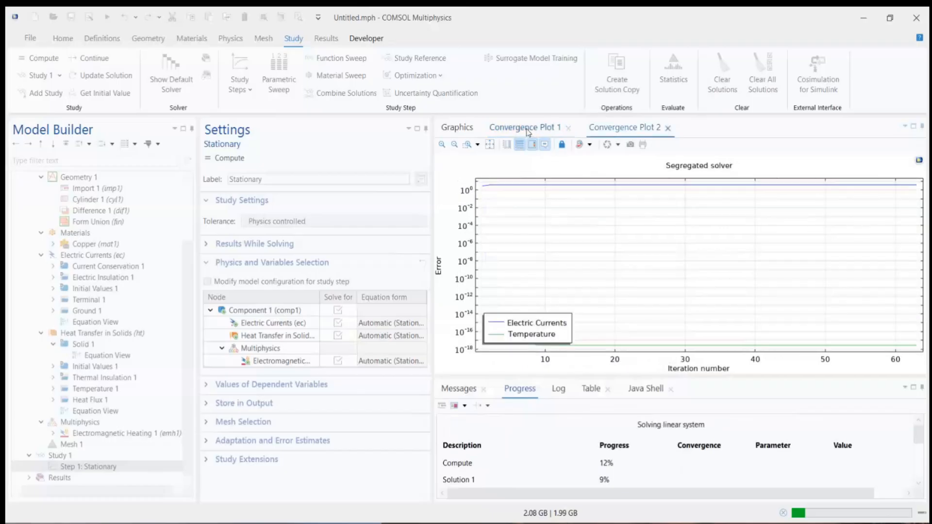
{"action": "left_click", "coordinate": [527, 128]}
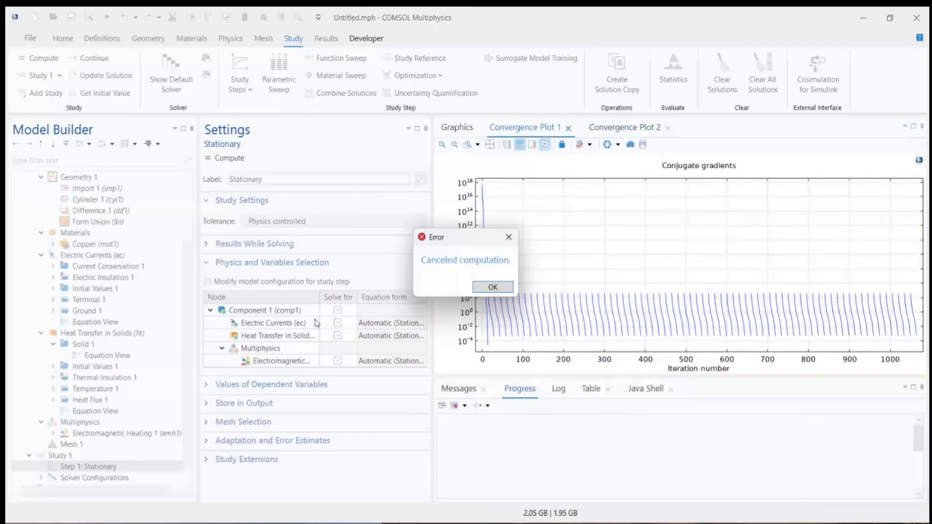
{"action": "left_click", "coordinate": [490, 289]}
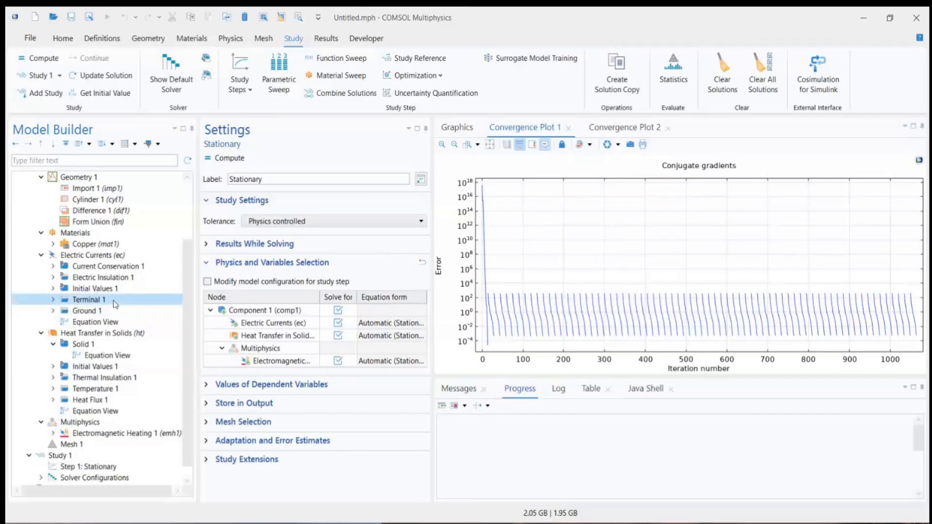
Step: Change Terminal 1's type from Current to Voltage and set its voltage to 50[mV]
{"action": "left_click", "coordinate": [87, 299]}
{"action": "scroll", "coordinate": [189, 342], "scroll_direction": "down", "scroll_amount": 1}
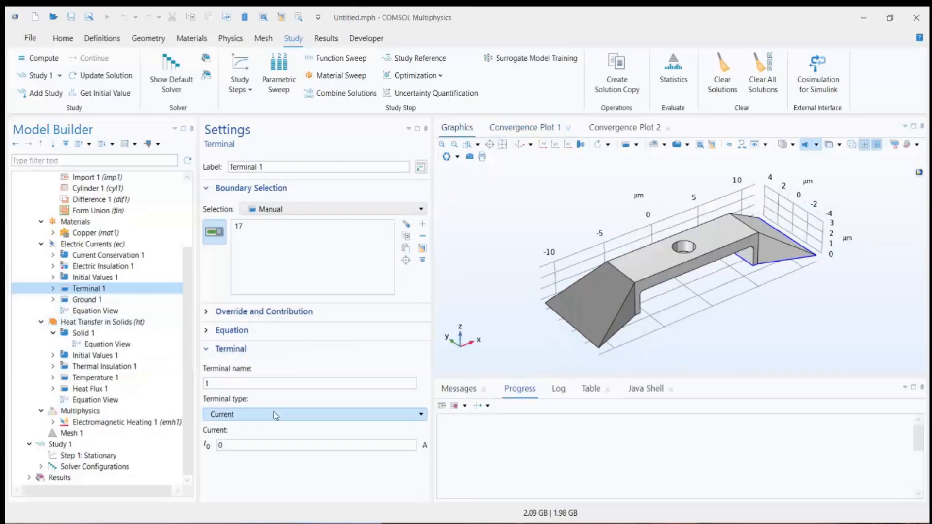
{"action": "left_click", "coordinate": [233, 384]}
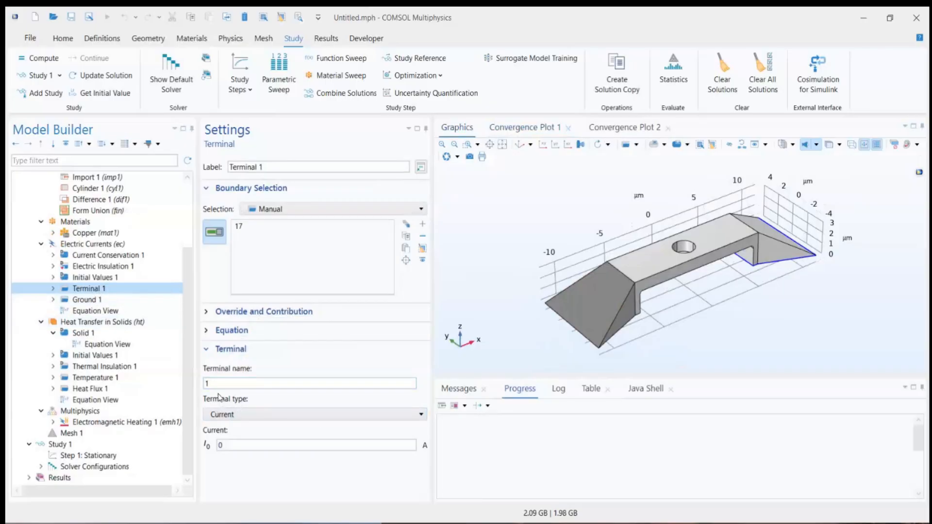
{"action": "left_click_drag", "start_coordinate": [645, 351], "coordinate": [742, 306]}
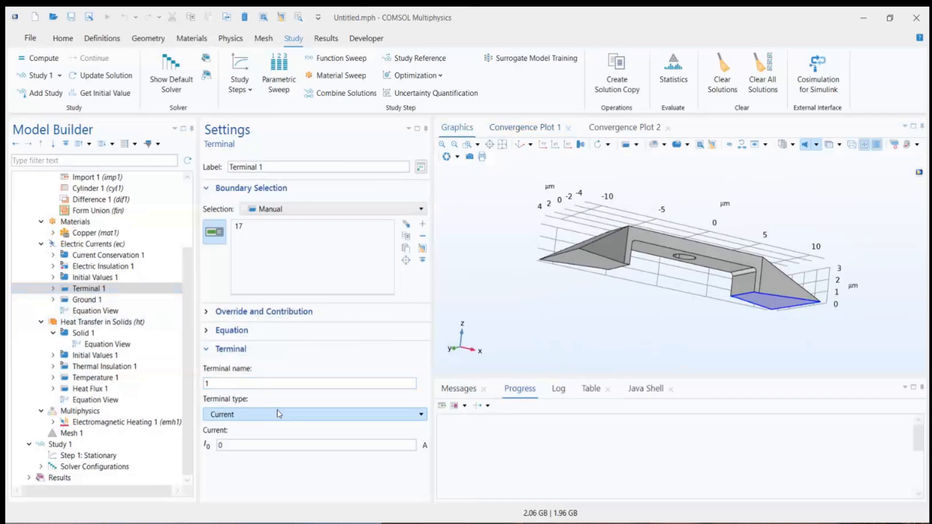
{"action": "left_click", "coordinate": [235, 414]}
{"action": "left_click", "coordinate": [237, 428]}
{"action": "left_click", "coordinate": [231, 445]}
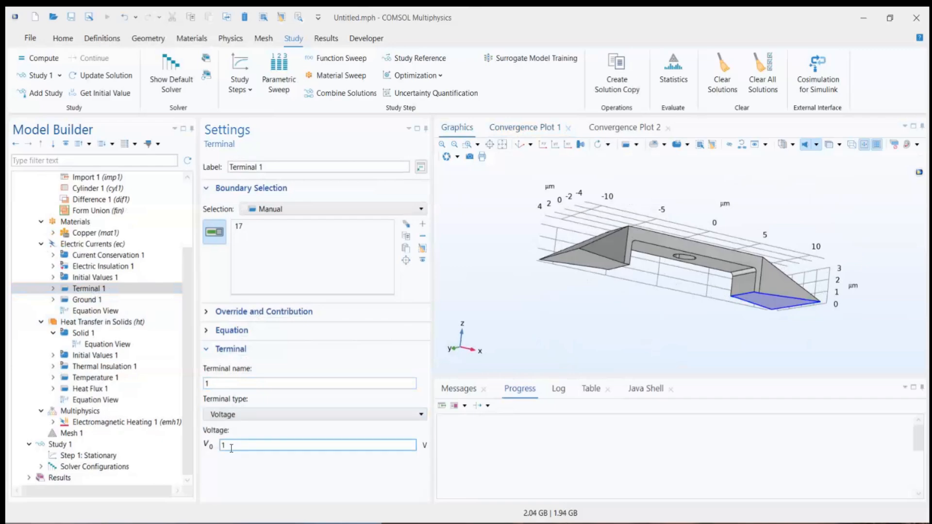
{"action": "type", "text": "50"}
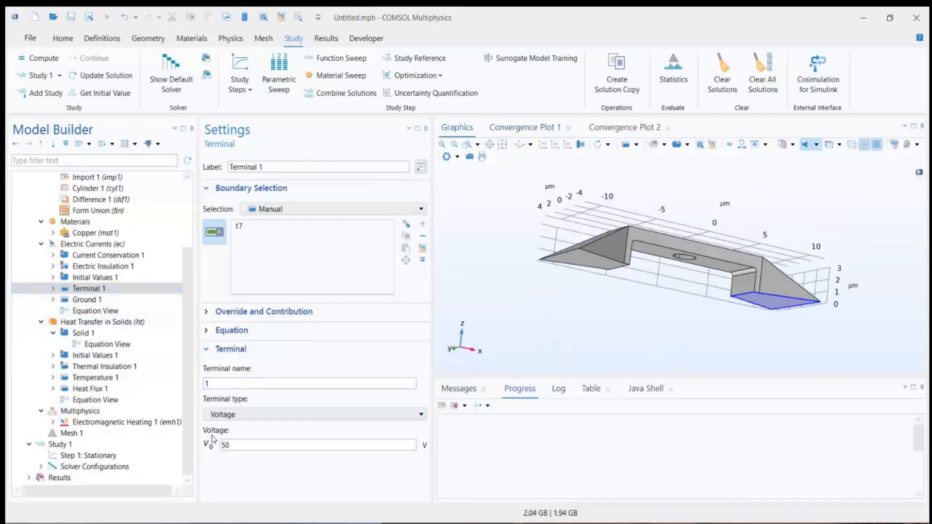
{"action": "type", "text": "[mV"}
Step: Recompute the Stationary study with the updated terminal excitation
{"action": "left_click", "coordinate": [85, 456]}
{"action": "left_click", "coordinate": [229, 158]}
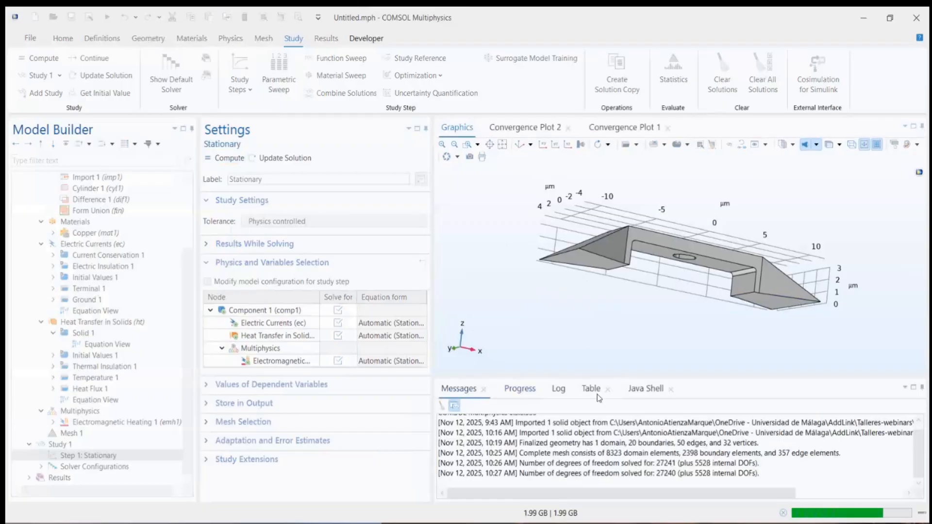
{"action": "left_click", "coordinate": [526, 392]}
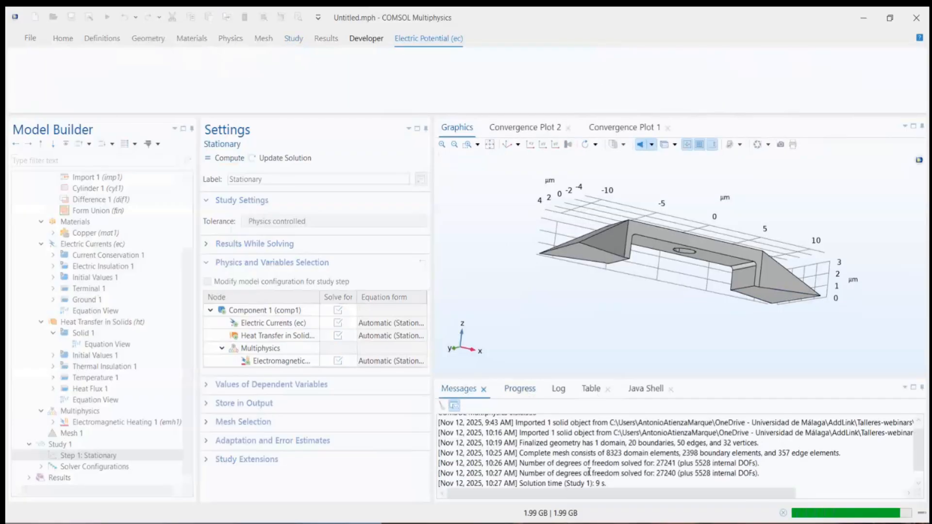
Step: Compare the segregated solver and linear solver convergence plots for the completed study, and check the generated result nodes and solver progress
{"action": "left_click", "coordinate": [525, 128]}
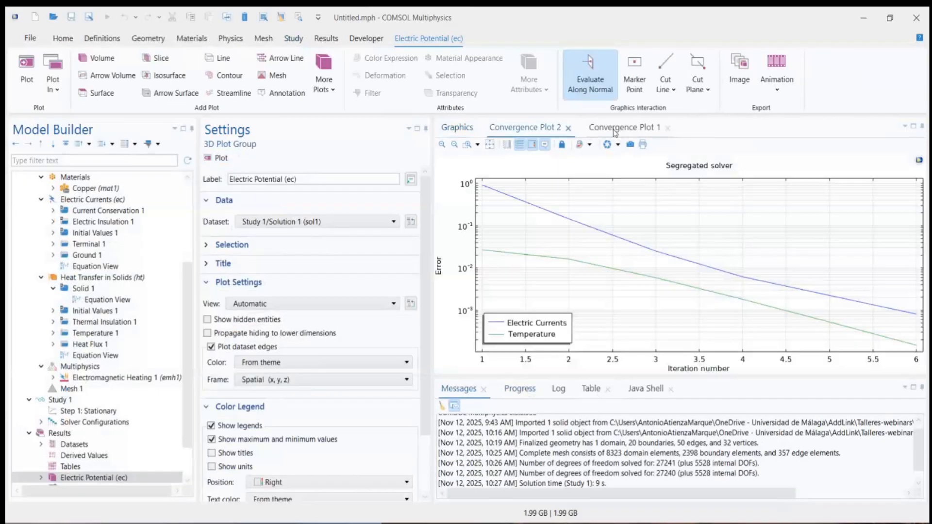
{"action": "left_click", "coordinate": [615, 129]}
{"action": "left_click", "coordinate": [533, 130]}
{"action": "left_click_drag", "start_coordinate": [417, 299], "coordinate": [400, 300]}
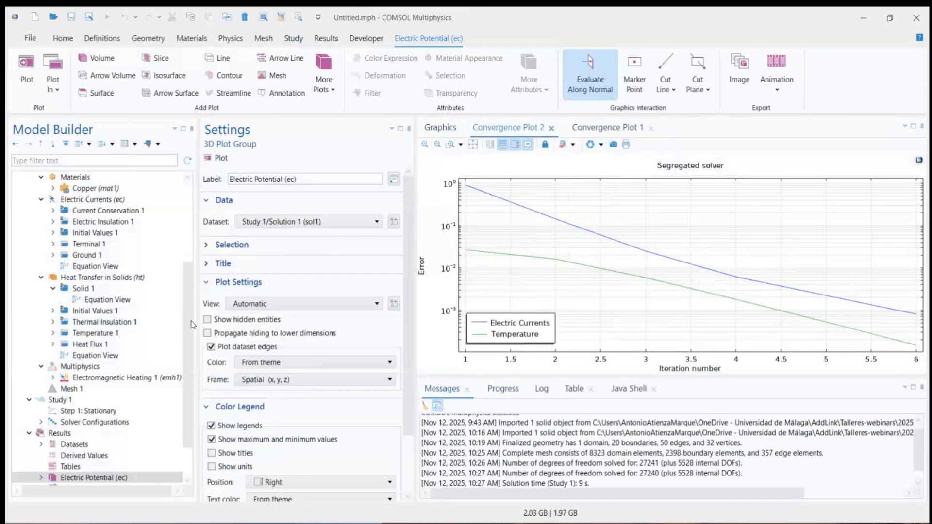
{"action": "scroll", "coordinate": [188, 361], "scroll_direction": "down", "scroll_amount": 1}
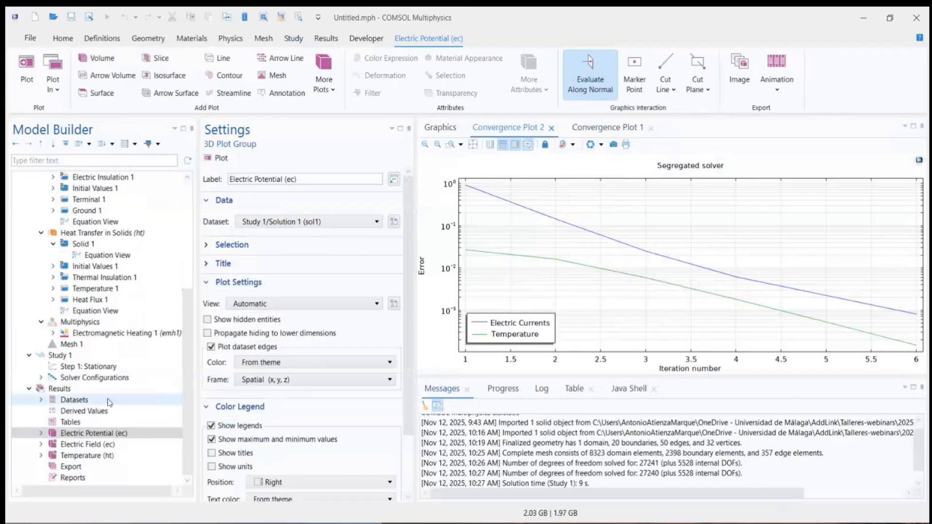
{"action": "left_click", "coordinate": [503, 392]}
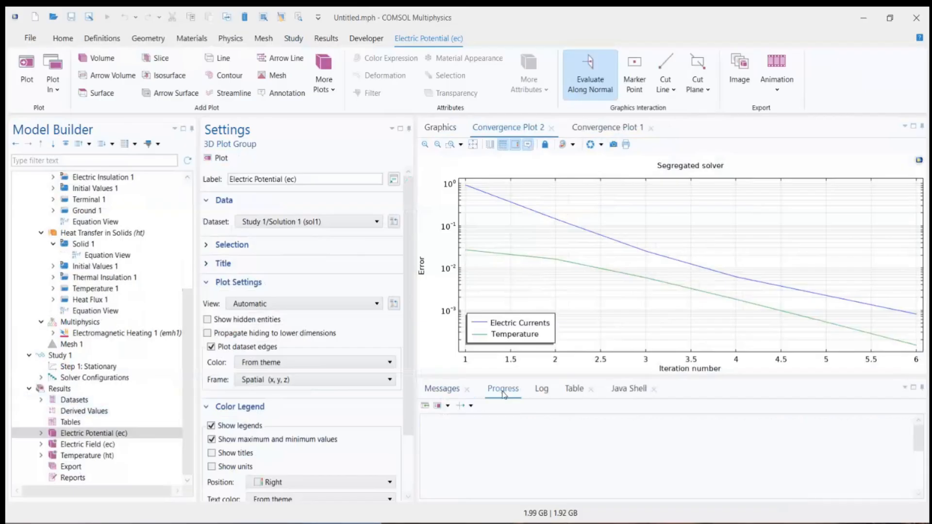
Step: Add a Global Evaluation under Derived Values with the Electric Currents terminal conductance ec.G11 as its expression
{"action": "right_click", "coordinate": [78, 412]}
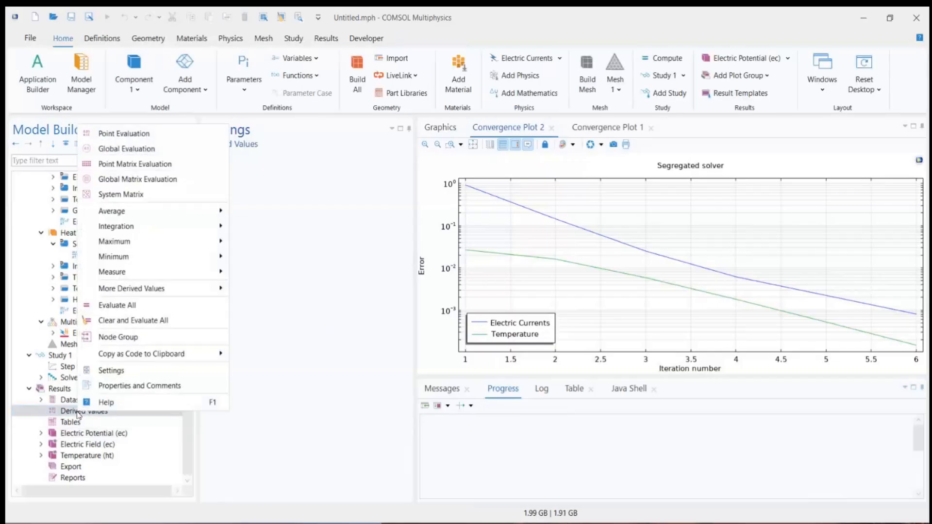
{"action": "left_click", "coordinate": [111, 151]}
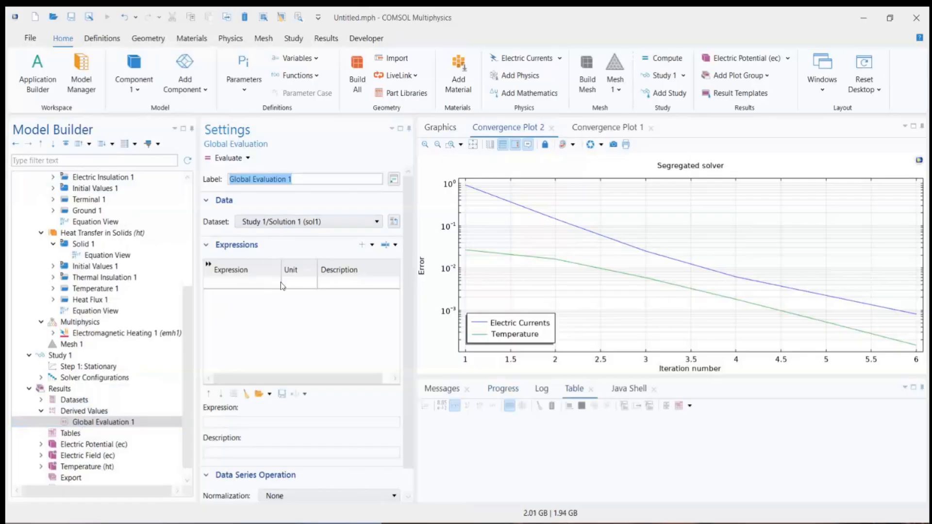
{"action": "left_click", "coordinate": [371, 246]}
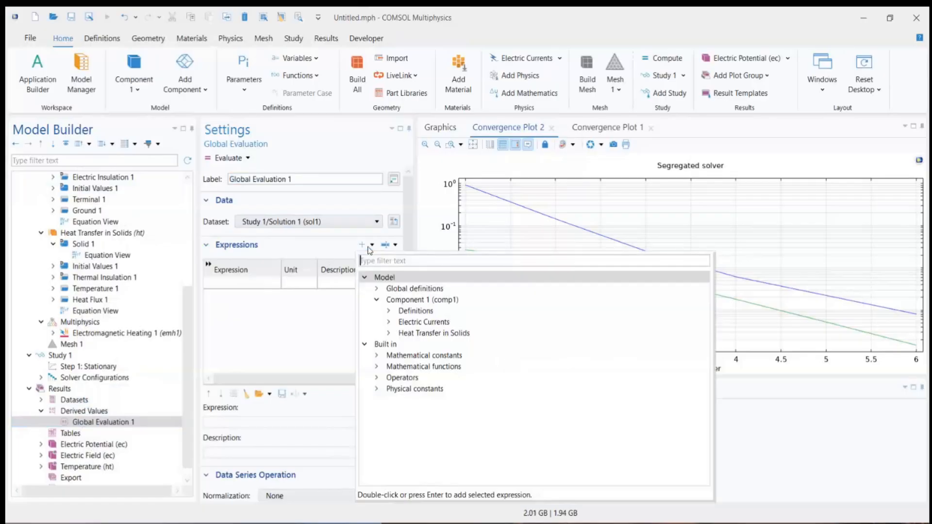
{"action": "left_click", "coordinate": [389, 322]}
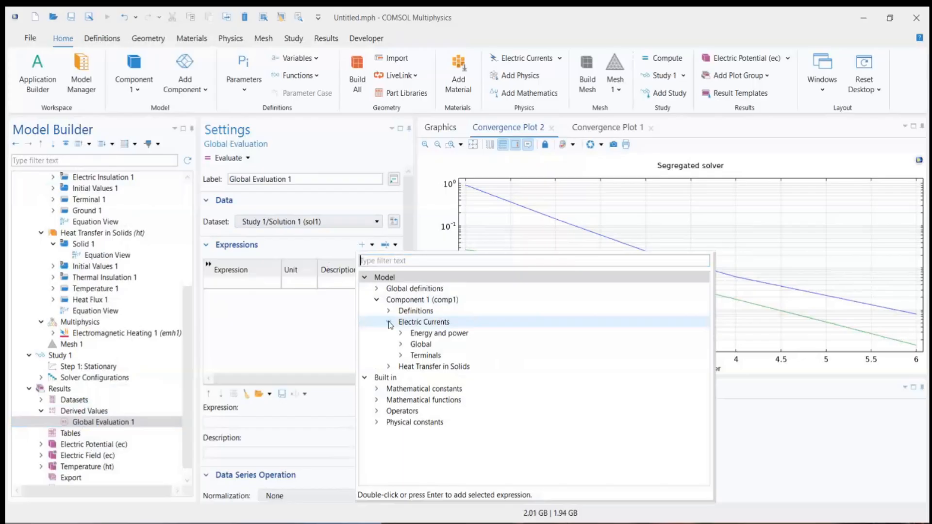
{"action": "left_click", "coordinate": [401, 356]}
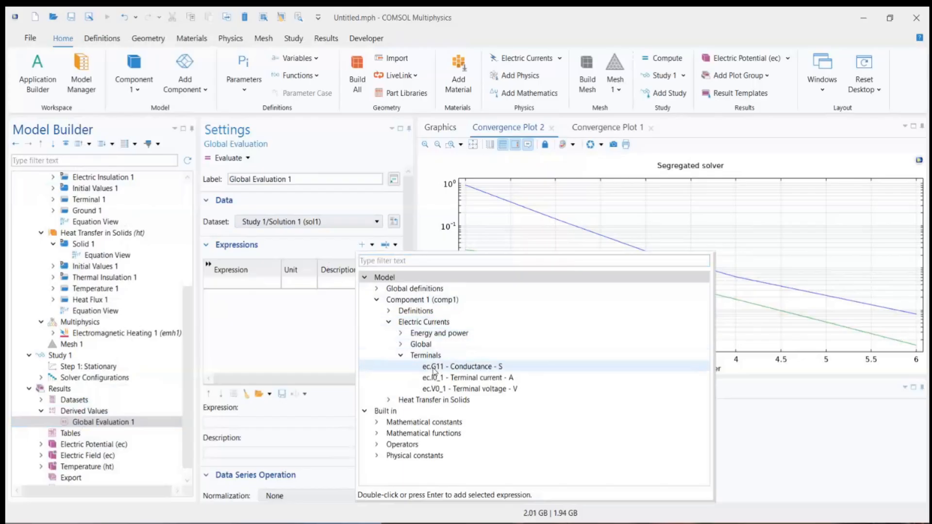
{"action": "left_click", "coordinate": [434, 370]}
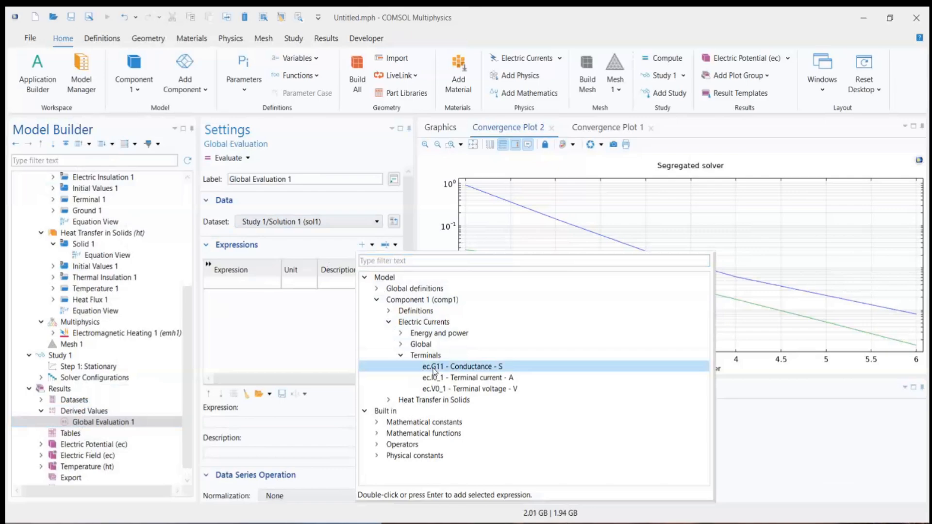
{"action": "double_click", "coordinate": [433, 370]}
Step: Change the Global Evaluation expression to the resistance 1/ec.G11 in mΩ, and evaluate it in a new table
{"action": "left_click", "coordinate": [207, 284]}
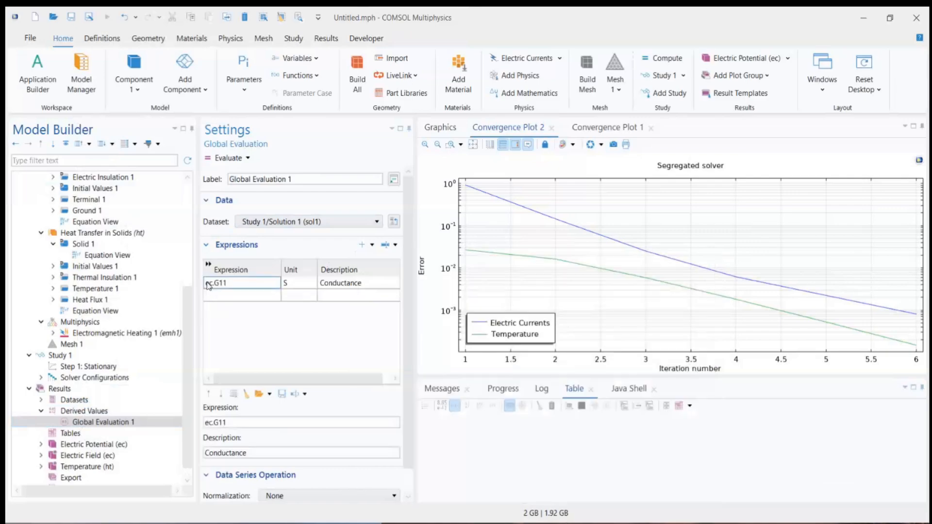
{"action": "type", "text": "1/"}
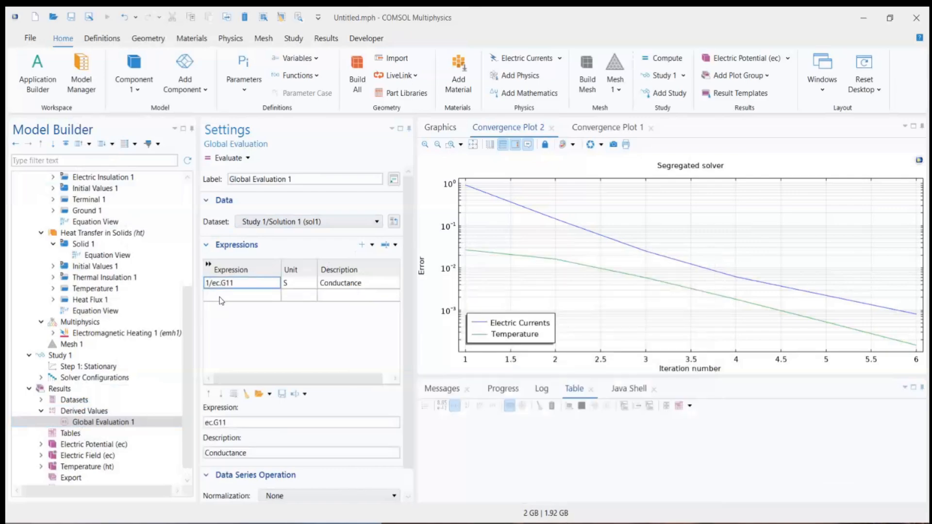
{"action": "left_click", "coordinate": [266, 297]}
{"action": "left_click", "coordinate": [286, 285]}
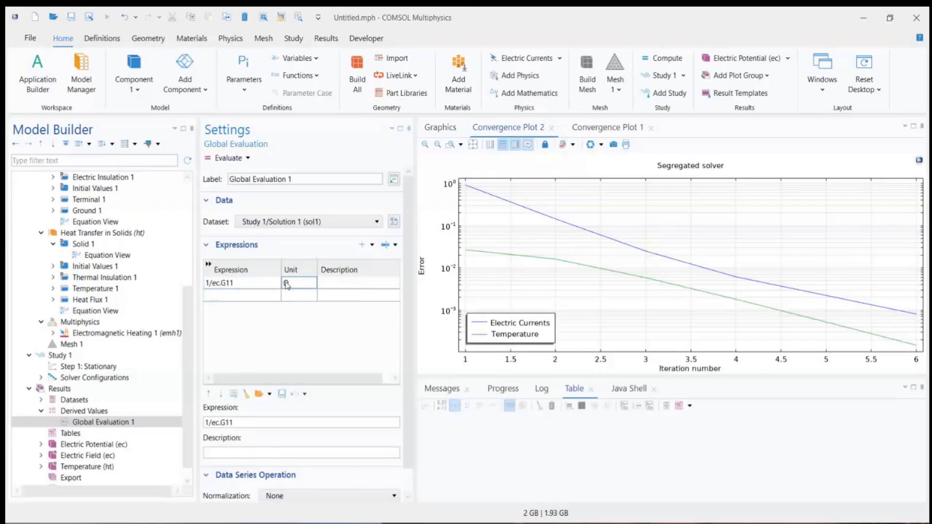
{"action": "type", "text": "m"}
{"action": "right_click", "coordinate": [302, 289]}
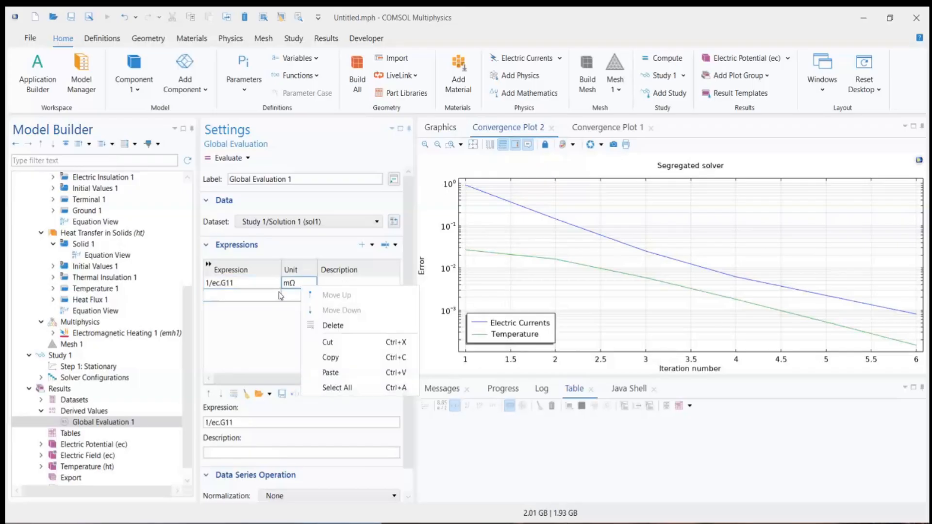
{"action": "left_click", "coordinate": [266, 285]}
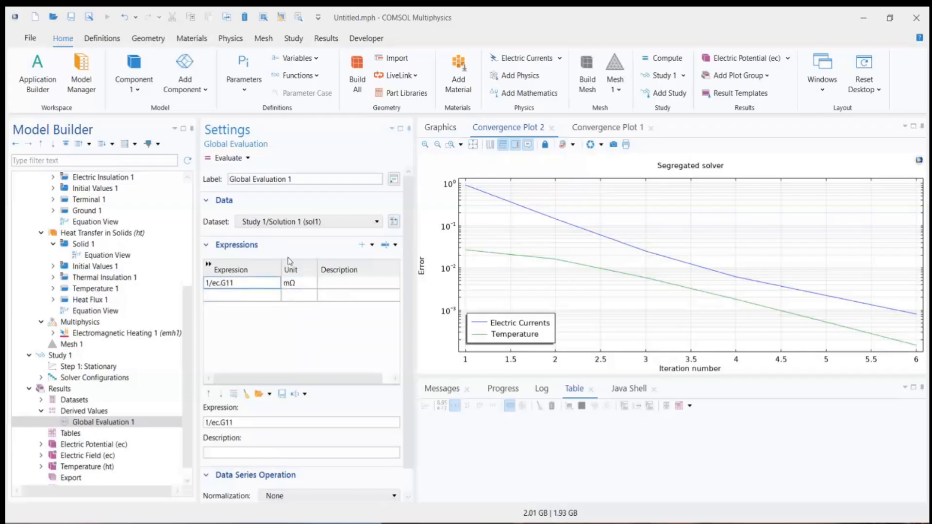
{"action": "left_click", "coordinate": [225, 162]}
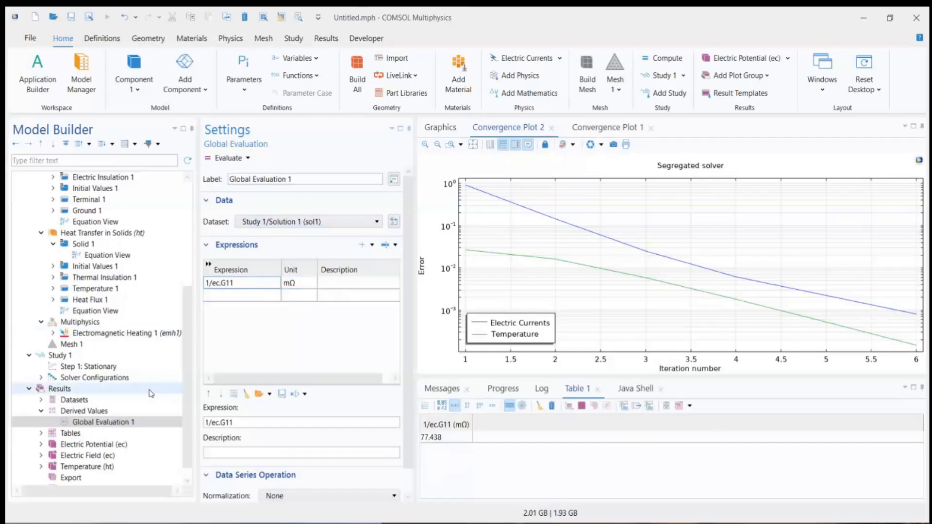
Step: Review the study extensions available for Study 1, including its optimization types, without adding one
{"action": "right_click", "coordinate": [59, 358]}
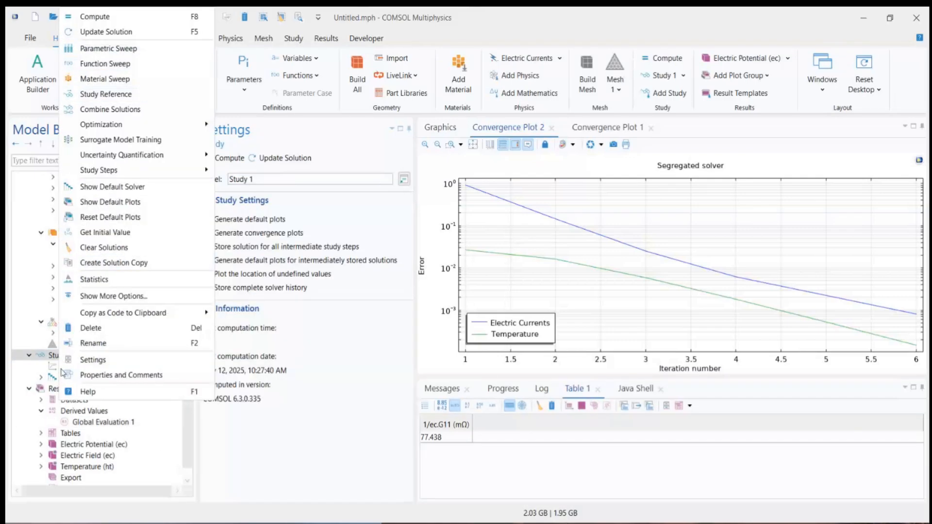
{"action": "left_click", "coordinate": [47, 359]}
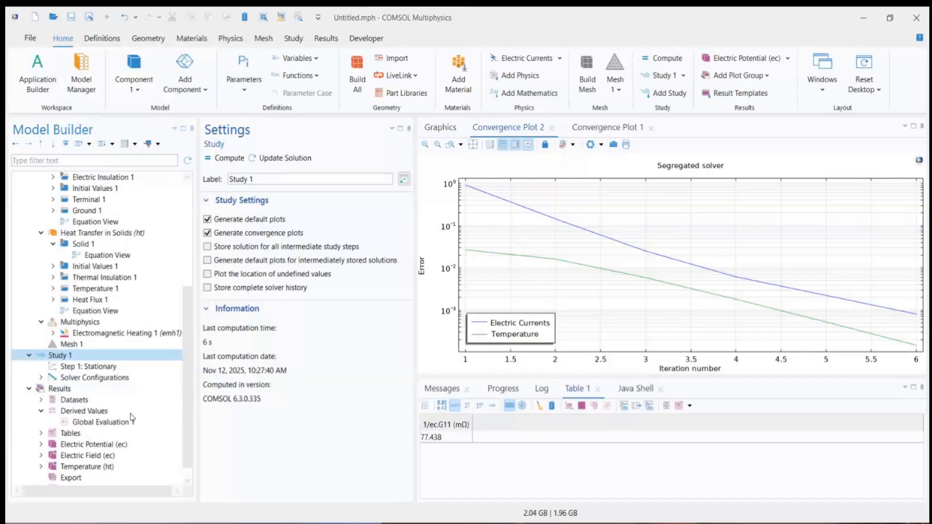
{"action": "right_click", "coordinate": [68, 358]}
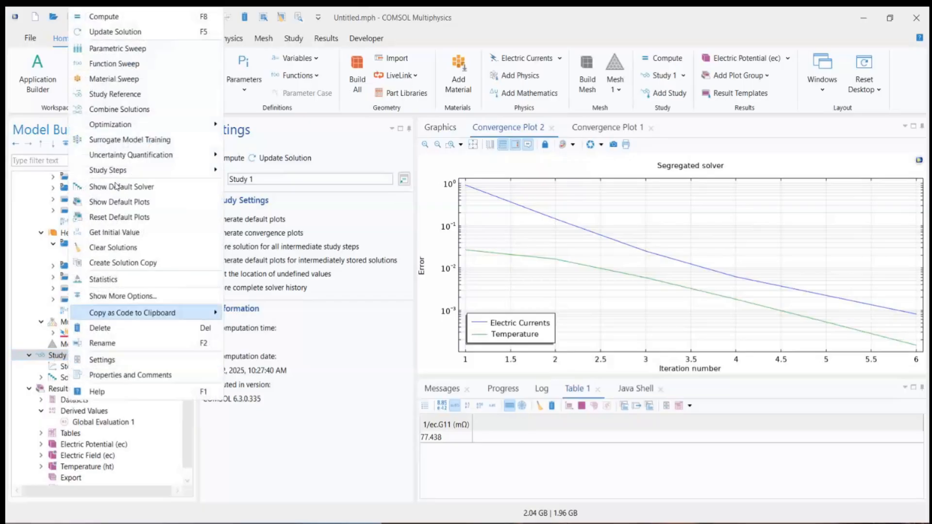
{"action": "mouse_move", "coordinate": [116, 127]}
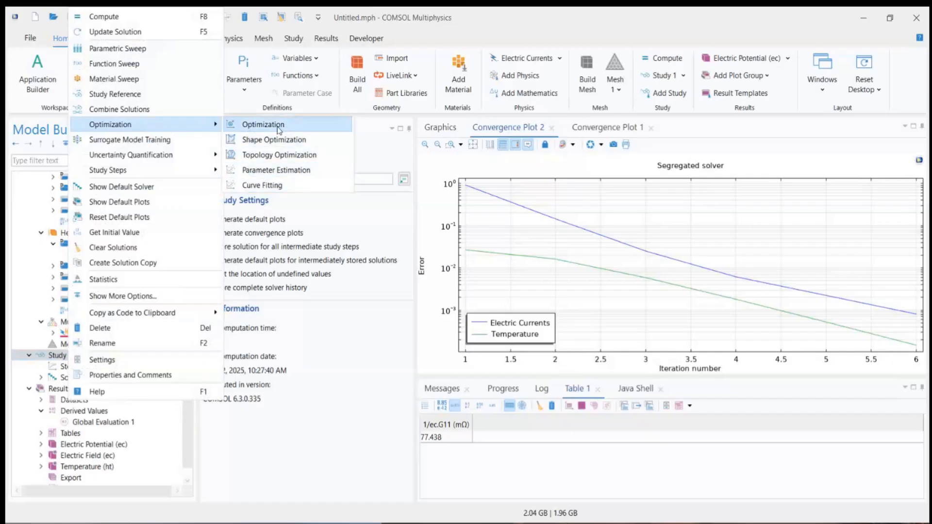
{"action": "left_click", "coordinate": [28, 110]}
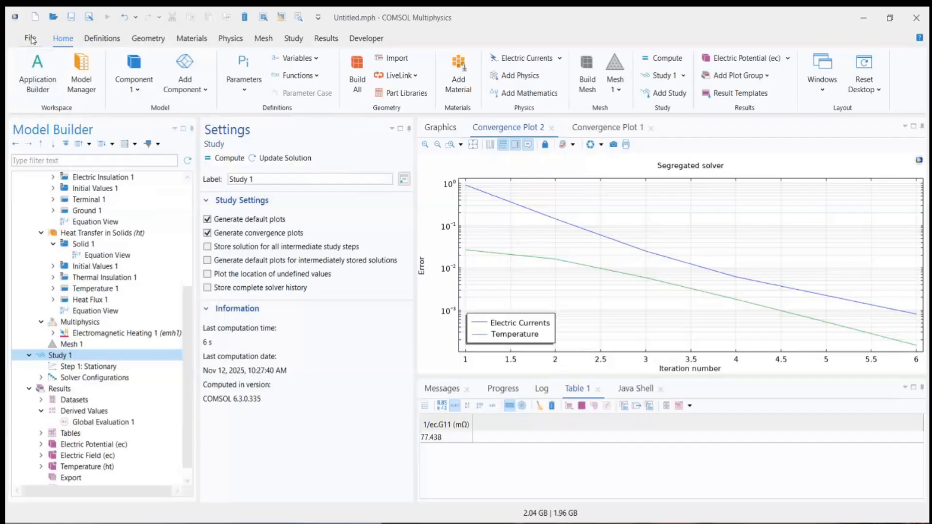
Step: Block the Optimization Module in the session's licensed products and check which optimization types Study 1 still offers
{"action": "left_click", "coordinate": [31, 39]}
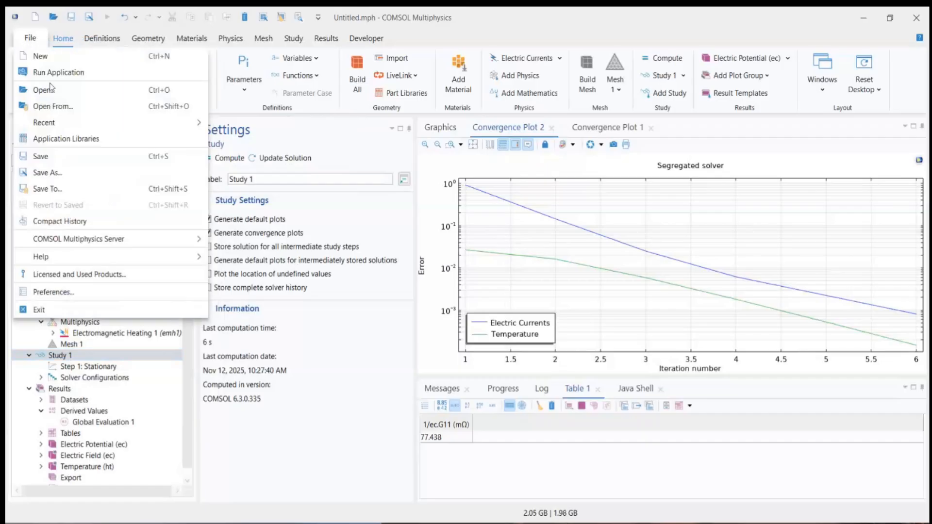
{"action": "left_click", "coordinate": [56, 275]}
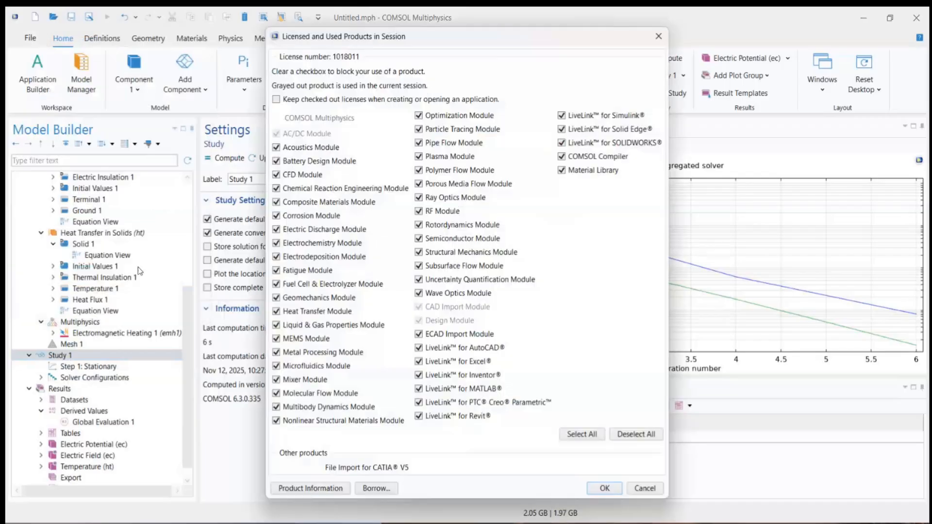
{"action": "left_click", "coordinate": [419, 116]}
{"action": "left_click", "coordinate": [605, 489]}
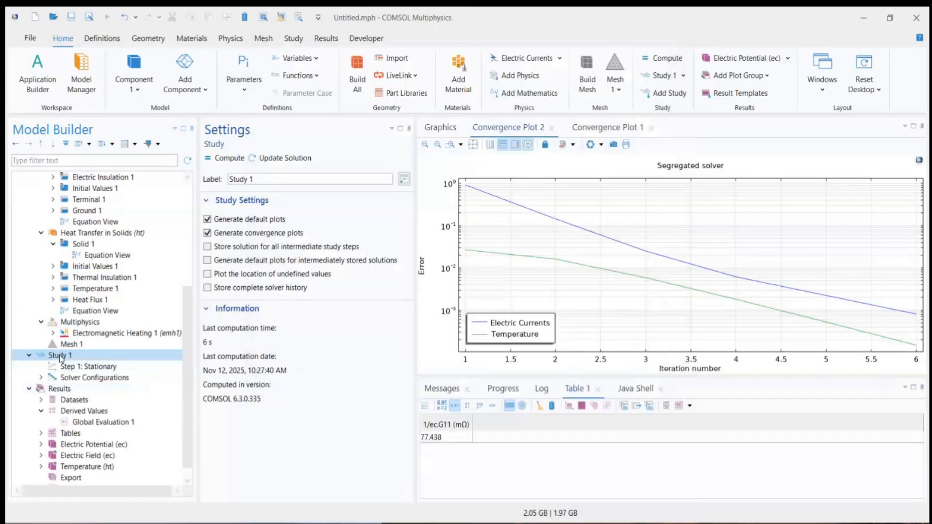
{"action": "right_click", "coordinate": [59, 355]}
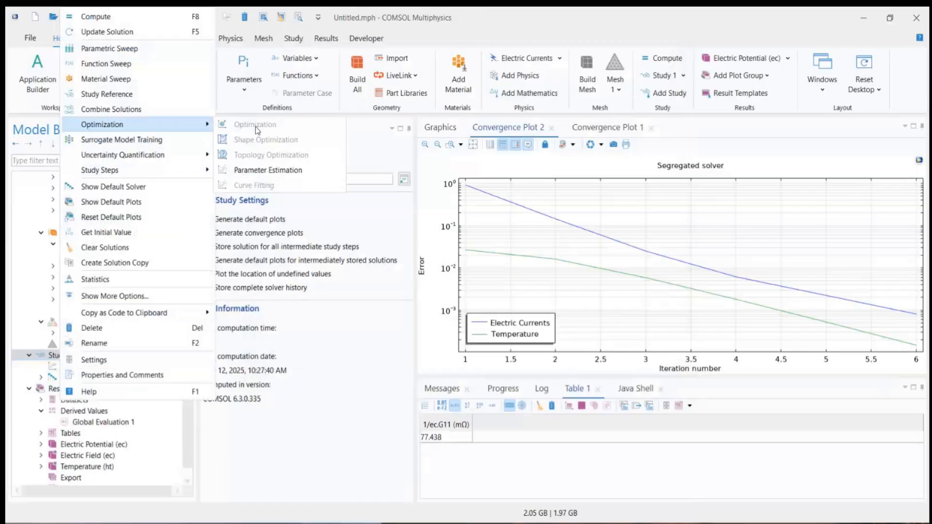
{"action": "left_click", "coordinate": [279, 436]}
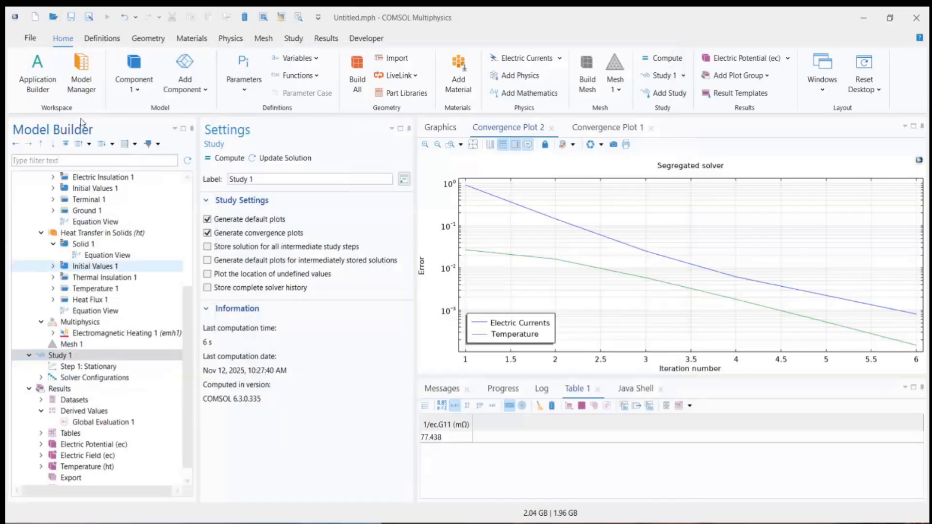
Step: Re-enable the Optimization Module in the licensed products and add an Optimization extension to Study 1
{"action": "left_click", "coordinate": [31, 39]}
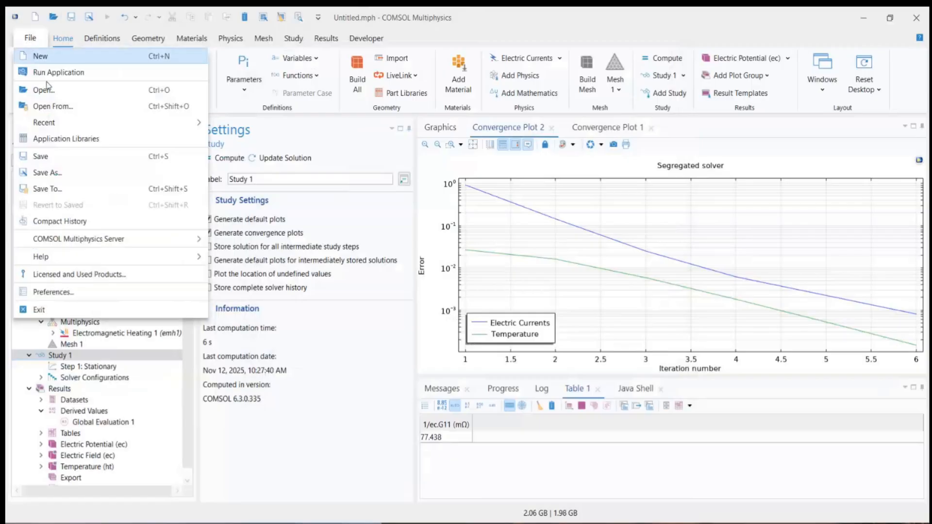
{"action": "left_click", "coordinate": [54, 275]}
{"action": "left_click", "coordinate": [474, 118]}
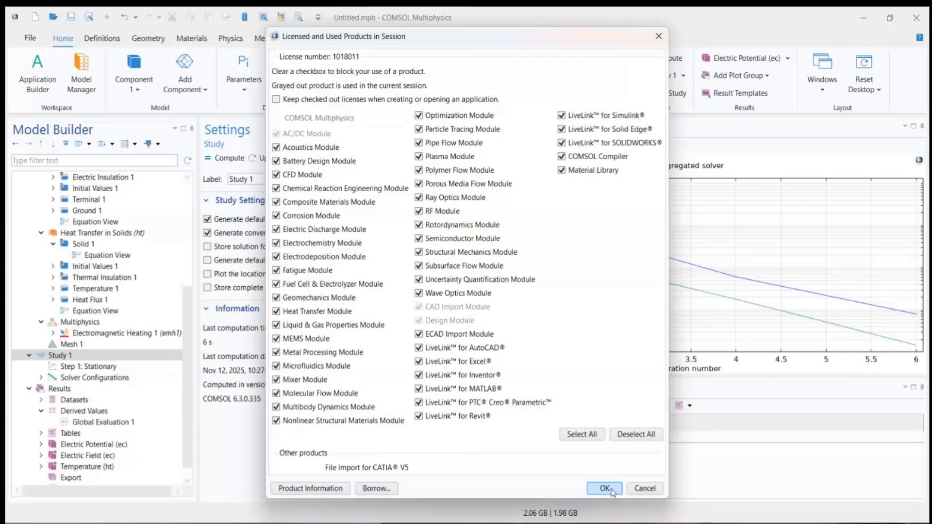
{"action": "left_click", "coordinate": [605, 489]}
{"action": "right_click", "coordinate": [57, 358]}
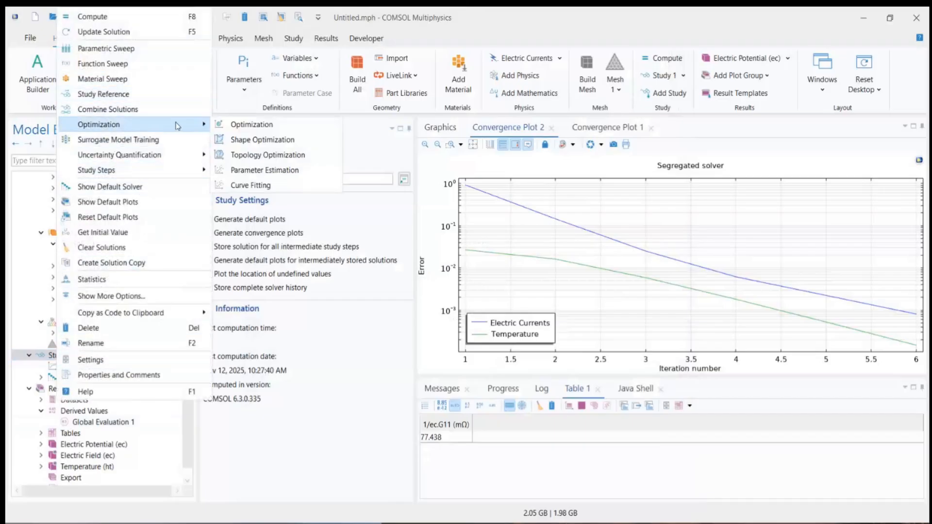
{"action": "left_click", "coordinate": [256, 127]}
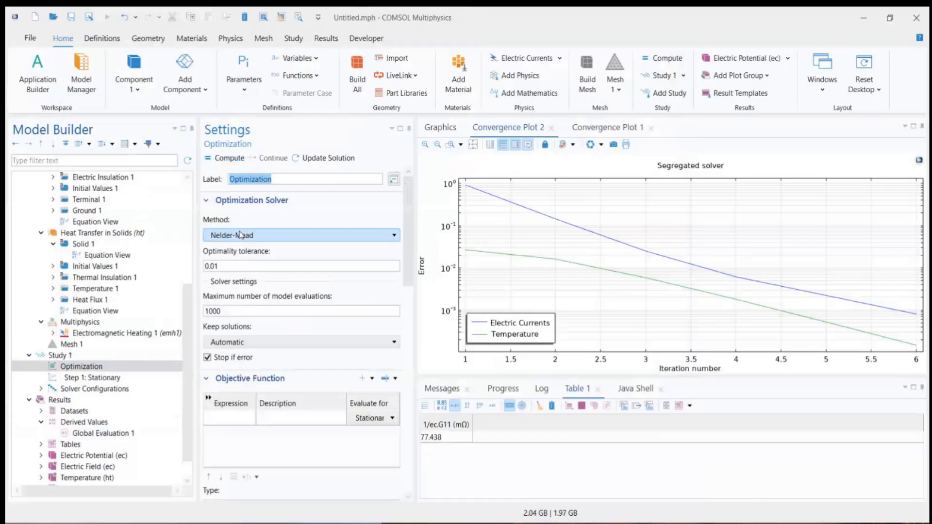
Step: Set the optimization objective expression to 1/ec.G11-0.1, reusing the resistance expression from Global Evaluation 1
{"action": "left_click", "coordinate": [230, 418]}
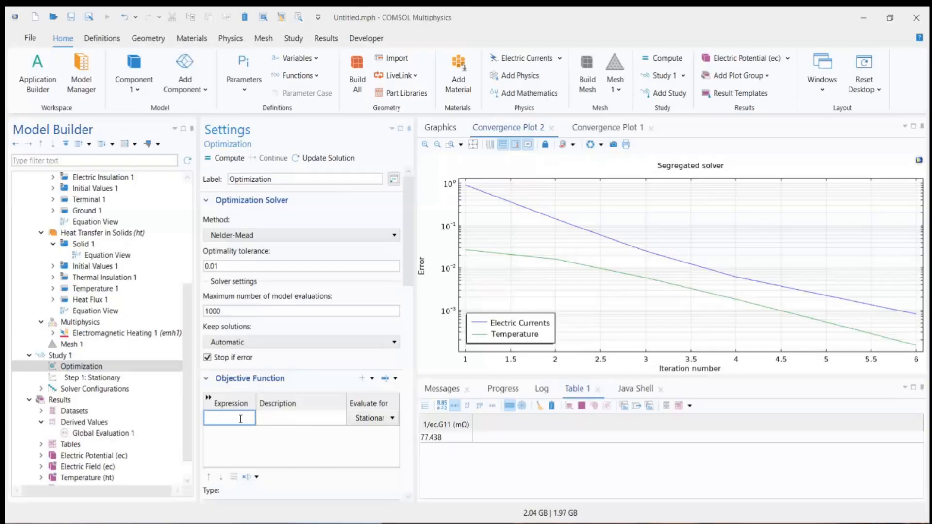
{"action": "left_click", "coordinate": [105, 434]}
{"action": "left_click", "coordinate": [251, 281]}
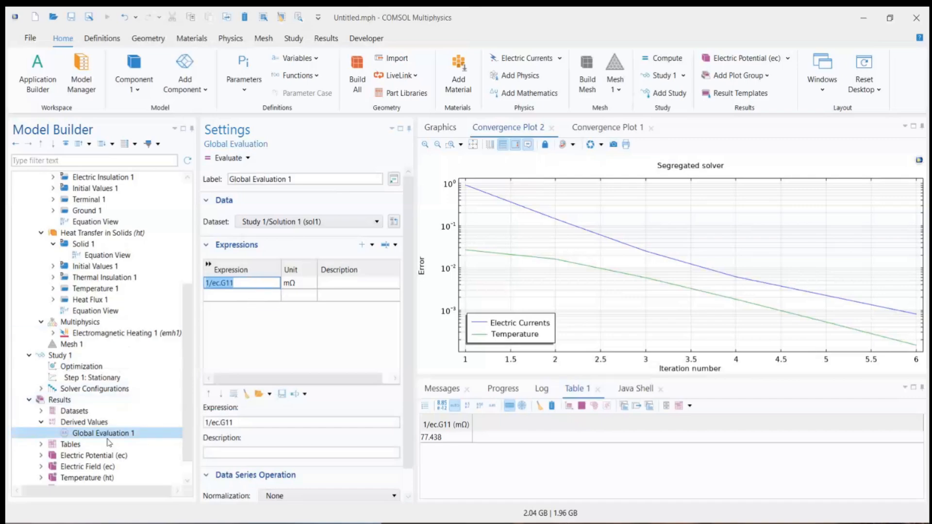
{"action": "scroll", "coordinate": [109, 443], "scroll_direction": "down", "scroll_amount": 1}
{"action": "left_click", "coordinate": [95, 344]}
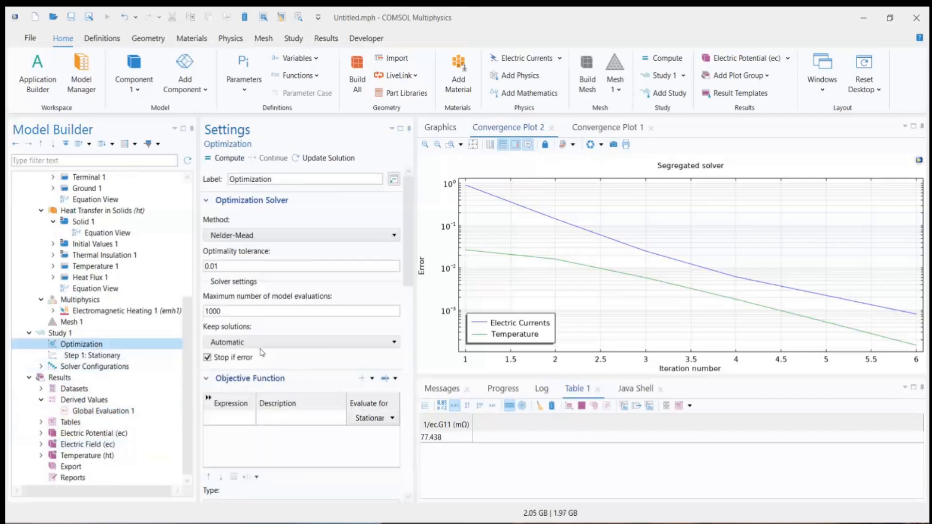
{"action": "left_click", "coordinate": [242, 418]}
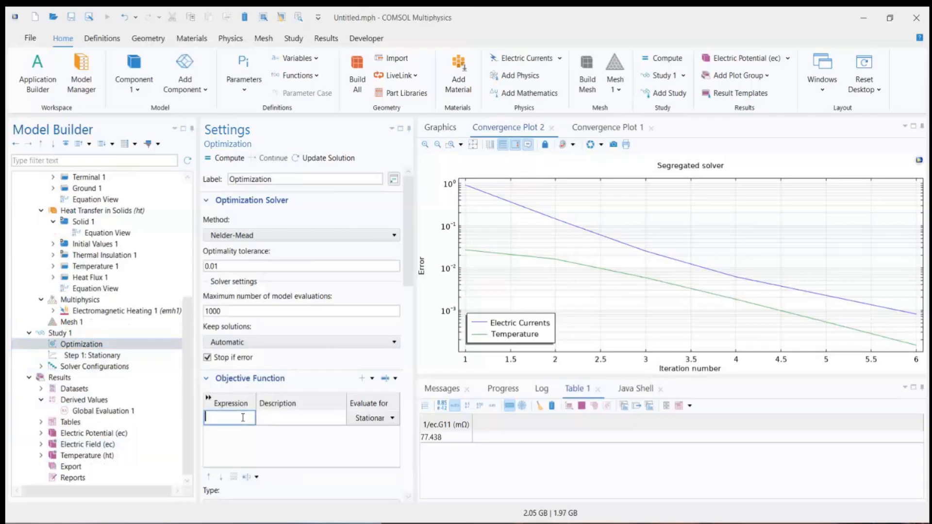
{"action": "type", "text": "1/ec.G11-0.1"}
Step: Wrap the objective expression in an absolute value so that it reads abs(1/ec.G11-0.1)
{"action": "mouse_move", "coordinate": [230, 418]}
{"action": "left_mouse_down"}
{"action": "mouse_move", "coordinate": [204, 419]}
{"action": "mouse_move", "coordinate": [239, 420]}
{"action": "left_mouse_up"}
{"action": "left_click", "coordinate": [248, 418]}
{"action": "left_click", "coordinate": [207, 417]}
{"action": "type", "text": "abs("}
{"action": "left_click_drag", "start_coordinate": [254, 420], "coordinate": [268, 423]}
{"action": "key", "text": "Right"}
{"action": "type", "text": ")"}
{"action": "key", "text": "Return"}
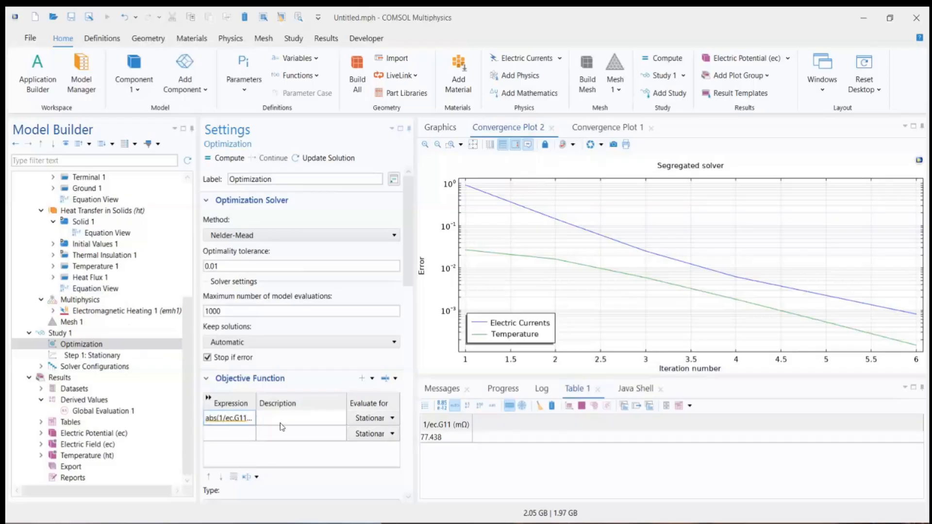
Step: Add the comp1. scope to the objective variable, giving abs(1/comp1.ec.G11-0.1), and widen the column to show the full expression
{"action": "left_click", "coordinate": [229, 421]}
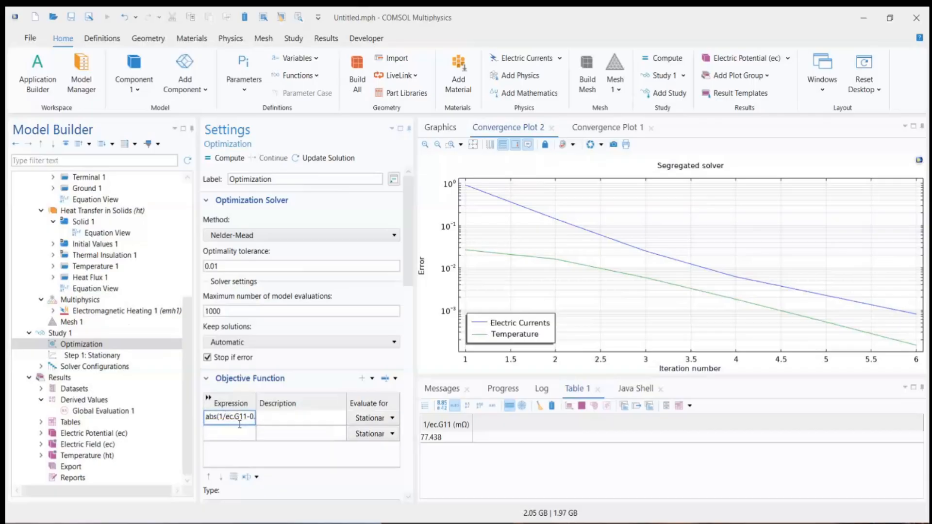
{"action": "left_click", "coordinate": [224, 418]}
{"action": "type", "text": "com"}
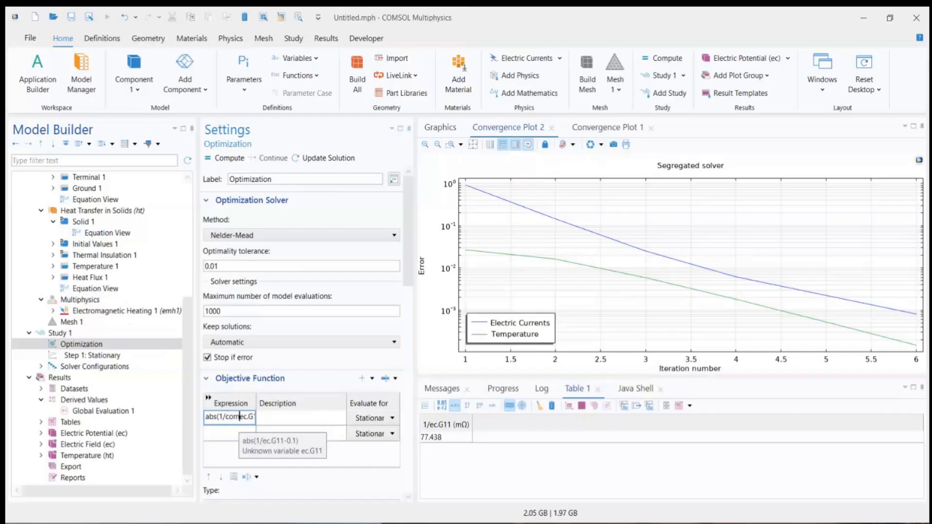
{"action": "type", "text": "p1."}
{"action": "left_click", "coordinate": [241, 436]}
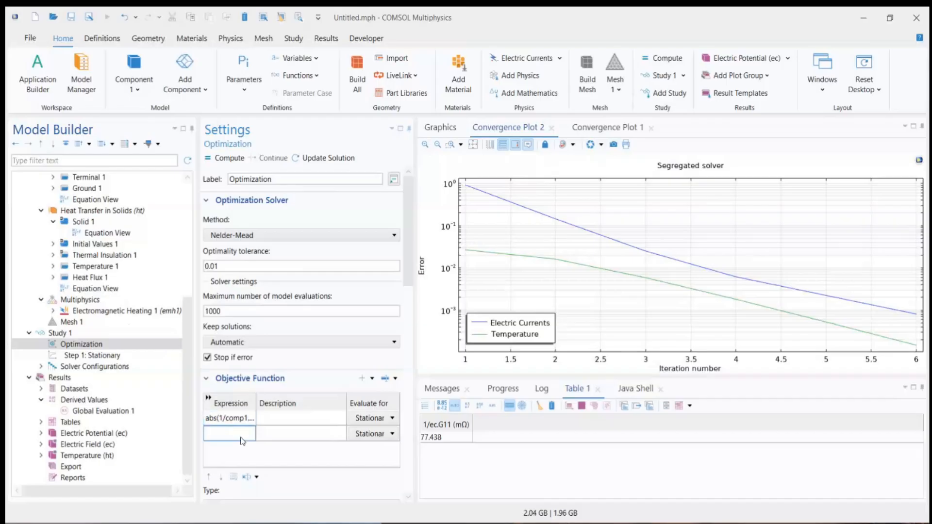
{"action": "left_click_drag", "start_coordinate": [256, 398], "coordinate": [313, 398]}
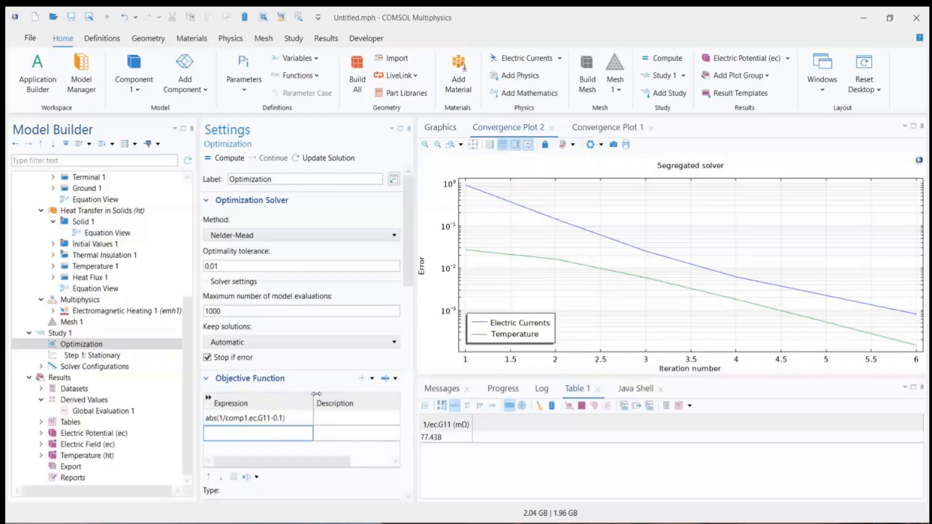
{"action": "left_click", "coordinate": [235, 421]}
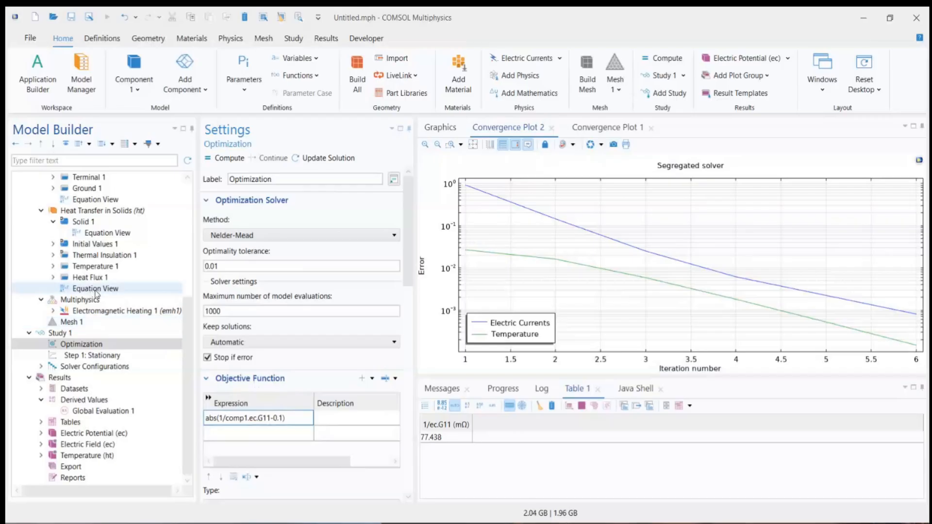
{"action": "double_click", "coordinate": [261, 418]}
{"action": "left_click_drag", "start_coordinate": [284, 418], "coordinate": [194, 428]}
{"action": "key", "text": "ctrl+c"}
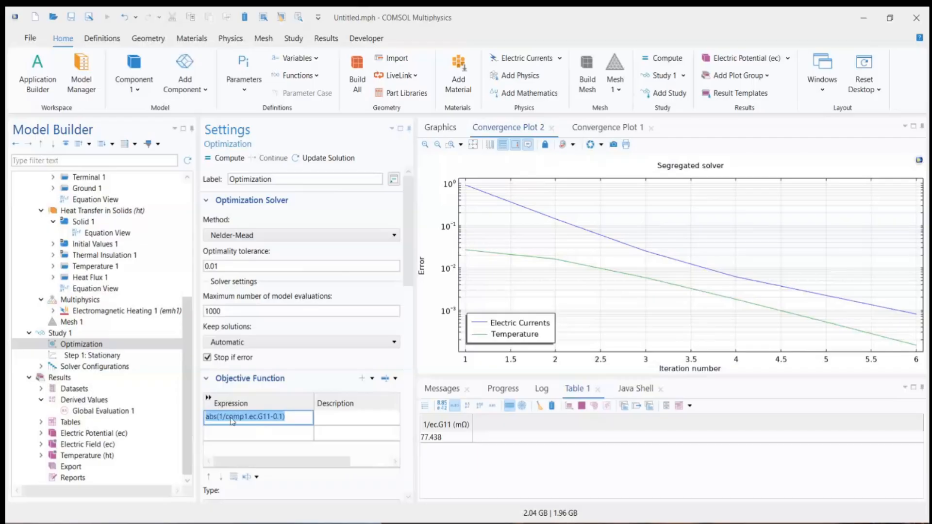
{"action": "left_click", "coordinate": [294, 416]}
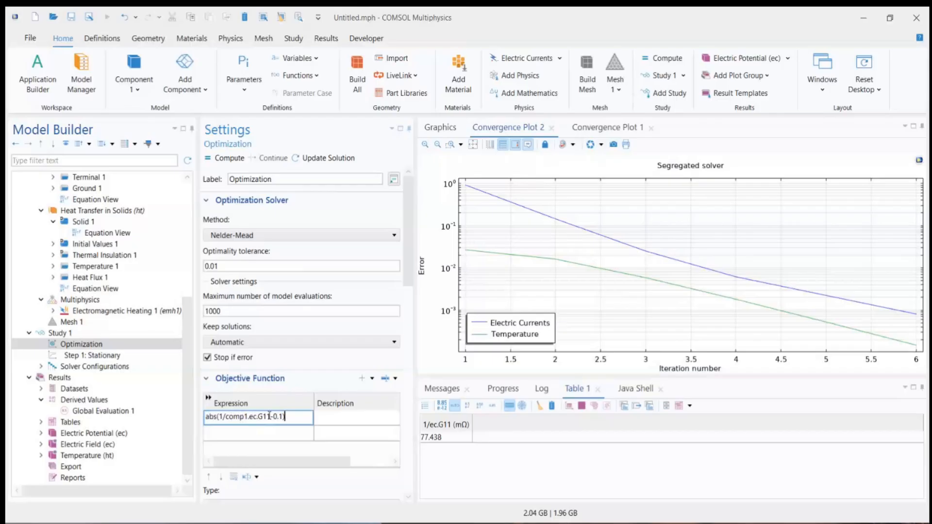
{"action": "left_click_drag", "start_coordinate": [270, 416], "coordinate": [221, 419]}
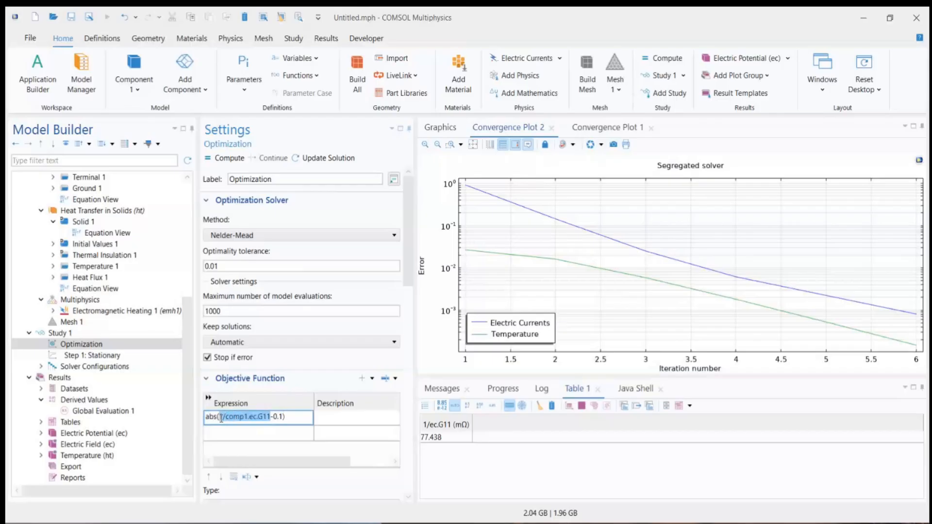
{"action": "double_click", "coordinate": [276, 416]}
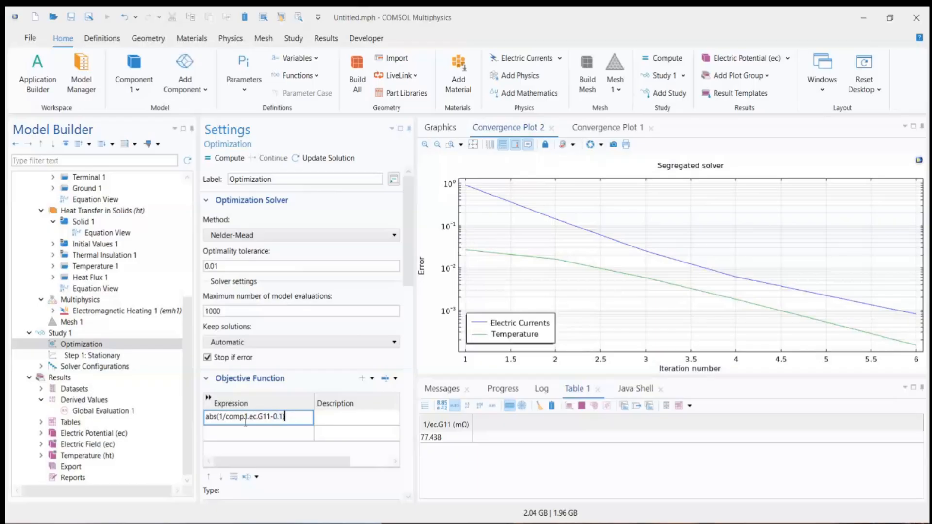
Step: Add a Variables node under Component 1's definitions and define Target as abs(1/ec.G11-0.1), reusing the objective expression without its comp1. prefix
{"action": "left_click_drag", "start_coordinate": [285, 417], "coordinate": [202, 432]}
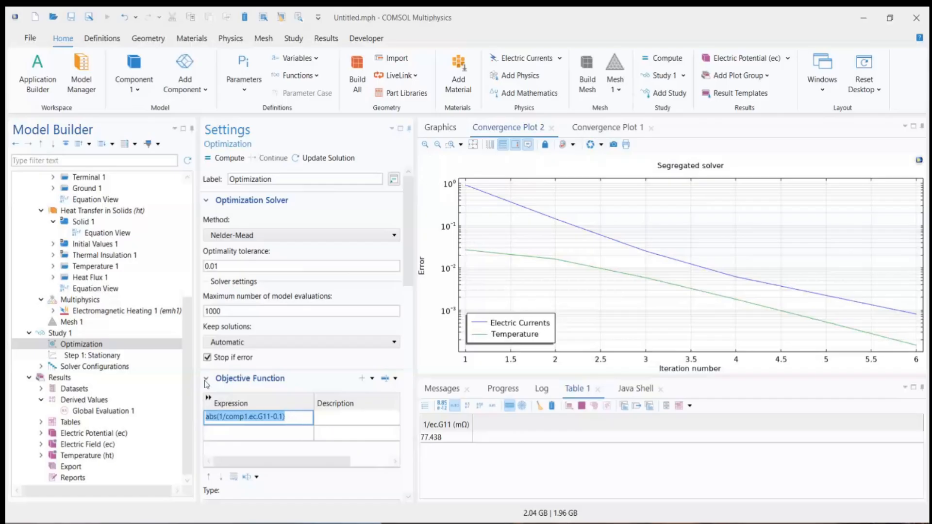
{"action": "scroll", "coordinate": [135, 304], "scroll_direction": "up", "scroll_amount": 4}
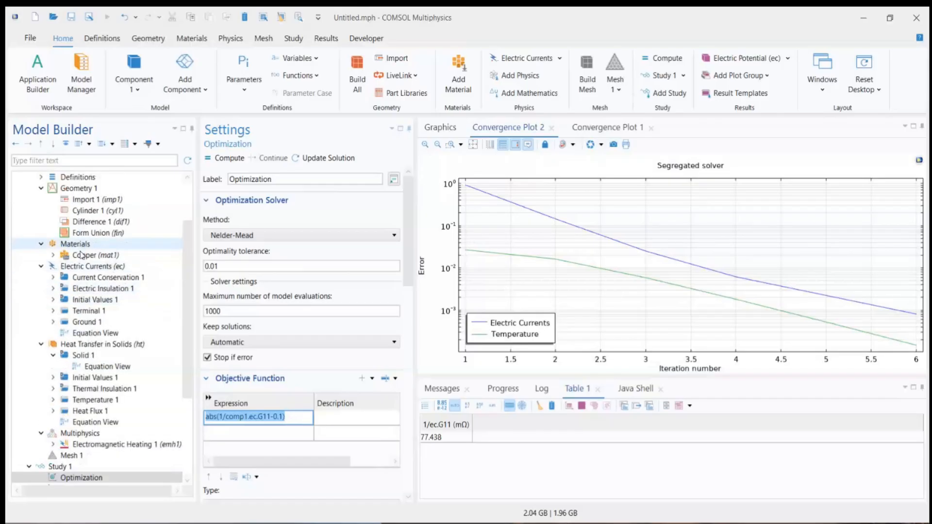
{"action": "scroll", "coordinate": [83, 248], "scroll_direction": "up", "scroll_amount": 2}
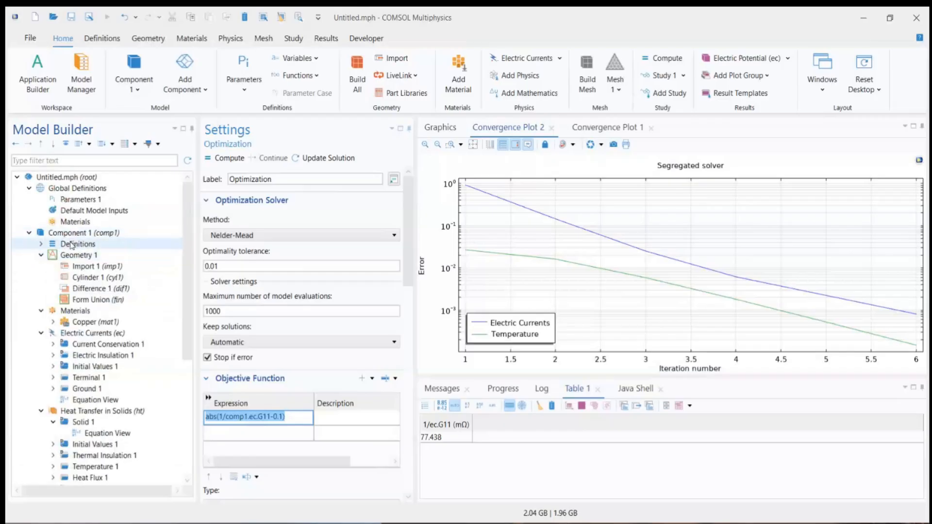
{"action": "right_click", "coordinate": [71, 243]}
{"action": "left_click", "coordinate": [103, 234]}
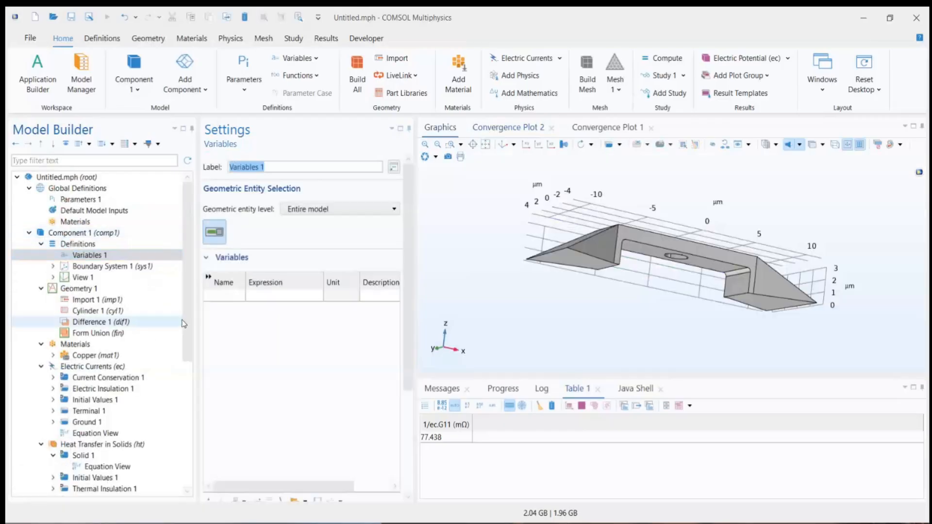
{"action": "left_click", "coordinate": [228, 295]}
{"action": "type", "text": "Target"}
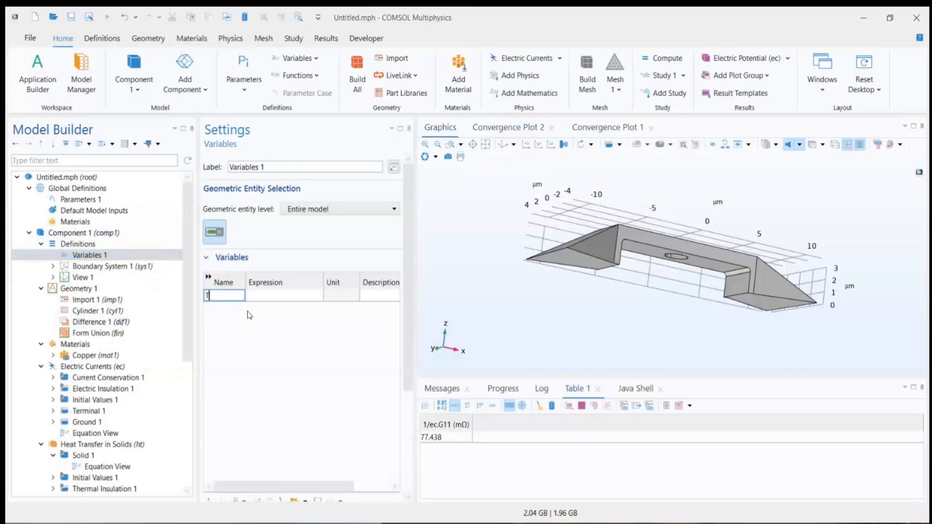
{"action": "left_click", "coordinate": [256, 298]}
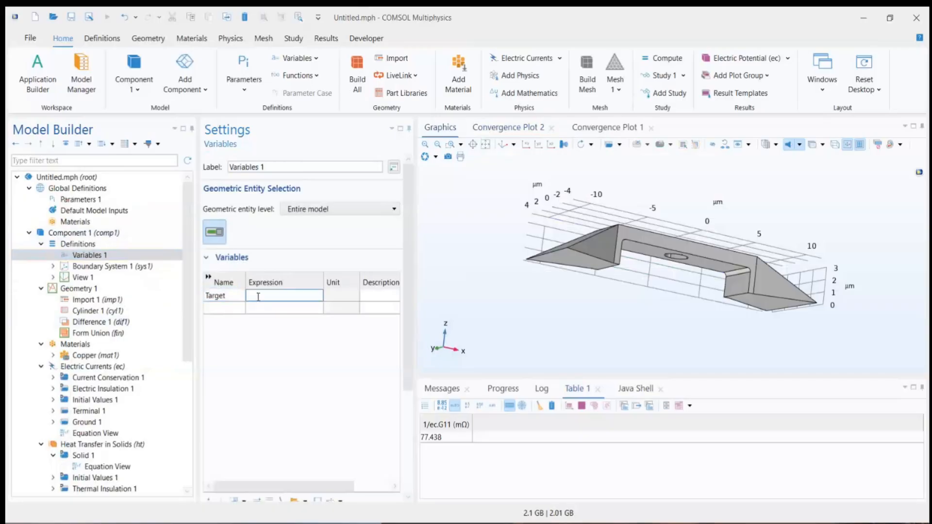
{"action": "key", "text": "ctrl+v"}
{"action": "left_click_drag", "start_coordinate": [286, 296], "coordinate": [262, 296]}
{"action": "key", "text": "Delete"}
{"action": "left_click", "coordinate": [296, 310]}
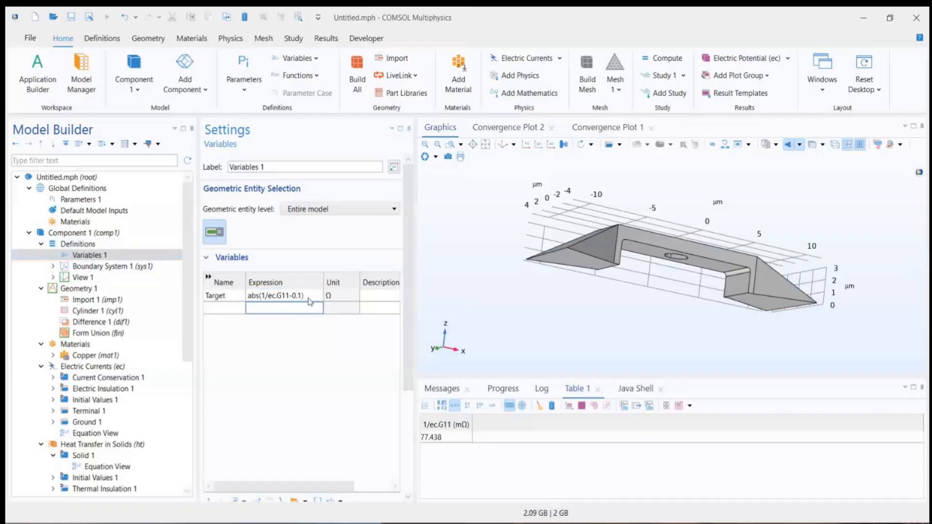
Step: Add the unit [ohm] to the 0.1 constant in the Target variable's expression
{"action": "left_click", "coordinate": [304, 296]}
{"action": "type", "text": "[ohm]"}
{"action": "key", "text": "Return"}
{"action": "key", "text": "Up"}
Step: Replace the objective expression in Study 1's Optimization node with comp1.Target
{"action": "scroll", "coordinate": [127, 442], "scroll_direction": "down", "scroll_amount": 7}
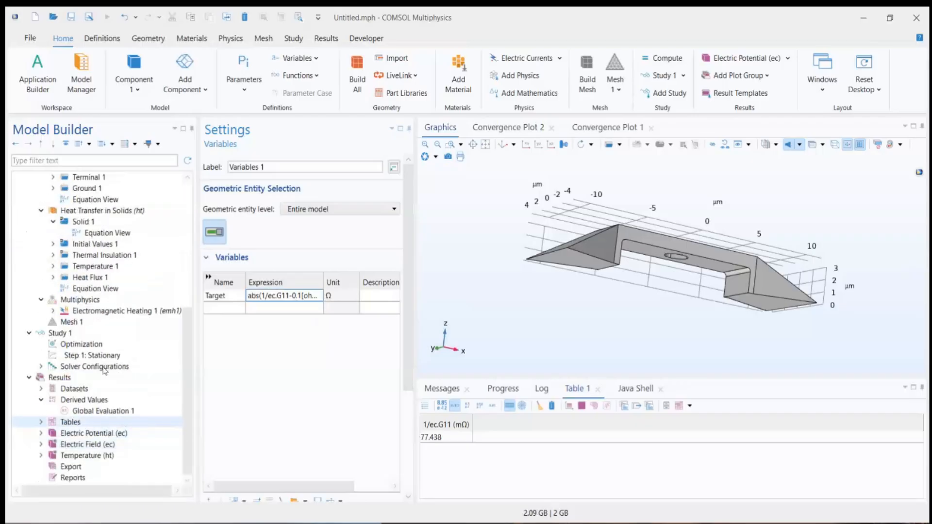
{"action": "left_click", "coordinate": [93, 344]}
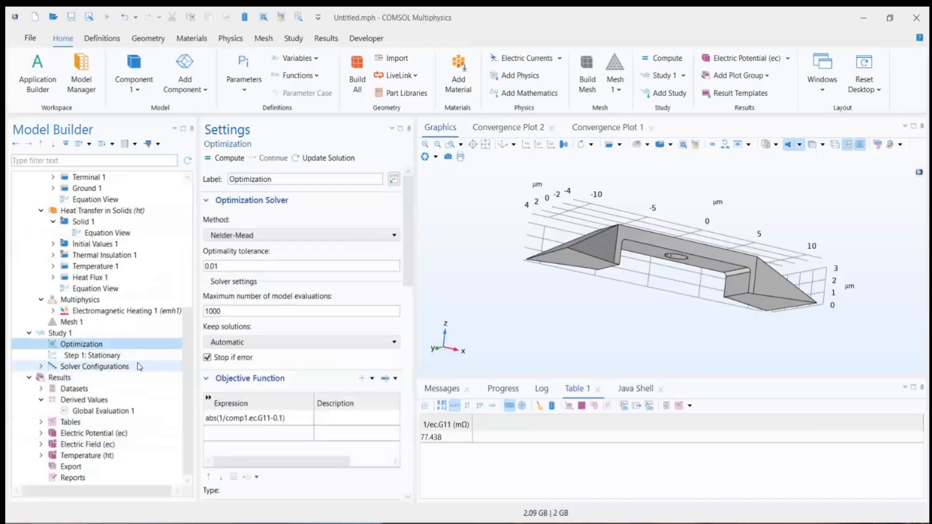
{"action": "left_click", "coordinate": [281, 421]}
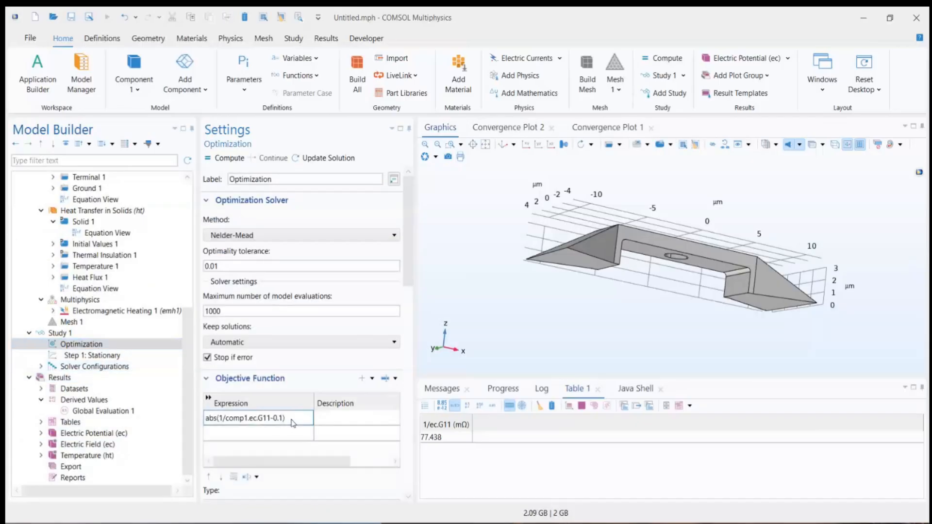
{"action": "left_click", "coordinate": [294, 418]}
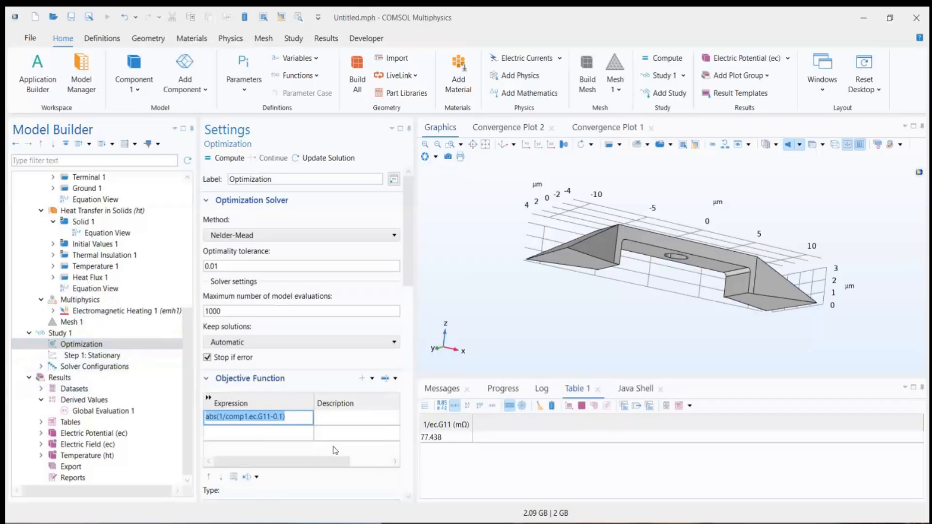
{"action": "type", "text": "comp1"}
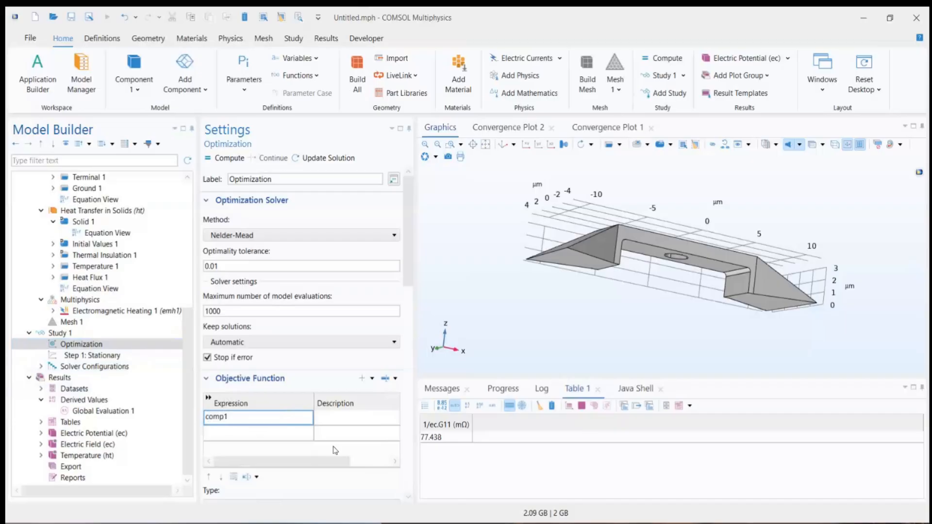
{"action": "type", "text": ".Target"}
{"action": "left_click", "coordinate": [288, 434]}
{"action": "left_click", "coordinate": [268, 422]}
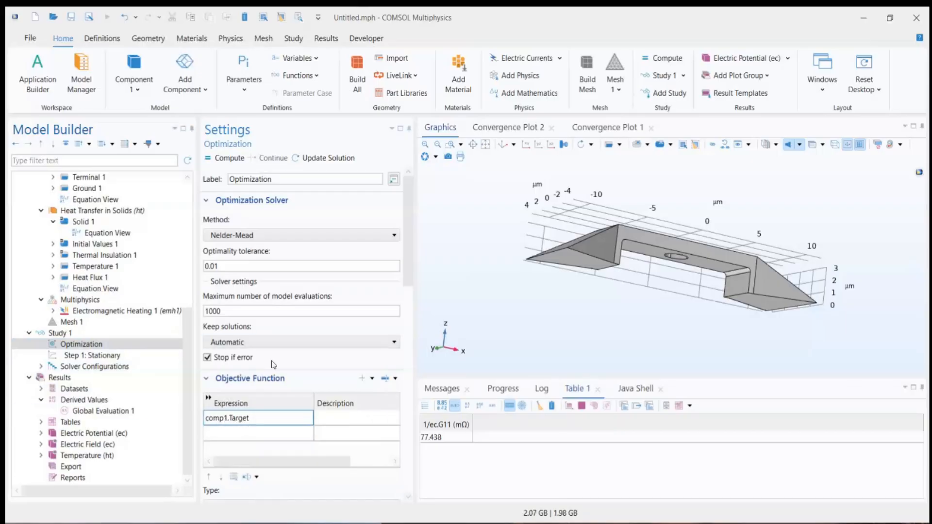
Step: Collapse the Optimization Solver and Objective Function sections and add r0 as a control parameter
{"action": "scroll", "coordinate": [273, 364], "scroll_direction": "down", "scroll_amount": 3}
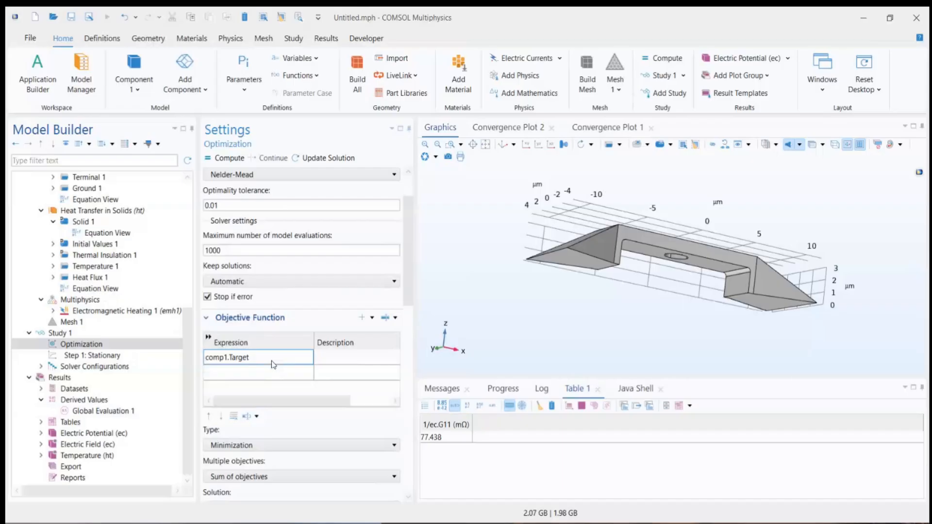
{"action": "scroll", "coordinate": [411, 243], "scroll_direction": "up", "scroll_amount": 3}
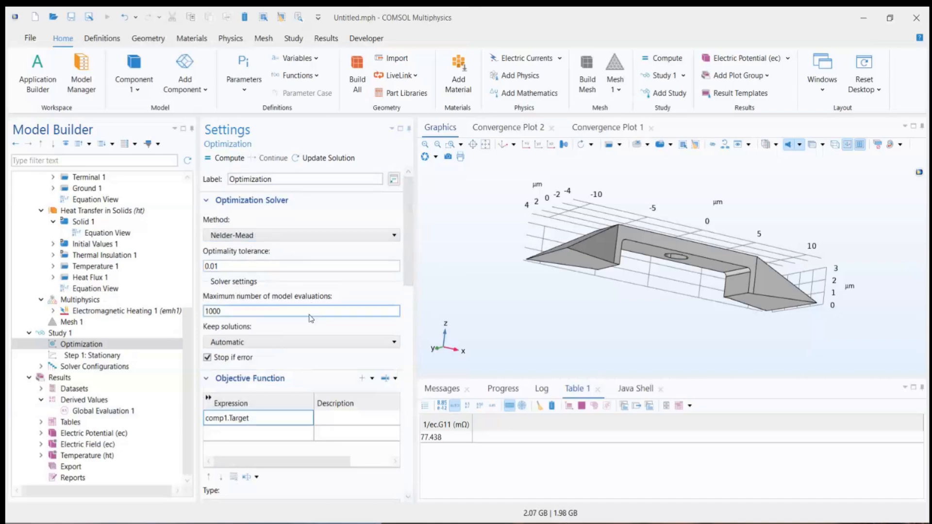
{"action": "scroll", "coordinate": [296, 340], "scroll_direction": "down", "scroll_amount": 4}
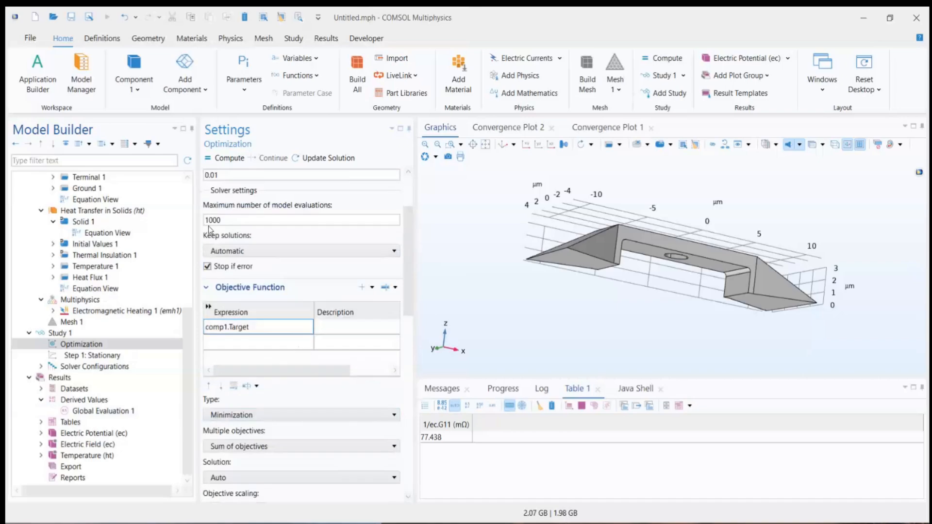
{"action": "scroll", "coordinate": [208, 227], "scroll_direction": "up", "scroll_amount": 4}
{"action": "left_click", "coordinate": [207, 201]}
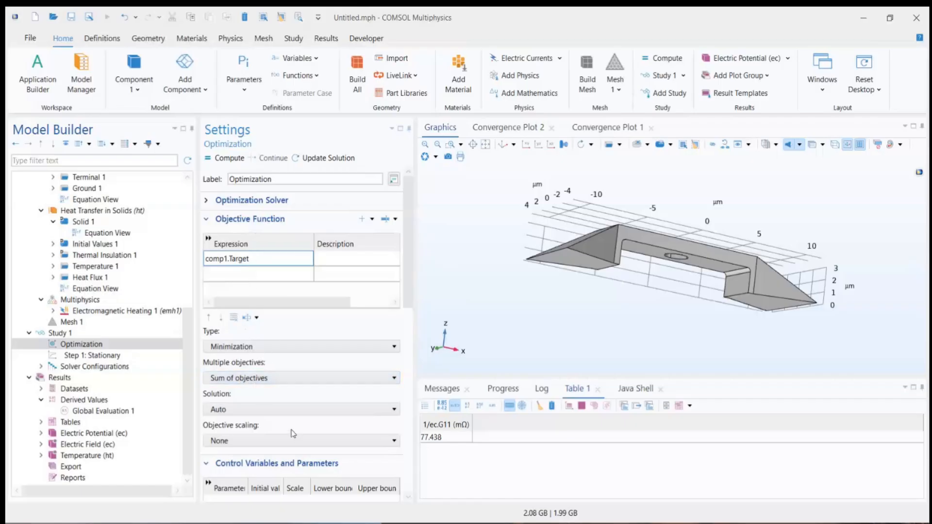
{"action": "scroll", "coordinate": [292, 433], "scroll_direction": "down", "scroll_amount": 2}
{"action": "scroll", "coordinate": [221, 219], "scroll_direction": "up", "scroll_amount": 2}
{"action": "left_click", "coordinate": [206, 220]}
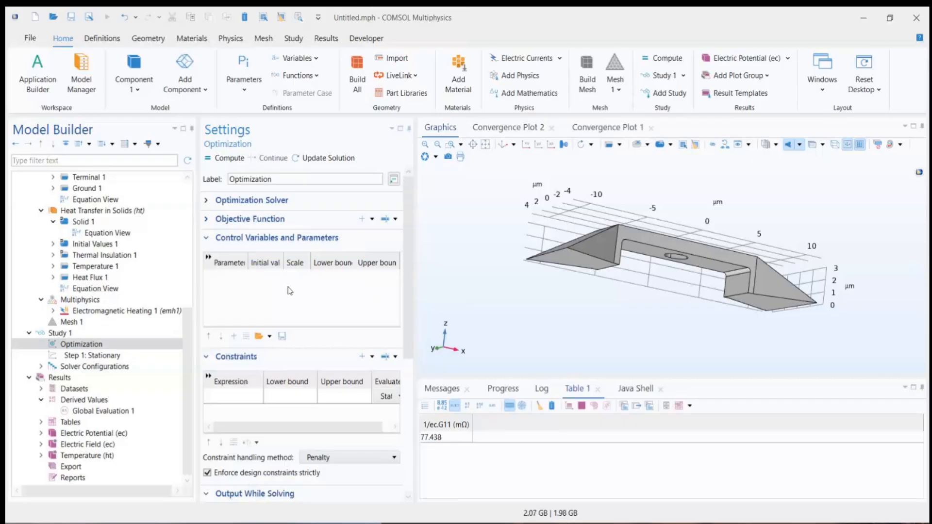
{"action": "left_click", "coordinate": [234, 336]}
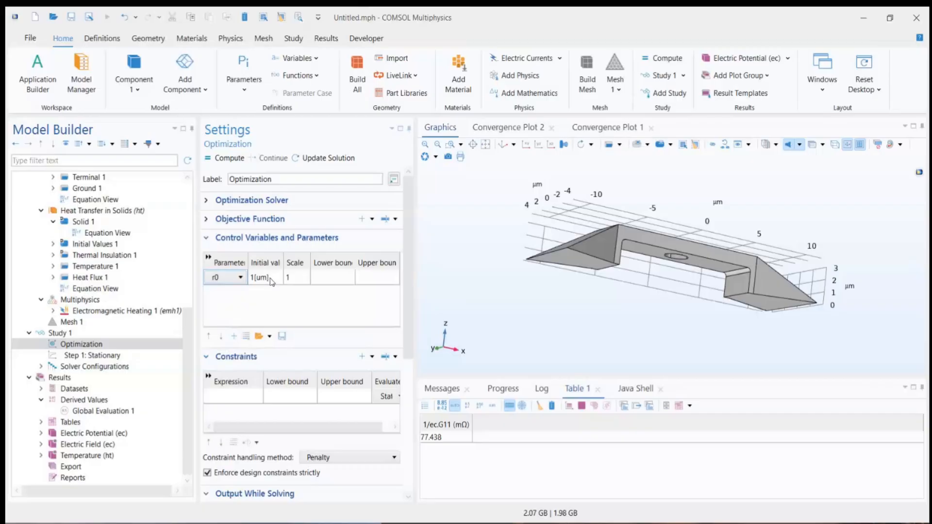
Step: Widen the Settings window and bound control parameter r0 between a lower bound of 1[um] and an upper bound of 1.75[um]
{"action": "left_click", "coordinate": [326, 277]}
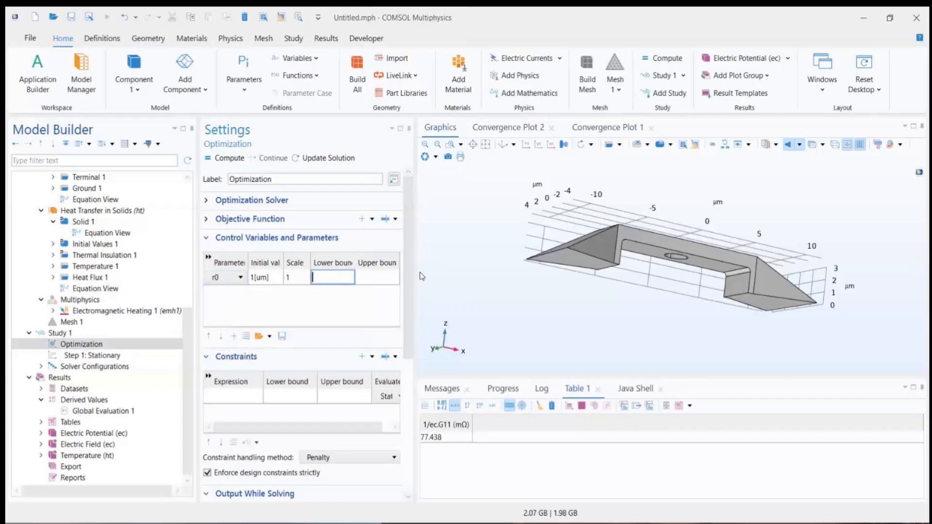
{"action": "left_click_drag", "start_coordinate": [436, 270], "coordinate": [501, 271]}
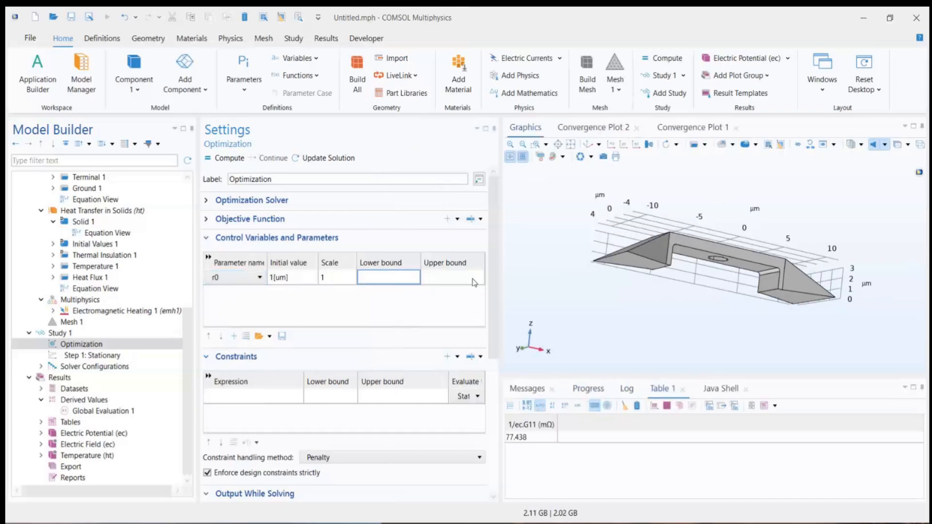
{"action": "type", "text": "1[um"}
{"action": "left_click", "coordinate": [467, 277]}
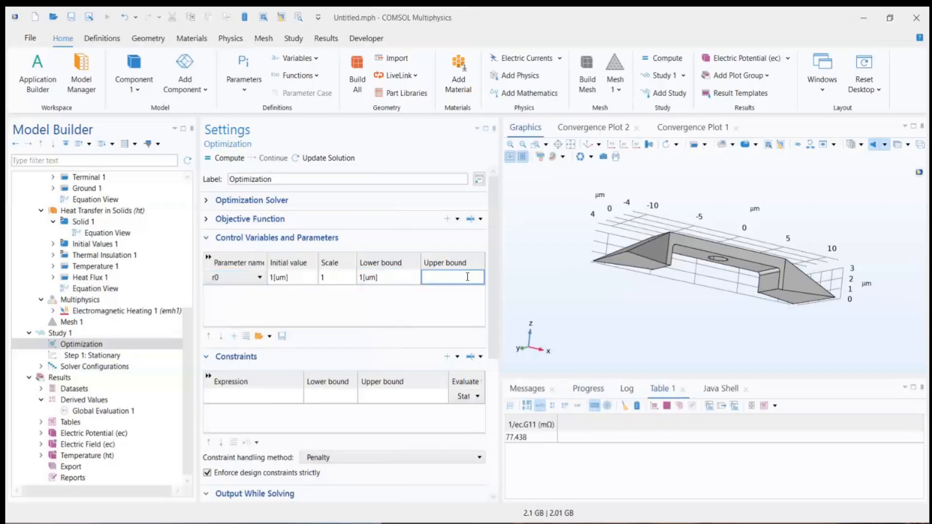
{"action": "type", "text": "1.75[um]"}
Step: Set the scale of control parameter r0 to 1[um]
{"action": "left_click", "coordinate": [337, 275]}
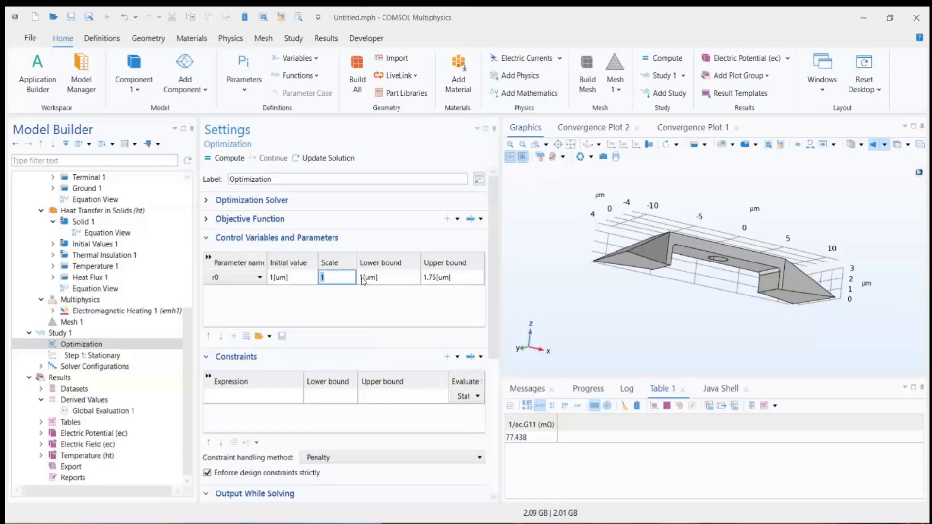
{"action": "type", "text": "1[um]"}
Step: Collapse the Control Variables and Parameters, Constraints and Output While Solving sections, and open the choice of optimization solver methods
{"action": "left_click", "coordinate": [222, 240]}
{"action": "left_click", "coordinate": [229, 257]}
{"action": "left_click", "coordinate": [232, 275]}
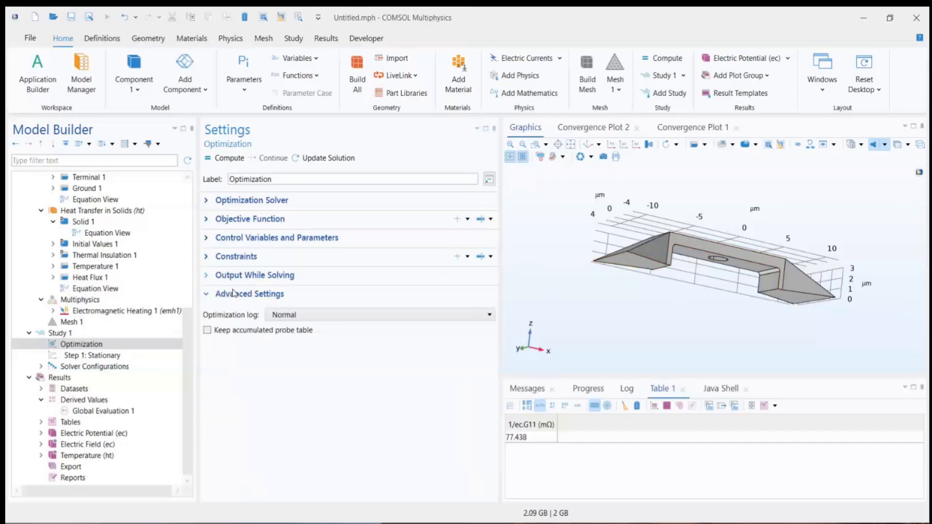
{"action": "left_click", "coordinate": [240, 201]}
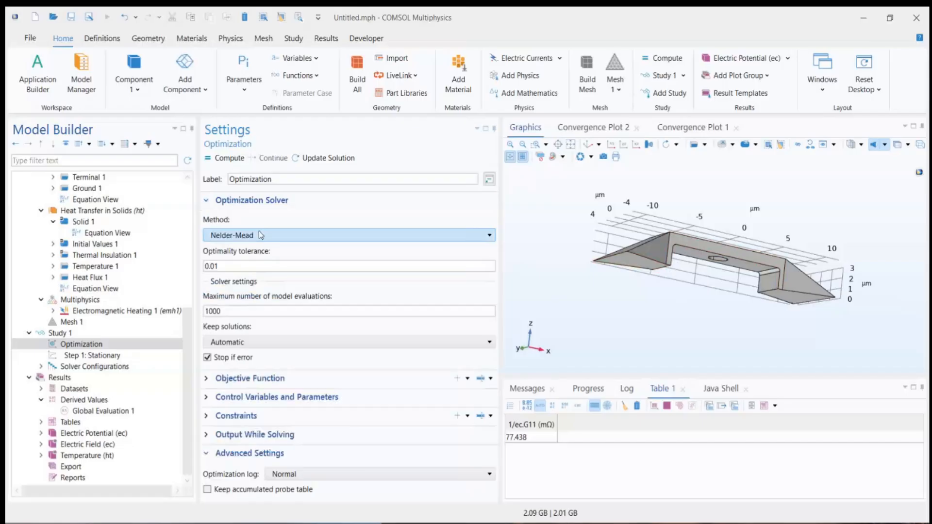
{"action": "left_click", "coordinate": [262, 235]}
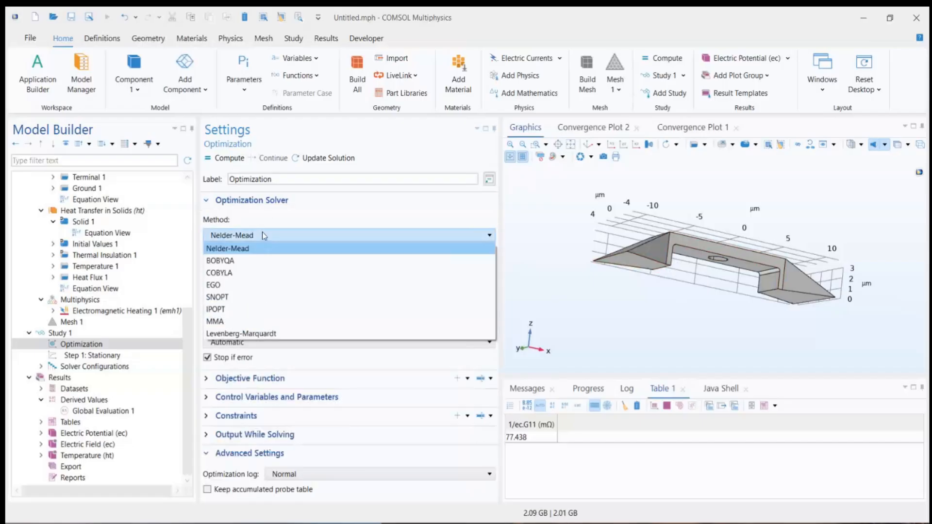
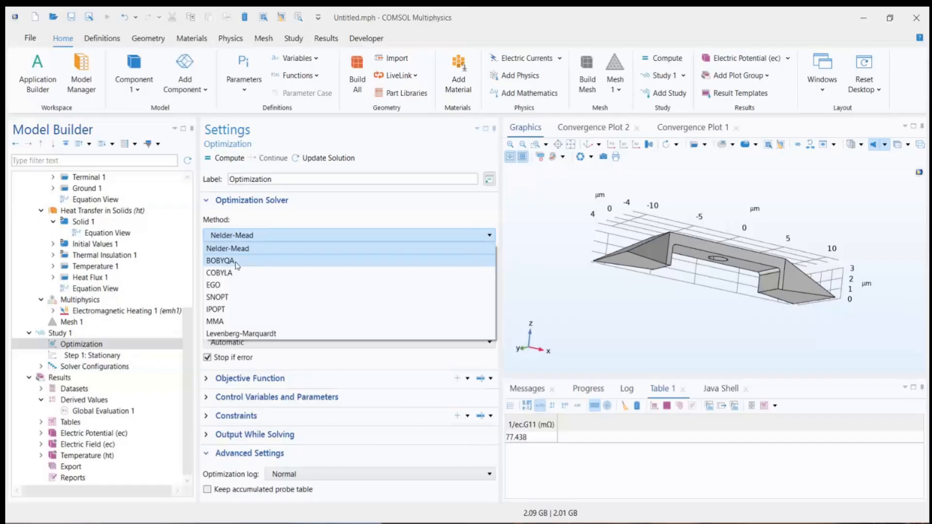
Step: Set the optimization solver method to BOBYQA, check its tolerance and evaluation limit, and collapse the Optimization Solver section
{"action": "left_click", "coordinate": [235, 263]}
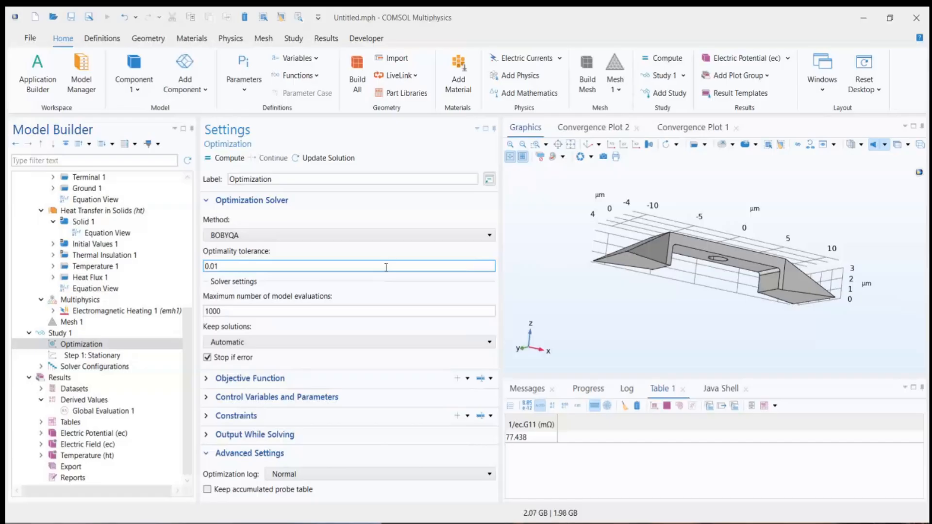
{"action": "left_click_drag", "start_coordinate": [334, 268], "coordinate": [192, 276]}
{"action": "left_click_drag", "start_coordinate": [248, 310], "coordinate": [198, 312]}
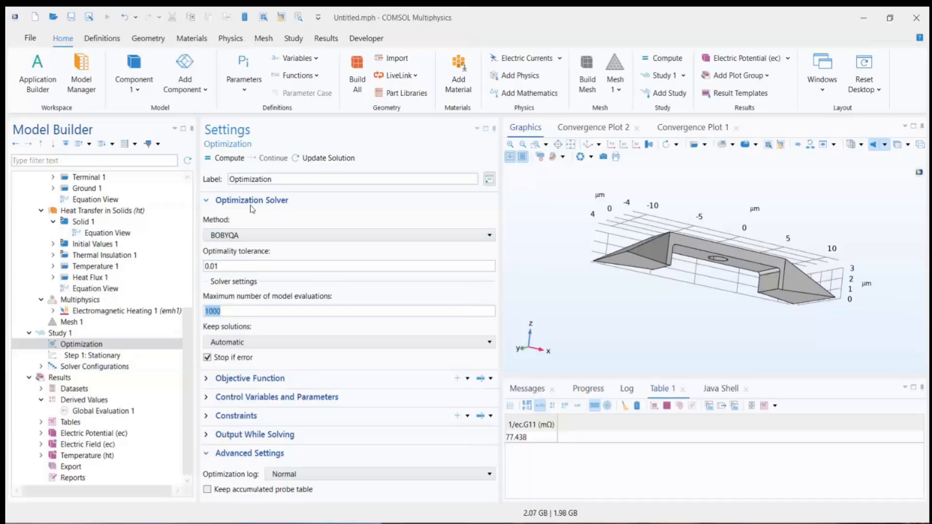
{"action": "left_click", "coordinate": [296, 240]}
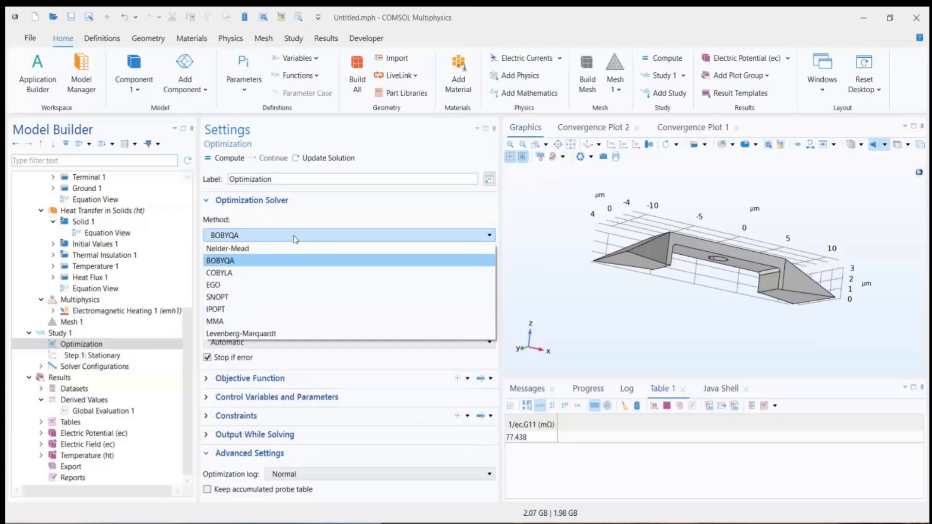
{"action": "left_click", "coordinate": [290, 223]}
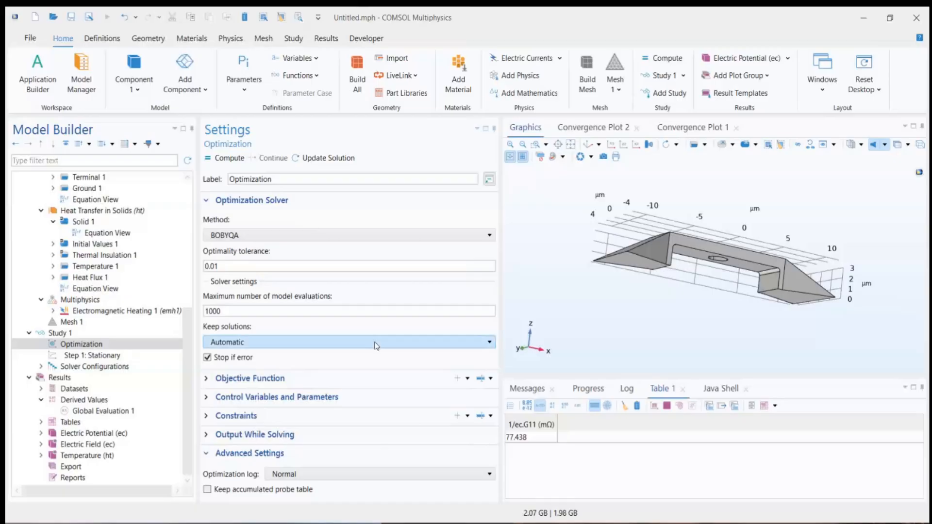
{"action": "left_click", "coordinate": [205, 203]}
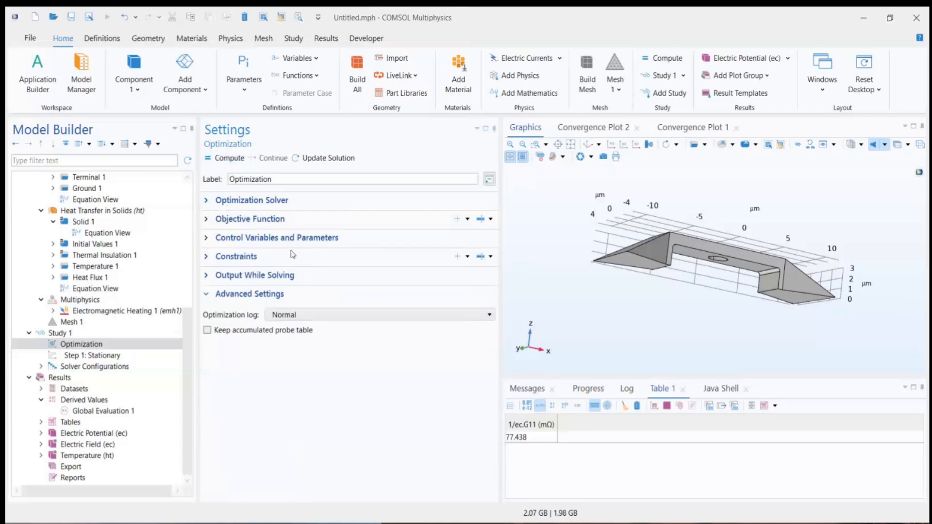
Step: Enable a table graph of the objective values in a new plot window under Output While Solving, and collapse the section
{"action": "left_click", "coordinate": [293, 276]}
{"action": "scroll", "coordinate": [340, 325], "scroll_direction": "down", "scroll_amount": 1}
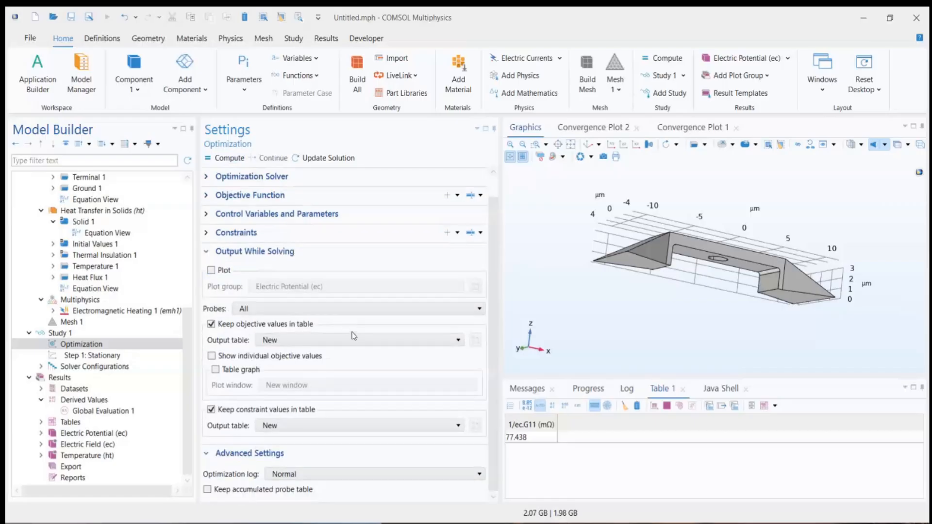
{"action": "left_click", "coordinate": [215, 370]}
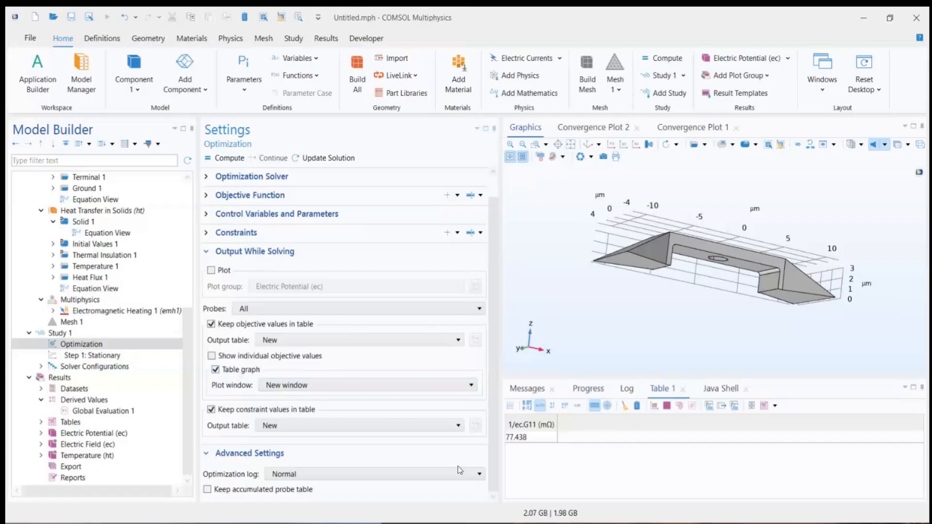
{"action": "left_click", "coordinate": [388, 389]}
{"action": "scroll", "coordinate": [286, 328], "scroll_direction": "up", "scroll_amount": 1}
{"action": "left_click", "coordinate": [220, 272]}
Step: Review the solver, objective function, control parameter and constraint settings of the optimization, collapsing each section again
{"action": "left_click", "coordinate": [236, 202]}
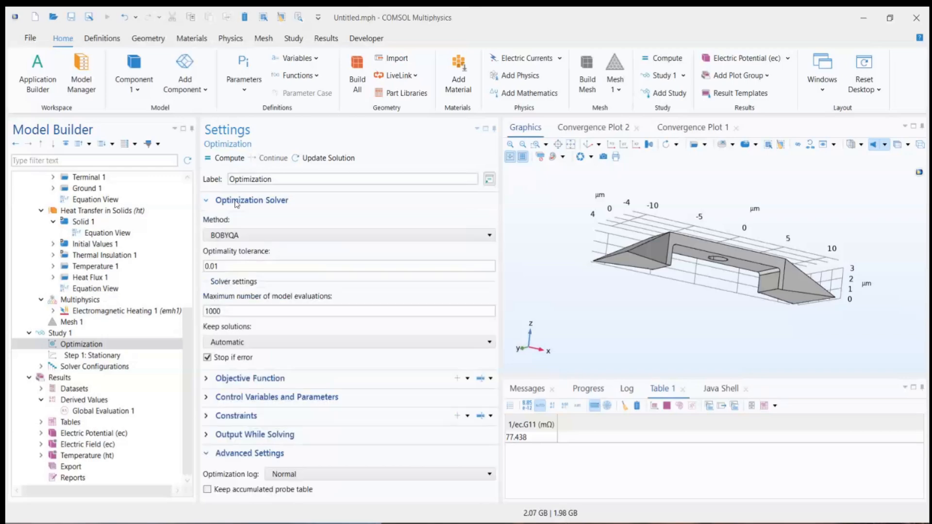
{"action": "left_click", "coordinate": [237, 202]}
{"action": "left_click", "coordinate": [243, 220]}
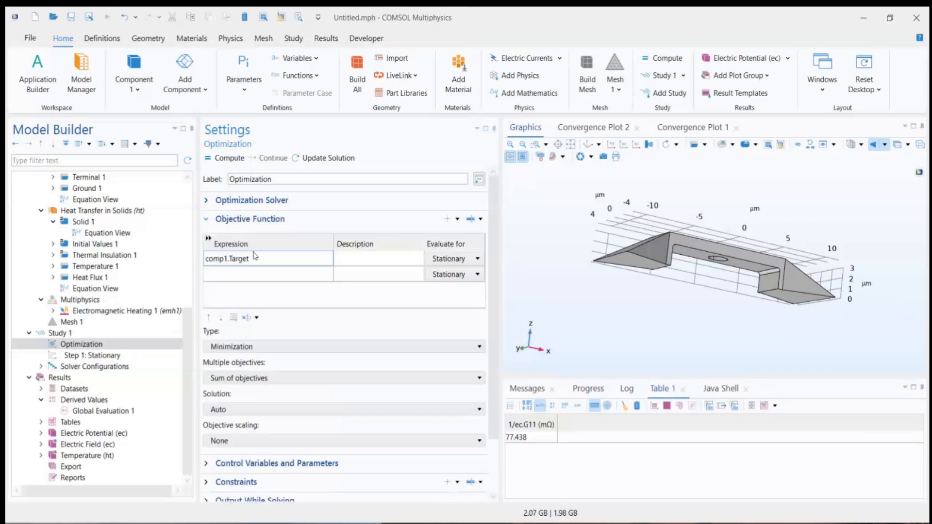
{"action": "left_click", "coordinate": [360, 262]}
{"action": "left_click", "coordinate": [361, 262]}
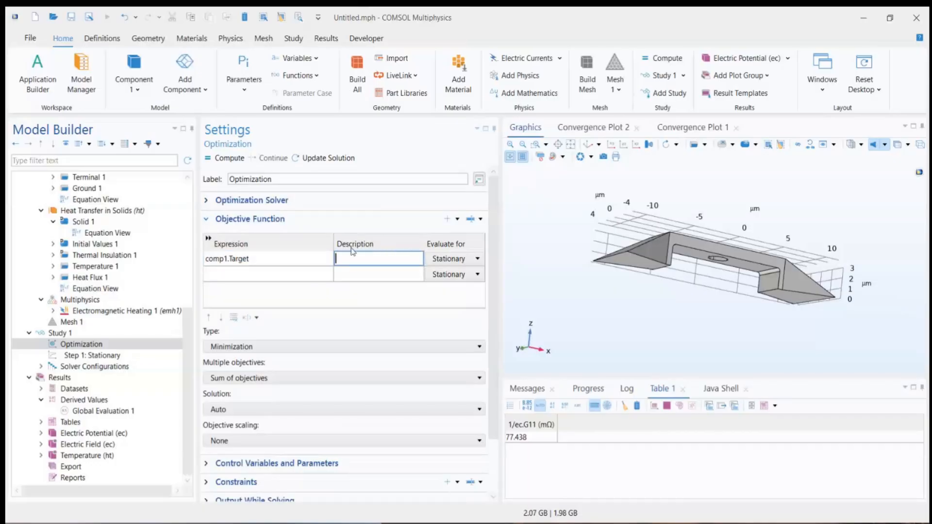
{"action": "left_click", "coordinate": [250, 221]}
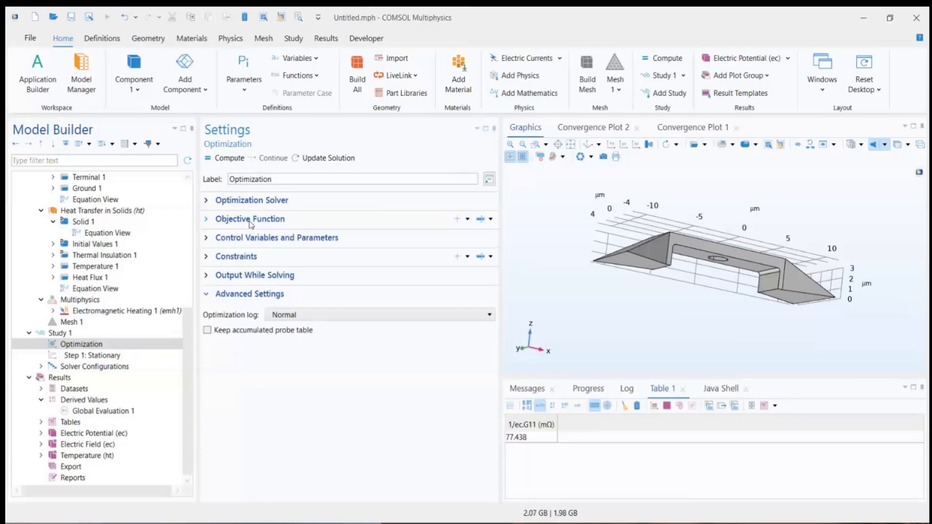
{"action": "left_click", "coordinate": [263, 241]}
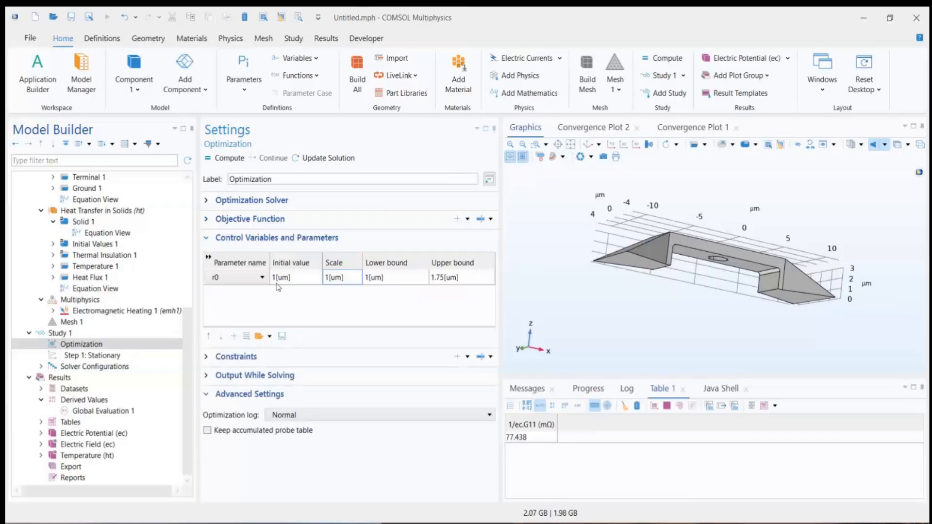
{"action": "left_click", "coordinate": [256, 280]}
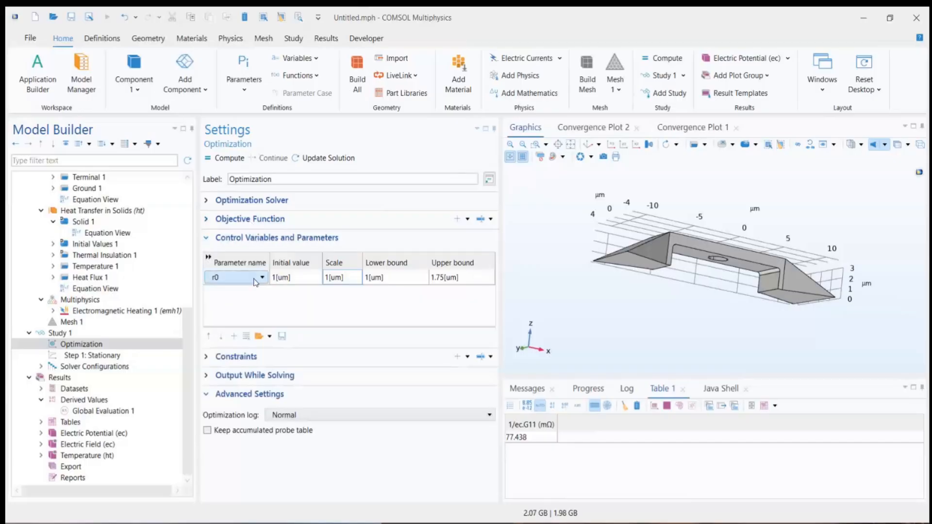
{"action": "left_click", "coordinate": [242, 240]}
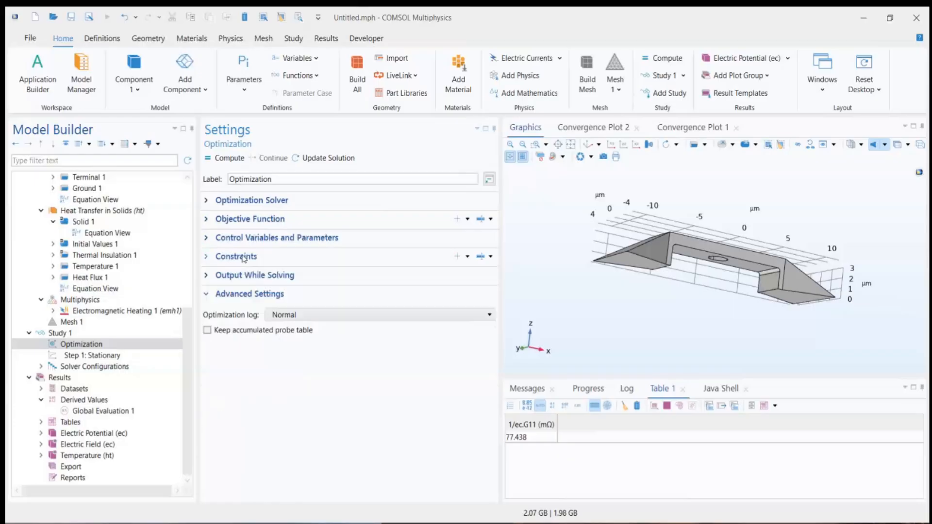
{"action": "left_click", "coordinate": [243, 257]}
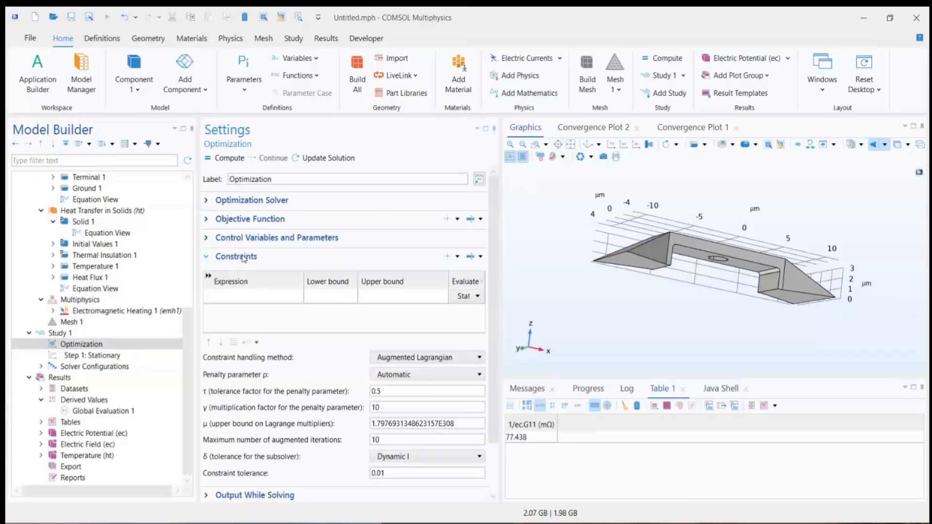
{"action": "left_click", "coordinate": [244, 257]}
{"action": "left_click", "coordinate": [402, 294]}
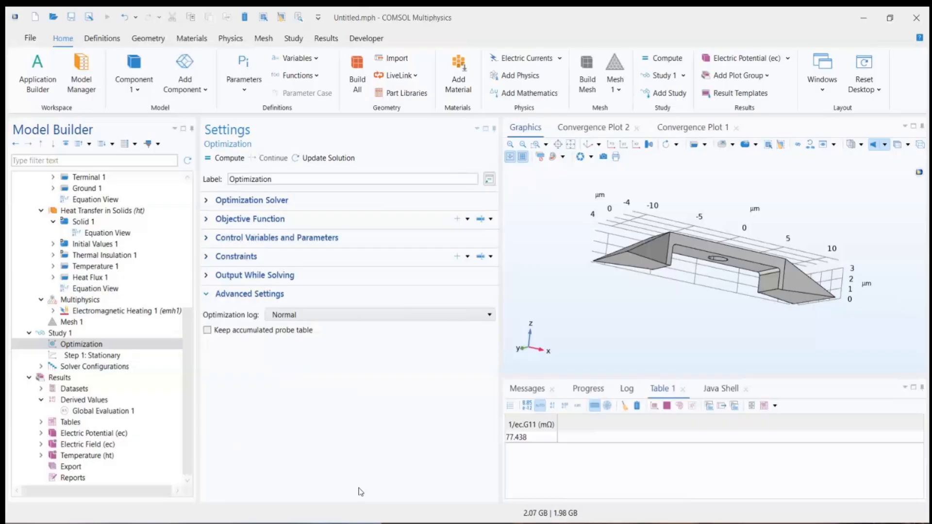
Step: Compute the optimization and monitor its progress, messages, objective table, and convergence and objective plots while it solves
{"action": "left_click", "coordinate": [229, 159]}
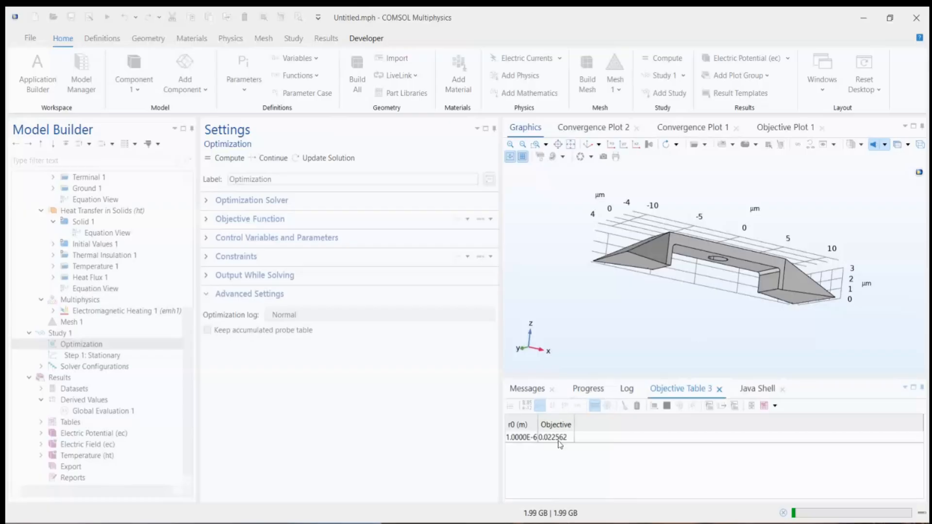
{"action": "left_click", "coordinate": [588, 390]}
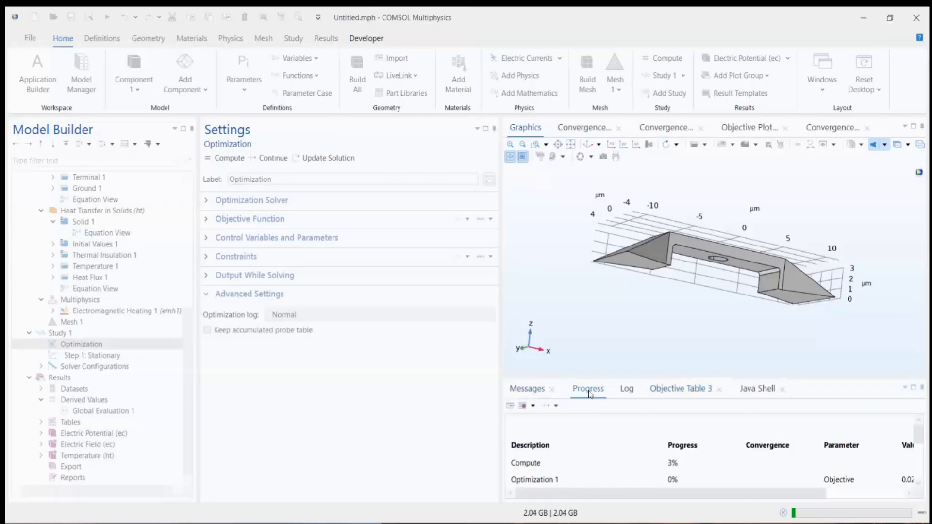
{"action": "left_click", "coordinate": [528, 392]}
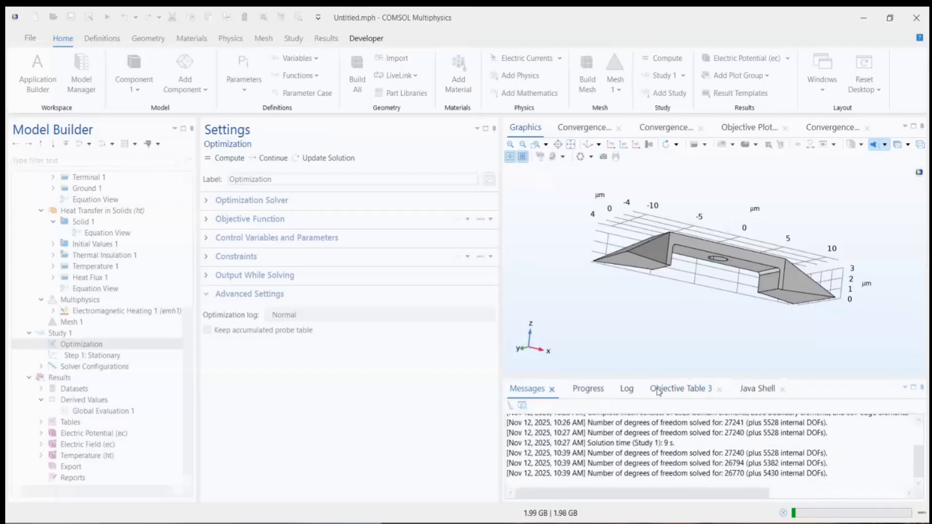
{"action": "left_click", "coordinate": [677, 389]}
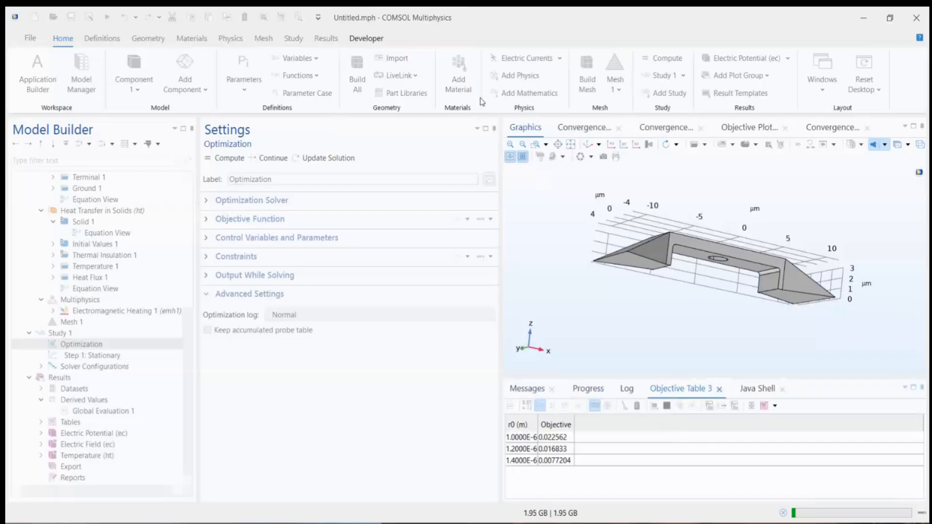
{"action": "left_click", "coordinate": [832, 128]}
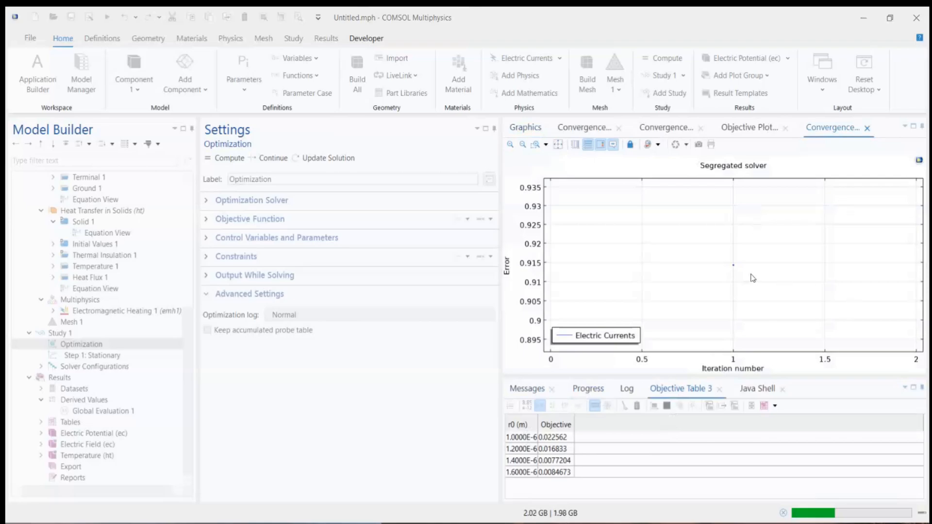
{"action": "left_click", "coordinate": [747, 129]}
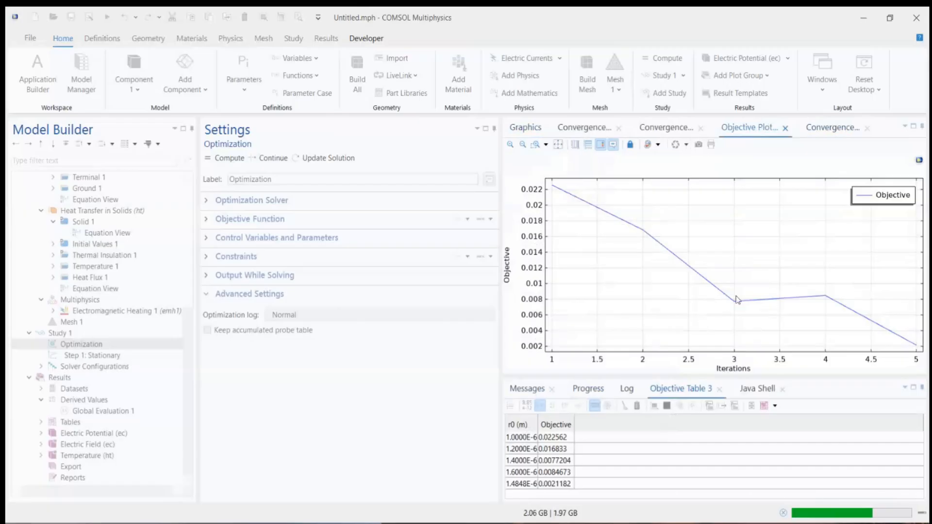
{"action": "mouse_move", "coordinate": [912, 341]}
{"action": "mouse_move", "coordinate": [850, 348]}
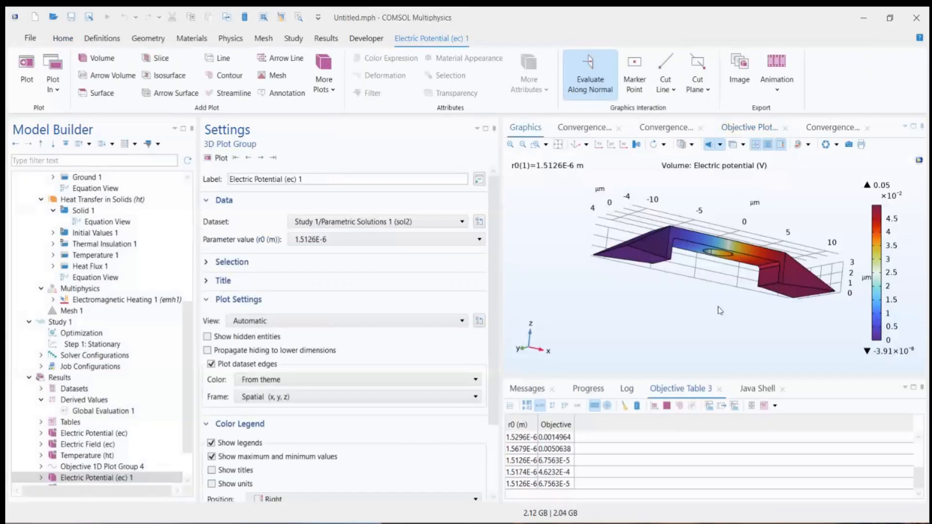
Step: Show the completed objective plot, select the last row of the objective table, and widen its r0 column
{"action": "left_click", "coordinate": [828, 129]}
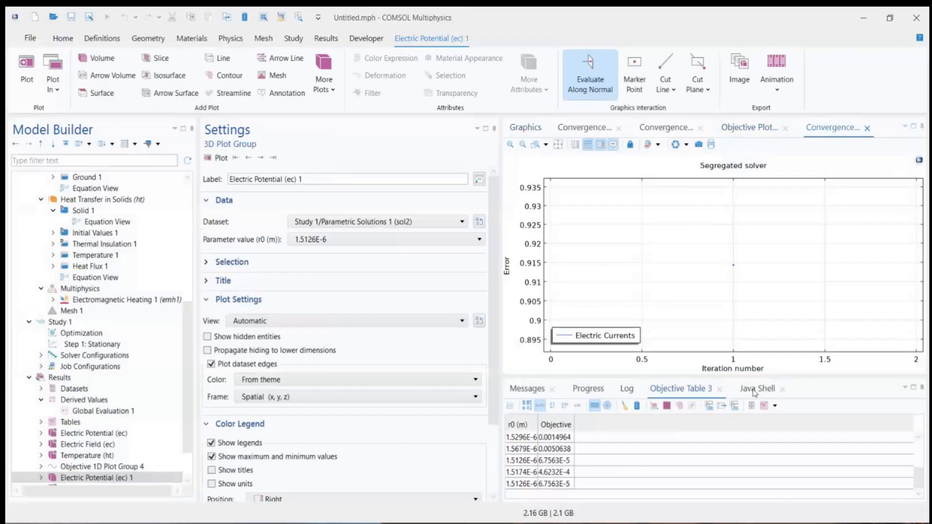
{"action": "left_click", "coordinate": [742, 128]}
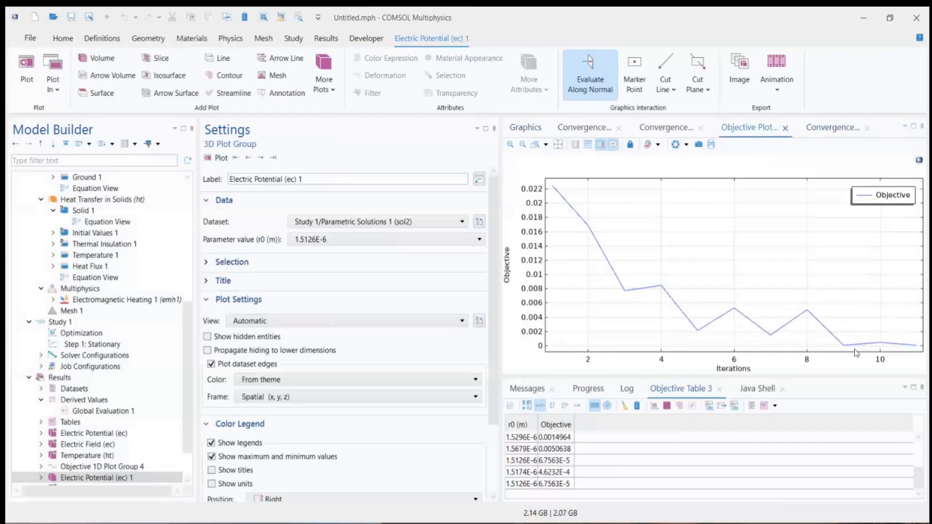
{"action": "left_click", "coordinate": [522, 486]}
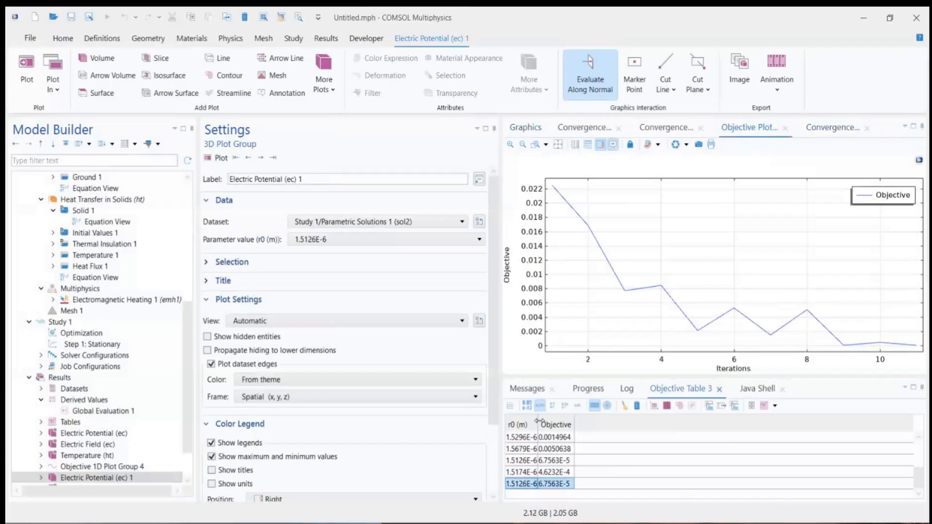
{"action": "left_click_drag", "start_coordinate": [538, 420], "coordinate": [602, 422]}
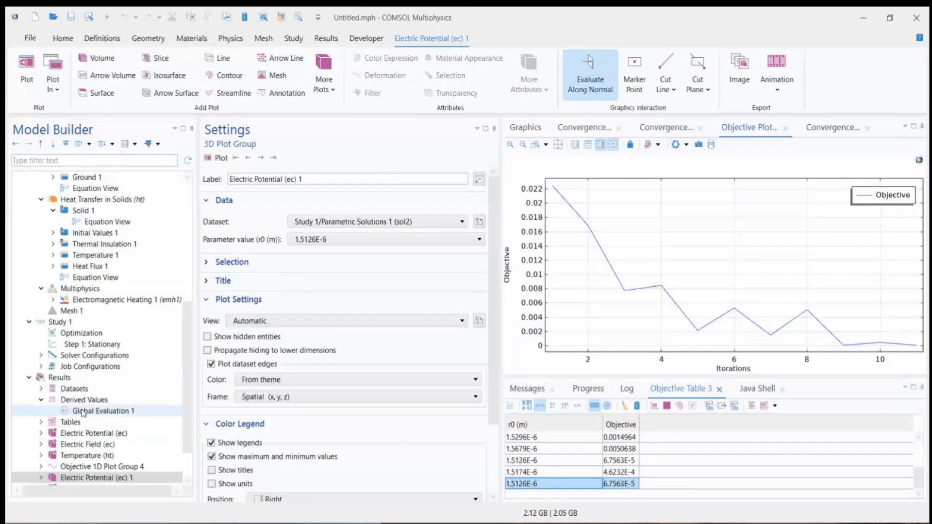
Step: Evaluate the resistance 1/ec.G11 in Global Evaluation 1 on the Study 1/Solution 1 (sol1) dataset and select the result in the table
{"action": "left_click", "coordinate": [99, 411]}
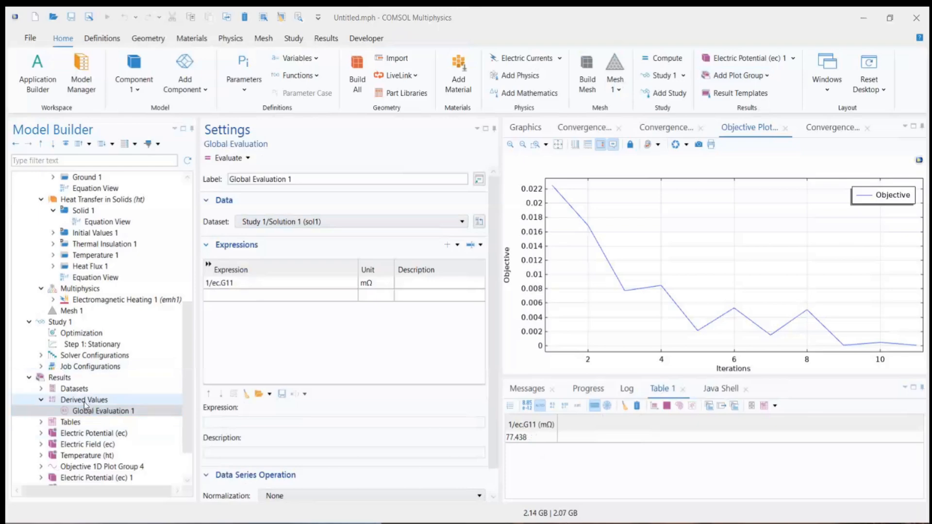
{"action": "left_click", "coordinate": [261, 225]}
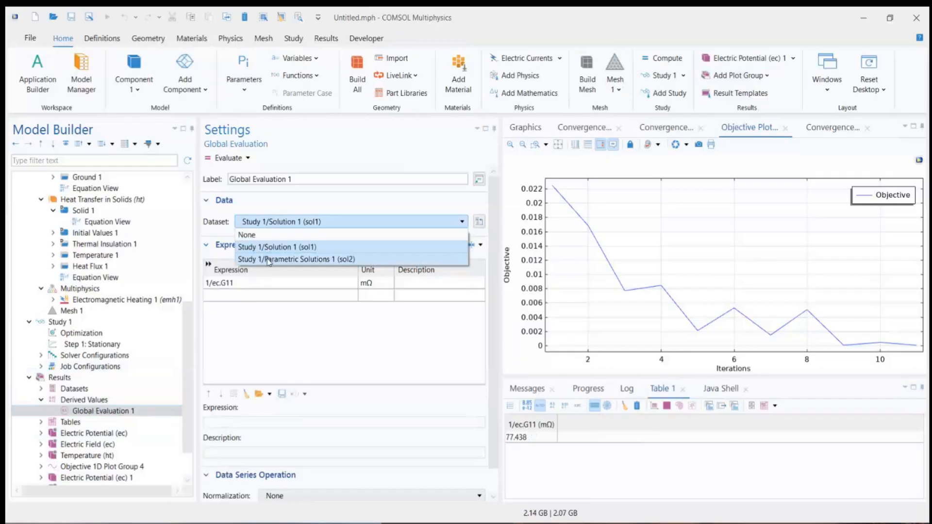
{"action": "left_click", "coordinate": [268, 248]}
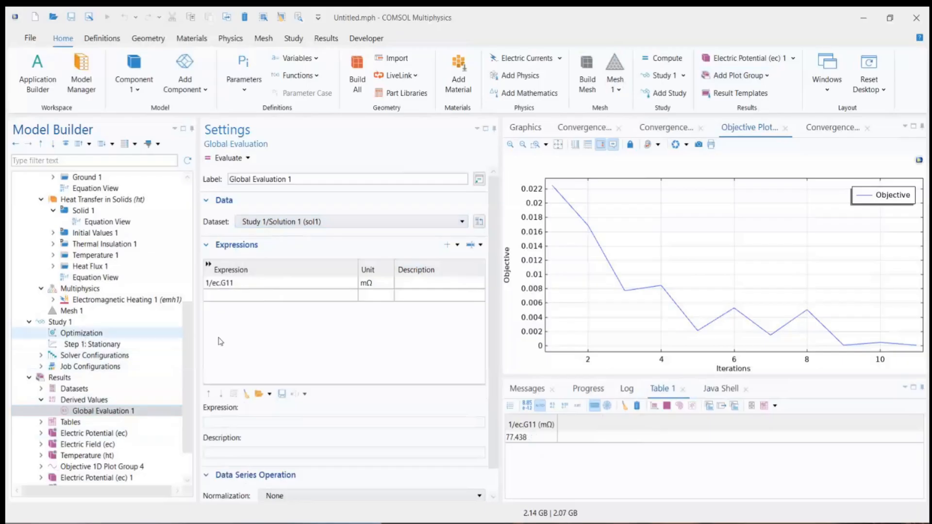
{"action": "left_click", "coordinate": [228, 158]}
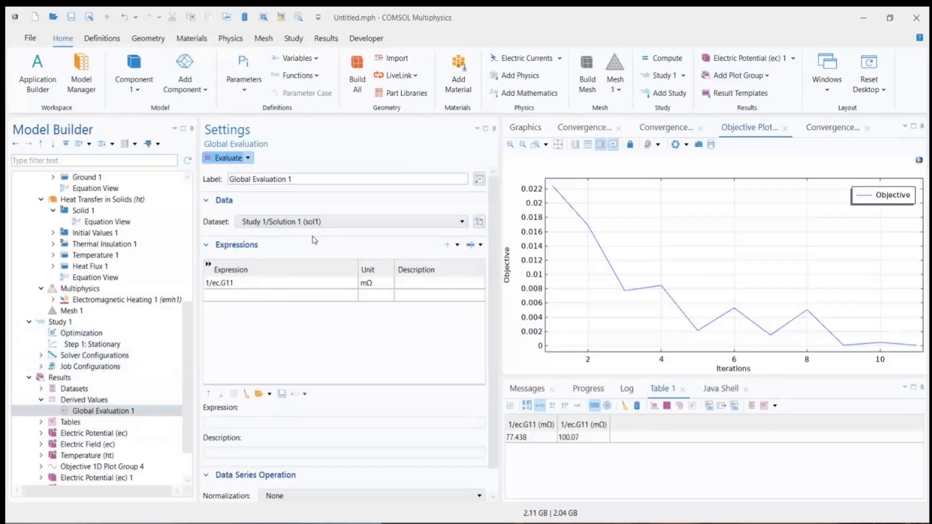
{"action": "left_click", "coordinate": [593, 437]}
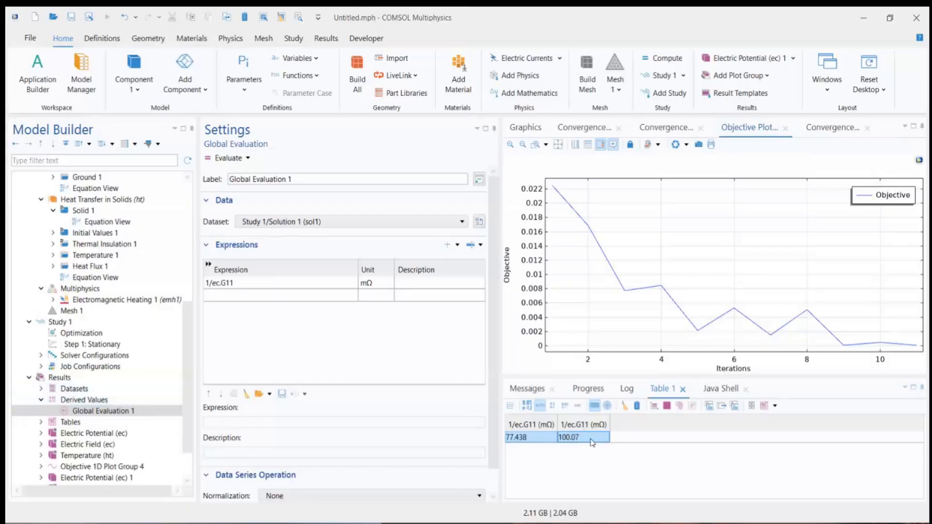
Step: Add r0 as a second expression in Global Evaluation 1 and evaluate it together with the resistance
{"action": "left_click", "coordinate": [230, 294]}
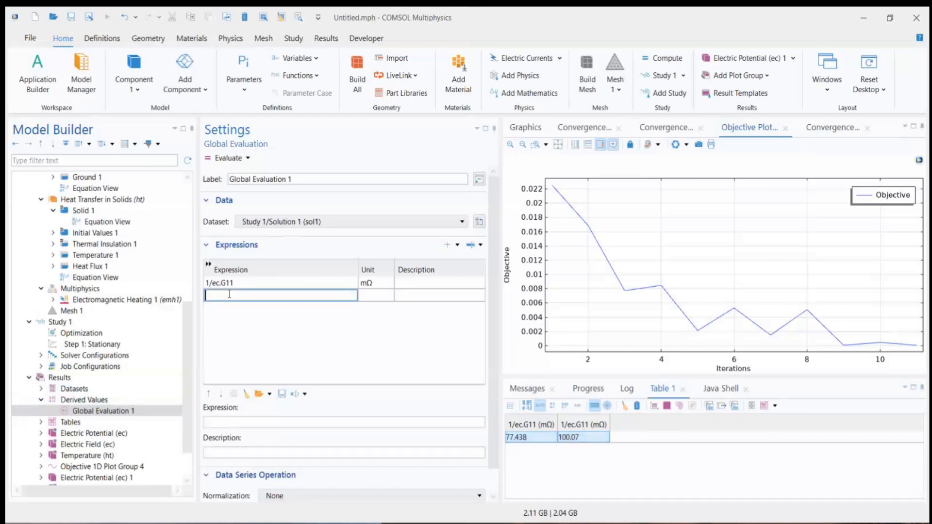
{"action": "type", "text": "r0"}
{"action": "key", "text": "Return"}
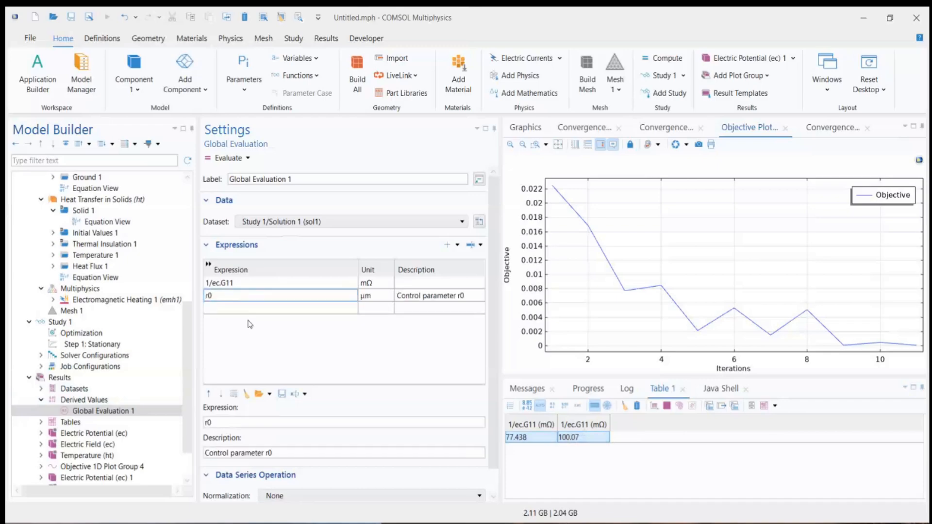
{"action": "left_click", "coordinate": [229, 158]}
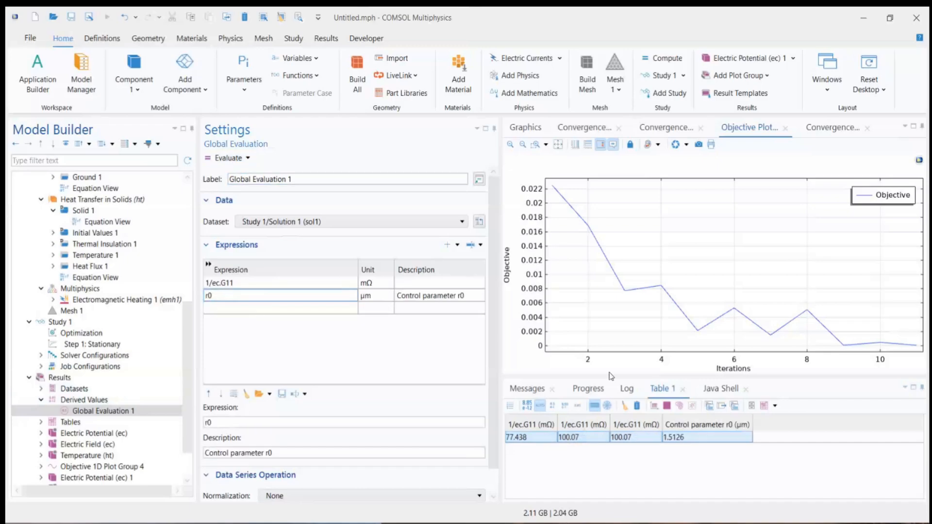
{"action": "left_click", "coordinate": [684, 440]}
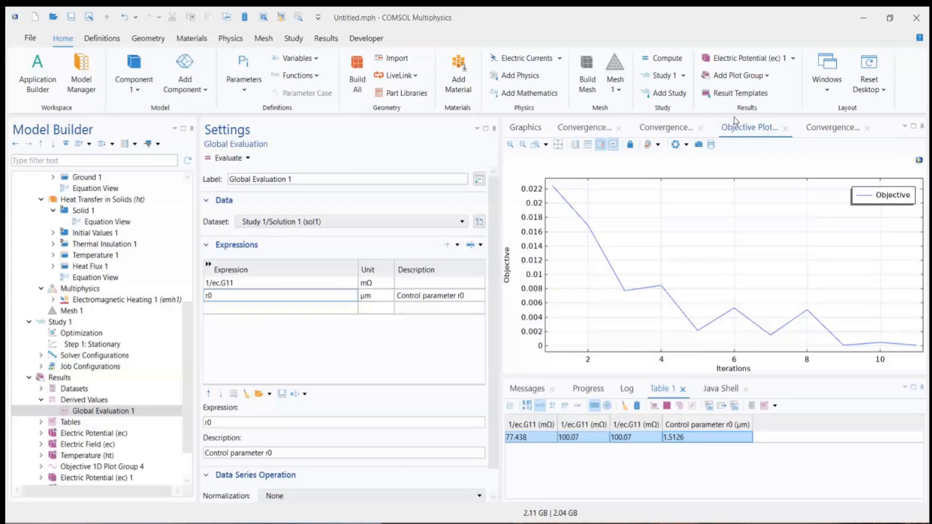
{"action": "scroll", "coordinate": [489, 237], "scroll_direction": "down", "scroll_amount": 1}
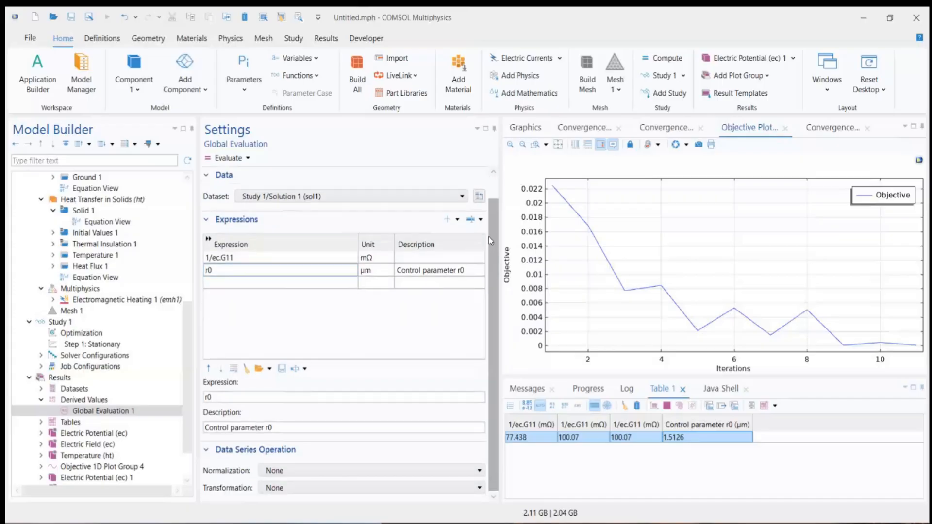
{"action": "left_click_drag", "start_coordinate": [496, 222], "coordinate": [509, 187]}
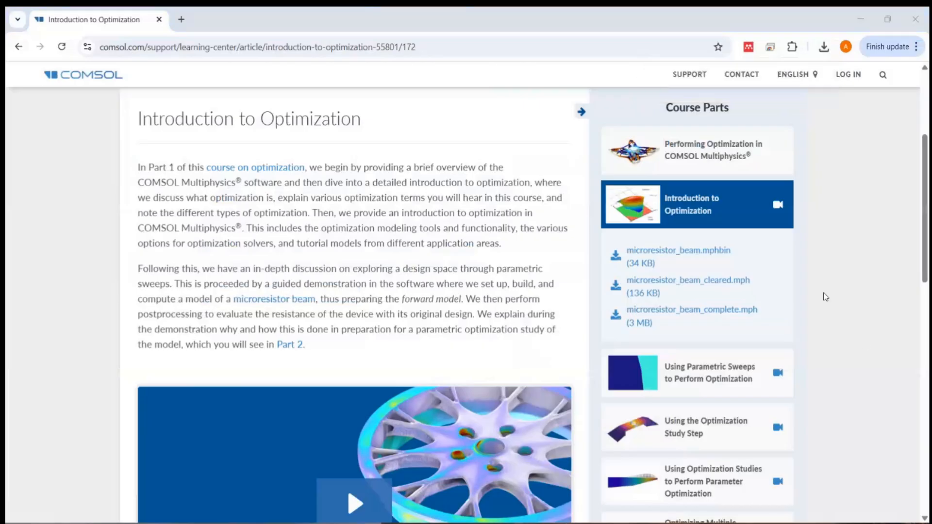
Step: Switch to the COMSOL Learning Center page in Chrome, review the course parts, and open the Using the Optimization Study Step article
{"action": "scroll", "coordinate": [858, 350], "scroll_direction": "down", "scroll_amount": 3}
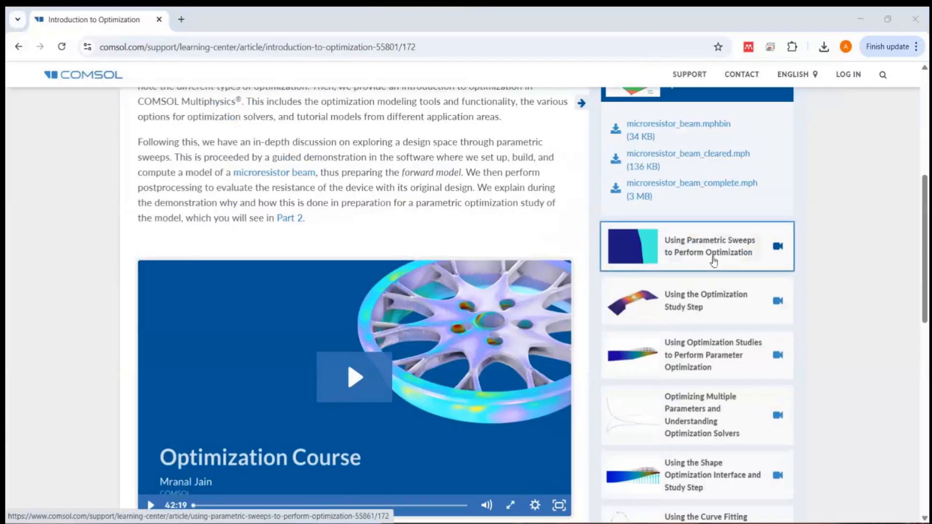
{"action": "scroll", "coordinate": [705, 351], "scroll_direction": "up", "scroll_amount": 4}
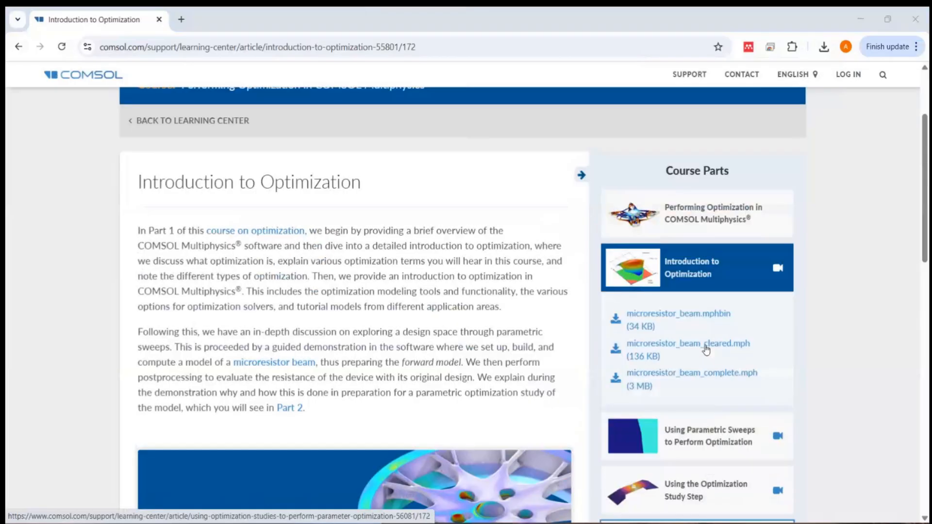
{"action": "scroll", "coordinate": [706, 350], "scroll_direction": "down", "scroll_amount": 1}
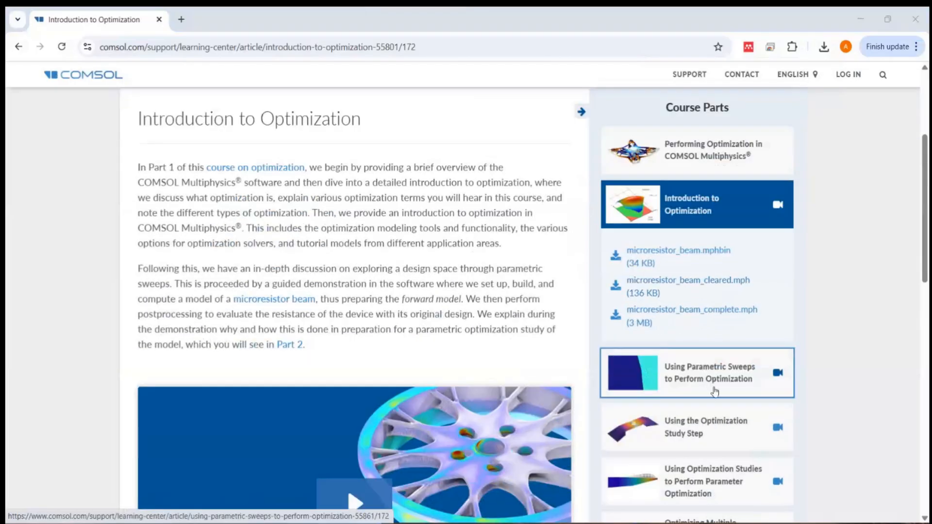
{"action": "scroll", "coordinate": [709, 422], "scroll_direction": "down", "scroll_amount": 2}
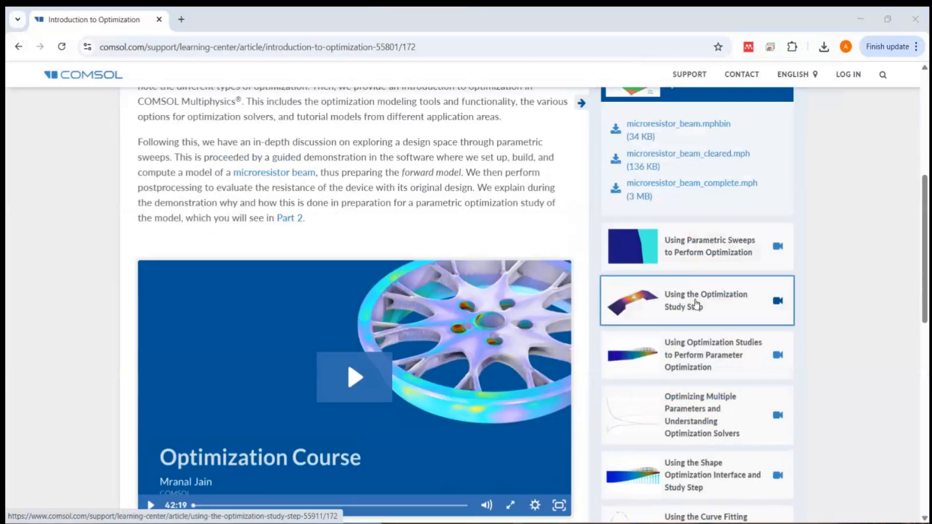
{"action": "left_click", "coordinate": [697, 305]}
{"action": "scroll", "coordinate": [810, 302], "scroll_direction": "down", "scroll_amount": 4}
{"action": "scroll", "coordinate": [811, 304], "scroll_direction": "down", "scroll_amount": 1}
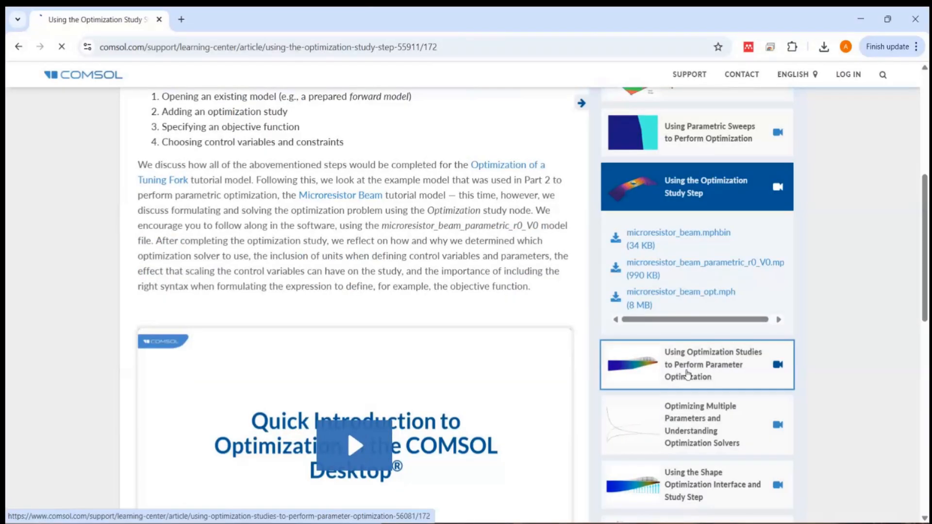
Step: Open the course part Using Optimization Studies to Perform Parameter Optimization and download beam_optimization_cleared.mph
{"action": "left_click", "coordinate": [685, 374]}
{"action": "scroll", "coordinate": [856, 329], "scroll_direction": "down", "scroll_amount": 1}
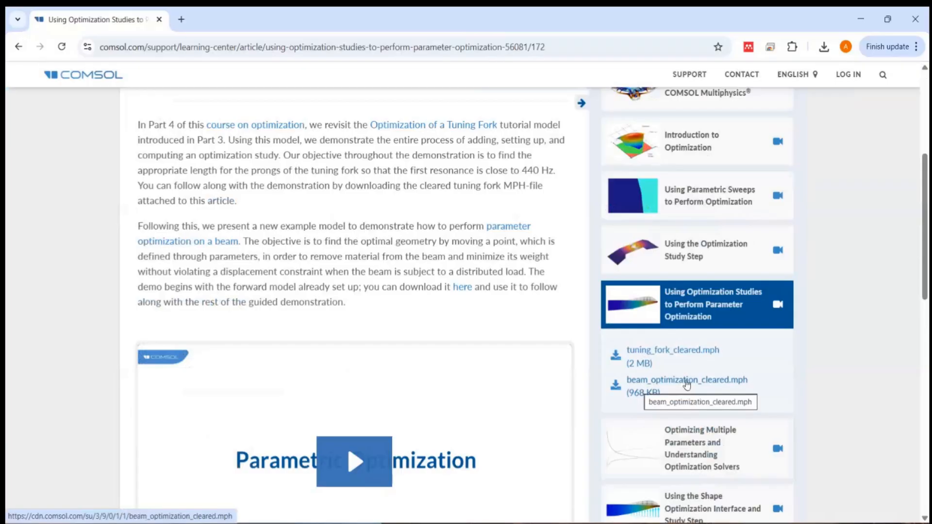
{"action": "left_click", "coordinate": [686, 385]}
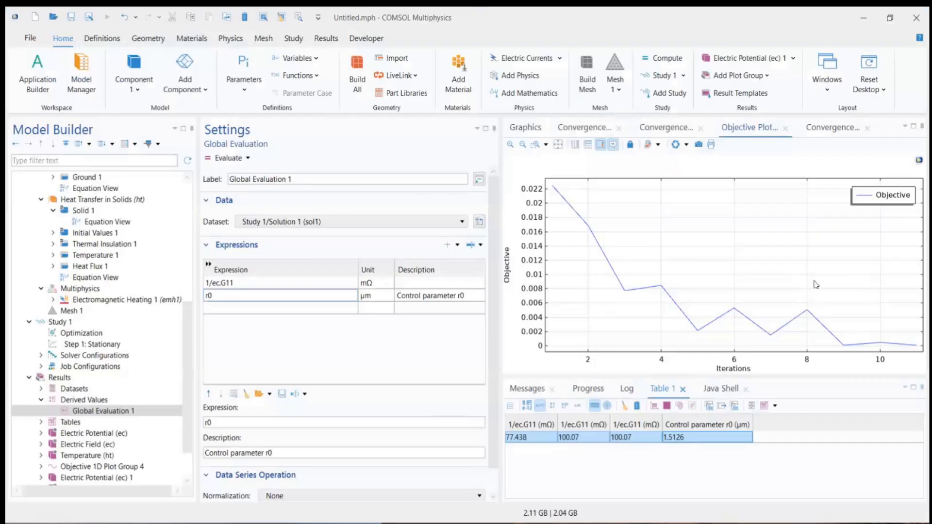
Step: In COMSOL Multiphysics, open beam_optimization_cleared.mph from Downloads, discard the changes to Untitled.mph, and widen the graphics area
{"action": "left_click", "coordinate": [54, 18]}
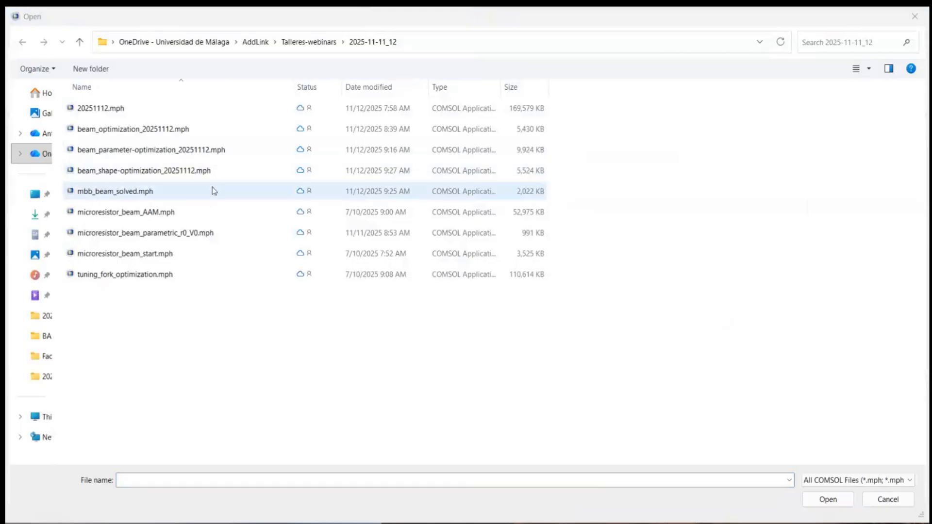
{"action": "left_click", "coordinate": [32, 215]}
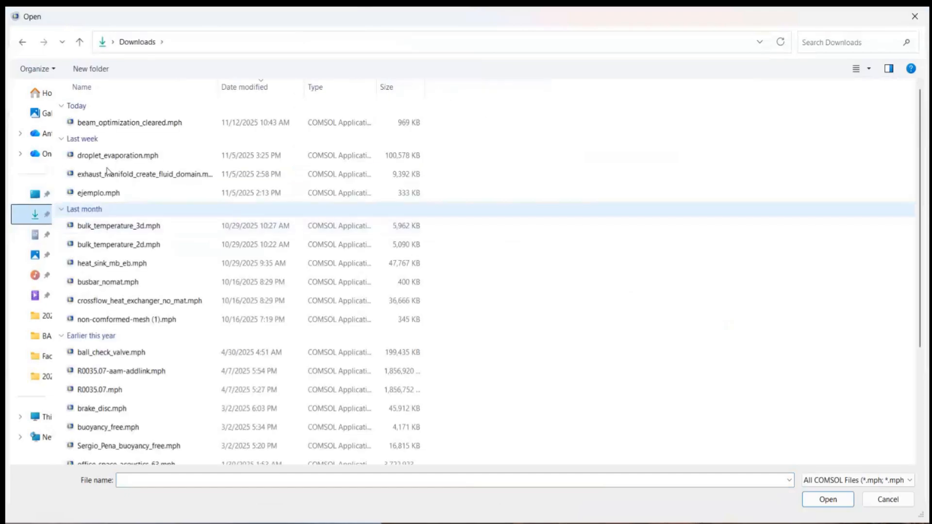
{"action": "left_click", "coordinate": [110, 126]}
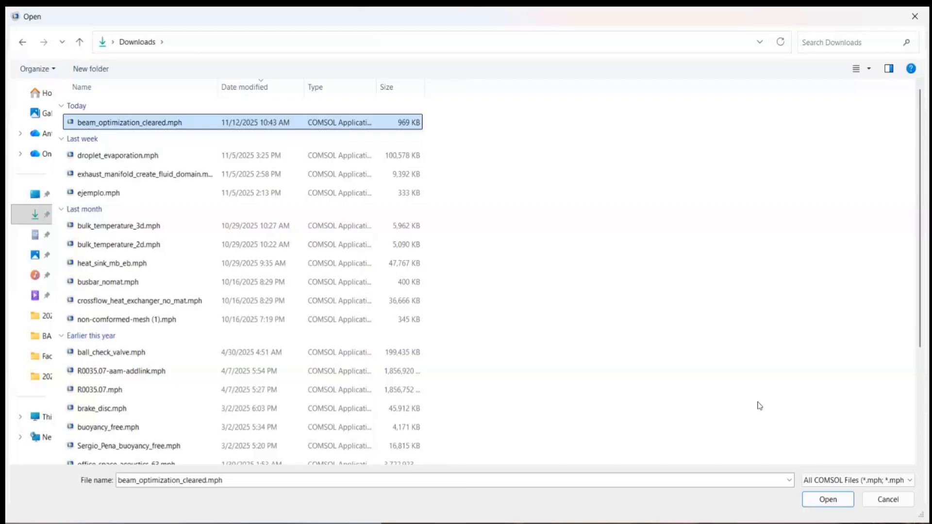
{"action": "left_click", "coordinate": [836, 503]}
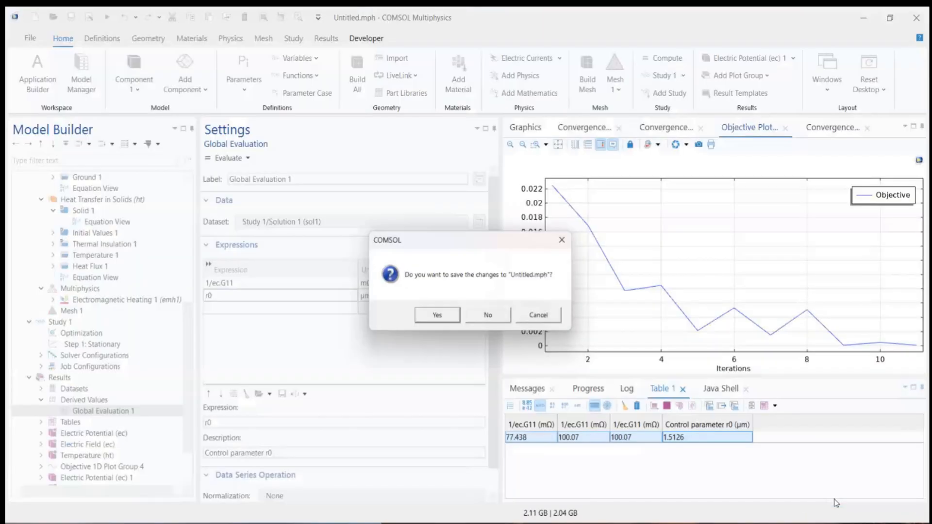
{"action": "left_click", "coordinate": [490, 318]}
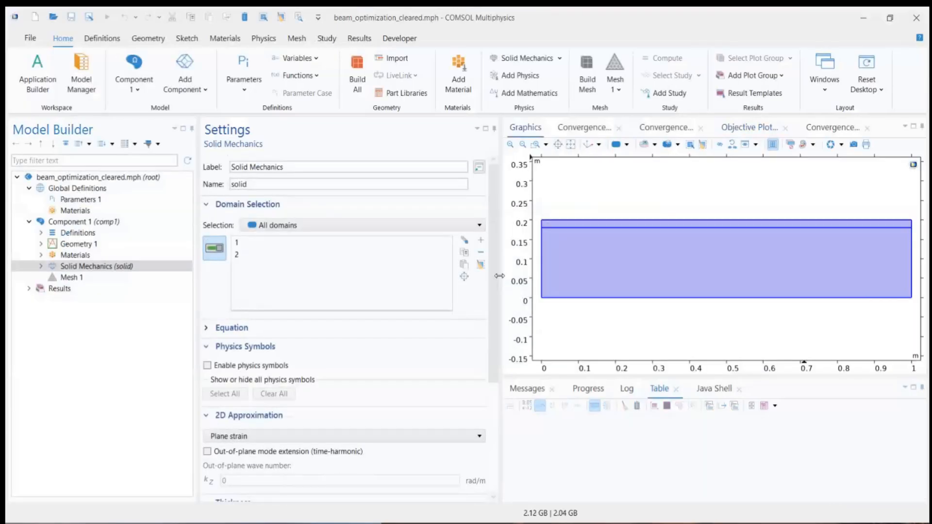
{"action": "left_click_drag", "start_coordinate": [500, 277], "coordinate": [418, 275]}
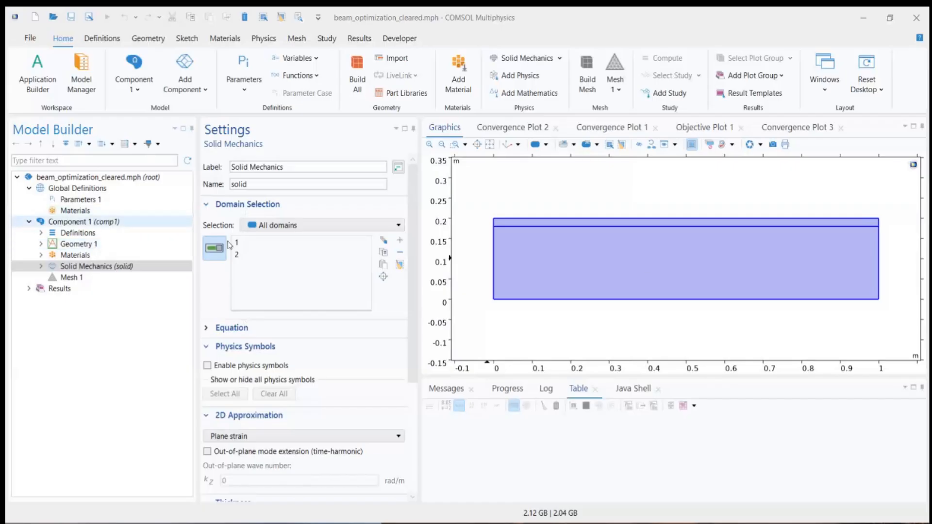
Step: Expand Geometry 1 and examine the coordinate table that defines Polygon 1
{"action": "left_click", "coordinate": [40, 244]}
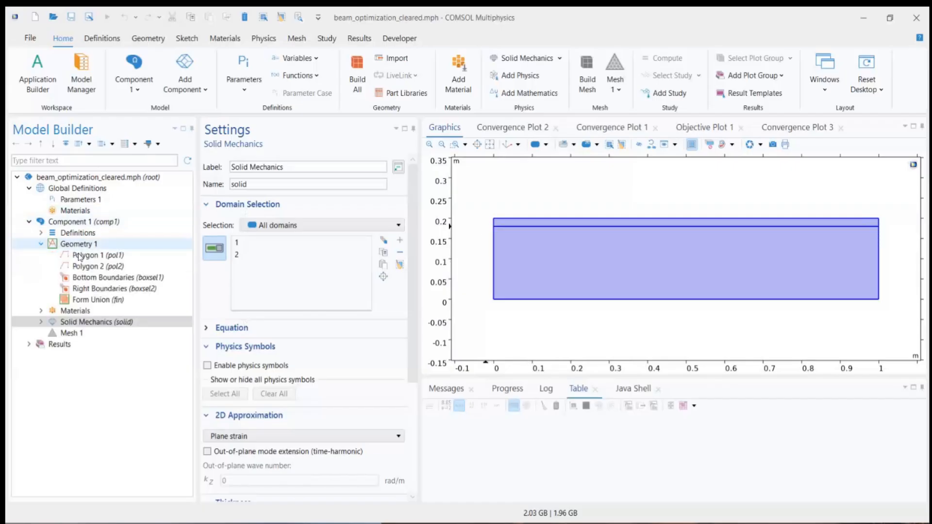
{"action": "left_click", "coordinate": [83, 255]}
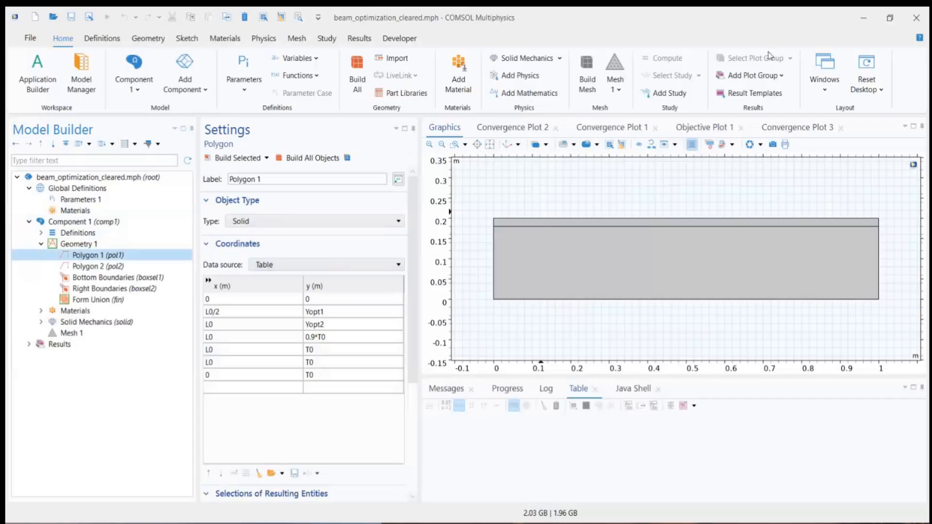
{"action": "left_click", "coordinate": [527, 228]}
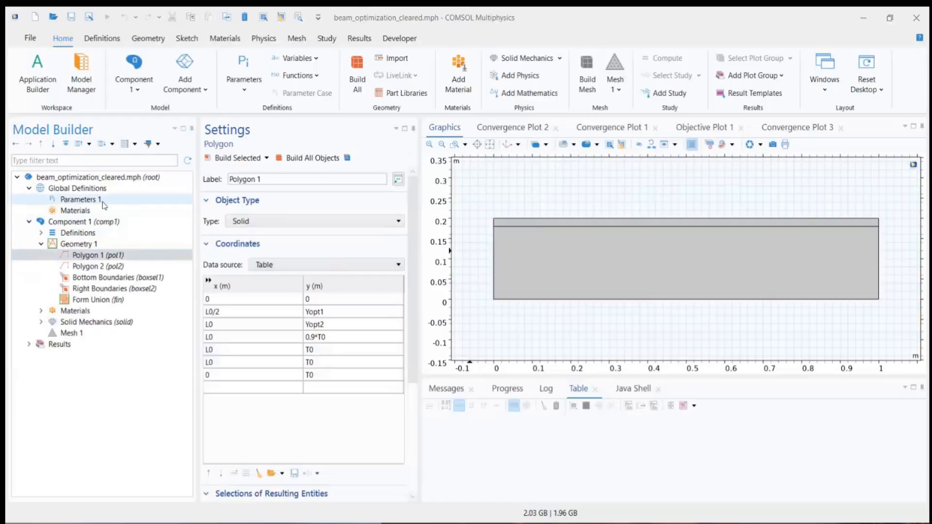
Step: Examine the beam weight M0, the point positions Yopt1 and Yopt2, and the displacement limit maxDisp in Parameters 1
{"action": "left_click", "coordinate": [78, 199]}
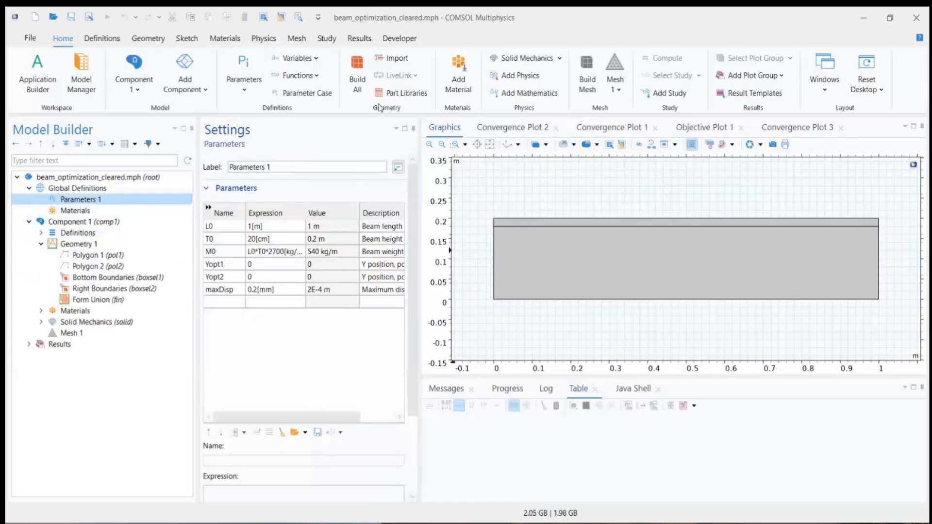
{"action": "left_click", "coordinate": [269, 253]}
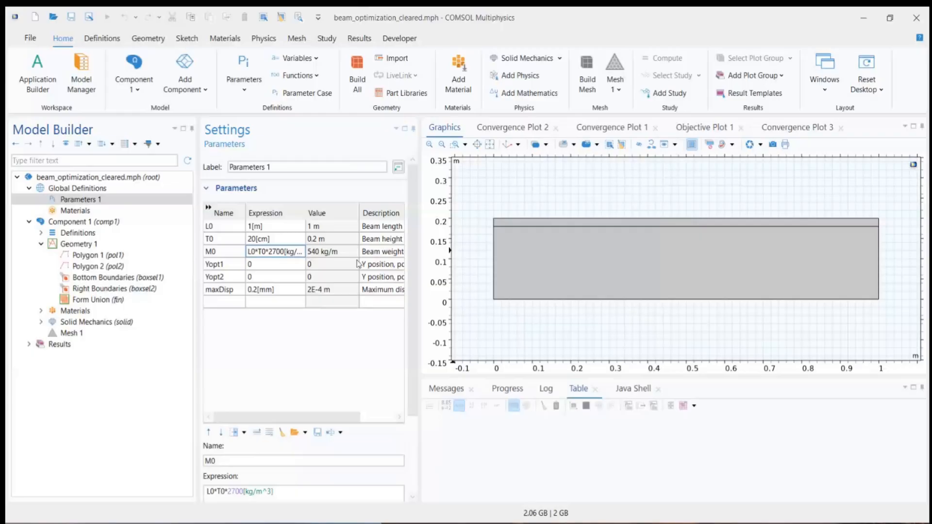
{"action": "left_click", "coordinate": [234, 273]}
{"action": "left_click", "coordinate": [236, 264]}
{"action": "left_click", "coordinate": [232, 272]}
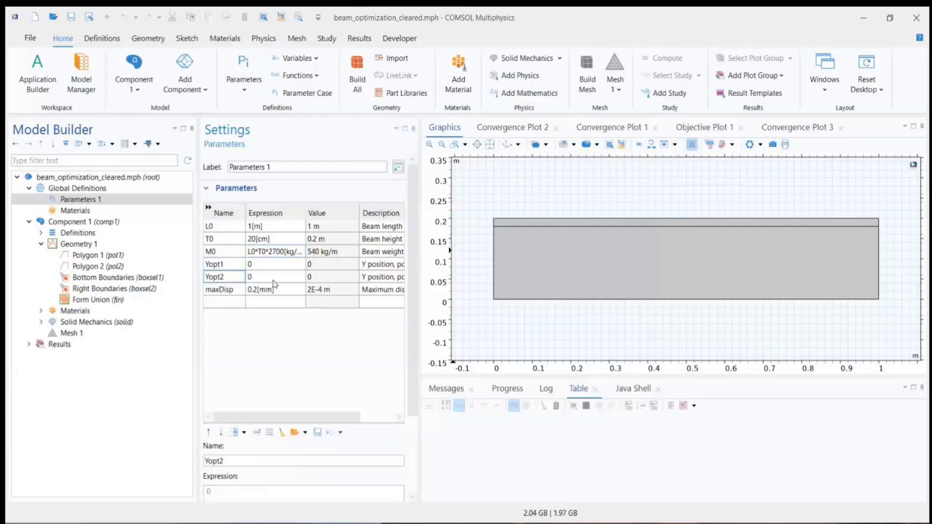
{"action": "left_click", "coordinate": [227, 268]}
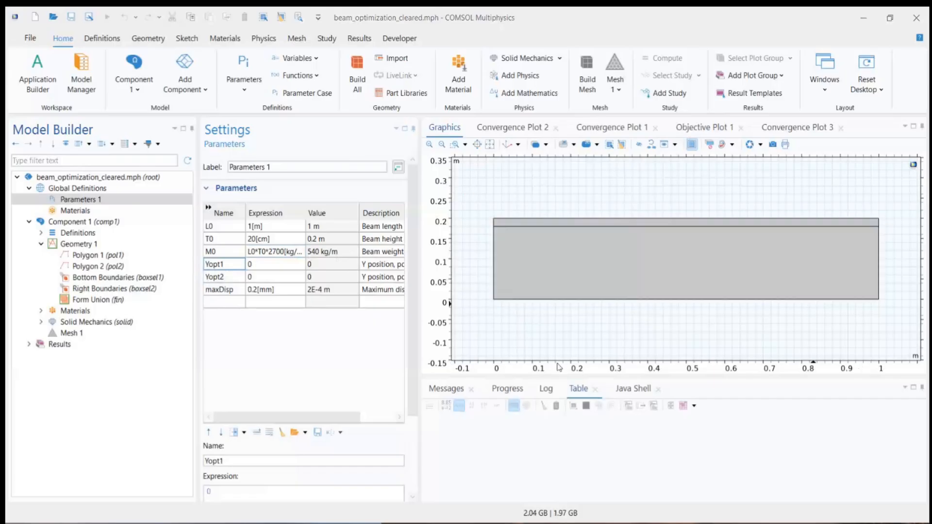
{"action": "left_click", "coordinate": [282, 275]}
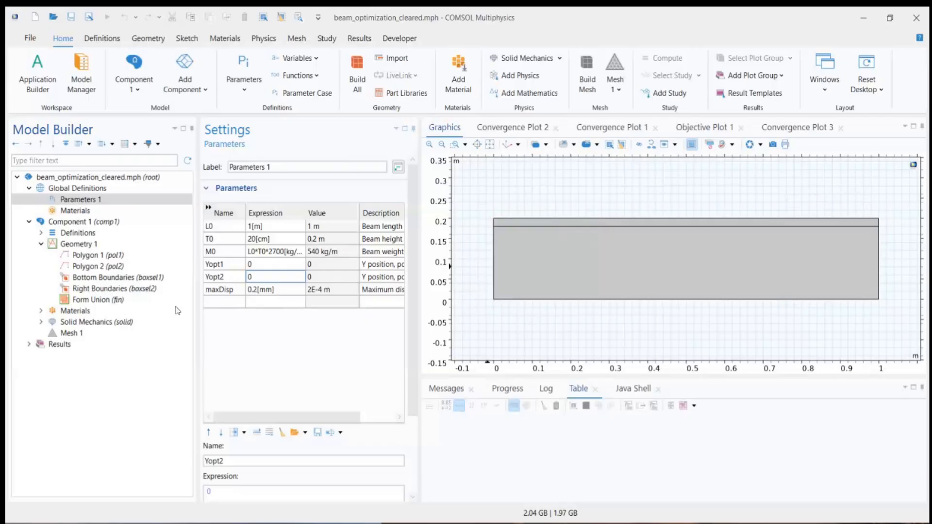
{"action": "left_click", "coordinate": [230, 292]}
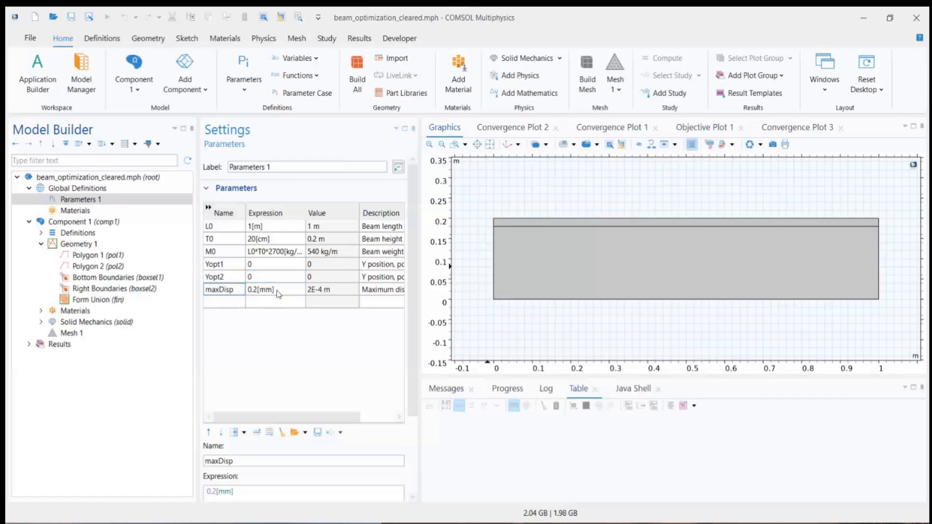
{"action": "left_click", "coordinate": [279, 291]}
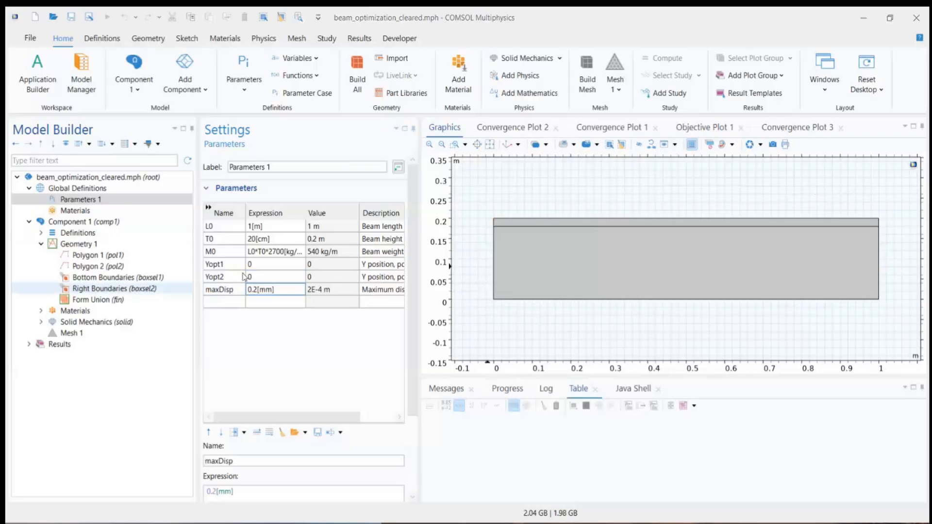
Step: Set the parameter Yopt2 to 0.1 and rebuild Geometry 1
{"action": "double_click", "coordinate": [260, 278]}
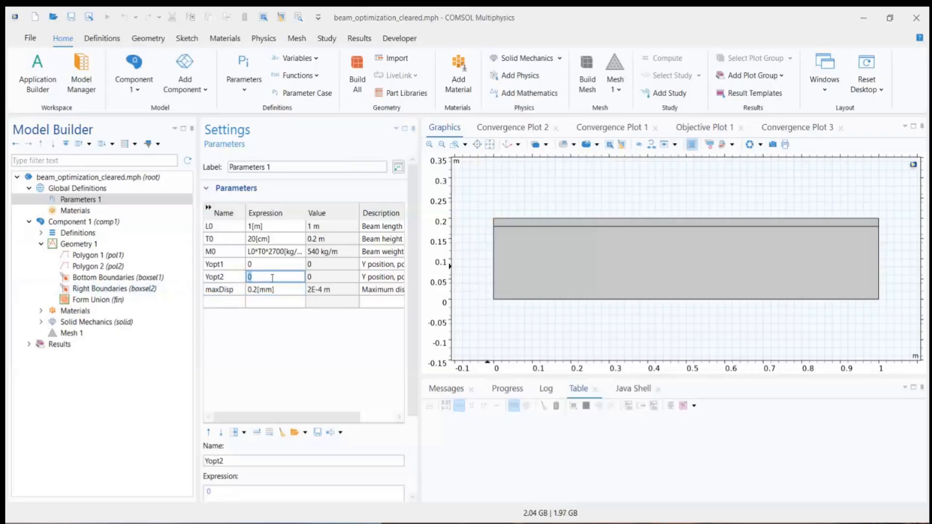
{"action": "type", "text": "0.1"}
{"action": "left_click", "coordinate": [138, 243]}
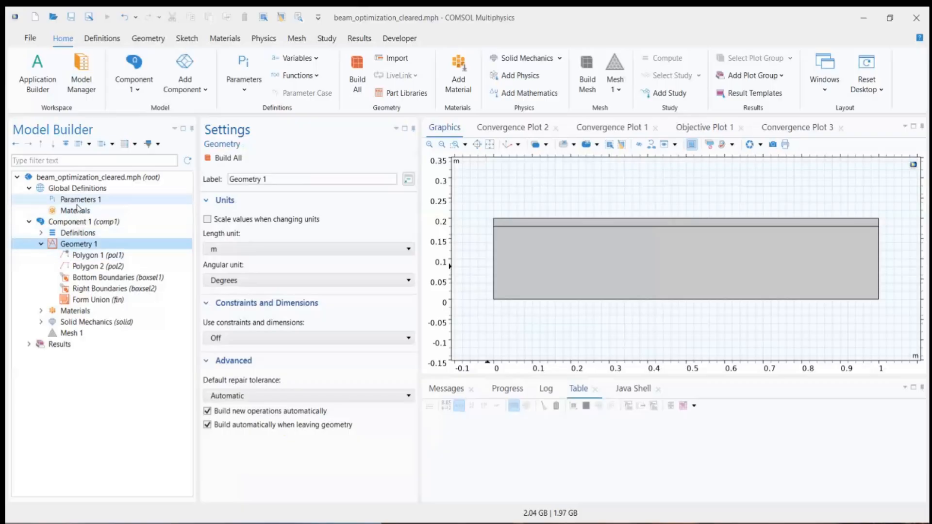
{"action": "left_click", "coordinate": [225, 158]}
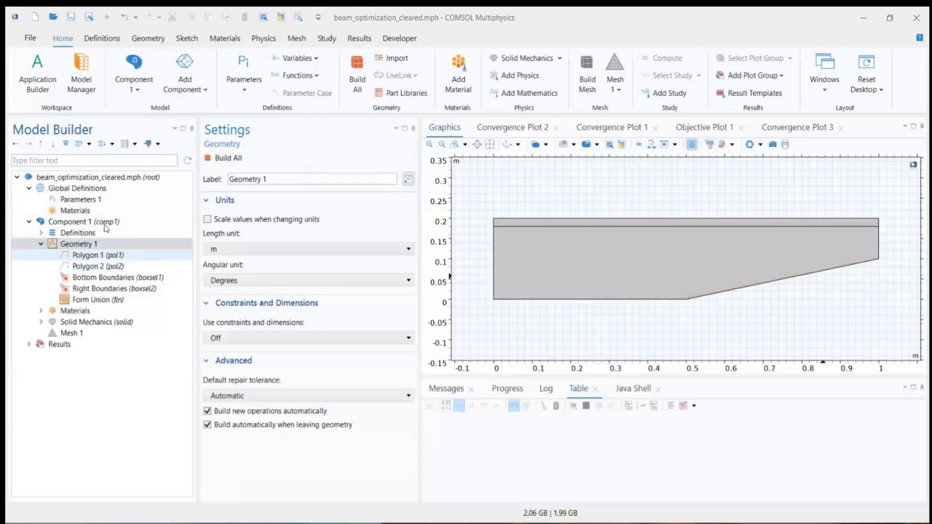
Step: Set the parameter Yopt2 back to 0 in Parameters 1
{"action": "left_click", "coordinate": [80, 199]}
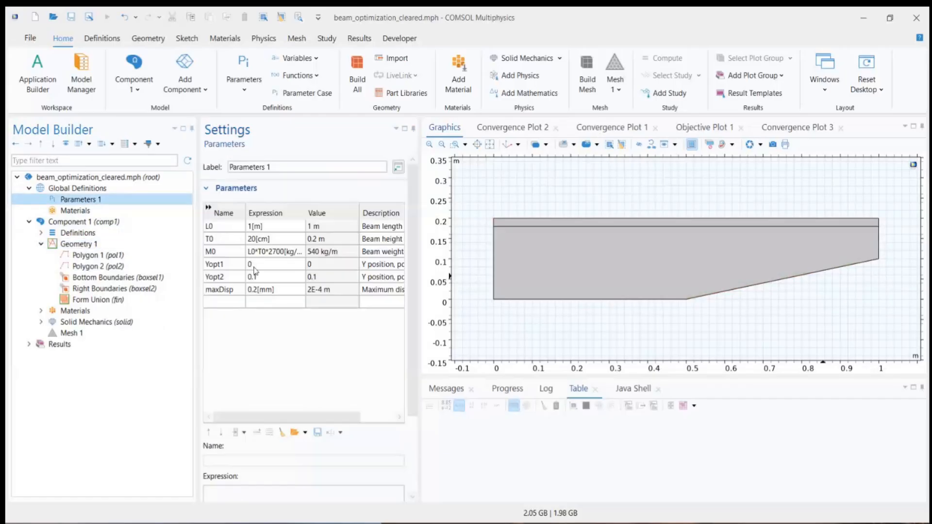
{"action": "left_click", "coordinate": [262, 281]}
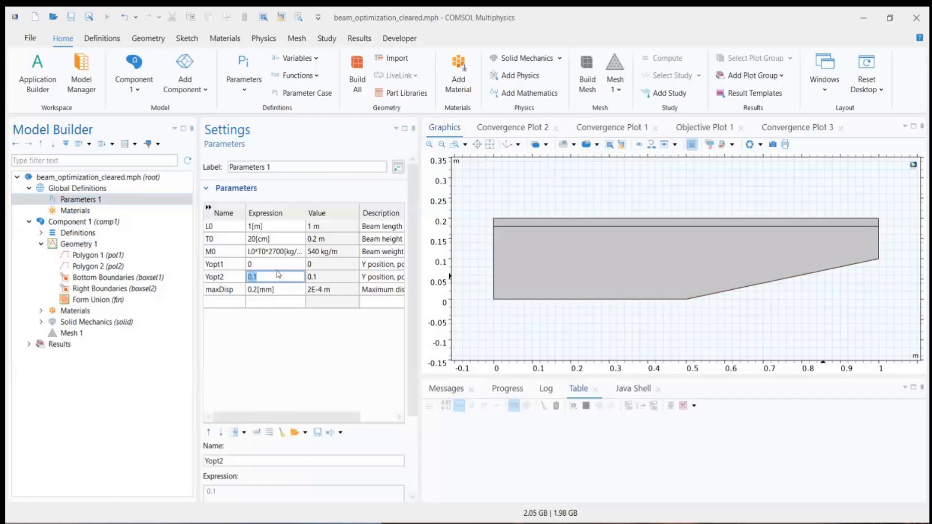
{"action": "type", "text": "0"}
Step: Add a Stationary study to the beam model, compute it, and close the Add Study window
{"action": "left_click", "coordinate": [327, 39]}
{"action": "left_click", "coordinate": [43, 93]}
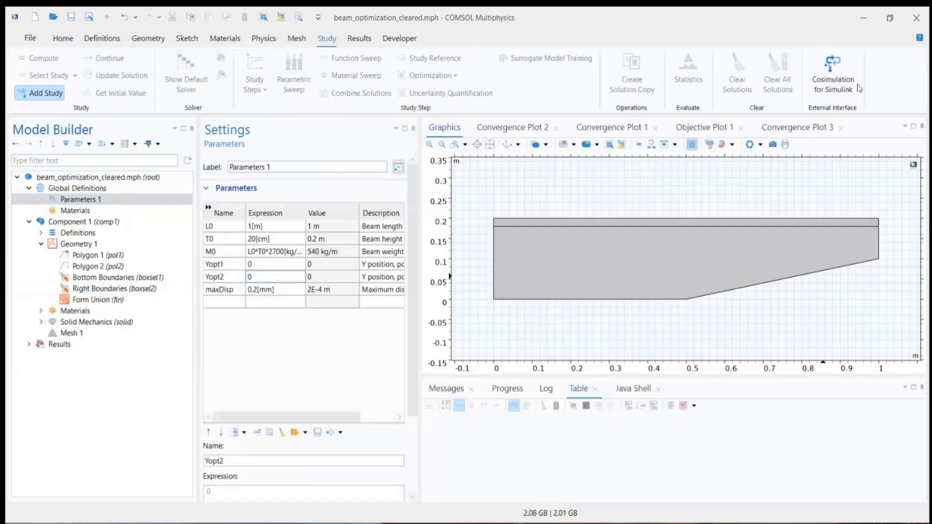
{"action": "left_click", "coordinate": [817, 213]}
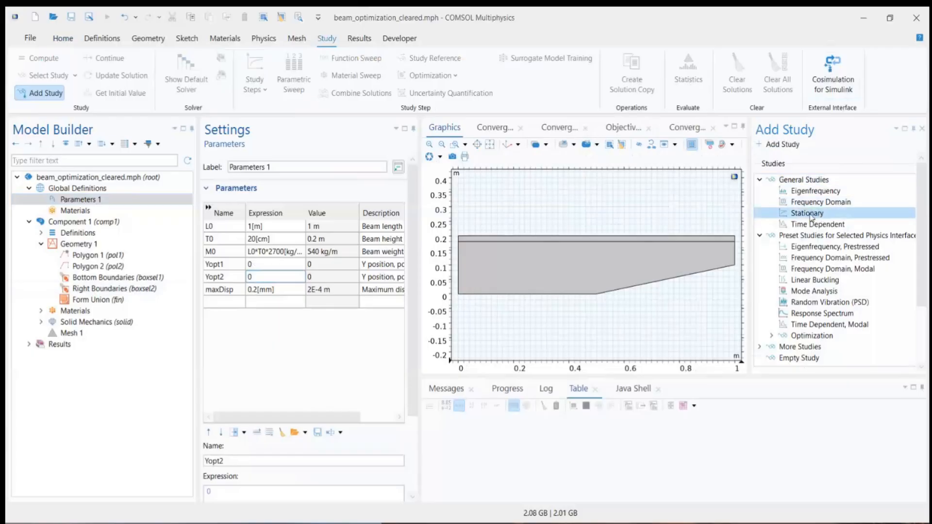
{"action": "left_click", "coordinate": [780, 144]}
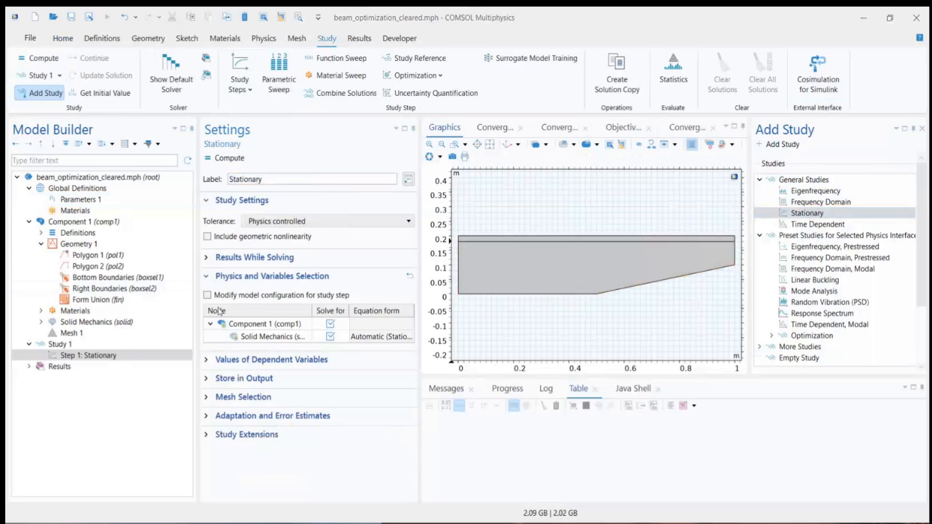
{"action": "left_click", "coordinate": [226, 158]}
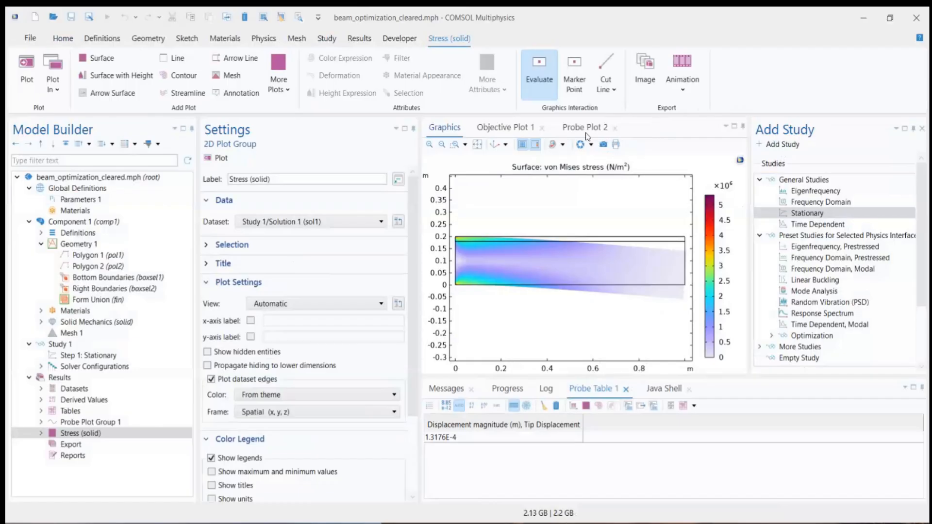
{"action": "left_click", "coordinate": [921, 128]}
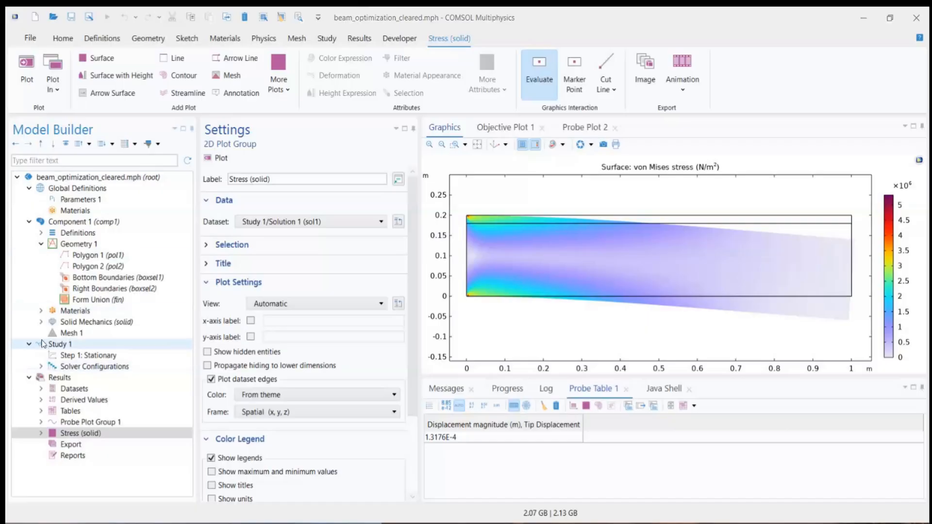
Step: Examine the y-direction force expression of Boundary Load 1 under Solid Mechanics
{"action": "left_click", "coordinate": [40, 323]}
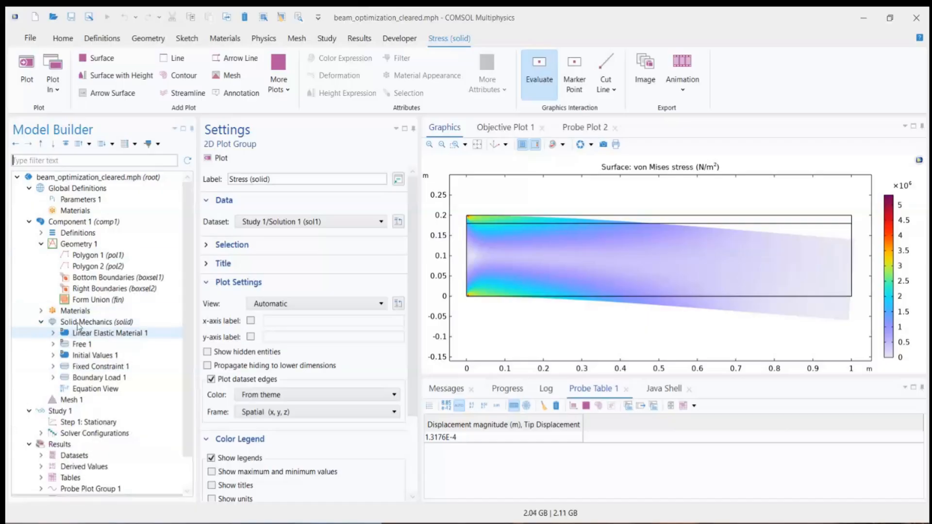
{"action": "left_click", "coordinate": [91, 323]}
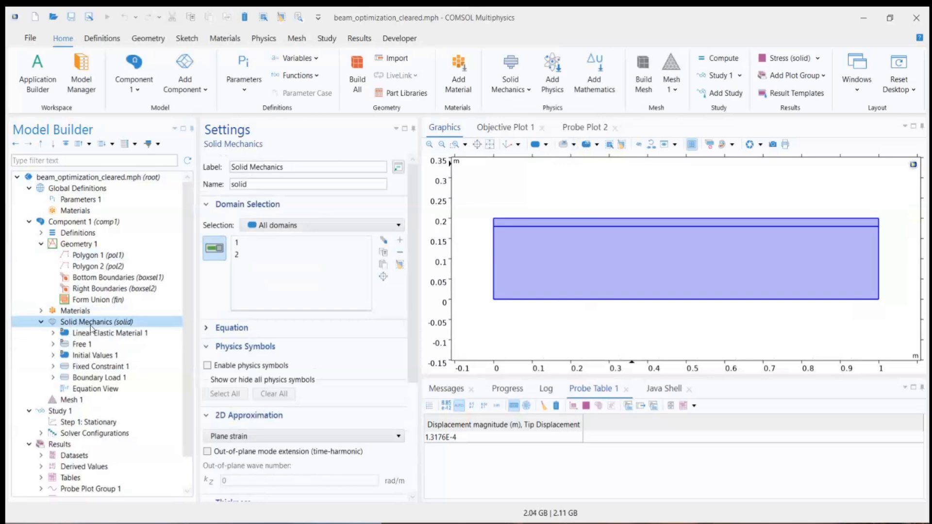
{"action": "left_click", "coordinate": [94, 379]}
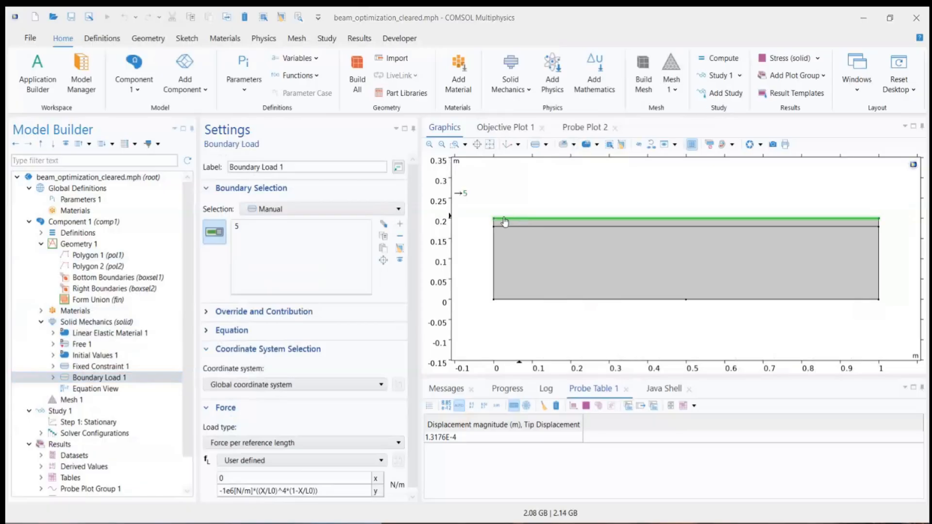
{"action": "triple_click", "coordinate": [335, 491]}
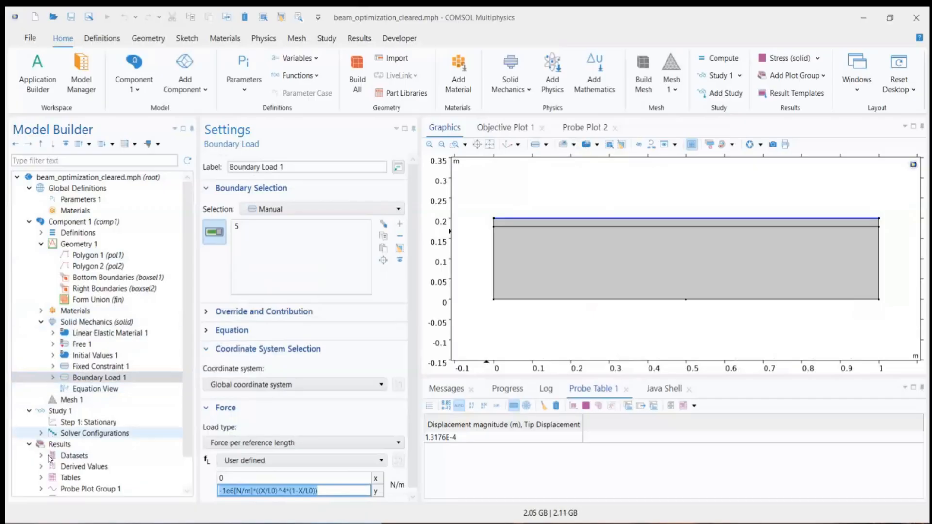
Step: Display the Stress (solid) plot and turn on units in its color legend
{"action": "scroll", "coordinate": [50, 457], "scroll_direction": "down", "scroll_amount": 2}
{"action": "left_click", "coordinate": [73, 456]}
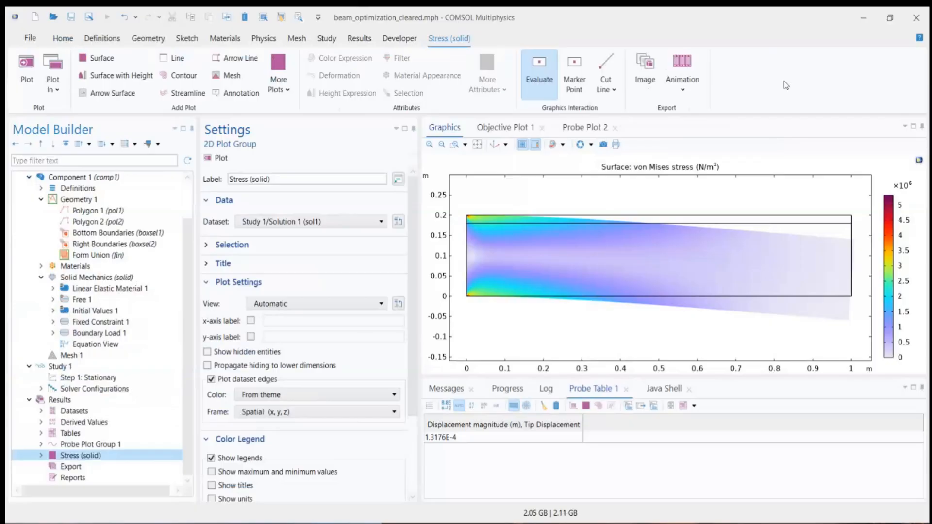
{"action": "left_click", "coordinate": [212, 499]}
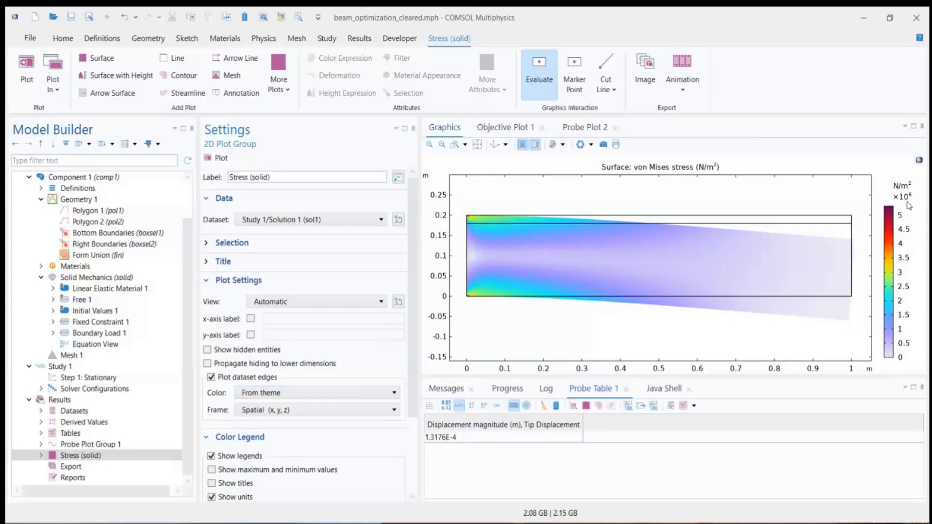
Step: Review the expression of Surface 1 in the Stress (solid) plot and the Yopt1 and Yopt2 entries in Parameters 1
{"action": "left_click", "coordinate": [70, 456]}
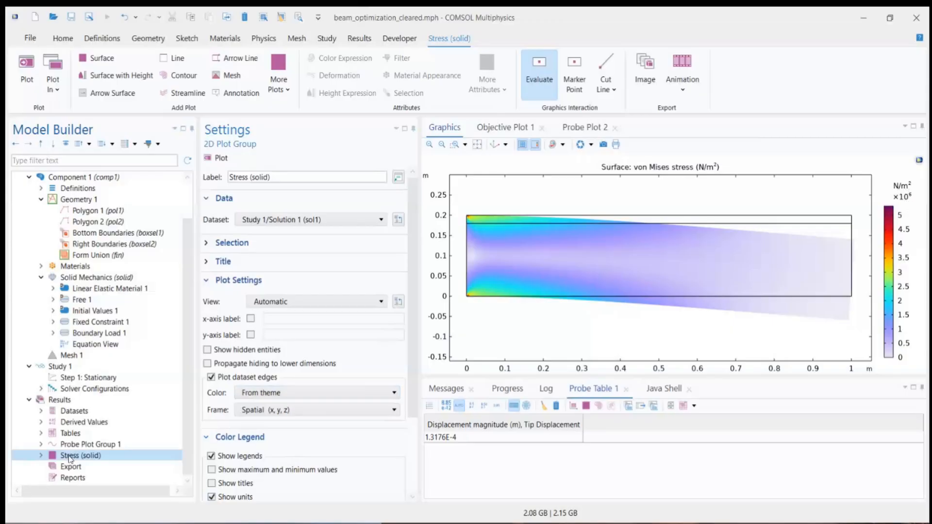
{"action": "left_click", "coordinate": [42, 457]}
{"action": "left_click", "coordinate": [78, 468]}
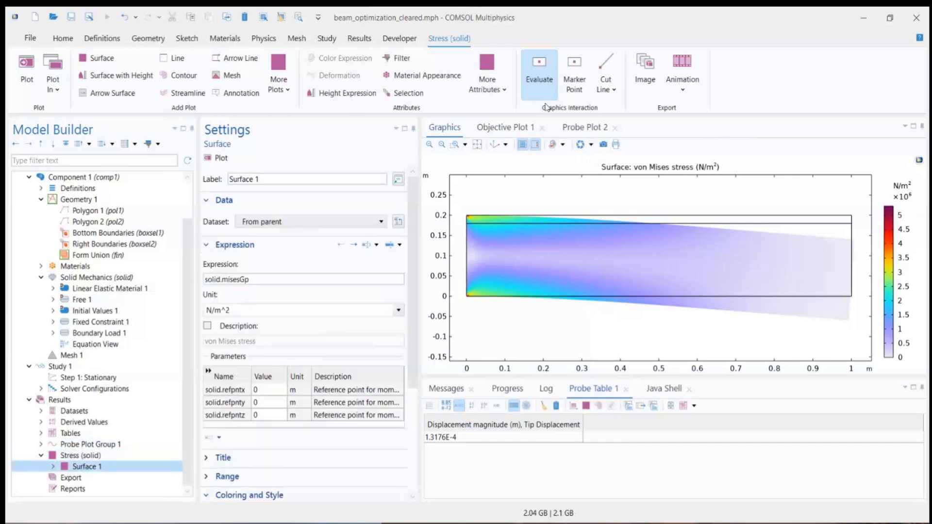
{"action": "left_click", "coordinate": [525, 93]}
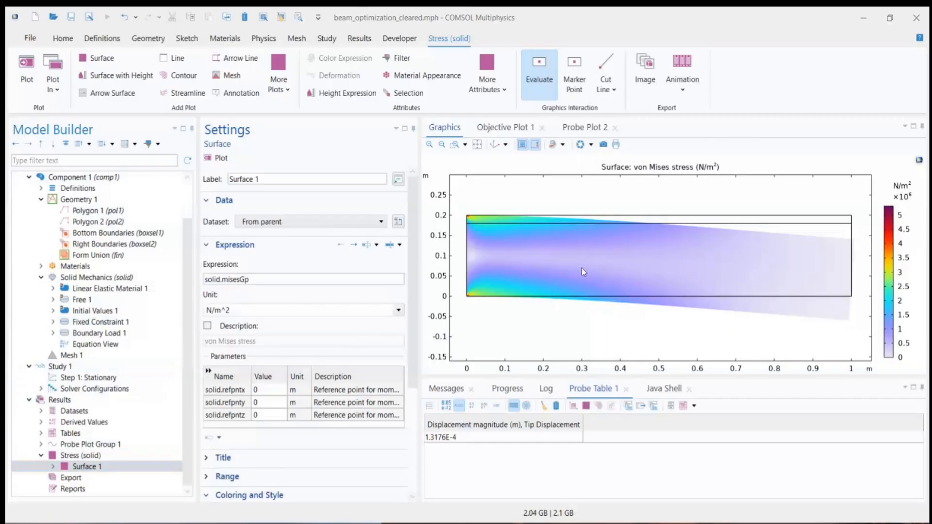
{"action": "scroll", "coordinate": [80, 232], "scroll_direction": "up", "scroll_amount": 2}
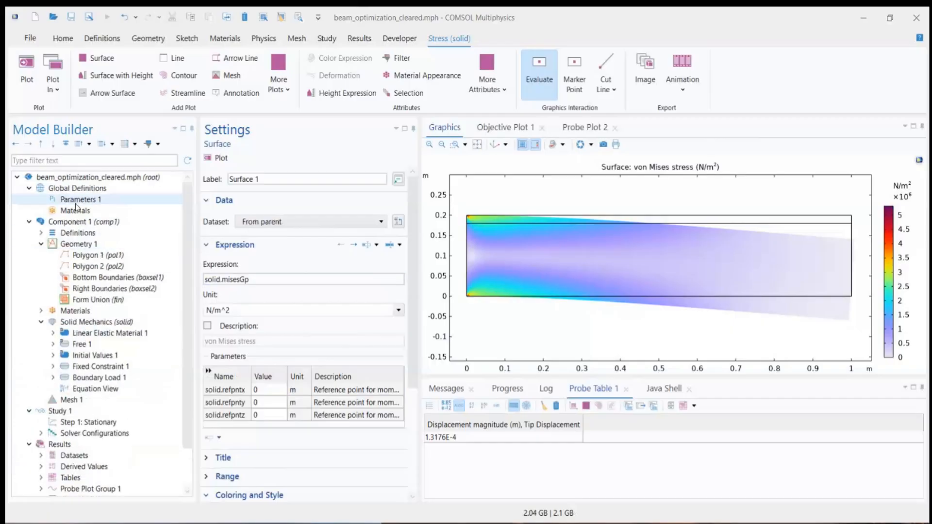
{"action": "left_click", "coordinate": [80, 203]}
{"action": "left_click", "coordinate": [227, 268]}
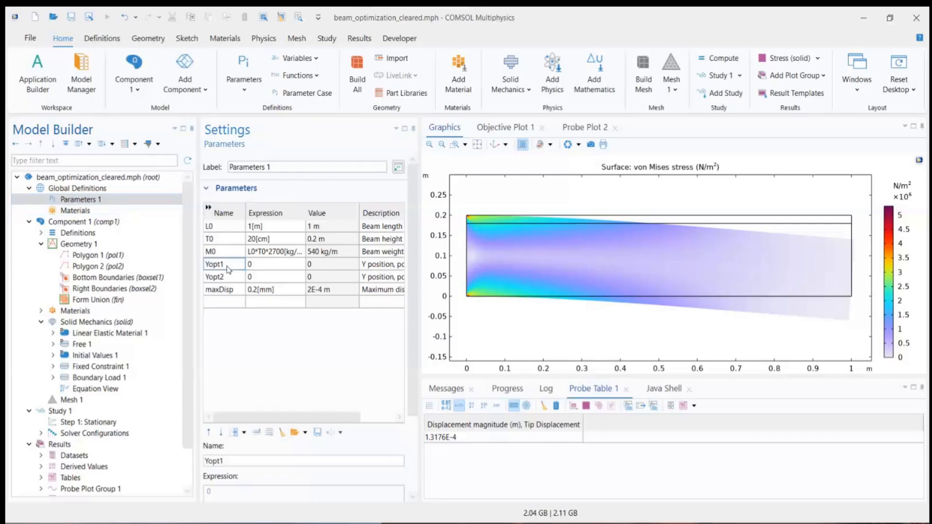
{"action": "left_click", "coordinate": [234, 278]}
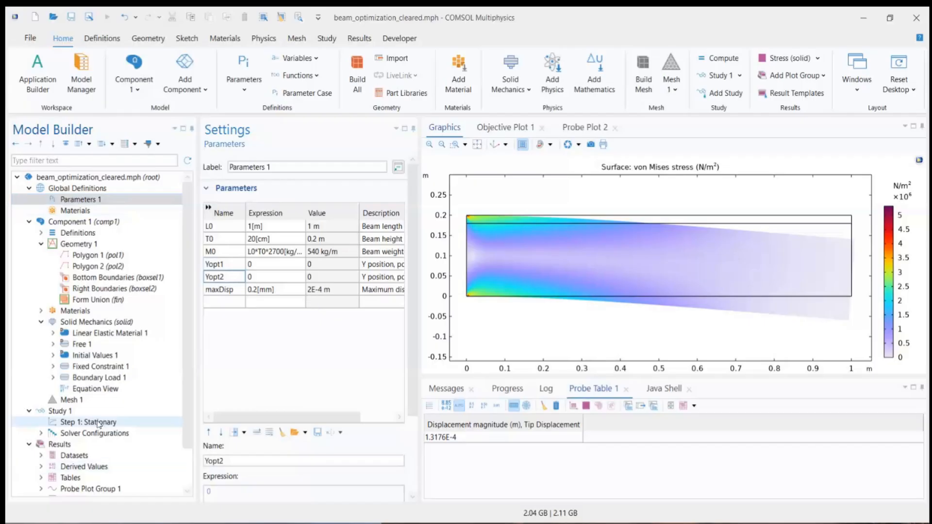
Step: Add an Optimization step to Study 1 and collapse its solver settings to expose the objective function
{"action": "left_click", "coordinate": [61, 411]}
{"action": "right_click", "coordinate": [64, 413]}
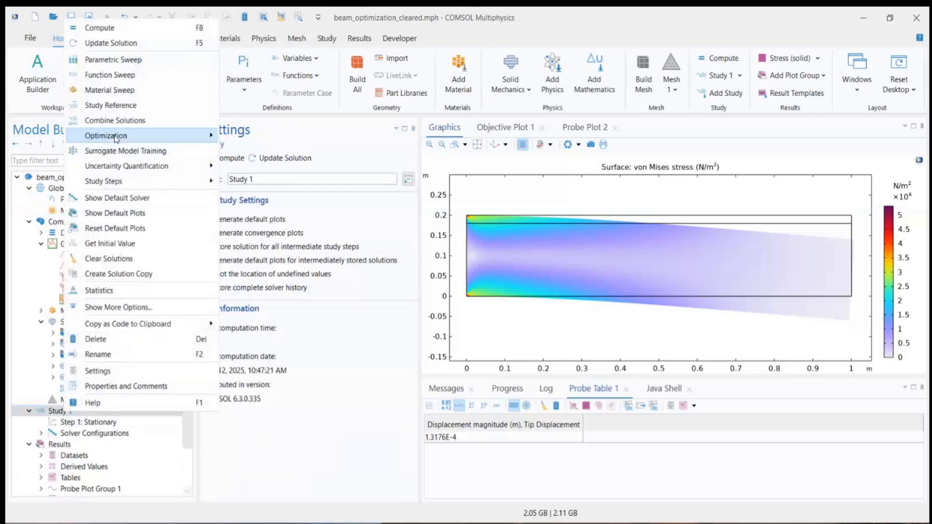
{"action": "mouse_move", "coordinate": [116, 137]}
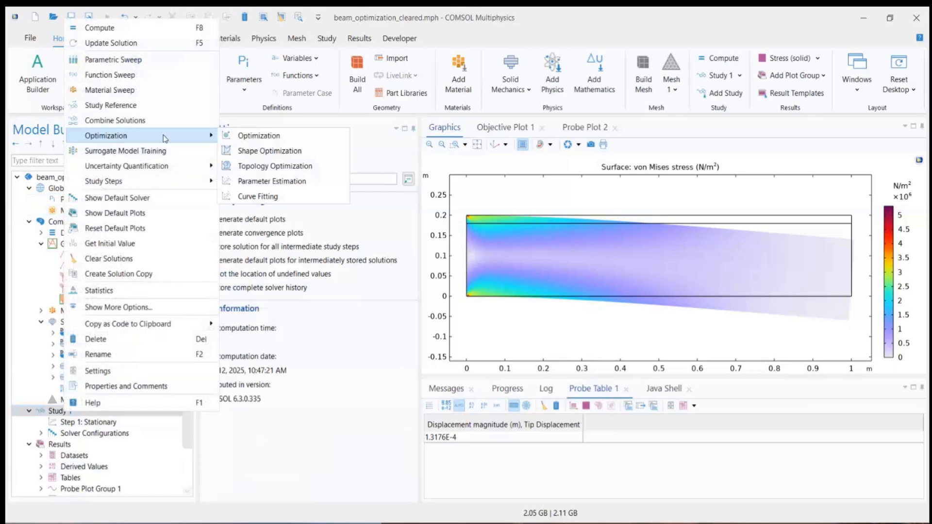
{"action": "left_click", "coordinate": [259, 137]}
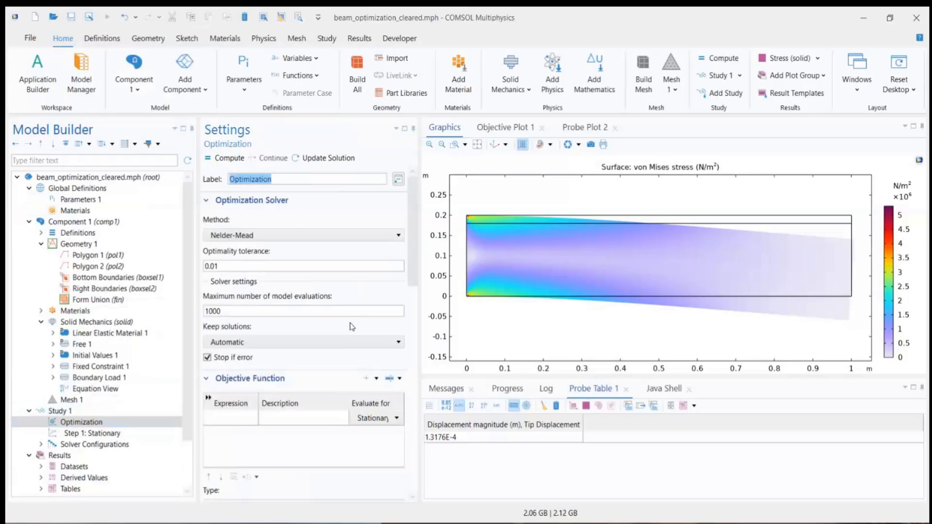
{"action": "left_click", "coordinate": [206, 201]}
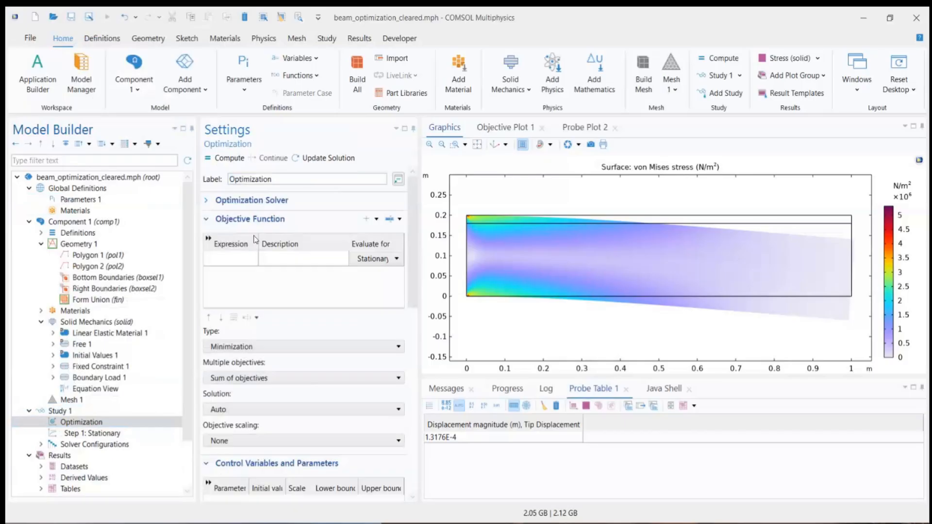
{"action": "left_click", "coordinate": [243, 261]}
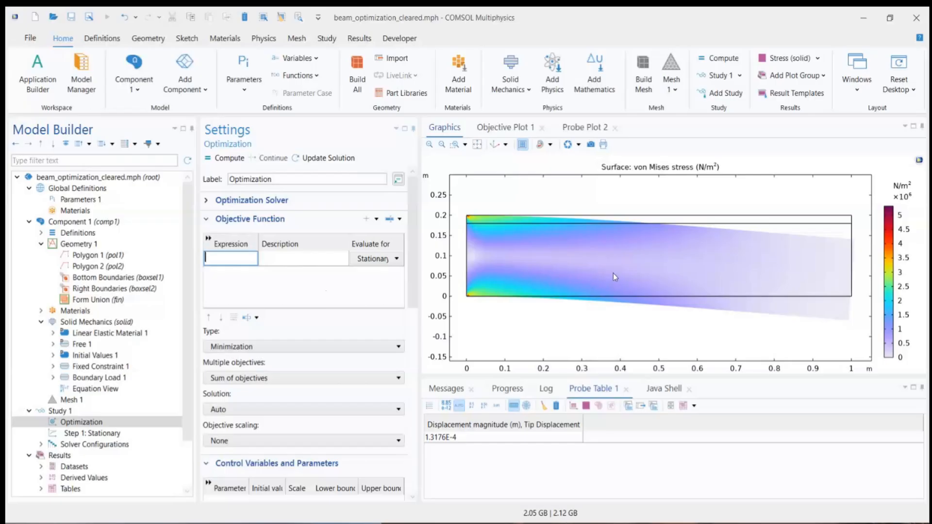
Step: Add a Mass Properties physics utility to the Definitions of Component 1
{"action": "right_click", "coordinate": [70, 233]}
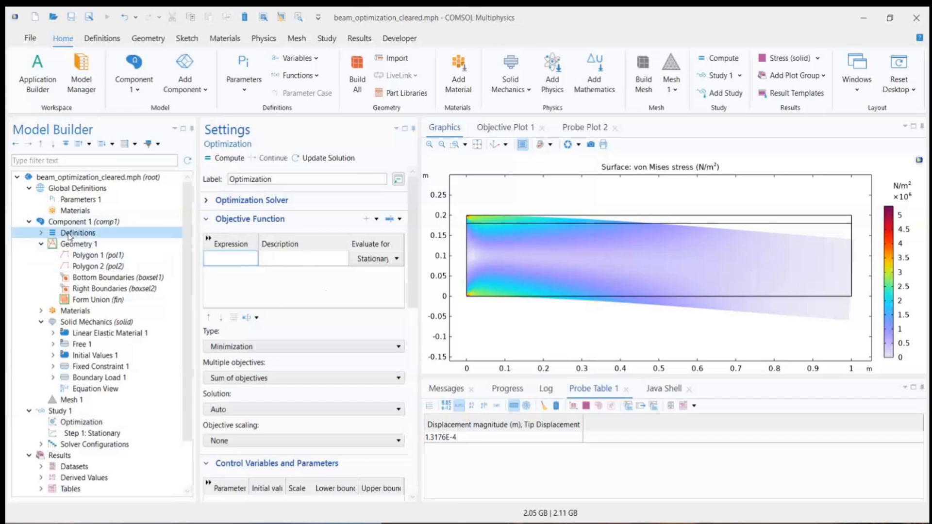
{"action": "left_click", "coordinate": [60, 235]}
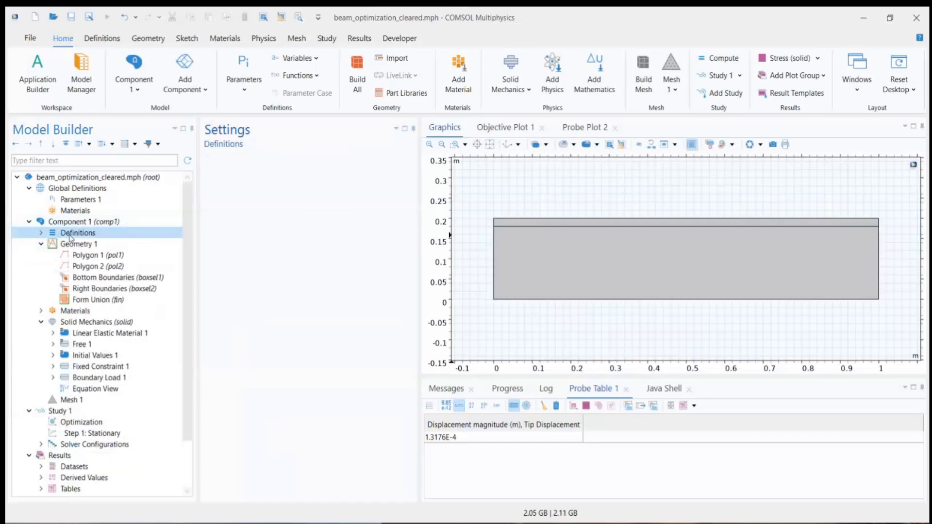
{"action": "right_click", "coordinate": [89, 236]}
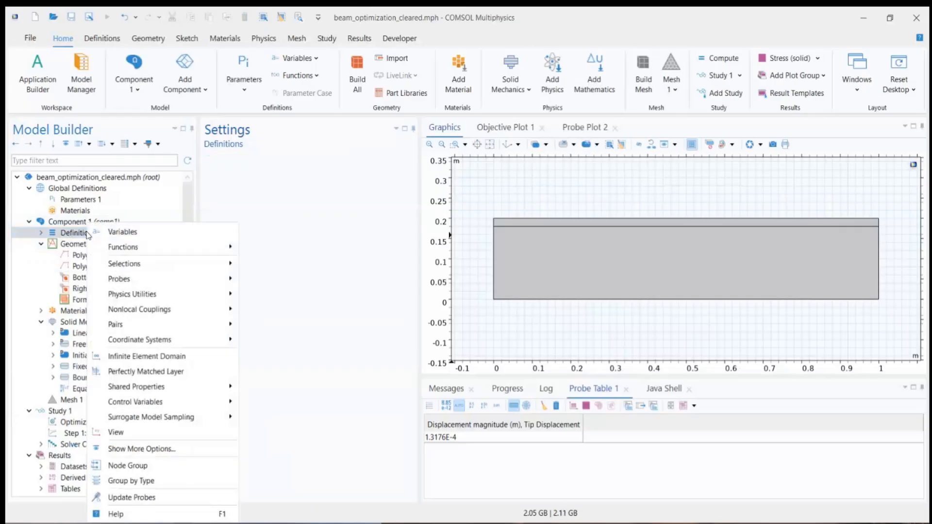
{"action": "mouse_move", "coordinate": [121, 297]}
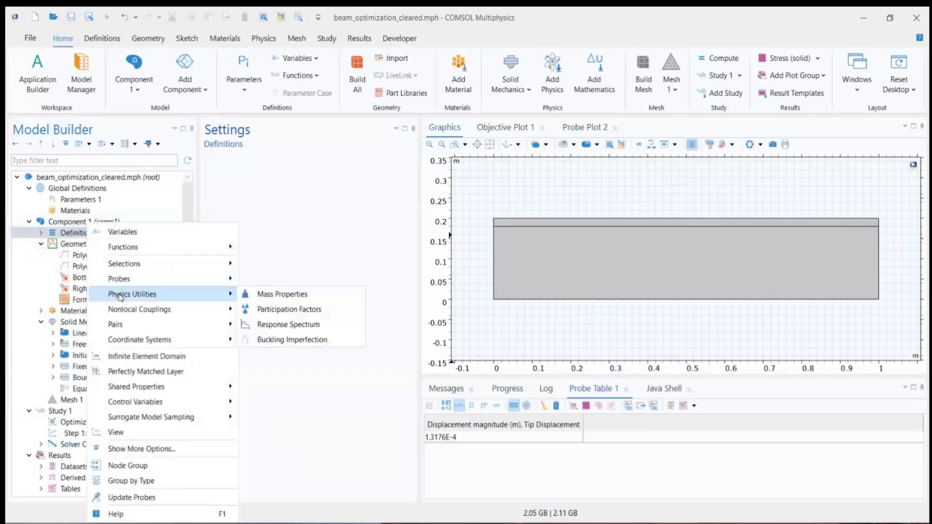
{"action": "left_click", "coordinate": [275, 294]}
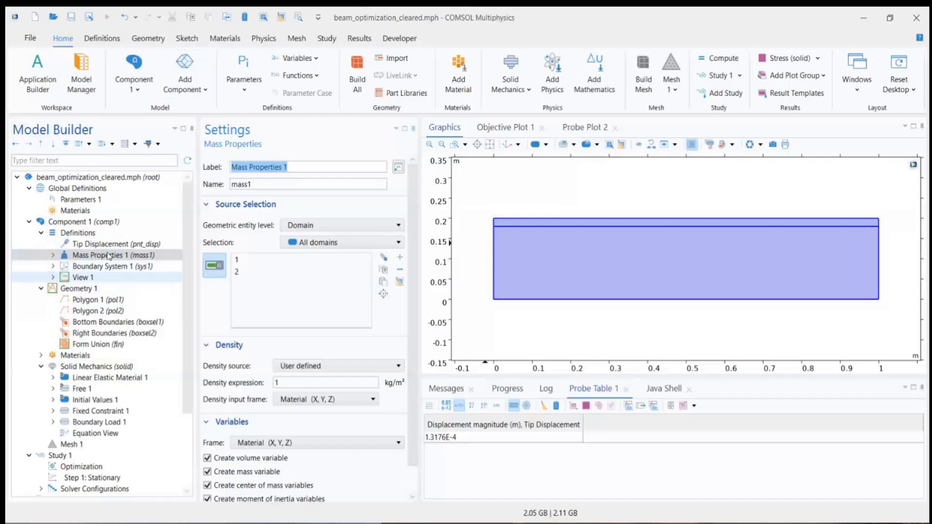
{"action": "mouse_move", "coordinate": [190, 285]}
{"action": "left_mouse_down"}
{"action": "mouse_move", "coordinate": [197, 345]}
{"action": "mouse_move", "coordinate": [184, 296]}
{"action": "left_mouse_up"}
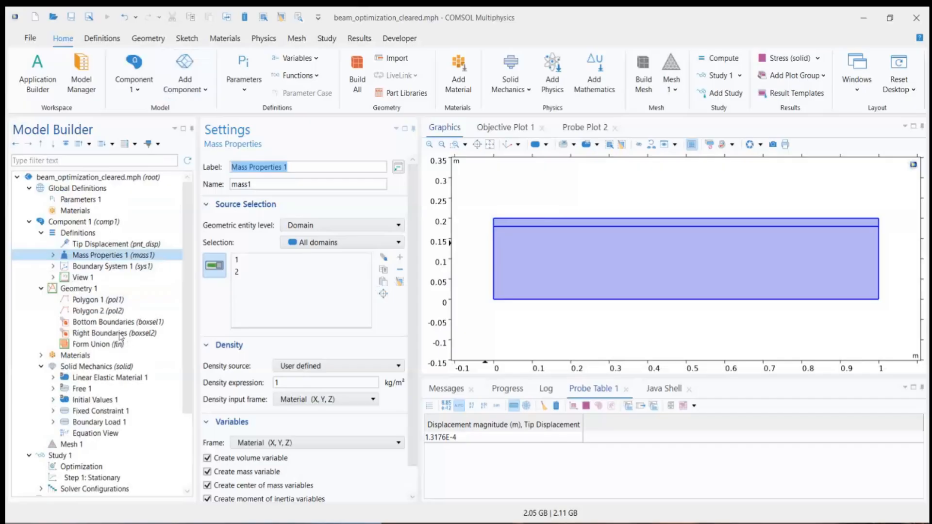
Step: Set the Optimization objective function to the mass variable comp1.mass1.mass from Mass Properties 1
{"action": "scroll", "coordinate": [105, 291], "scroll_direction": "down", "scroll_amount": 3}
{"action": "left_click", "coordinate": [93, 377]}
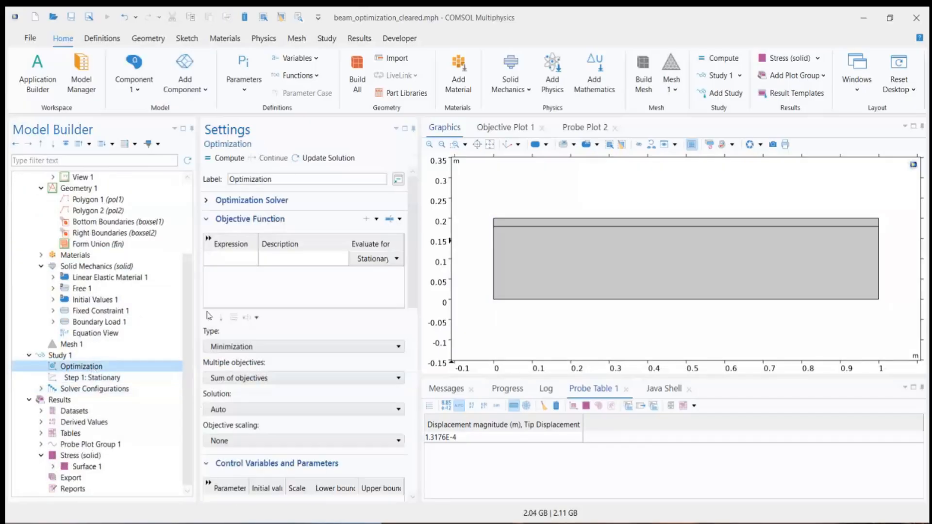
{"action": "left_click", "coordinate": [230, 259]}
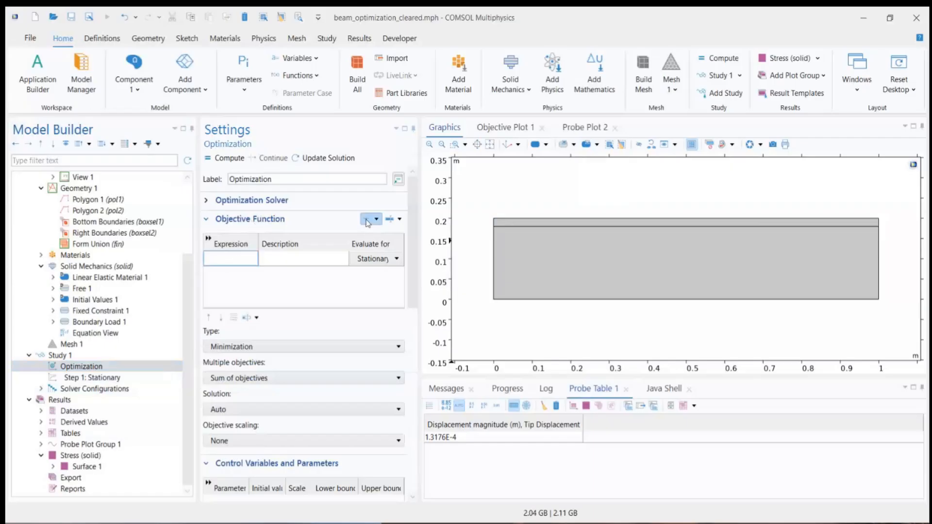
{"action": "left_click", "coordinate": [369, 222]}
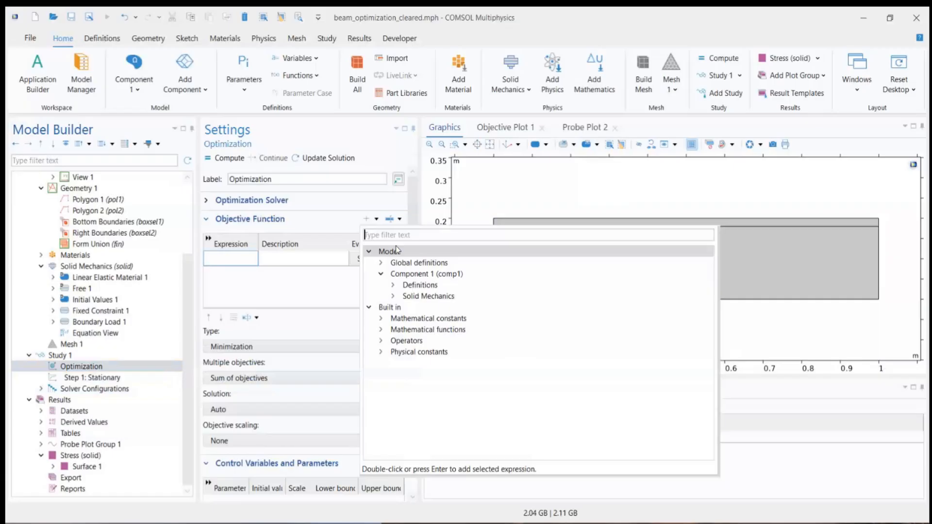
{"action": "left_click", "coordinate": [393, 286]}
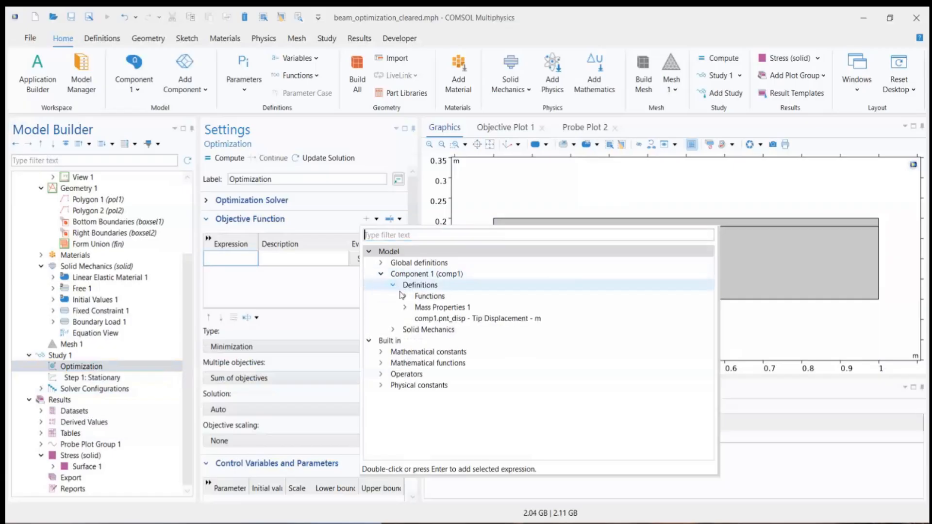
{"action": "left_click", "coordinate": [406, 308]}
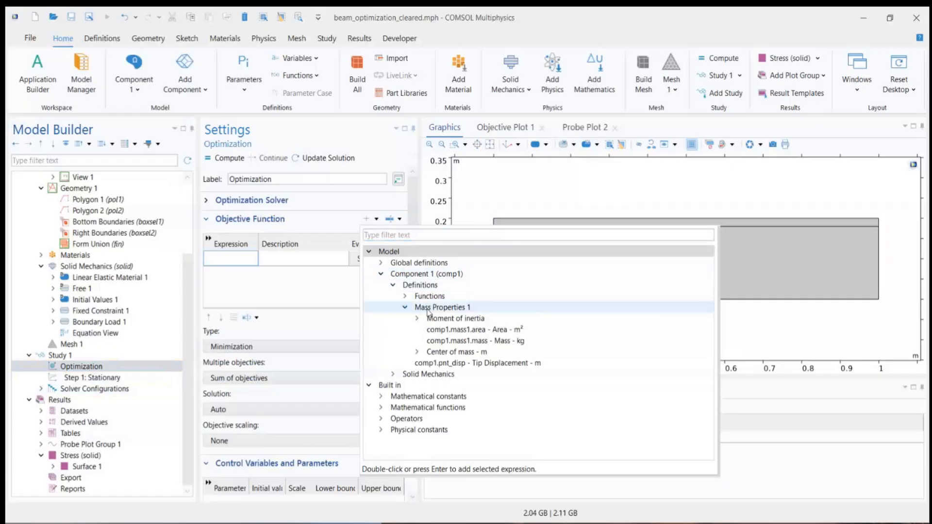
{"action": "left_click", "coordinate": [447, 342]}
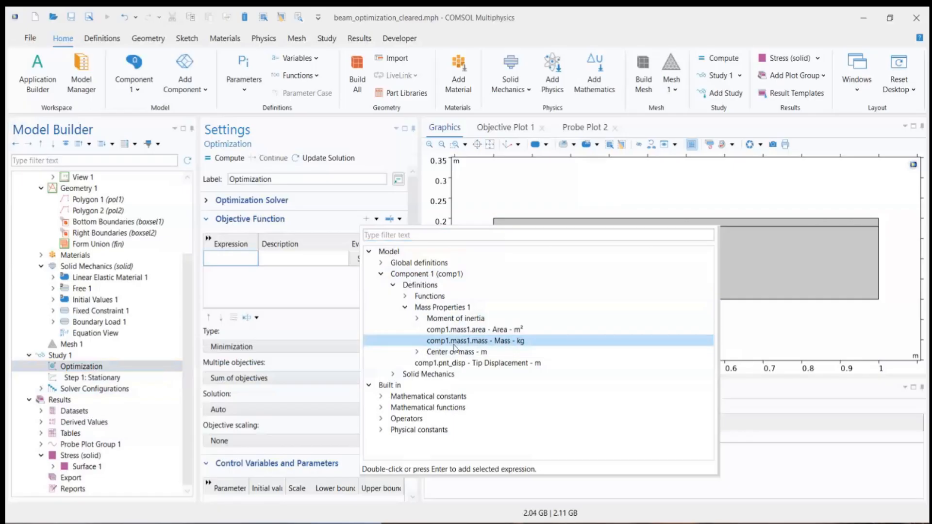
{"action": "double_click", "coordinate": [504, 341]}
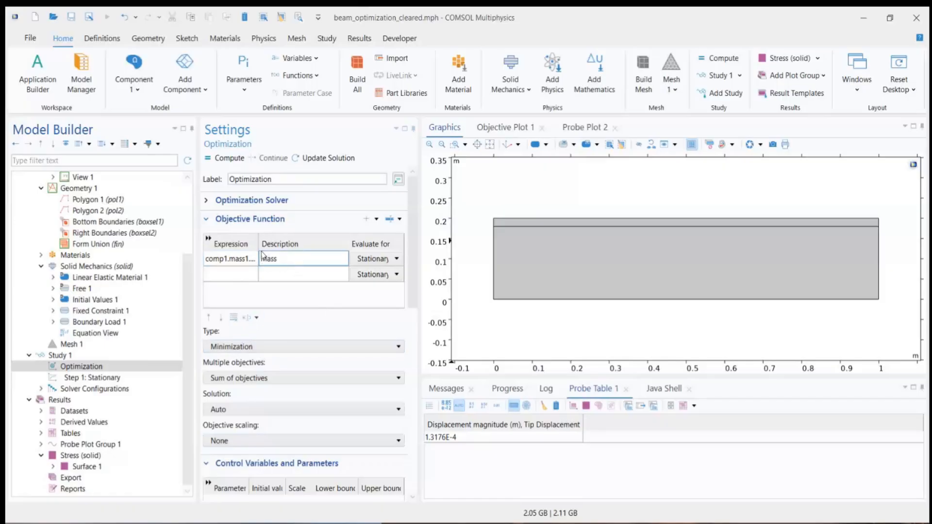
Step: Add Yopt1 and Yopt2 as control parameters of the Optimization step
{"action": "left_click", "coordinate": [207, 220]}
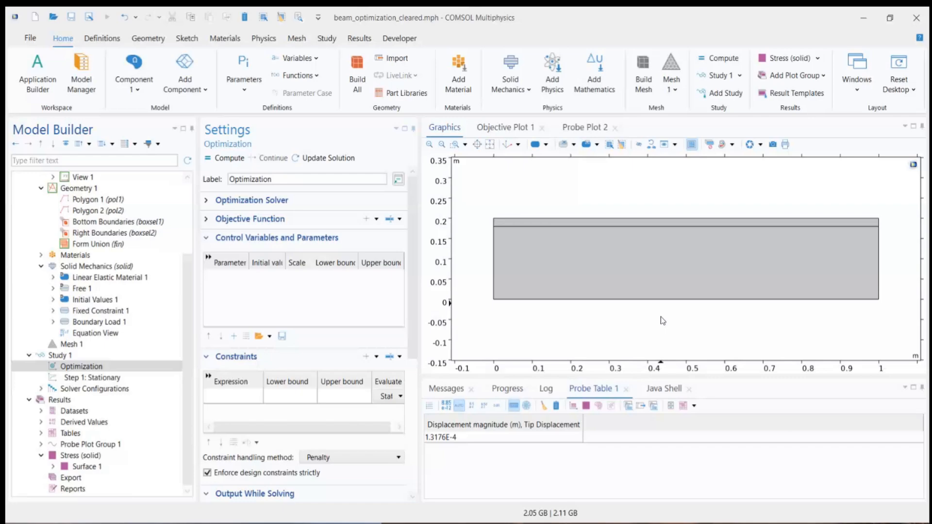
{"action": "left_click", "coordinate": [234, 336]}
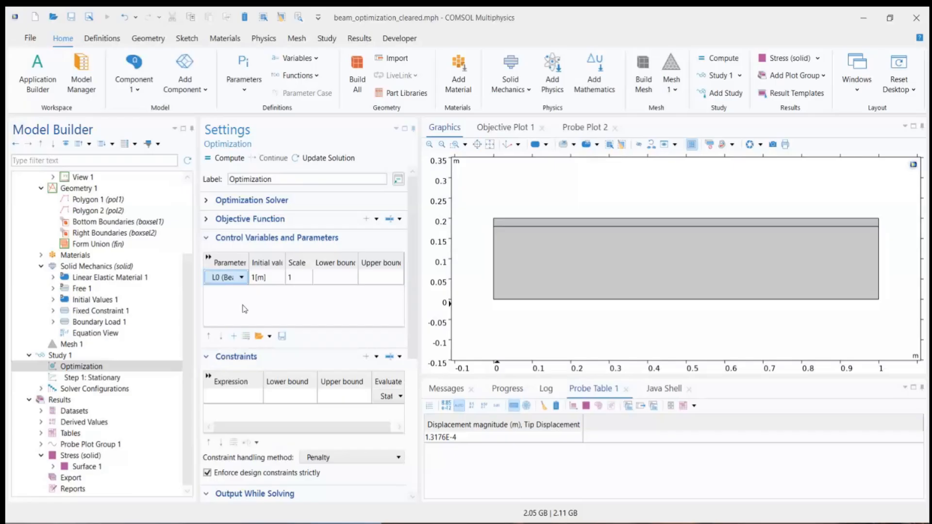
{"action": "left_click", "coordinate": [241, 279]}
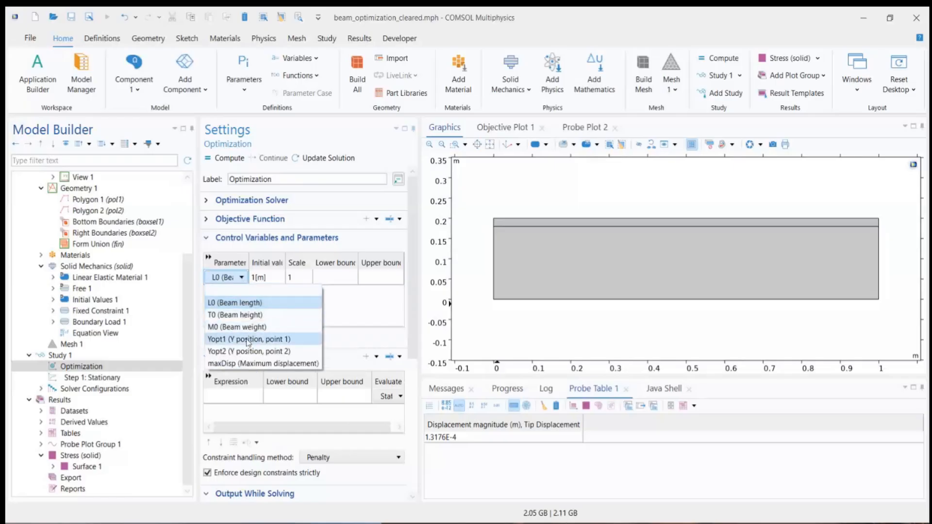
{"action": "left_click", "coordinate": [248, 339]}
{"action": "left_click", "coordinate": [233, 336]}
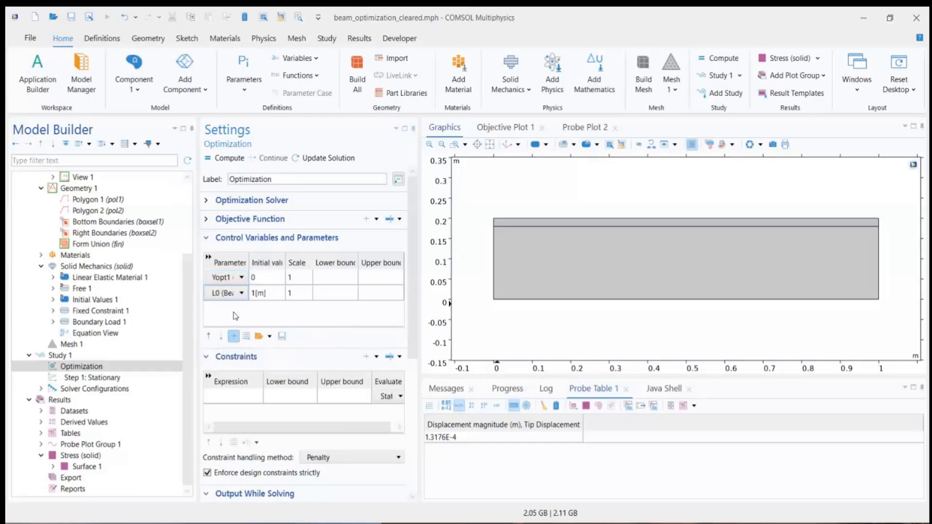
{"action": "left_click", "coordinate": [242, 293]}
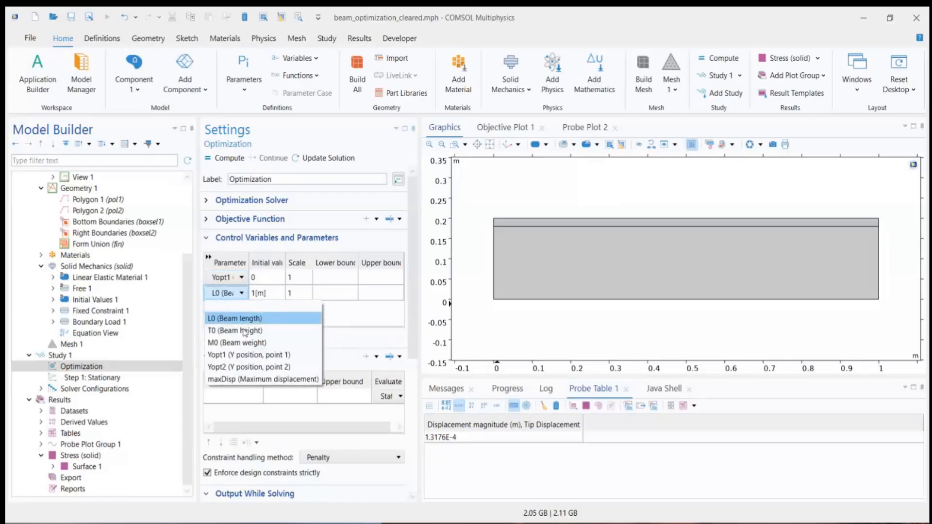
{"action": "left_click", "coordinate": [246, 367]}
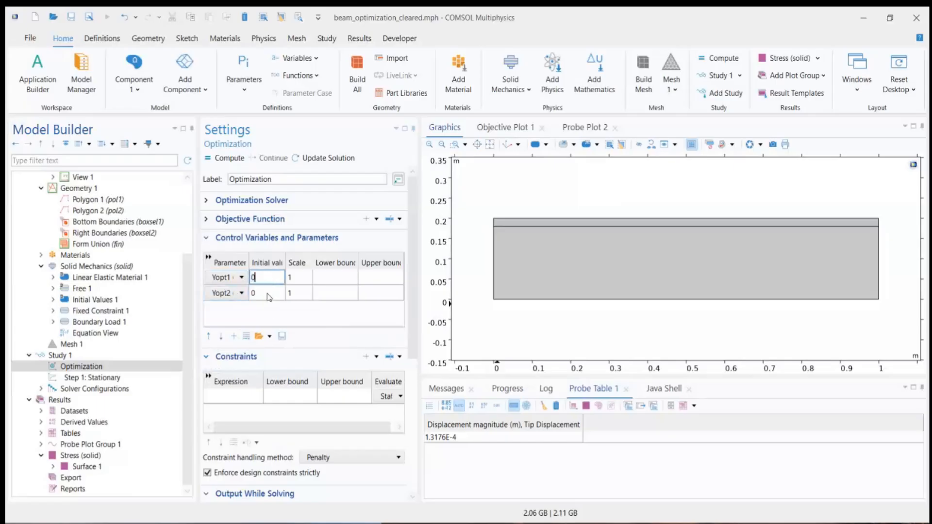
Step: Set the initial values of Yopt1 and Yopt2 to 0[m] in the Optimization step
{"action": "double_click", "coordinate": [269, 293]}
{"action": "left_click", "coordinate": [269, 278]}
{"action": "type", "text": "[m]"}
{"action": "left_click", "coordinate": [271, 293]}
{"action": "type", "text": "[m"}
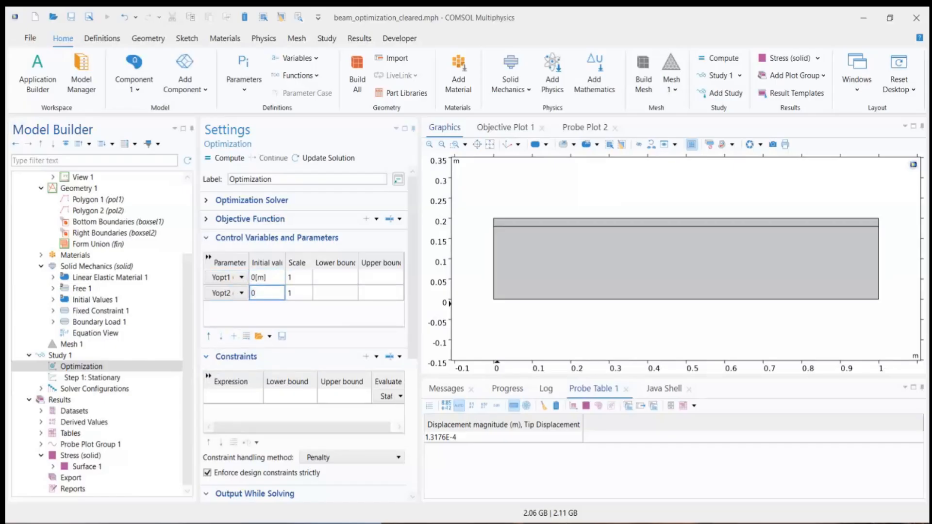
{"action": "type", "text": "]"}
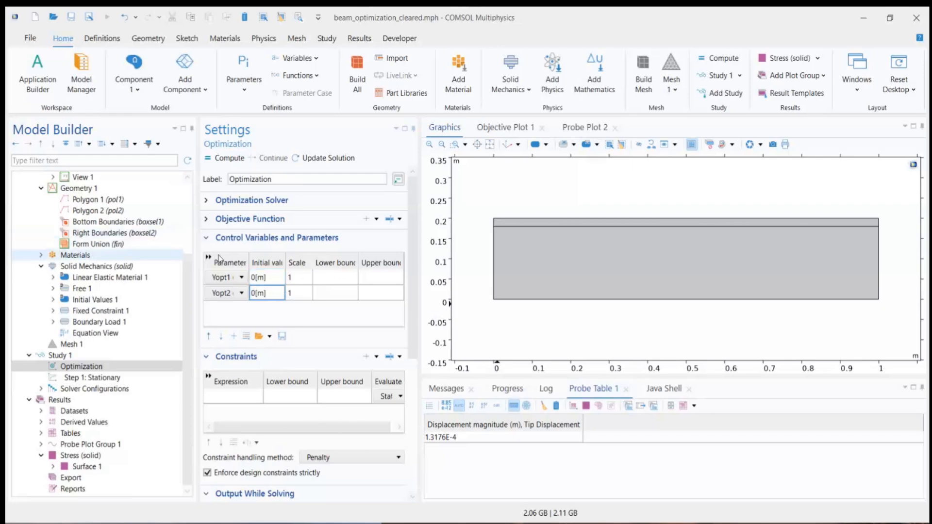
Step: Set the lower bounds of both control parameters, Yopt1 and Yopt2, to 0
{"action": "left_click", "coordinate": [327, 282]}
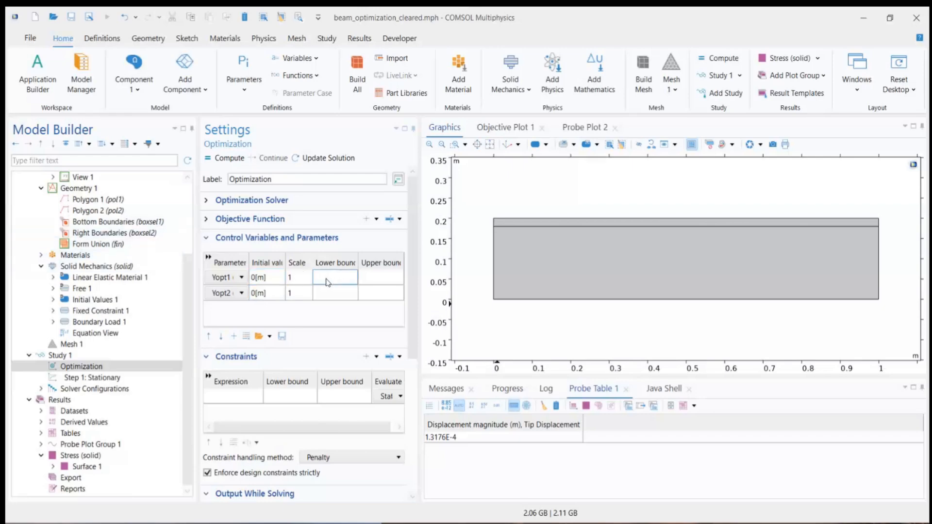
{"action": "left_click", "coordinate": [297, 280]}
{"action": "left_click", "coordinate": [334, 279]}
{"action": "type", "text": "0"}
{"action": "left_click", "coordinate": [327, 291]}
{"action": "type", "text": "0"}
Step: Set the upper bounds of both Yopt1 and Yopt2 to 0.9*T0
{"action": "left_click", "coordinate": [375, 277]}
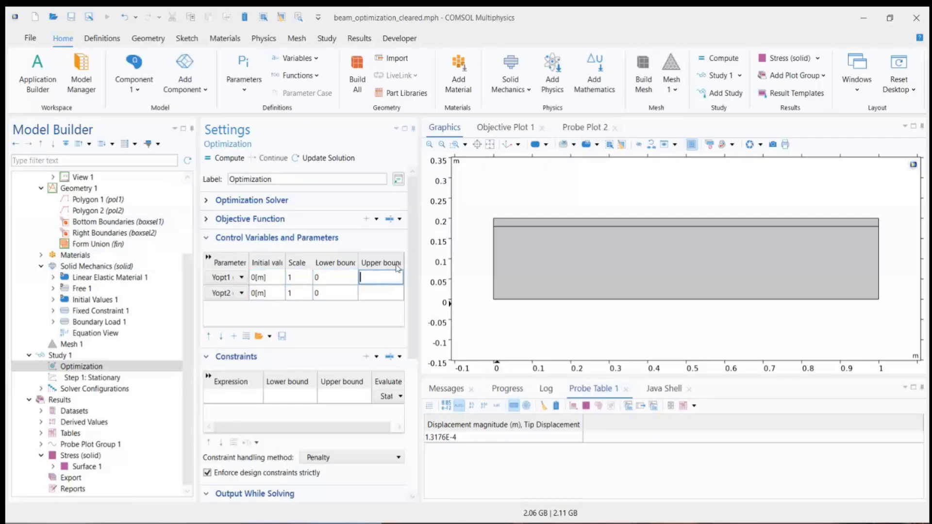
{"action": "type", "text": "0.9*T0"}
{"action": "left_click", "coordinate": [383, 291]}
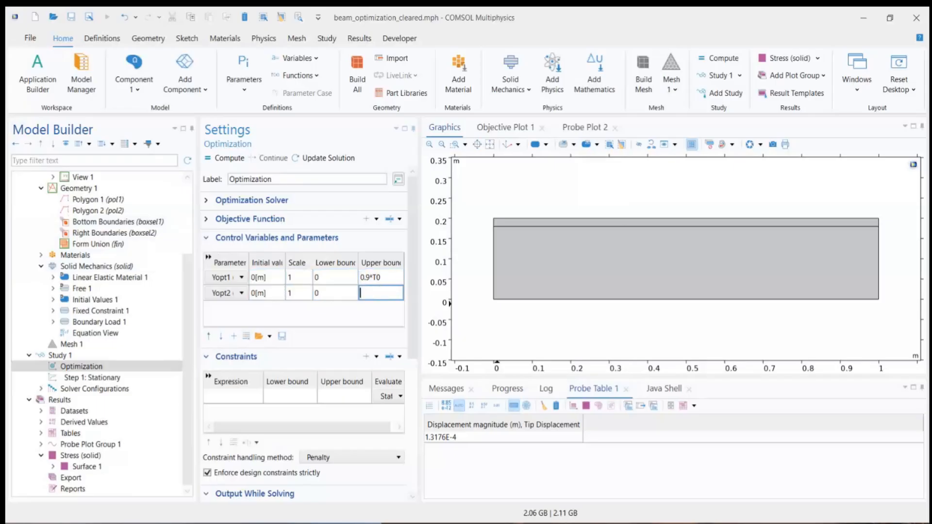
{"action": "type", "text": "0.9*T0"}
{"action": "left_click", "coordinate": [388, 277]}
Step: Examine the y-coordinates of Polygon 2 and highlight its two end points in the geometry
{"action": "scroll", "coordinate": [114, 257], "scroll_direction": "up", "scroll_amount": 3}
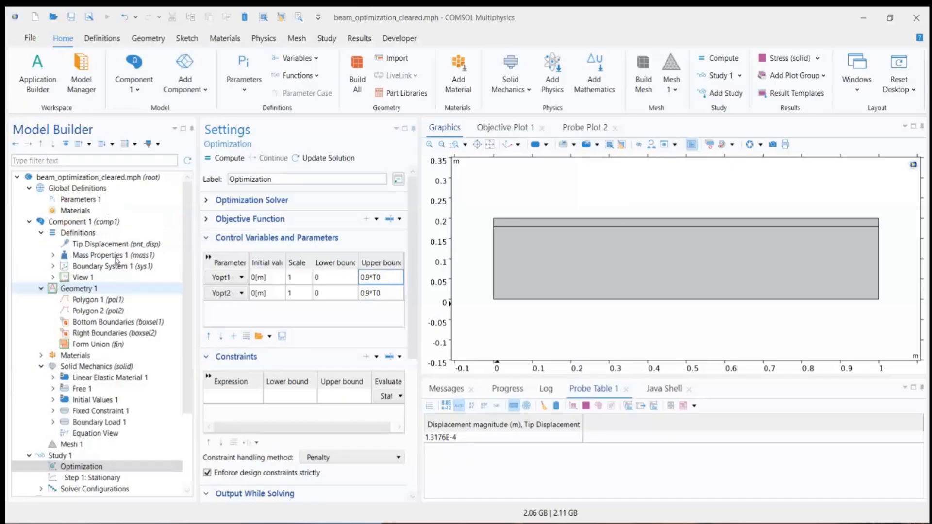
{"action": "left_click", "coordinate": [107, 312]}
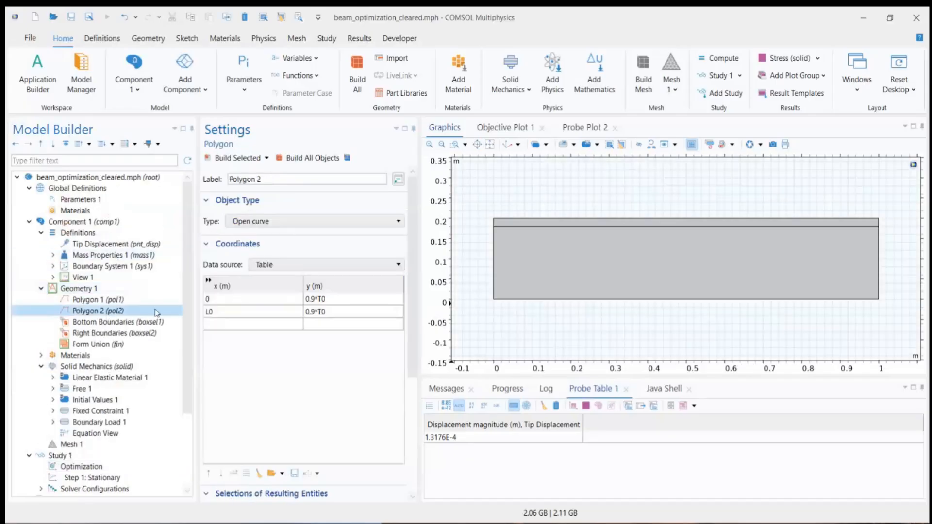
{"action": "left_click", "coordinate": [318, 301]}
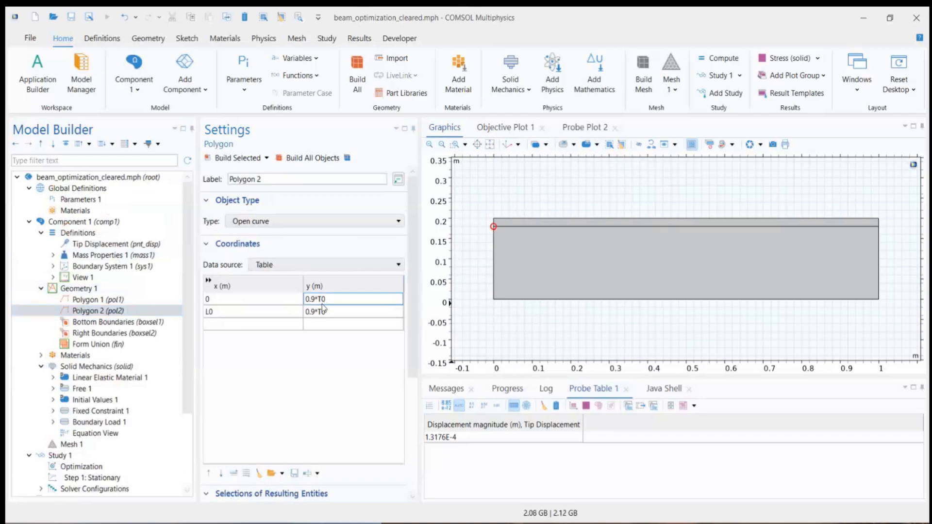
{"action": "left_click", "coordinate": [331, 310]}
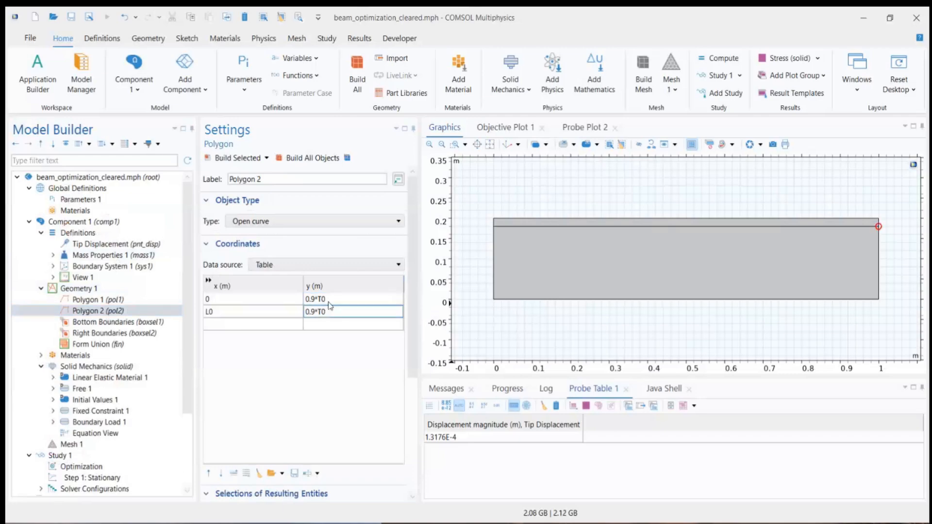
{"action": "left_click", "coordinate": [330, 301]}
{"action": "left_click", "coordinate": [334, 314]}
{"action": "left_click", "coordinate": [333, 302]}
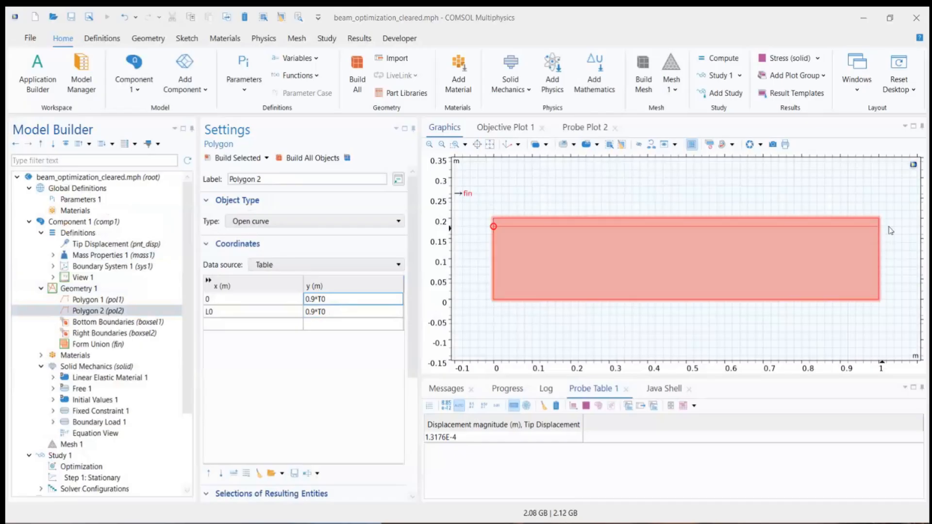
{"action": "left_click", "coordinate": [346, 307]}
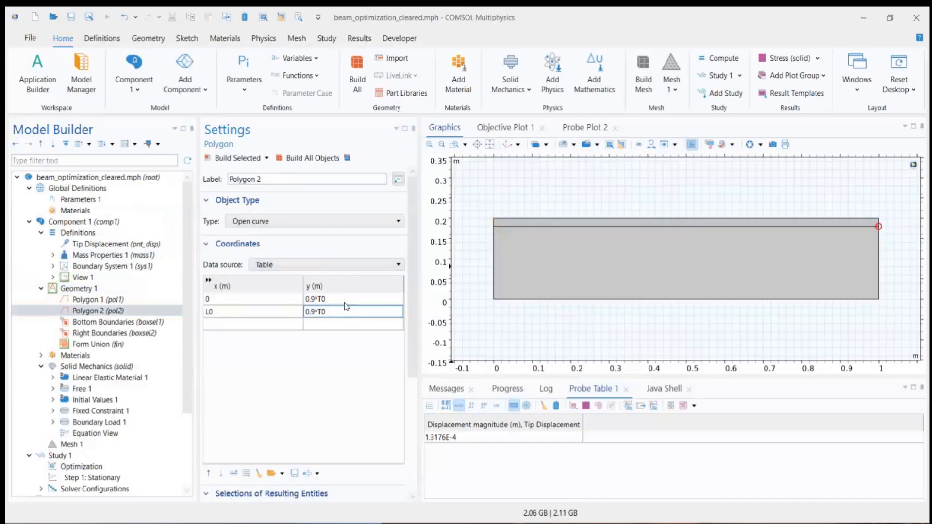
{"action": "left_click", "coordinate": [350, 299]}
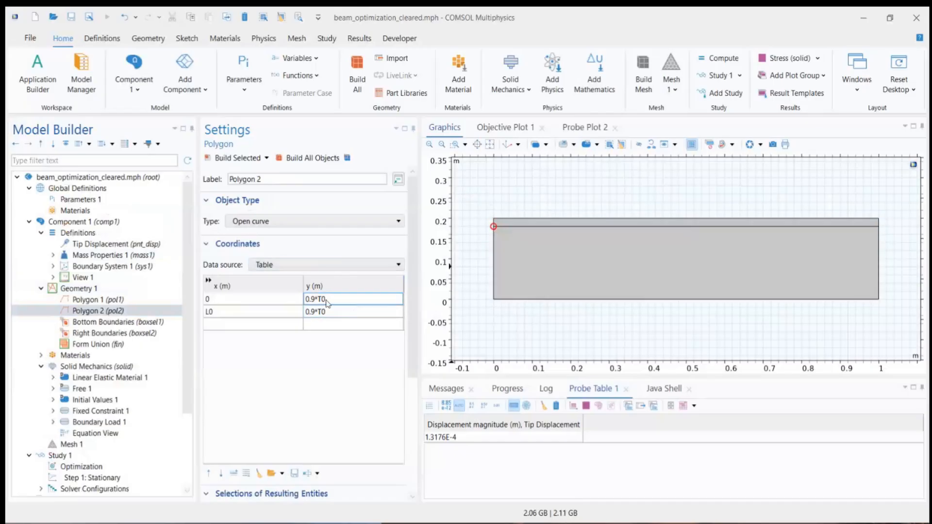
Step: Evaluate 0.9*T0 in a temporary unnamed row of Parameters 1 and delete that row
{"action": "left_click", "coordinate": [88, 201]}
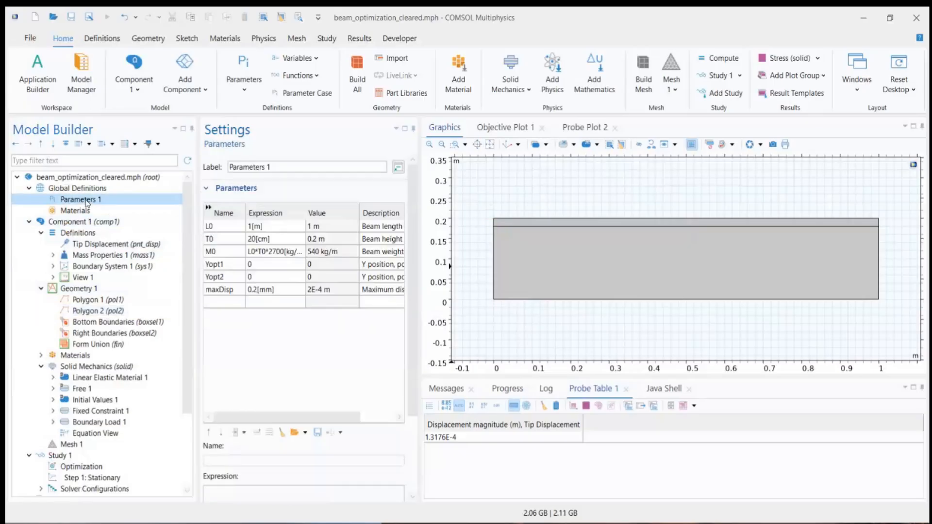
{"action": "left_click", "coordinate": [266, 241]}
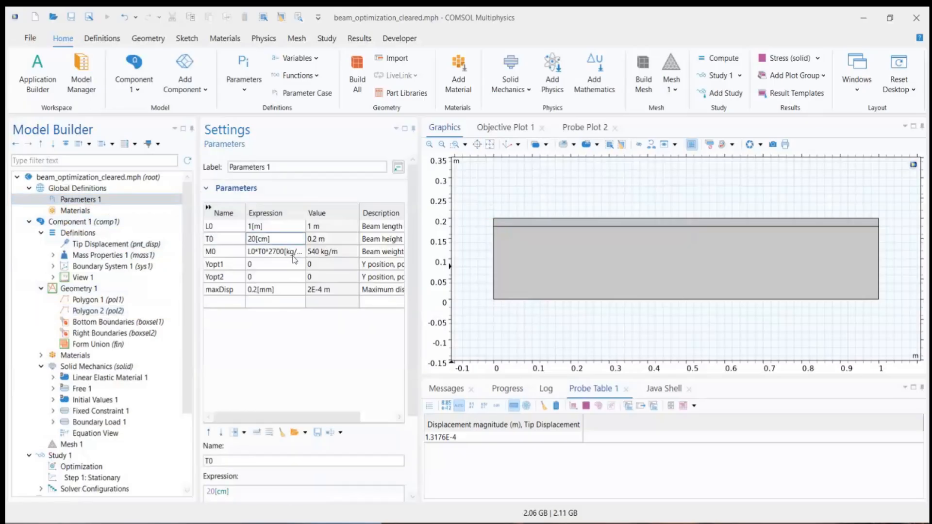
{"action": "left_click", "coordinate": [294, 302]}
{"action": "type", "text": "0.9*"}
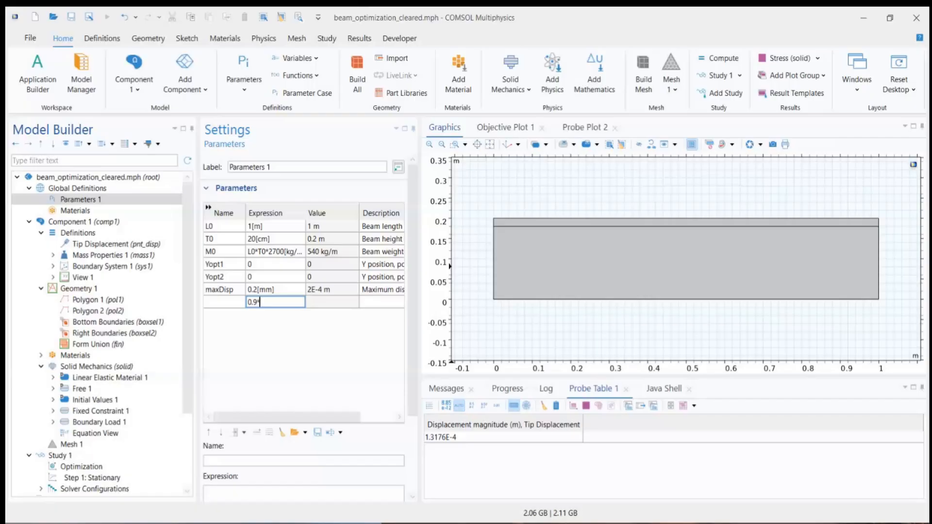
{"action": "type", "text": "T0"}
{"action": "key", "text": "Return"}
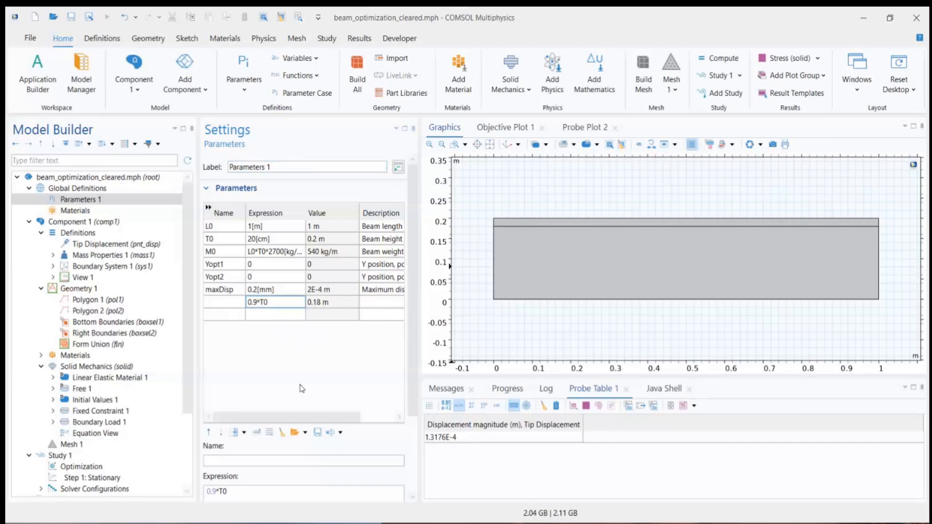
{"action": "left_click", "coordinate": [270, 435]}
Step: Look up the variable name and selected point of the Tip Displacement probe for the optimization constraint, and view the available probe types
{"action": "scroll", "coordinate": [115, 374], "scroll_direction": "down", "scroll_amount": 3}
{"action": "left_click", "coordinate": [114, 367]}
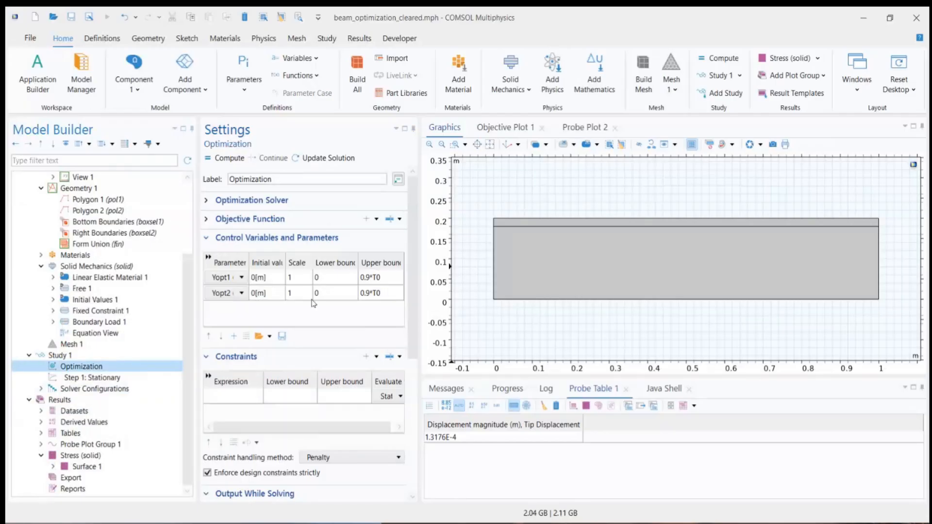
{"action": "left_click", "coordinate": [234, 396]}
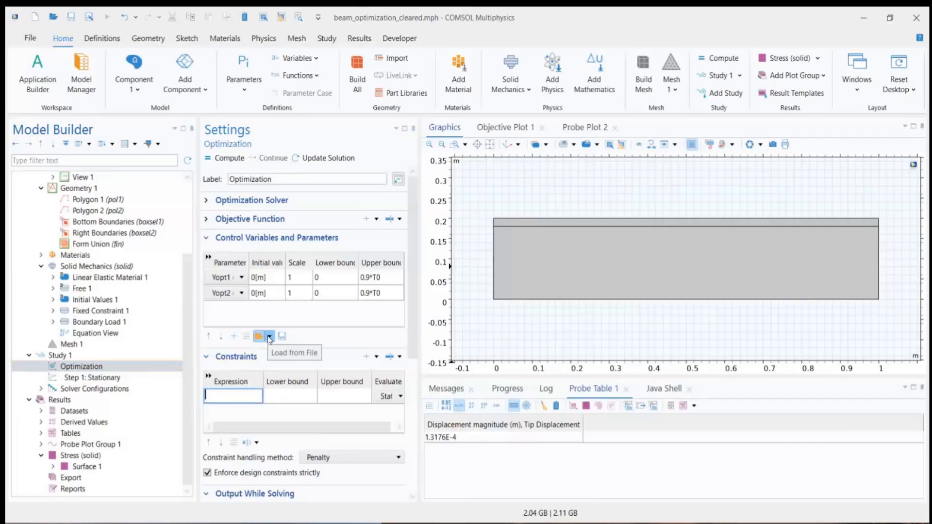
{"action": "scroll", "coordinate": [103, 248], "scroll_direction": "up", "scroll_amount": 3}
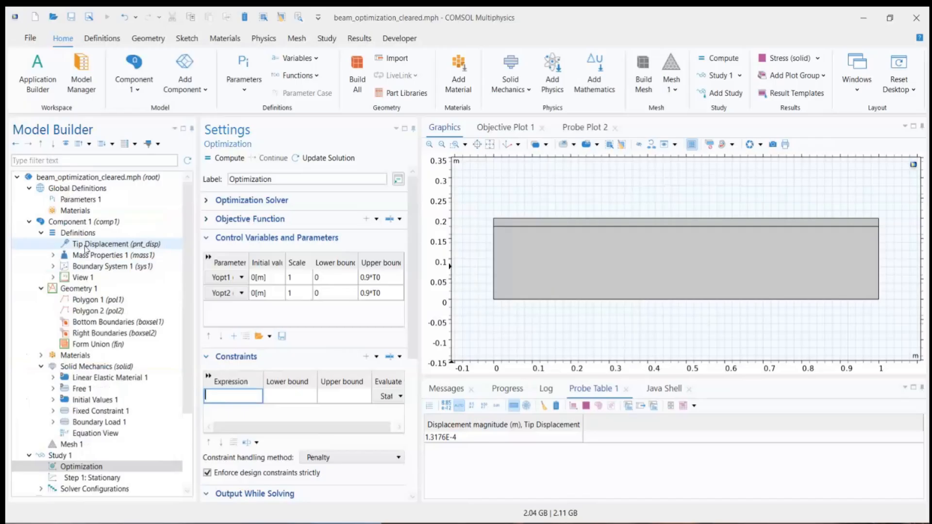
{"action": "left_click", "coordinate": [88, 247]}
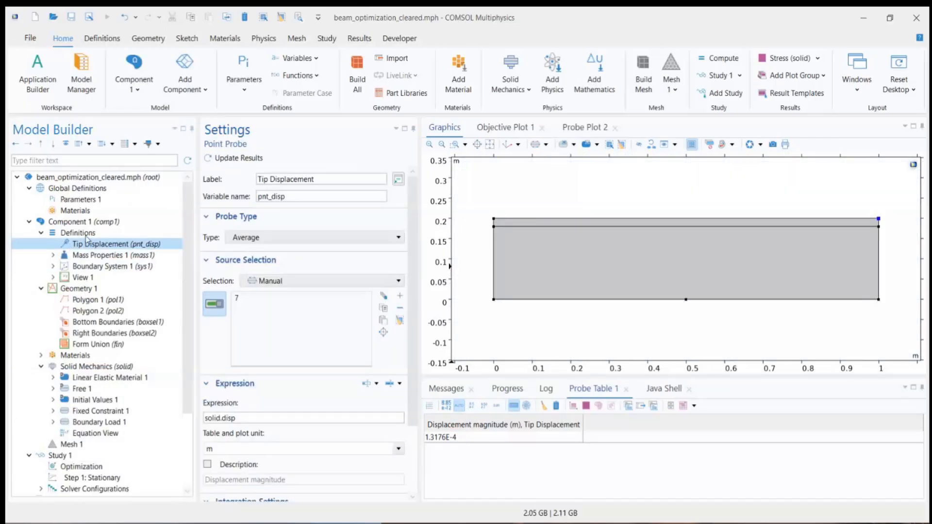
{"action": "right_click", "coordinate": [81, 234]}
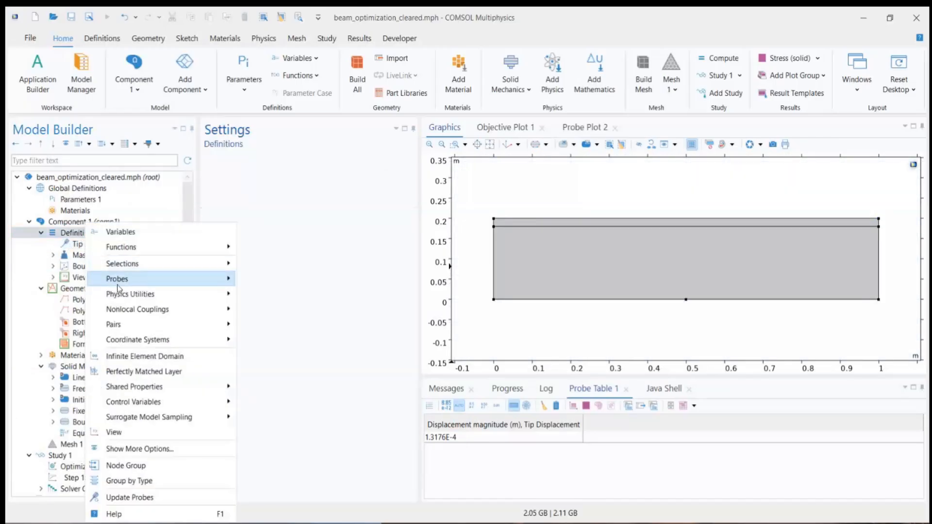
{"action": "mouse_move", "coordinate": [120, 284]}
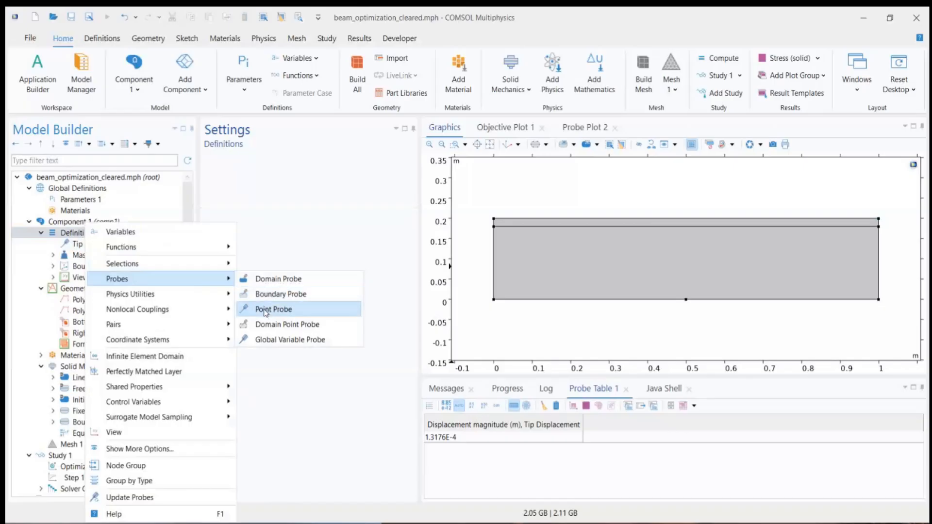
{"action": "left_click", "coordinate": [70, 246]}
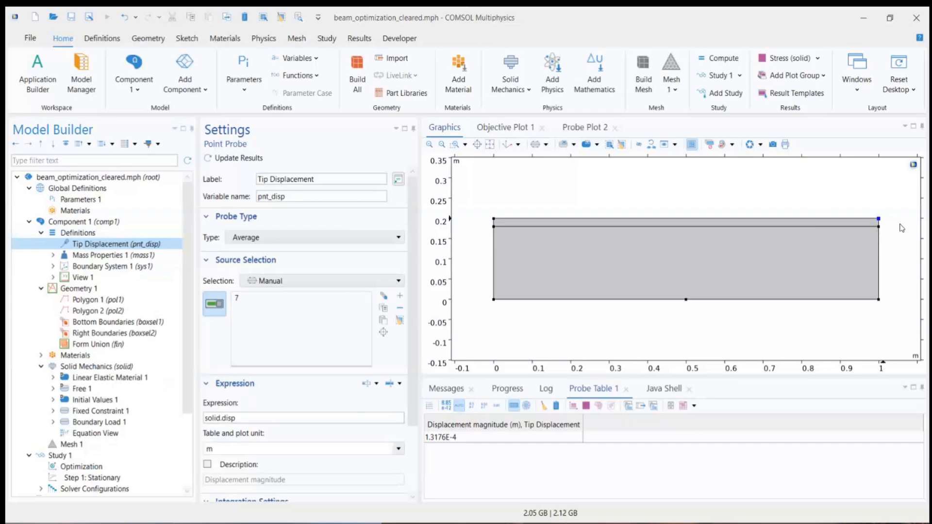
Step: Enter comp1.pnt_disp/maxDisp as the constraint expression in the Optimization step
{"action": "scroll", "coordinate": [131, 393], "scroll_direction": "down", "scroll_amount": 3}
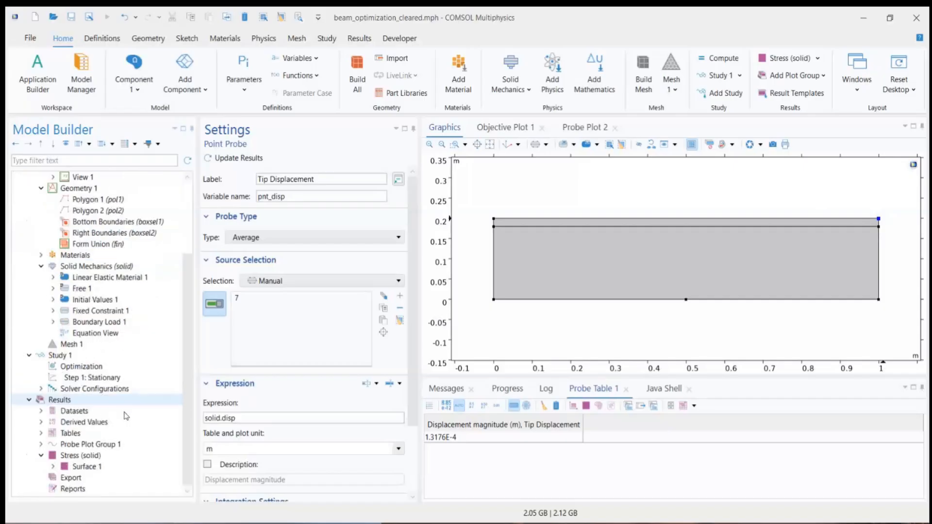
{"action": "left_click", "coordinate": [107, 367]}
{"action": "left_click", "coordinate": [226, 398]}
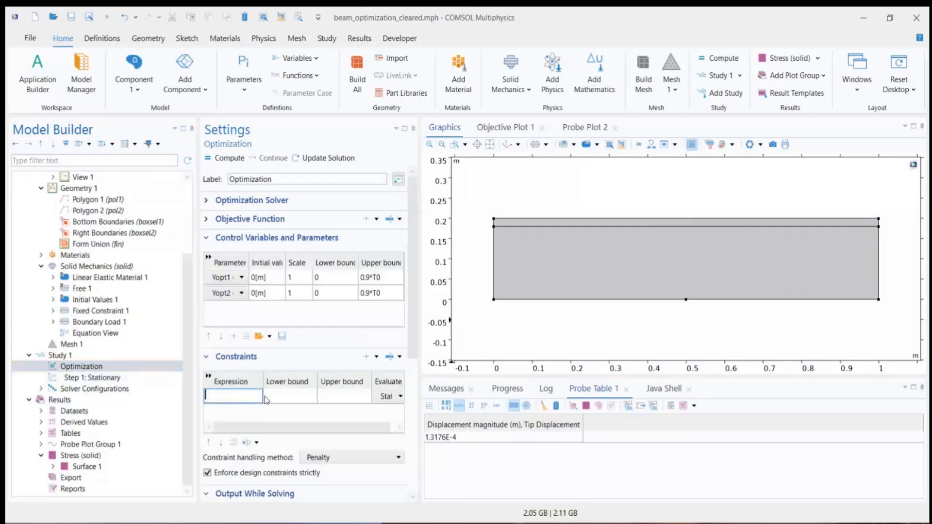
{"action": "type", "text": "comp1"}
{"action": "type", "text": "."}
{"action": "type", "text": "pnt_di"}
{"action": "type", "text": "sp"}
{"action": "type", "text": "/"}
{"action": "type", "text": "max"}
{"action": "type", "text": "Dis"}
{"action": "type", "text": "p"}
Step: Set the upper bound of the displacement constraint to 1
{"action": "left_click", "coordinate": [334, 401]}
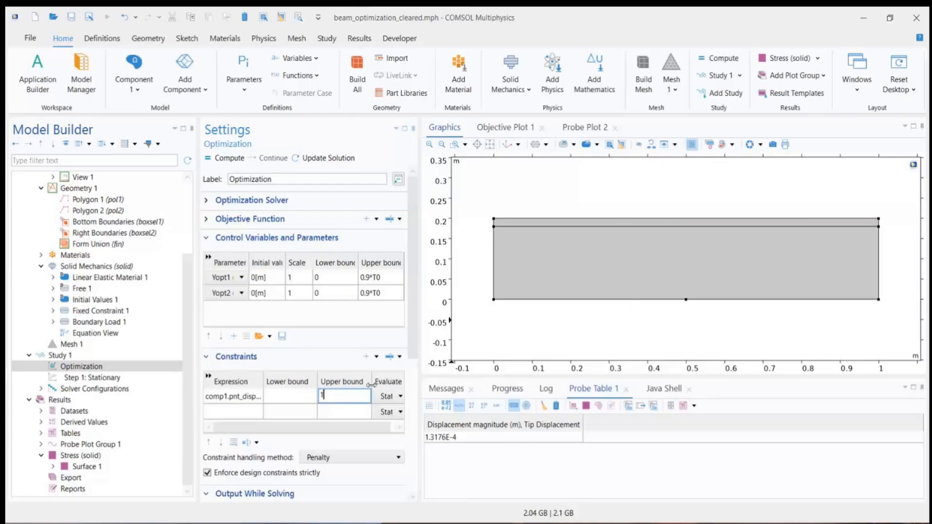
{"action": "type", "text": "1"}
{"action": "left_click", "coordinate": [248, 397]}
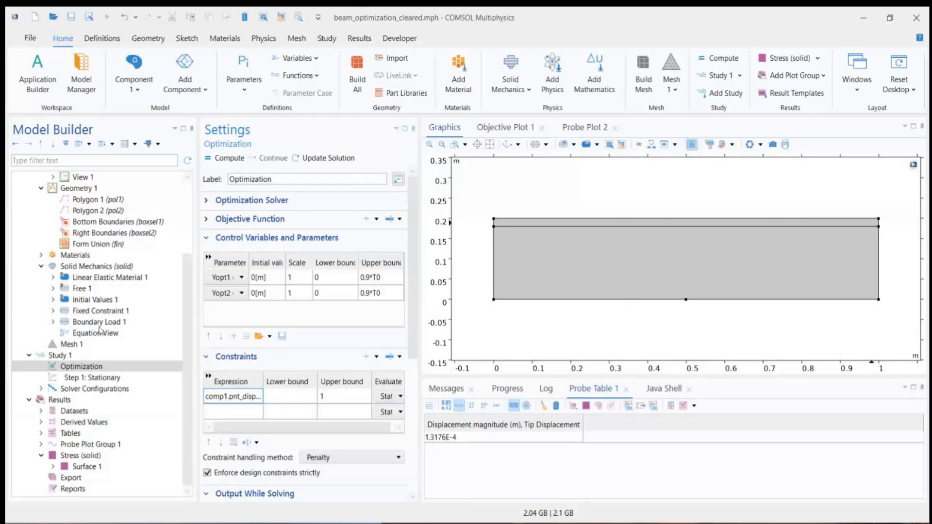
Step: Examine the point and expression used by the Tip Displacement probe
{"action": "scroll", "coordinate": [100, 331], "scroll_direction": "up", "scroll_amount": 2}
{"action": "left_click", "coordinate": [97, 211]}
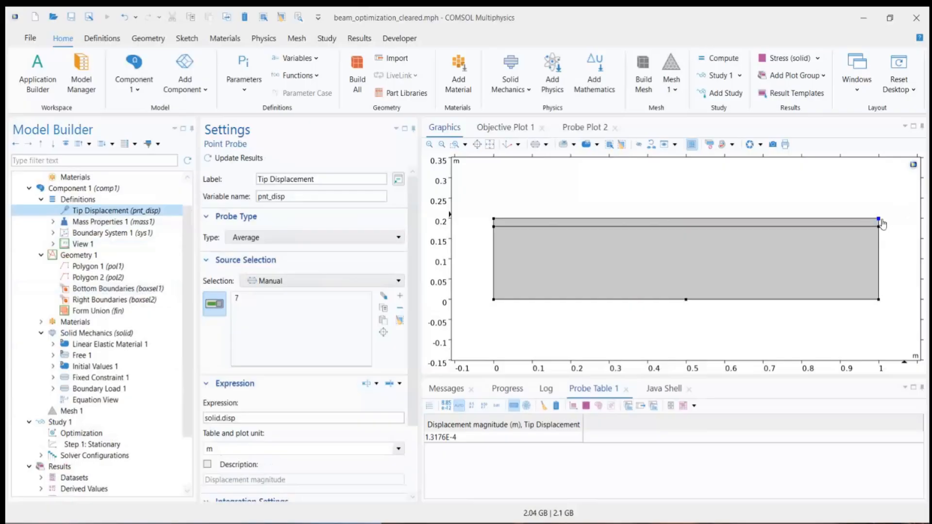
{"action": "left_click", "coordinate": [257, 418]}
{"action": "left_click_drag", "start_coordinate": [257, 418], "coordinate": [197, 419]}
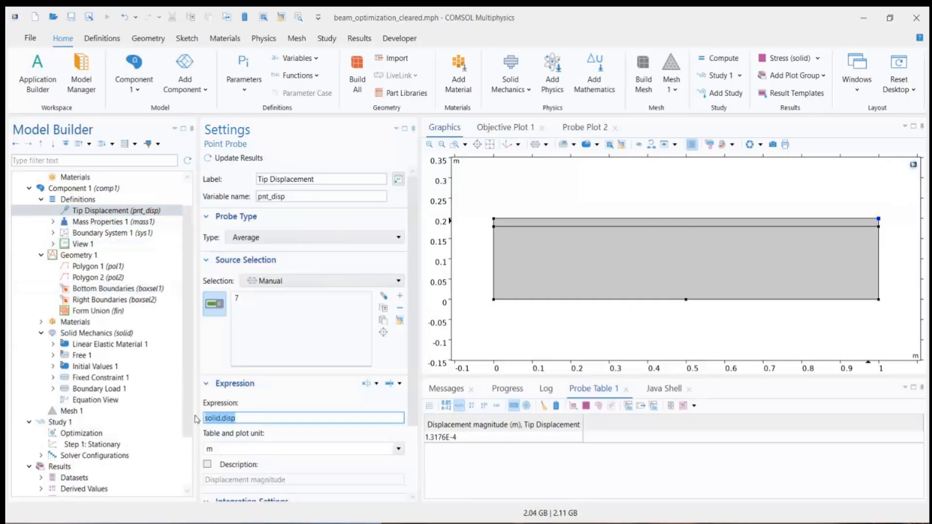
{"action": "left_click", "coordinate": [221, 418]}
{"action": "double_click", "coordinate": [205, 418]}
{"action": "double_click", "coordinate": [223, 418]}
{"action": "double_click", "coordinate": [212, 418]}
{"action": "left_click_drag", "start_coordinate": [223, 419], "coordinate": [237, 418]}
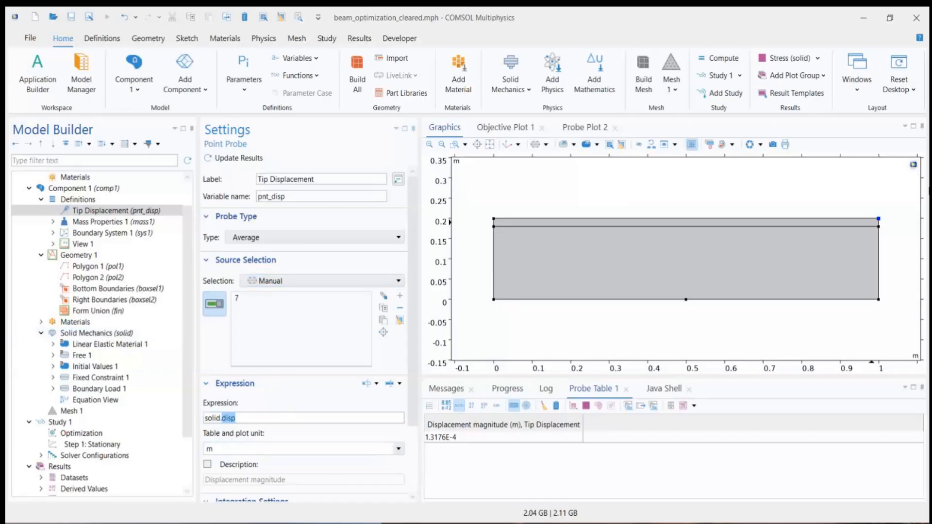
Step: Return to the Optimization step and review the constraint's full expression and its upper bound
{"action": "scroll", "coordinate": [82, 403], "scroll_direction": "down", "scroll_amount": 2}
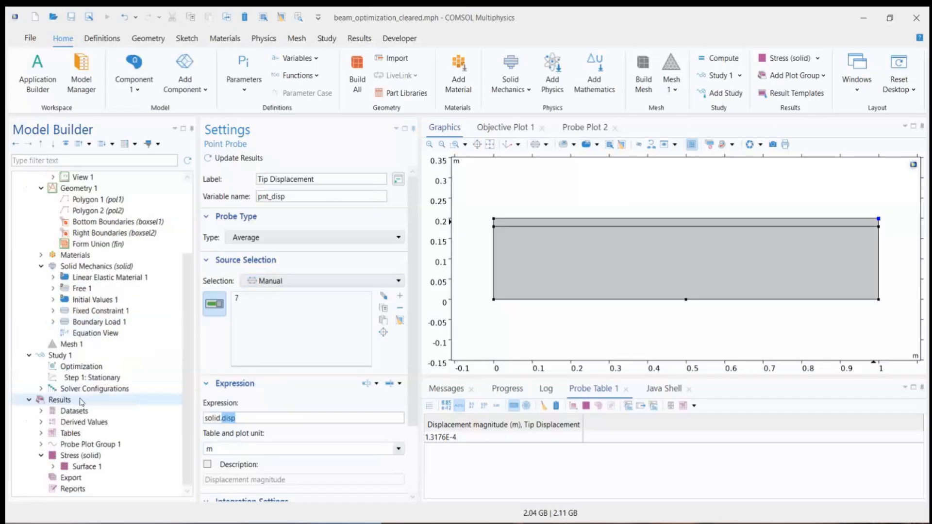
{"action": "left_click", "coordinate": [79, 378]}
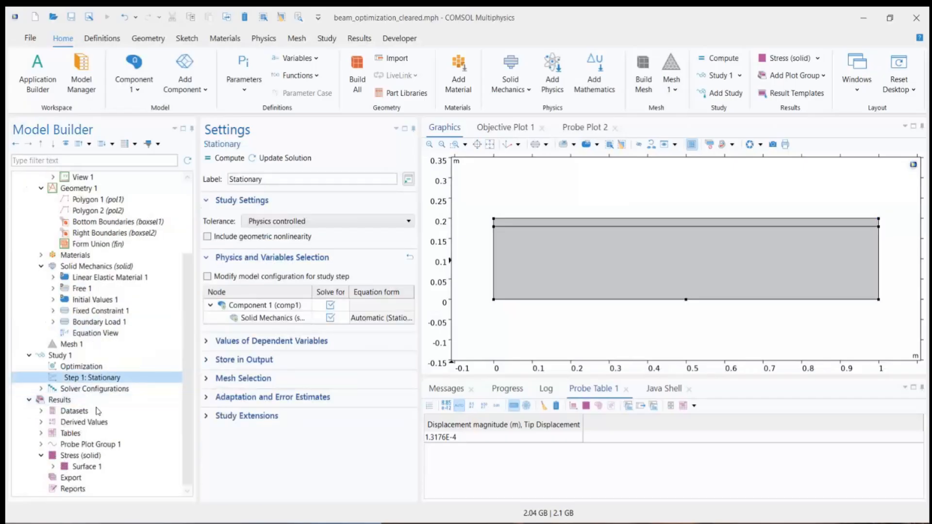
{"action": "left_click", "coordinate": [99, 368]}
{"action": "left_click", "coordinate": [237, 398]}
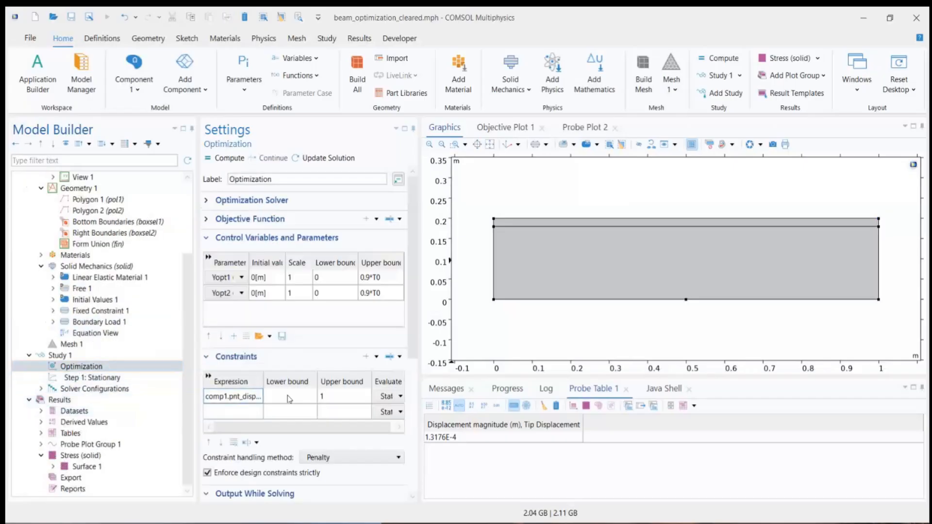
{"action": "left_click", "coordinate": [248, 397]}
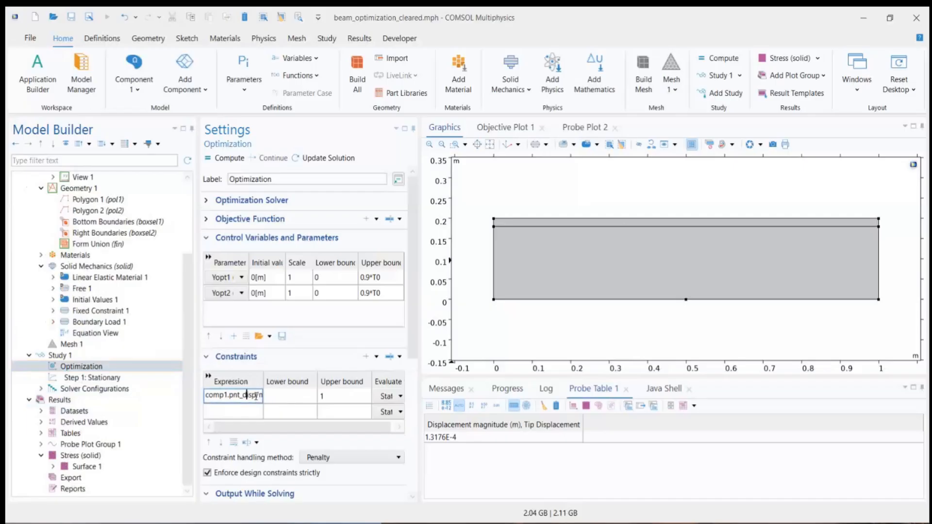
{"action": "left_click_drag", "start_coordinate": [256, 396], "coordinate": [202, 402]}
{"action": "left_click", "coordinate": [342, 399]}
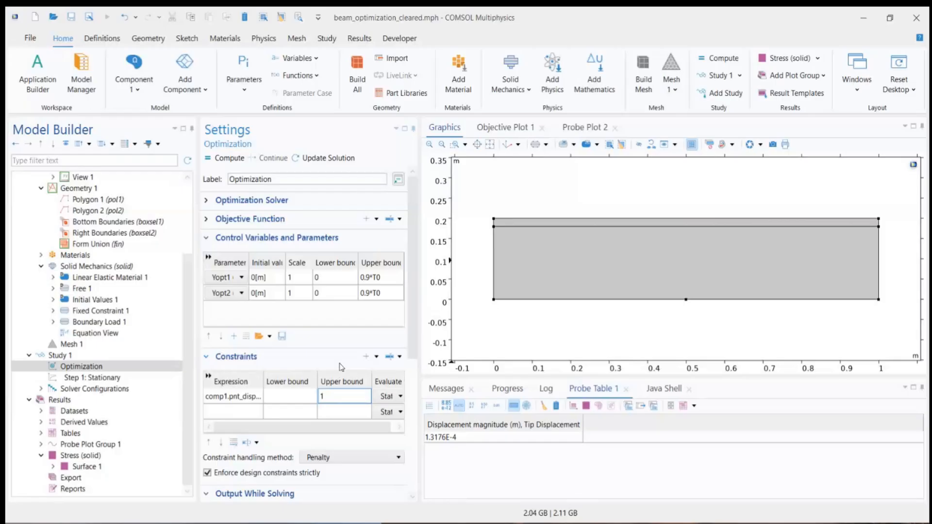
Step: Set the optimization solver method to COBYLA and review the solver, control variable and constraint settings
{"action": "left_click", "coordinate": [272, 203]}
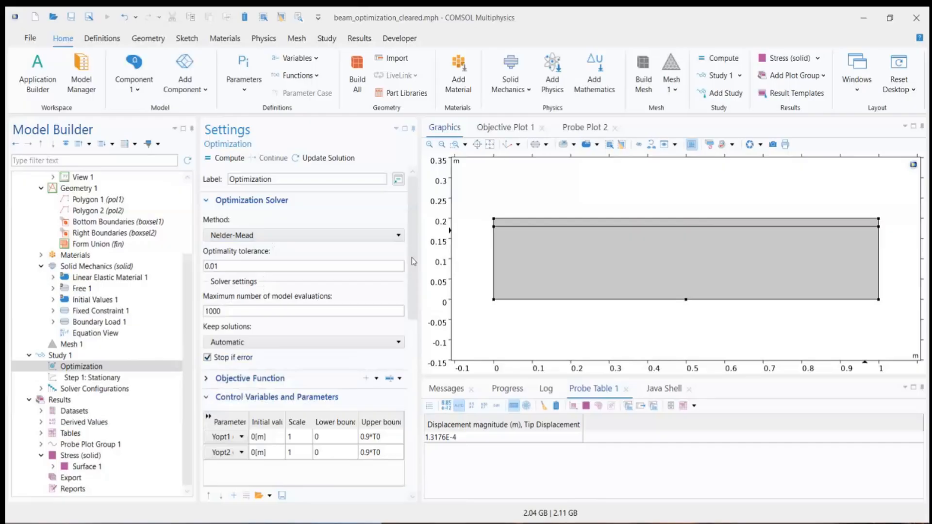
{"action": "left_click", "coordinate": [364, 237]}
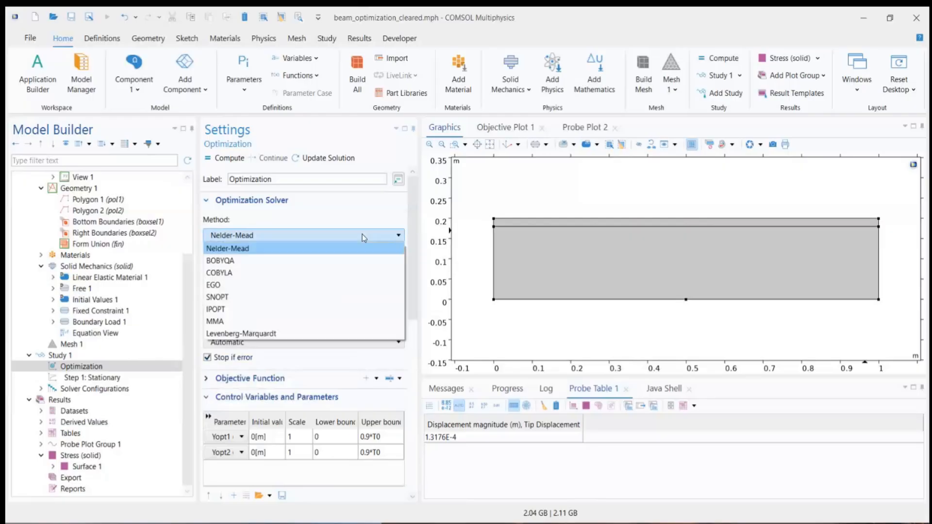
{"action": "left_click", "coordinate": [268, 273]}
{"action": "scroll", "coordinate": [329, 227], "scroll_direction": "down", "scroll_amount": 3}
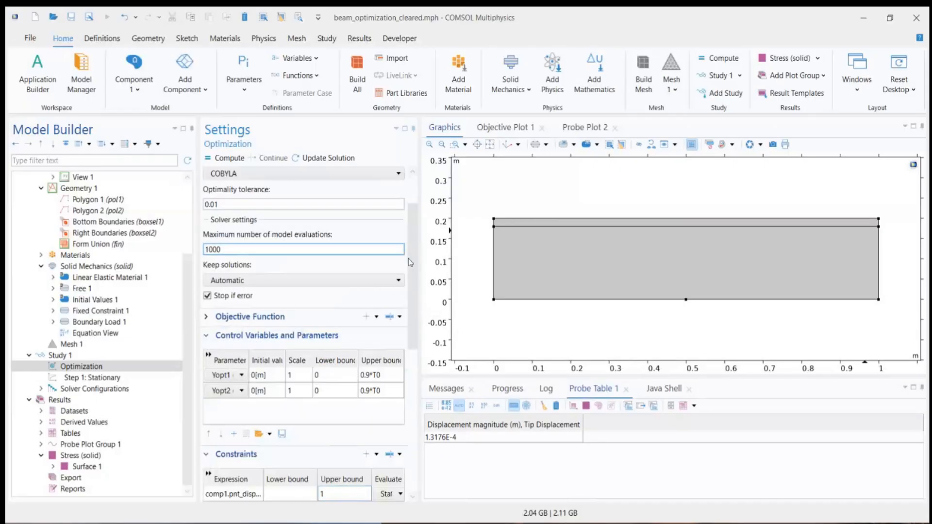
{"action": "scroll", "coordinate": [413, 225], "scroll_direction": "up", "scroll_amount": 3}
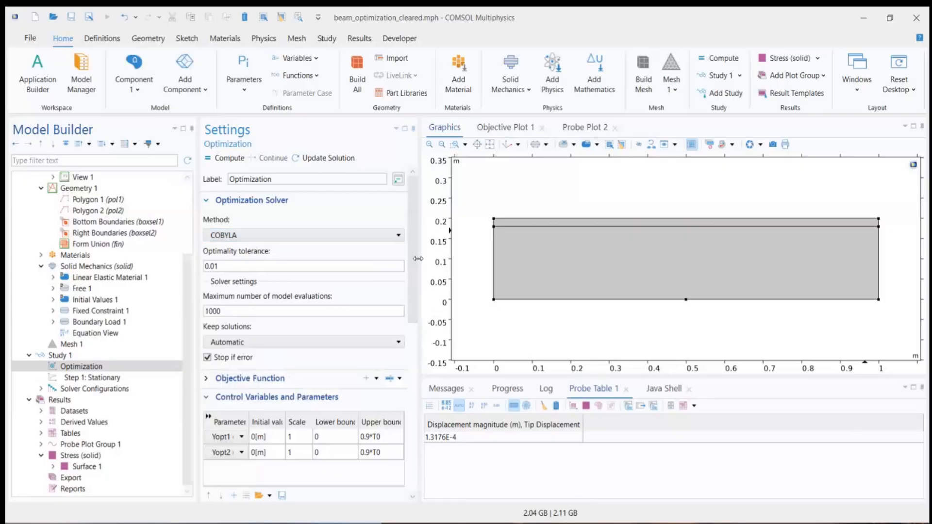
{"action": "scroll", "coordinate": [412, 258], "scroll_direction": "down", "scroll_amount": 5}
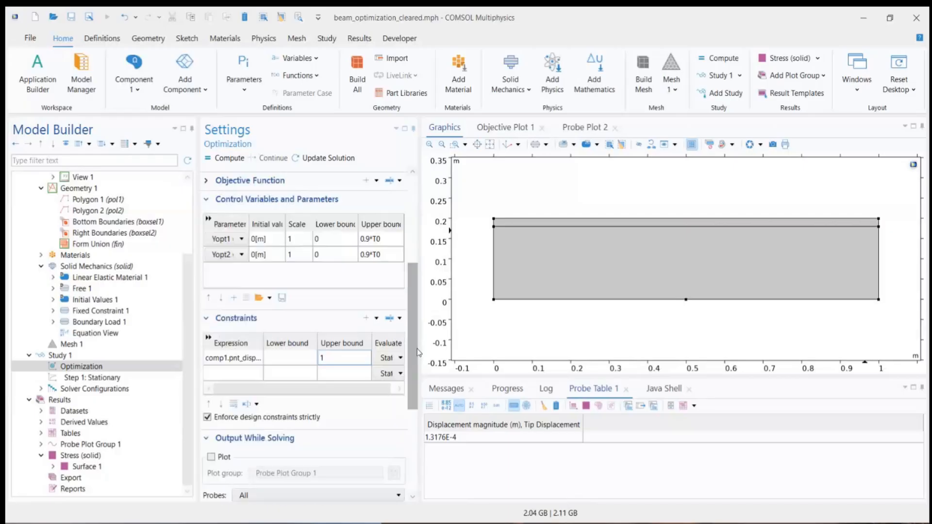
{"action": "scroll", "coordinate": [412, 259], "scroll_direction": "up", "scroll_amount": 5}
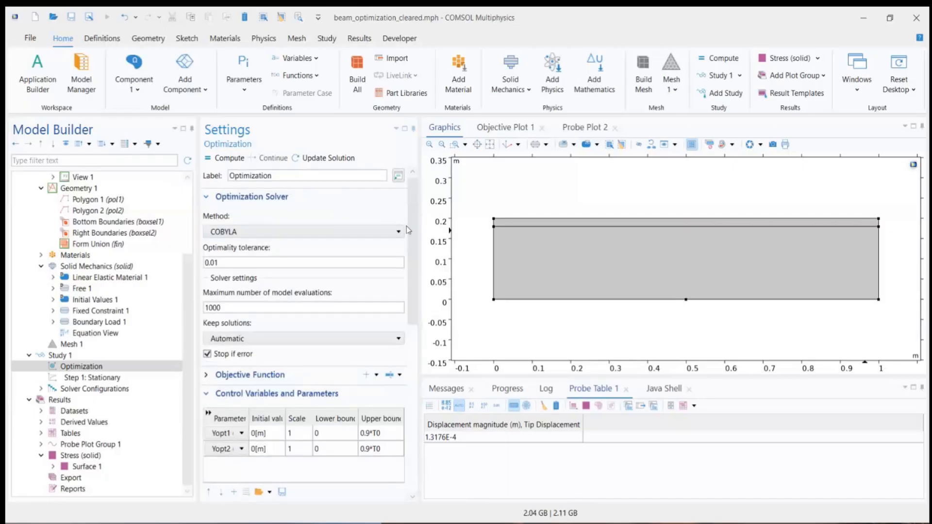
{"action": "scroll", "coordinate": [415, 217], "scroll_direction": "up", "scroll_amount": 1}
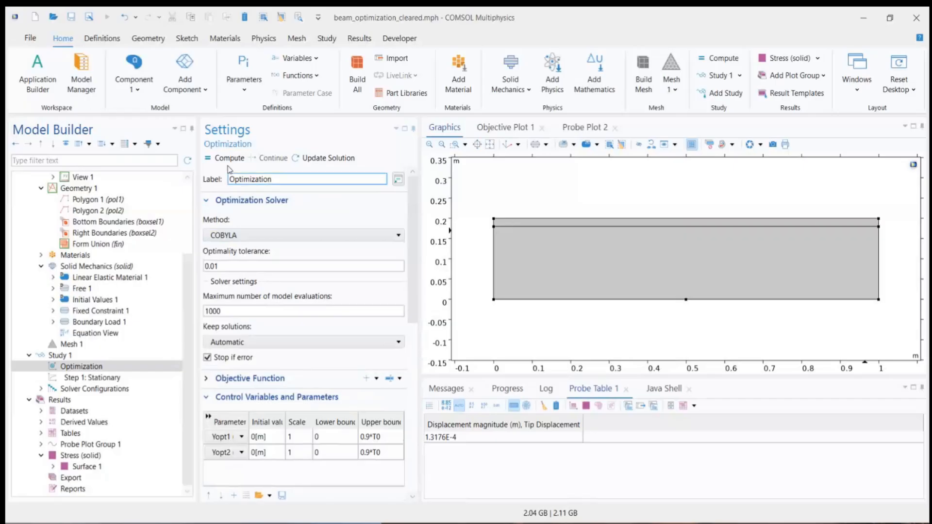
{"action": "left_click", "coordinate": [120, 368]}
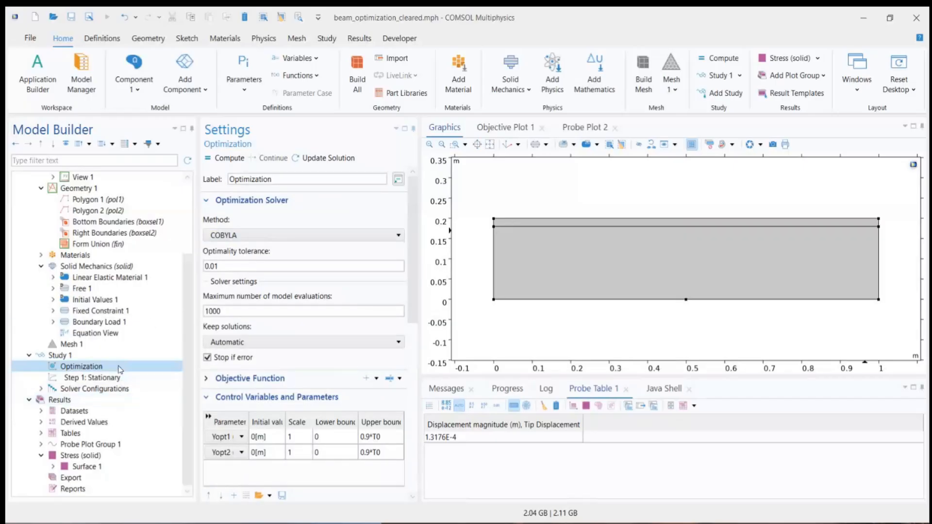
{"action": "left_click_drag", "start_coordinate": [410, 281], "coordinate": [408, 184]}
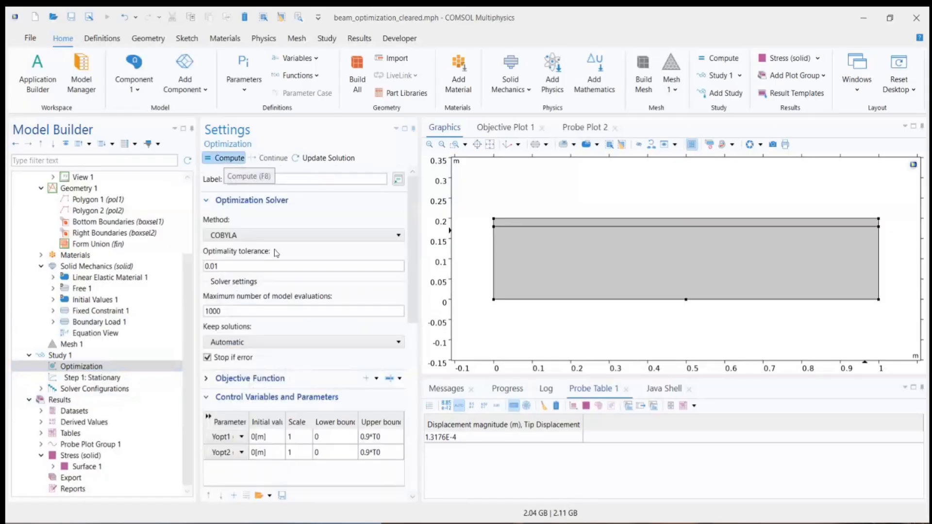
Step: Reselect COBYLA as the solver method after the accidental switch to Nelder-Mead
{"action": "scroll", "coordinate": [209, 203], "scroll_direction": "down", "scroll_amount": 2}
{"action": "scroll", "coordinate": [209, 203], "scroll_direction": "up", "scroll_amount": 1}
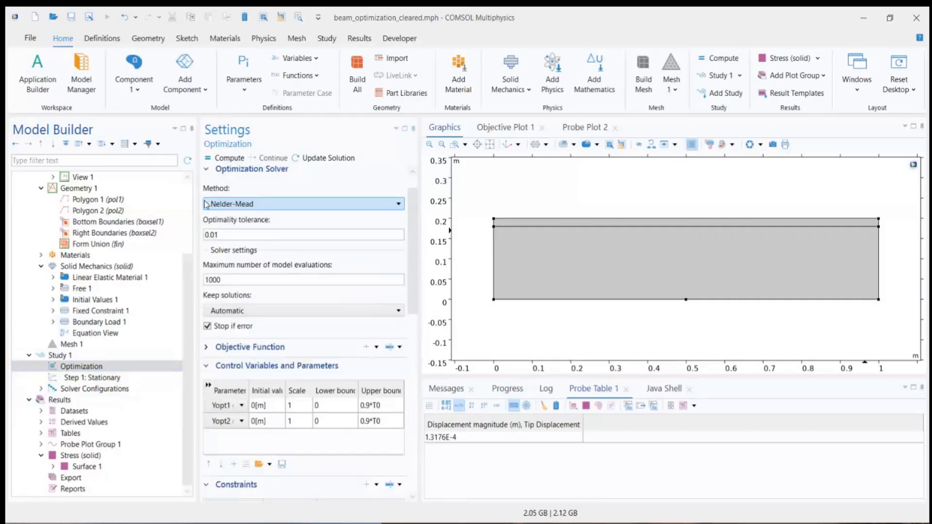
{"action": "scroll", "coordinate": [262, 204], "scroll_direction": "down", "scroll_amount": 1}
{"action": "scroll", "coordinate": [264, 205], "scroll_direction": "up", "scroll_amount": 1}
{"action": "left_click", "coordinate": [263, 207]}
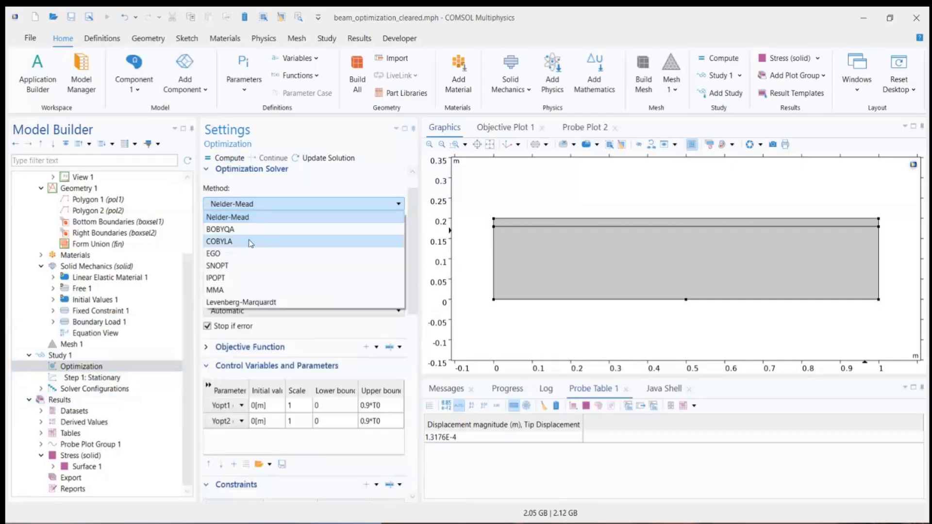
{"action": "left_click", "coordinate": [251, 242]}
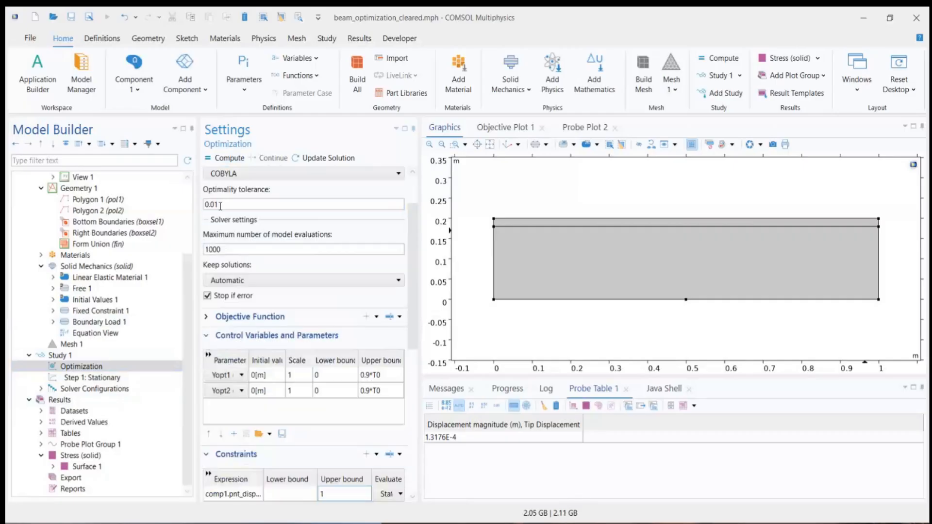
{"action": "scroll", "coordinate": [411, 188], "scroll_direction": "down", "scroll_amount": 1}
{"action": "scroll", "coordinate": [412, 188], "scroll_direction": "up", "scroll_amount": 3}
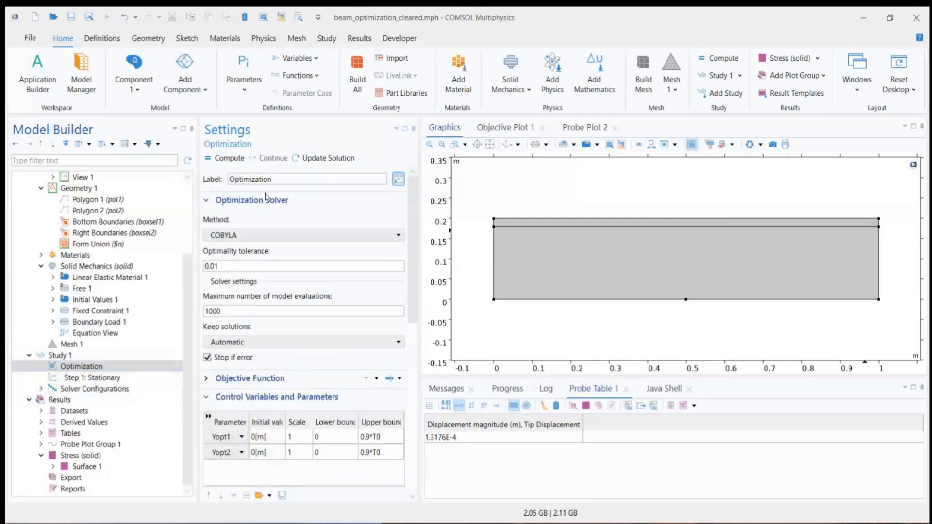
Step: Enable a table graph in a new plot window for the objective values output while solving
{"action": "left_click", "coordinate": [213, 202]}
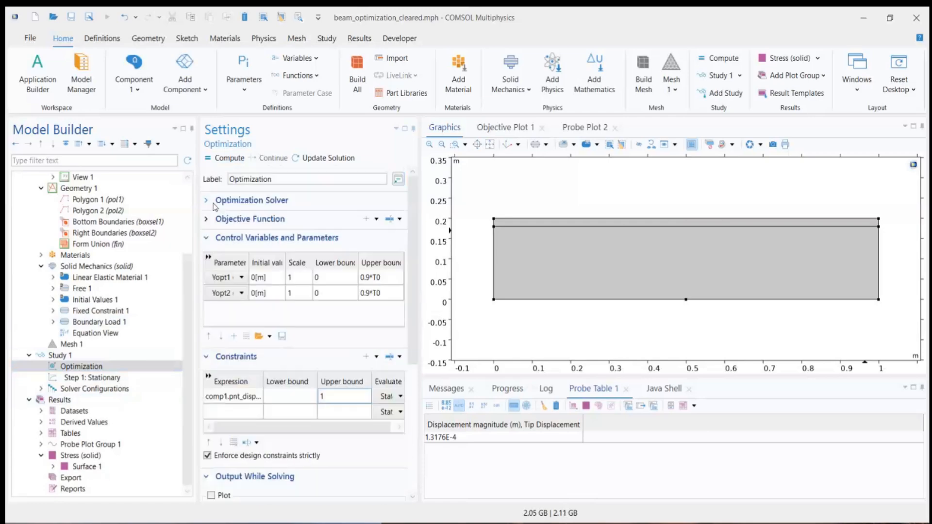
{"action": "left_click", "coordinate": [213, 239]}
{"action": "left_click", "coordinate": [210, 257]}
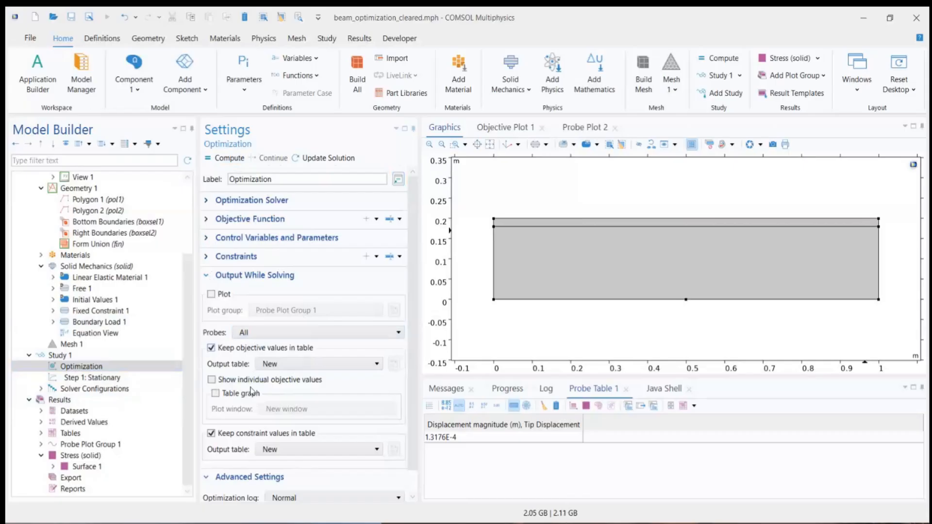
{"action": "left_click", "coordinate": [215, 394]}
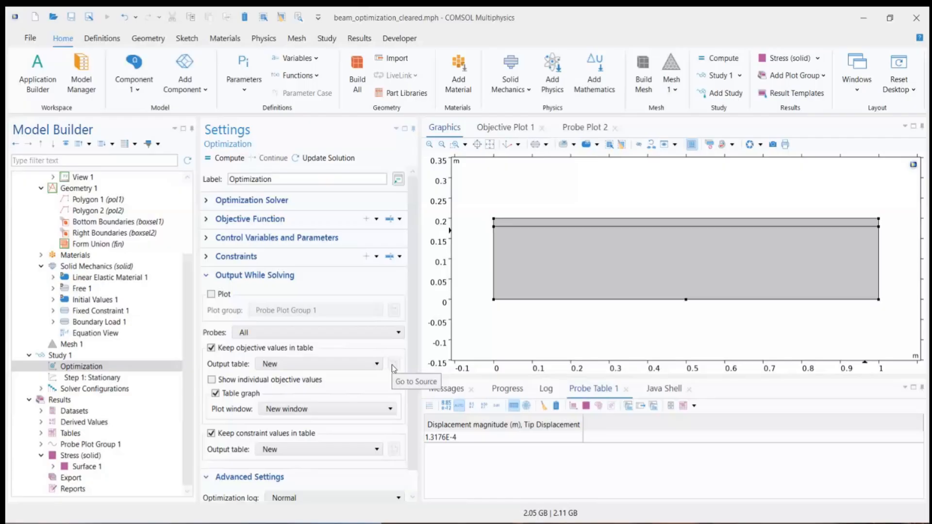
Step: Compute the optimization and monitor its objective plot, messages and objective table
{"action": "left_click", "coordinate": [233, 159]}
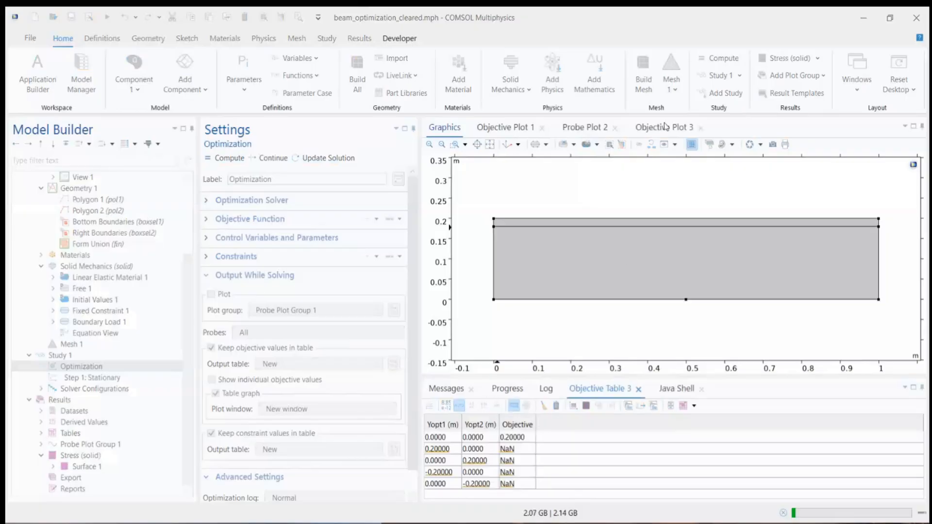
{"action": "left_click", "coordinate": [660, 127]}
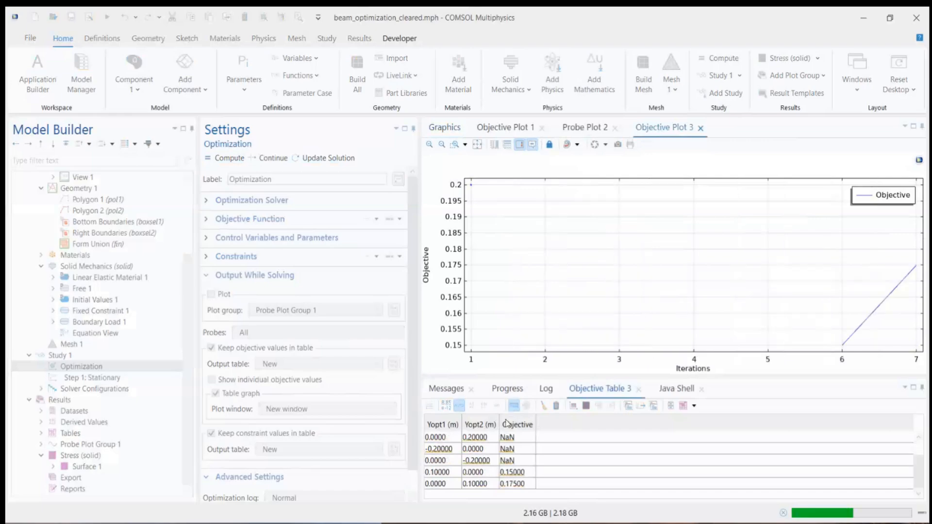
{"action": "left_click", "coordinate": [446, 389]}
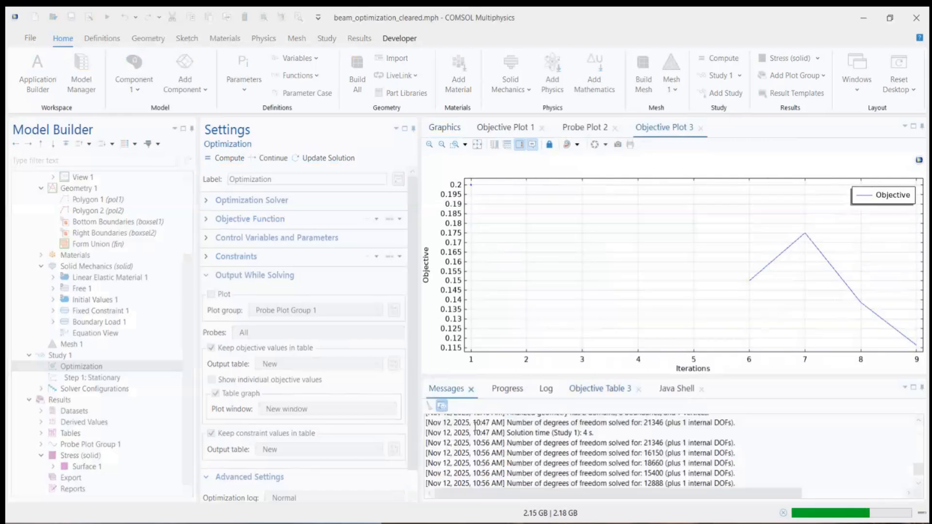
{"action": "left_click", "coordinate": [602, 389]}
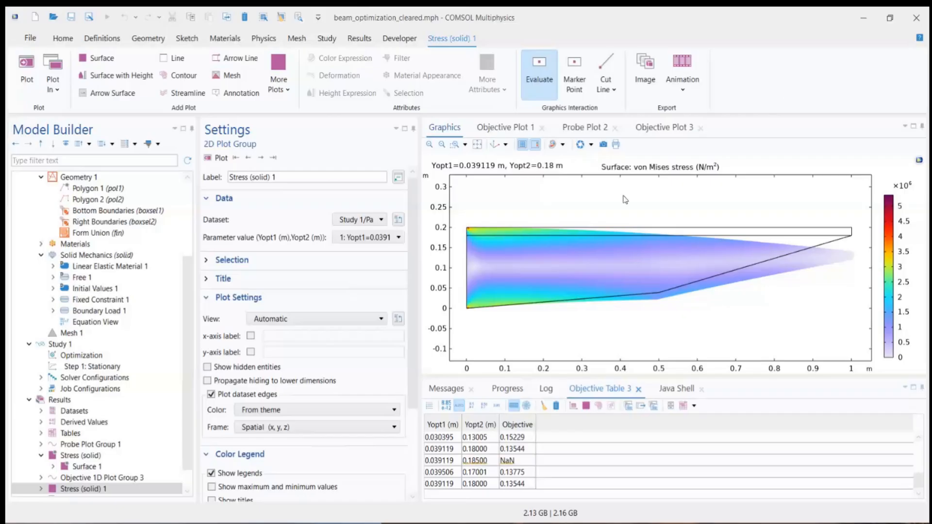
Step: Examine the objective's convergence plot and the final row of the objective table
{"action": "left_click", "coordinate": [674, 128]}
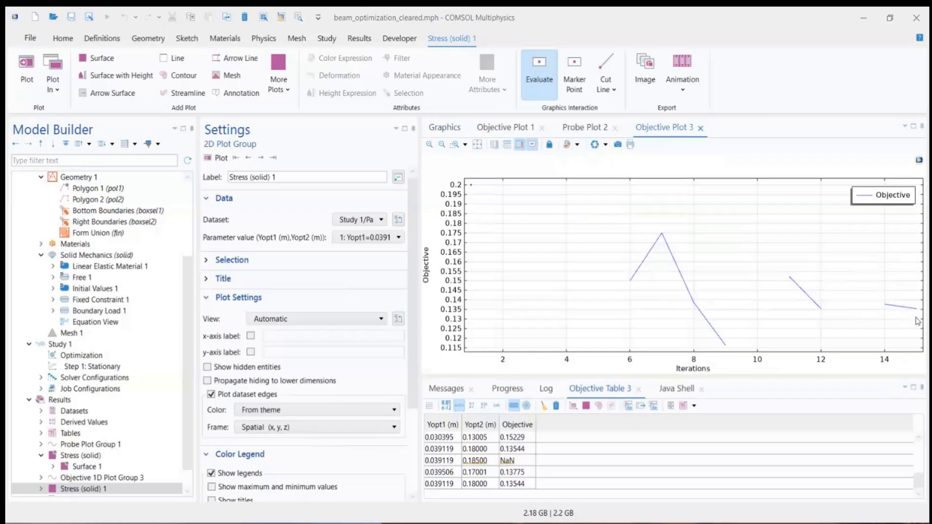
{"action": "mouse_move", "coordinate": [919, 313]}
{"action": "left_click", "coordinate": [602, 392]}
{"action": "left_click", "coordinate": [443, 485]}
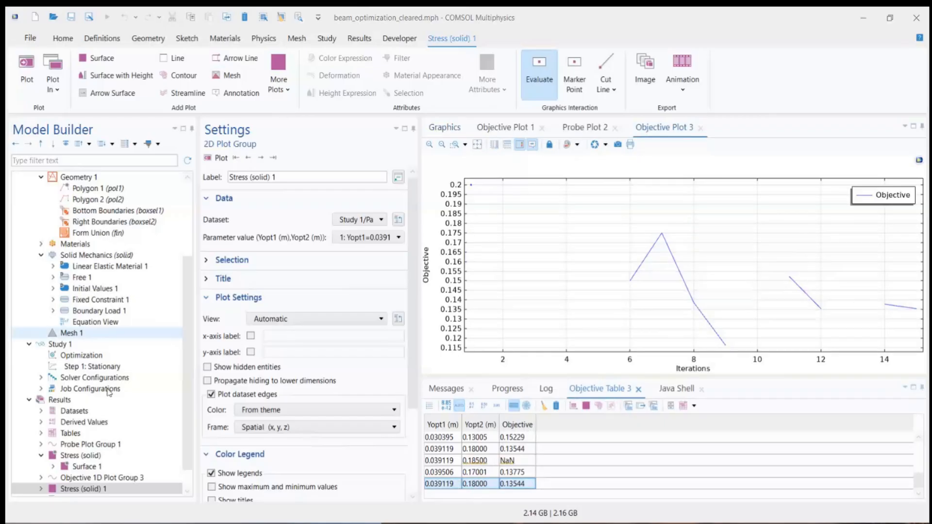
Step: Show the von Mises stress plot based on the Study 1/Solution 1 dataset
{"action": "scroll", "coordinate": [131, 437], "scroll_direction": "down", "scroll_amount": 1}
{"action": "left_click", "coordinate": [80, 466]}
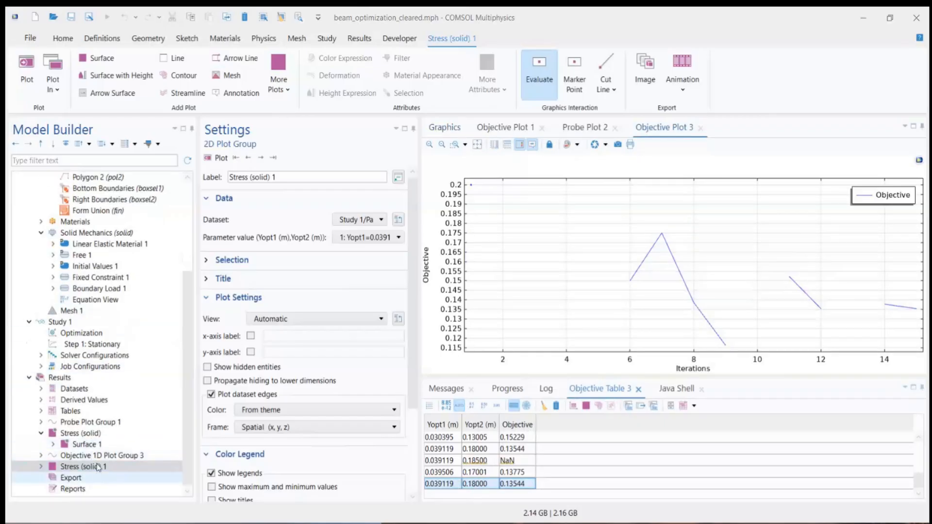
{"action": "left_click", "coordinate": [92, 436]}
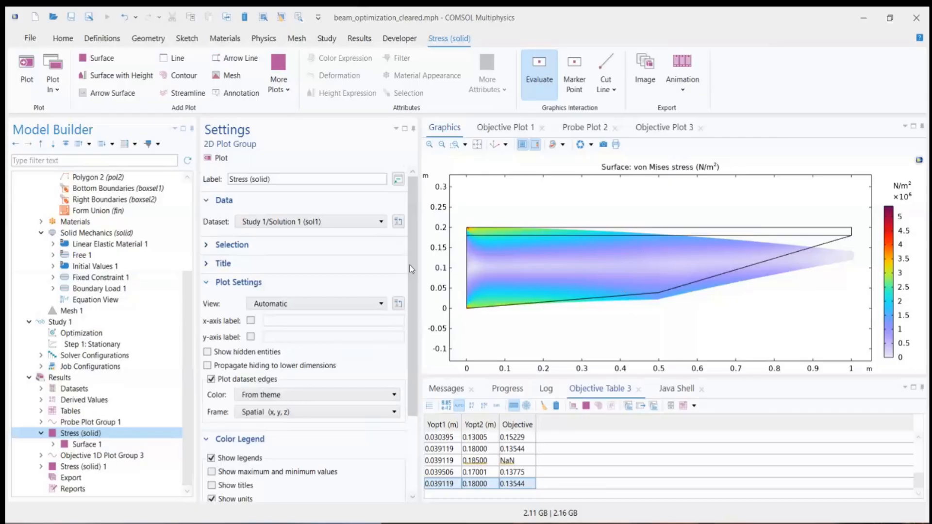
Step: Review which optimization types can be added to Study 1 without adding one
{"action": "left_click", "coordinate": [60, 323]}
{"action": "right_click", "coordinate": [60, 323]}
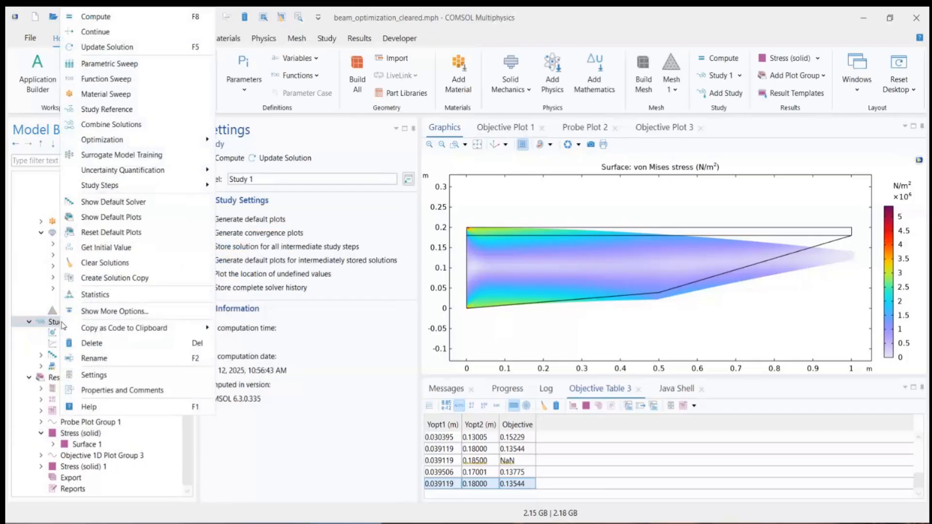
{"action": "mouse_move", "coordinate": [123, 143]}
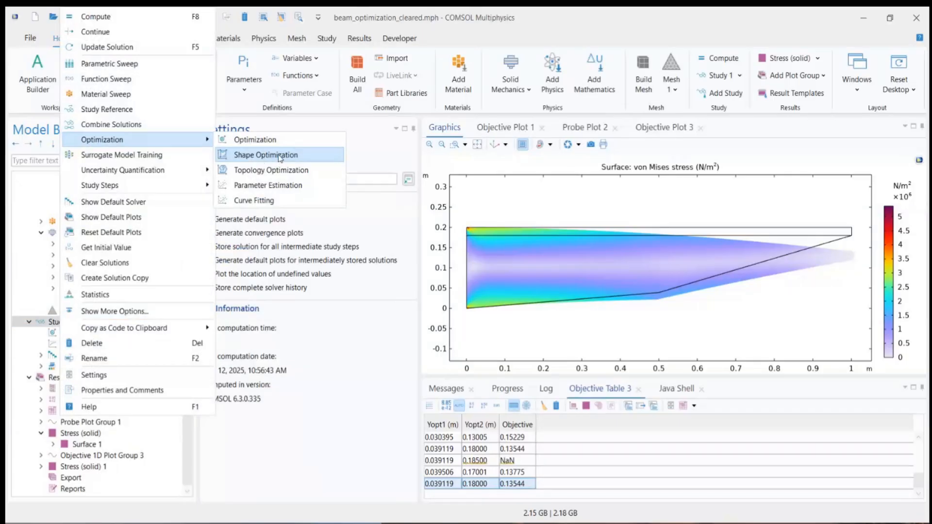
{"action": "left_click", "coordinate": [184, 458]}
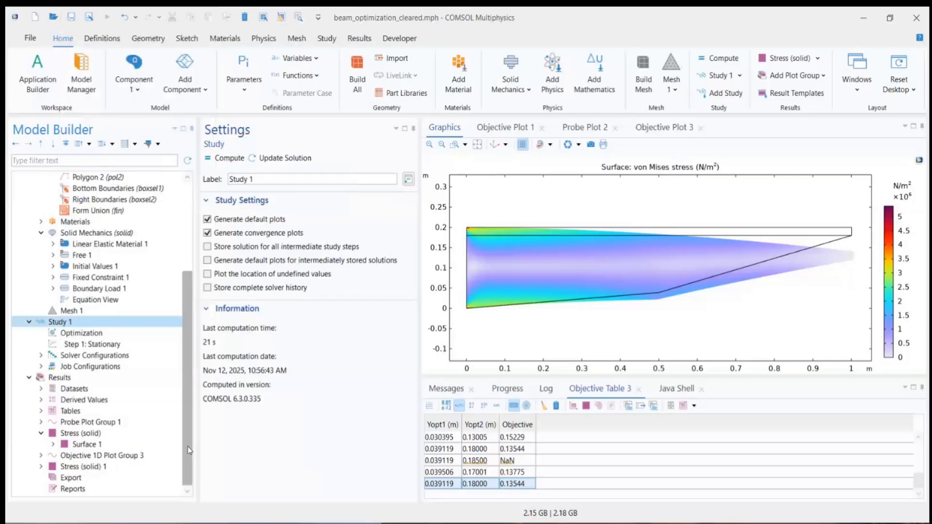
Step: Add Shape Optimization to Component 1
{"action": "left_click_drag", "start_coordinate": [184, 459], "coordinate": [191, 400]}
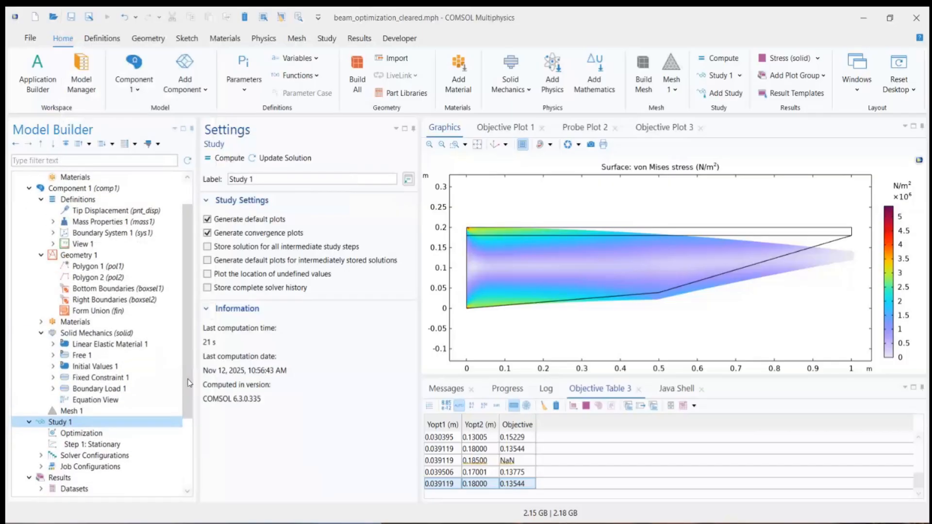
{"action": "left_click", "coordinate": [64, 190]}
{"action": "right_click", "coordinate": [66, 193]}
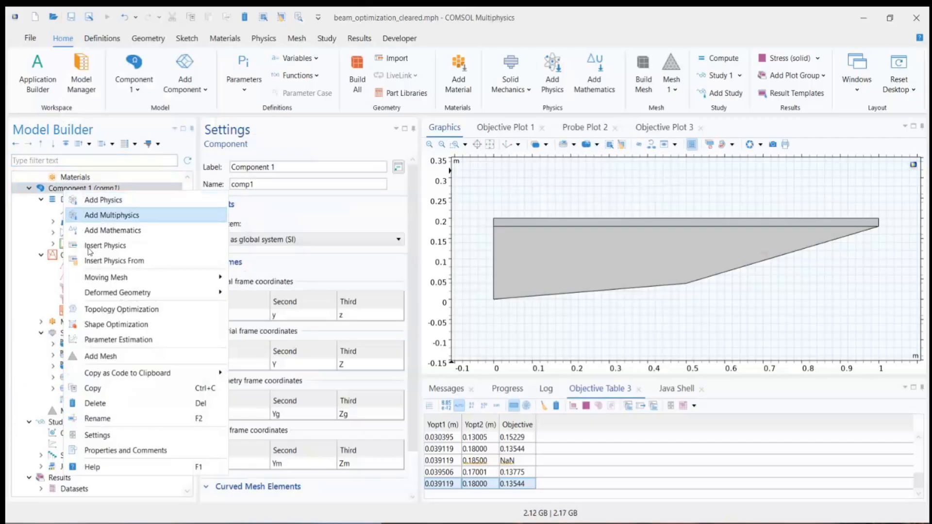
{"action": "left_click", "coordinate": [96, 325]}
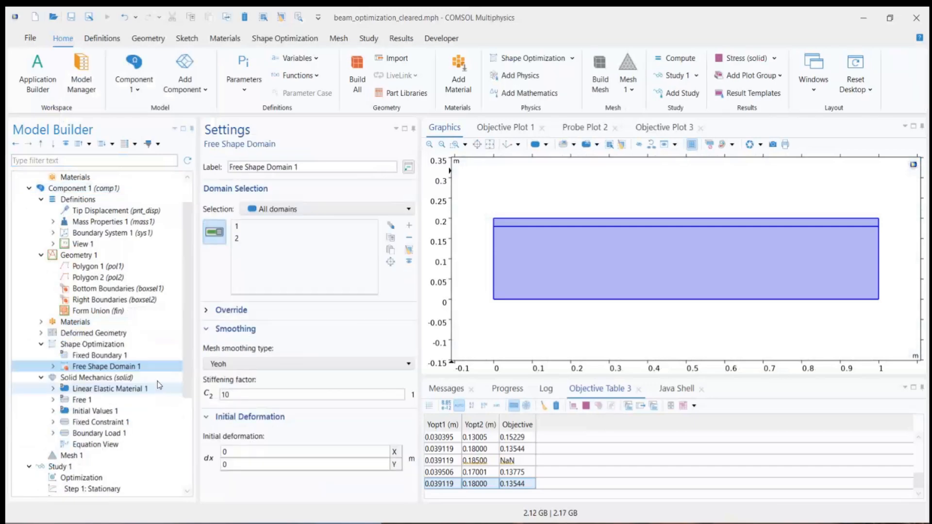
Step: Inspect the Deformed Geometry and Shape Optimization nodes and the settings of Free Shape Domain 1
{"action": "left_click", "coordinate": [101, 334]}
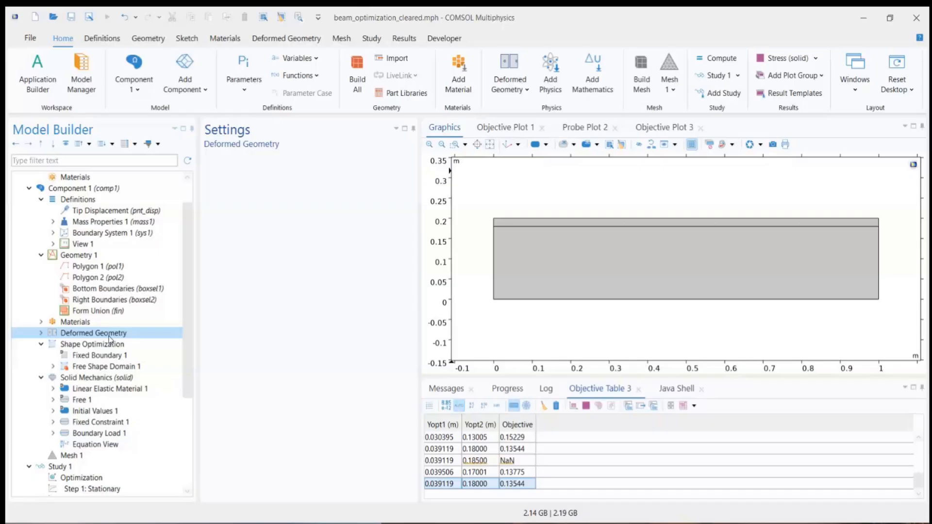
{"action": "left_click", "coordinate": [74, 345]}
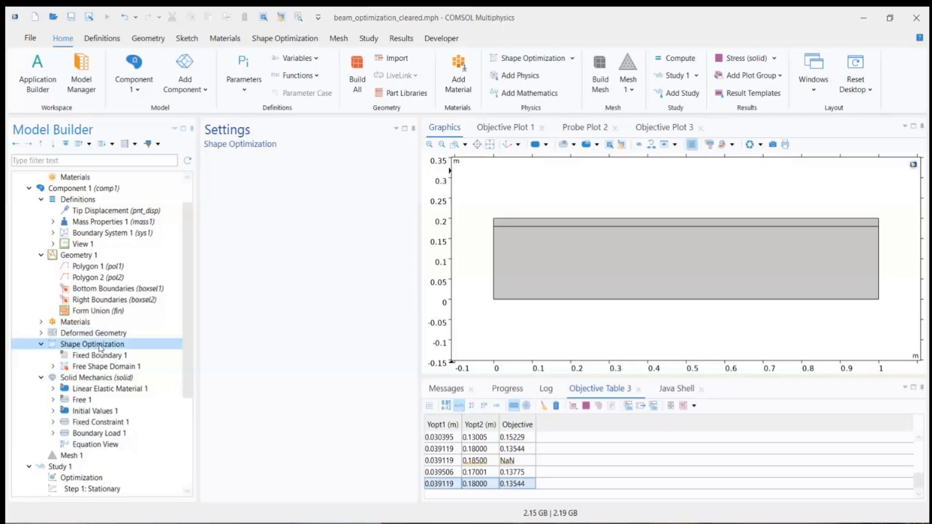
{"action": "left_click", "coordinate": [79, 336]}
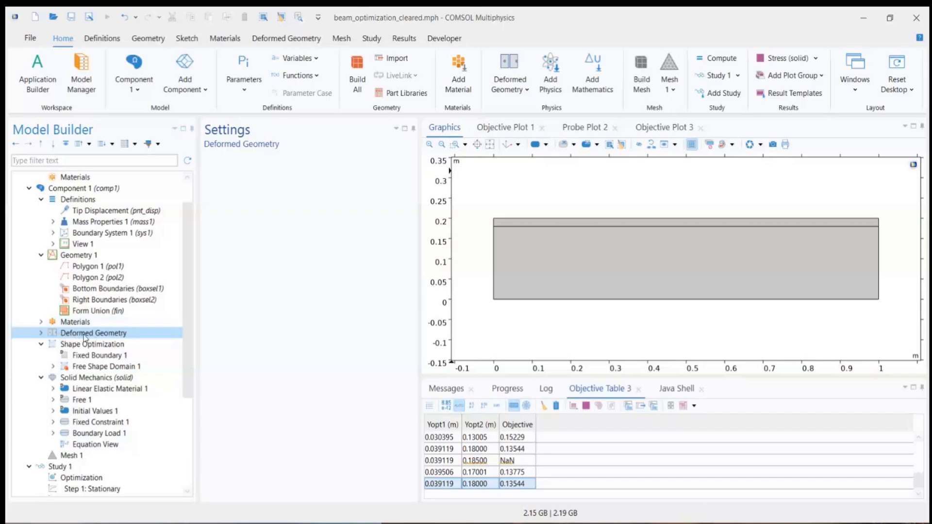
{"action": "left_click", "coordinate": [114, 344]}
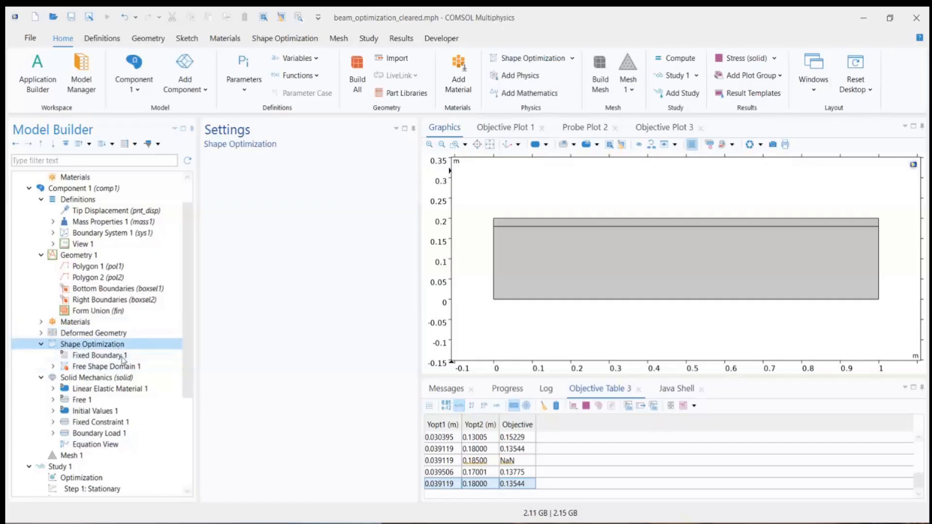
{"action": "left_click", "coordinate": [151, 365]}
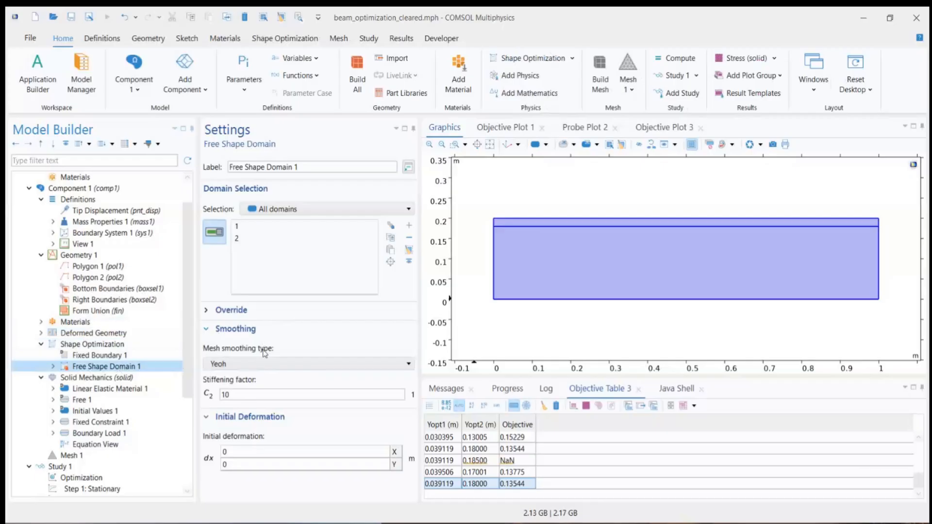
Step: Review the available mesh smoothing types for Free Shape Domain 1, keeping Yeoh
{"action": "left_click", "coordinate": [223, 363]}
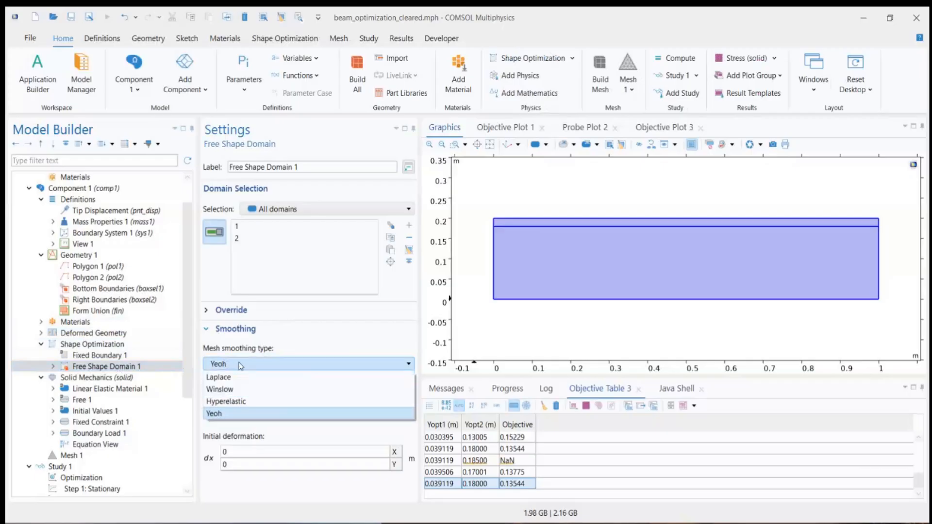
{"action": "left_click", "coordinate": [238, 365]}
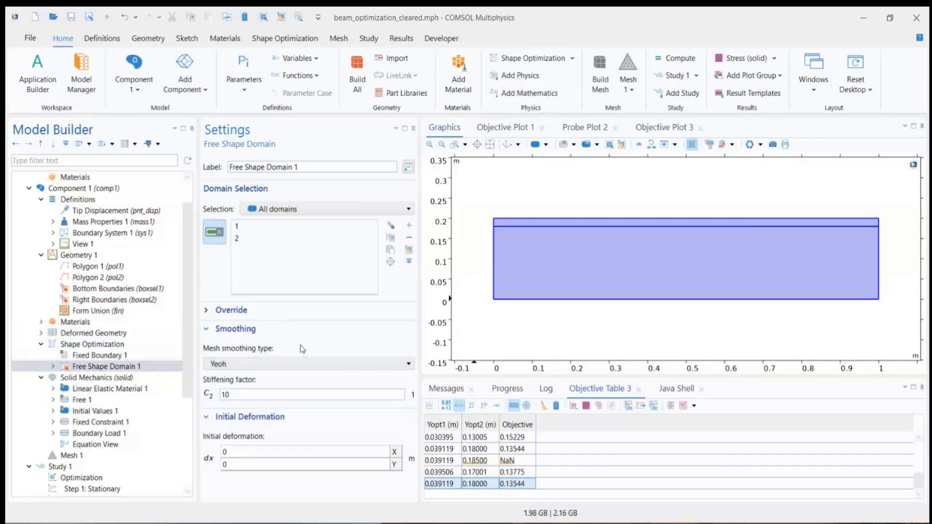
{"action": "left_click", "coordinate": [279, 363]}
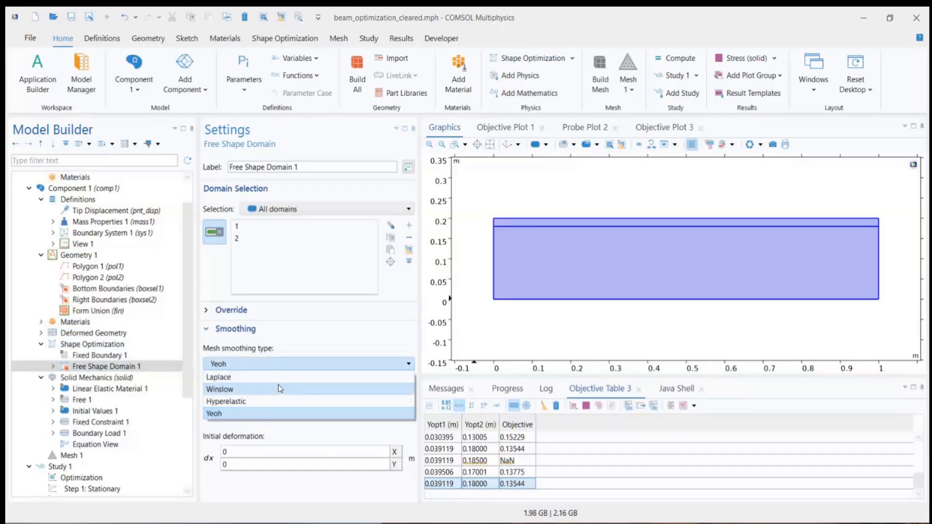
{"action": "left_click", "coordinate": [410, 332]}
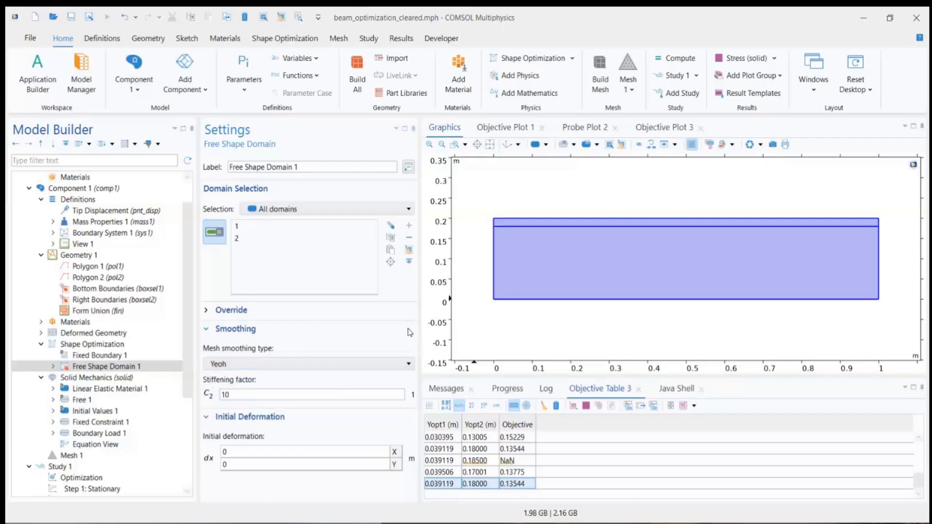
{"action": "left_click", "coordinate": [348, 365]}
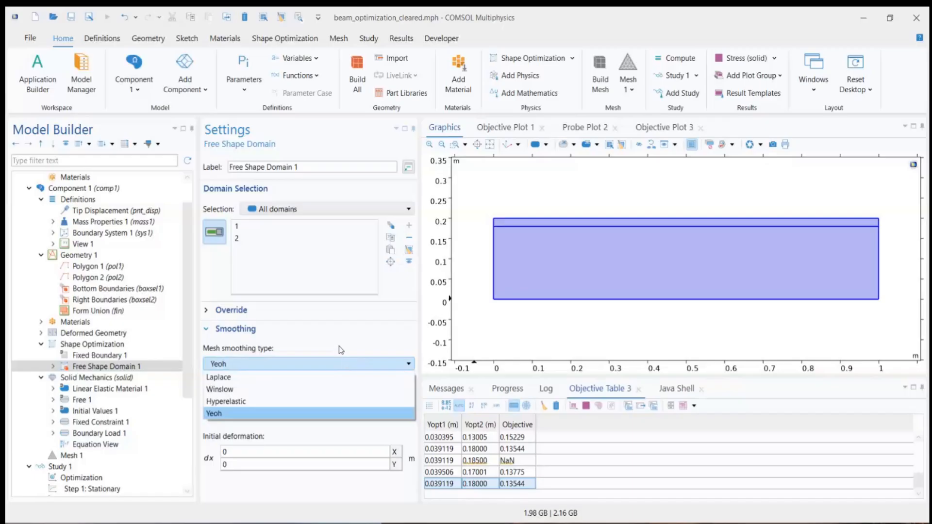
{"action": "left_click", "coordinate": [341, 346]}
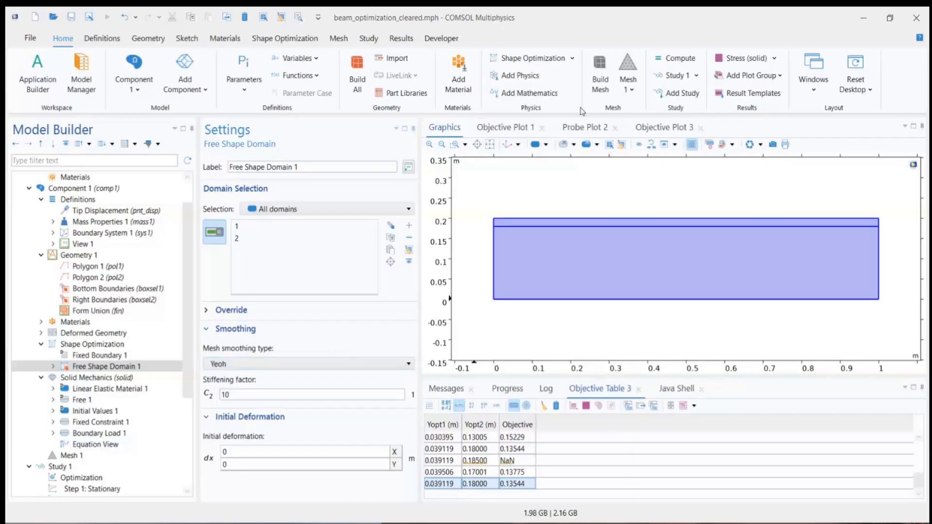
Step: Add a Polynomial Boundary to Shape Optimization and assign it to the beam's two bottom edges, boundaries 2 and 6
{"action": "left_click", "coordinate": [97, 345]}
{"action": "right_click", "coordinate": [77, 347]}
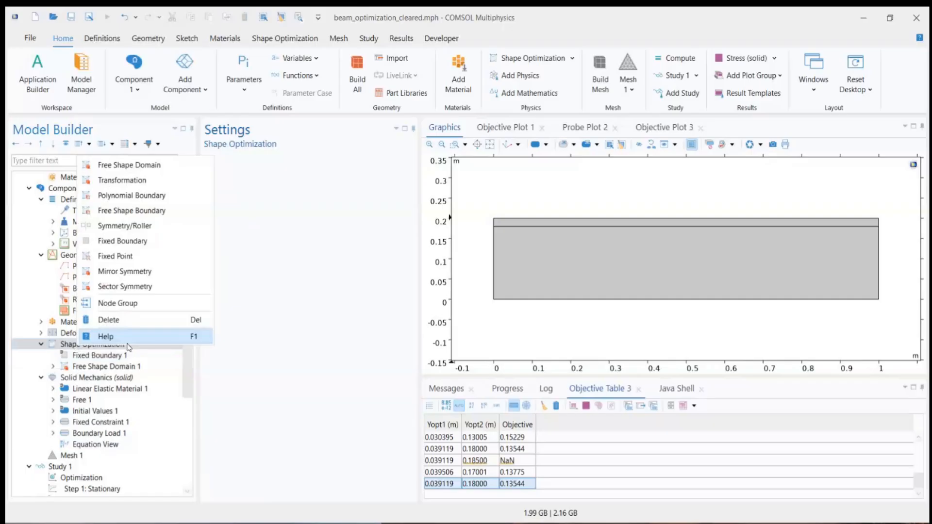
{"action": "left_click", "coordinate": [115, 196]}
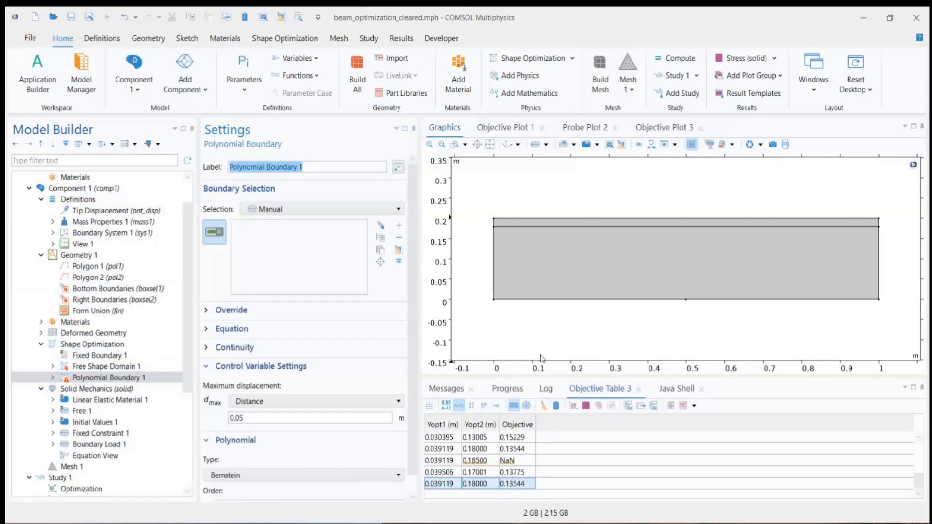
{"action": "left_click", "coordinate": [560, 303]}
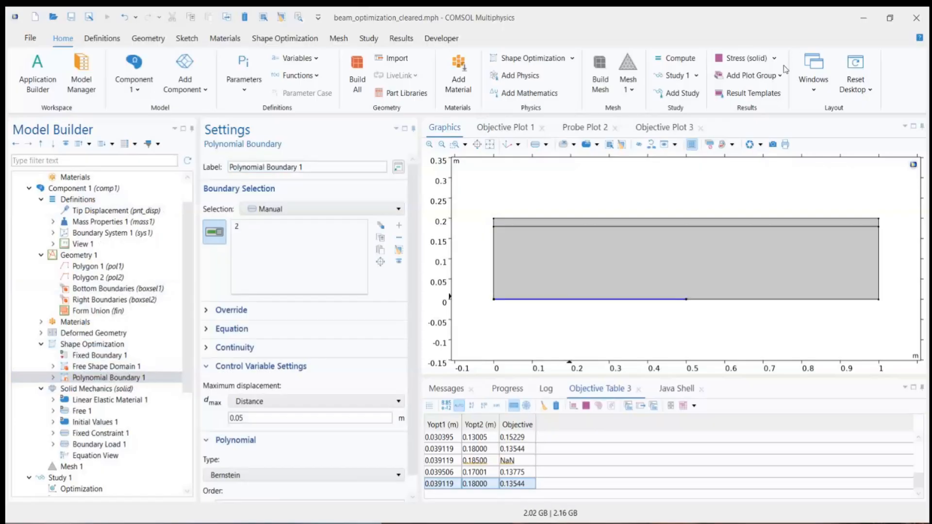
{"action": "left_click", "coordinate": [777, 300]}
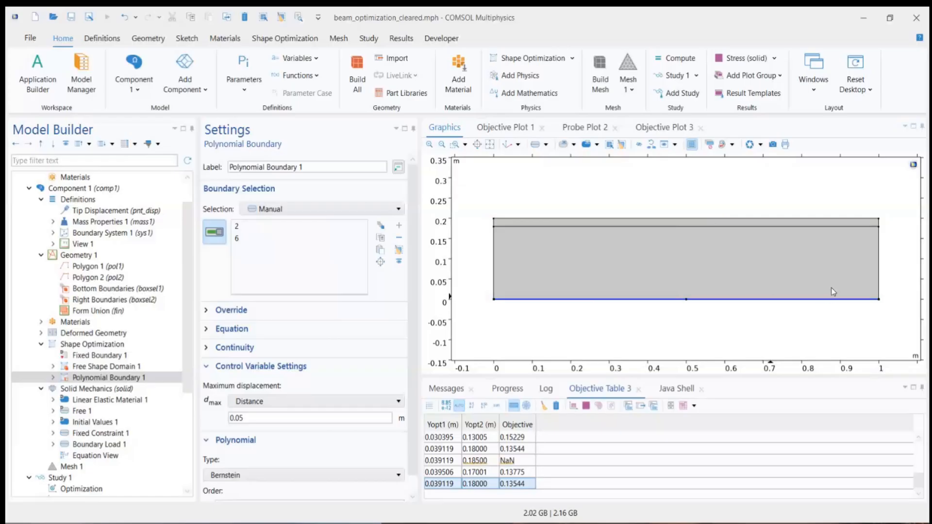
Step: Add a Symmetry/Roller condition to Shape Optimization on the beam's right end, boundaries 7 and 8
{"action": "right_click", "coordinate": [95, 346]}
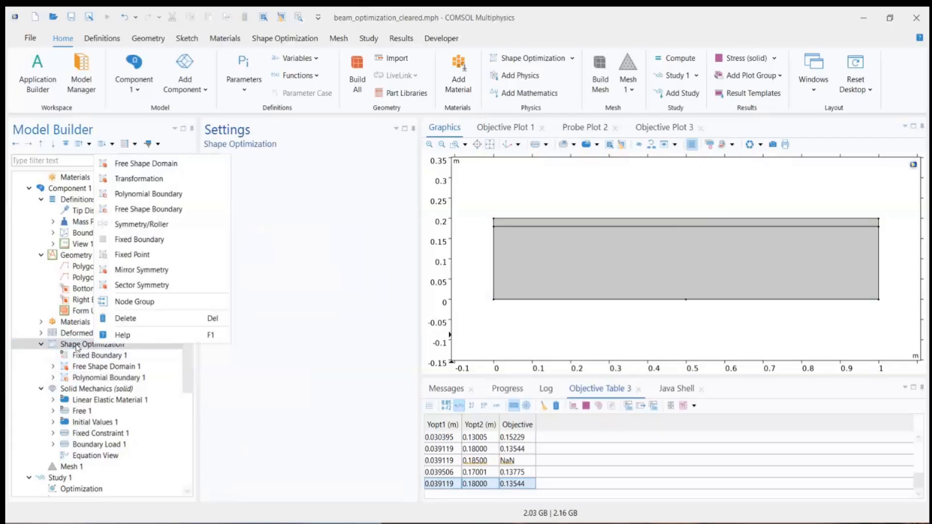
{"action": "left_click", "coordinate": [139, 224]}
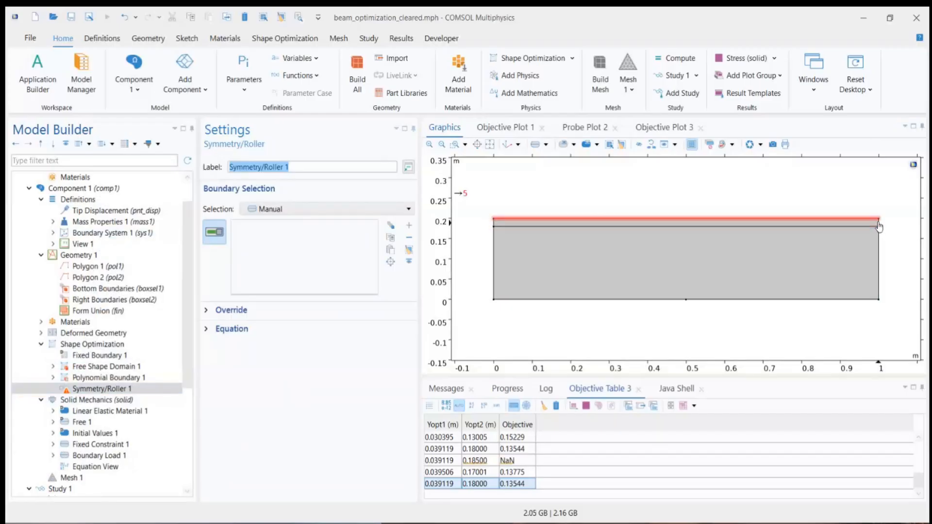
{"action": "left_click", "coordinate": [879, 250]}
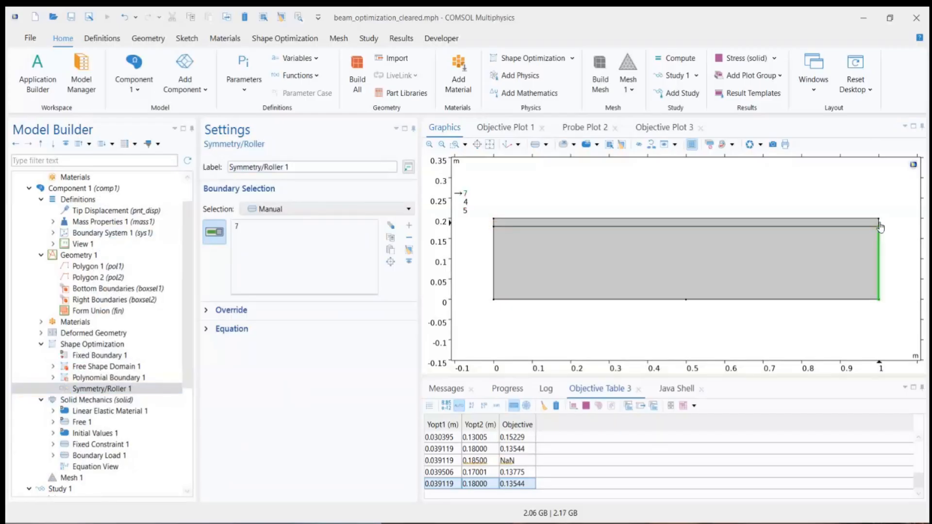
{"action": "scroll", "coordinate": [879, 222], "scroll_direction": "up", "scroll_amount": 4}
{"action": "left_click", "coordinate": [877, 216]}
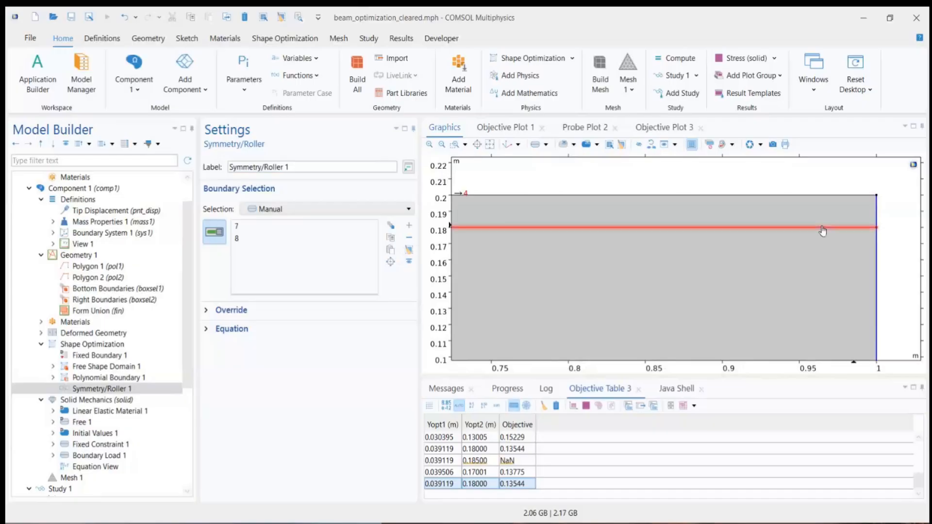
{"action": "scroll", "coordinate": [822, 233], "scroll_direction": "down", "scroll_amount": 4}
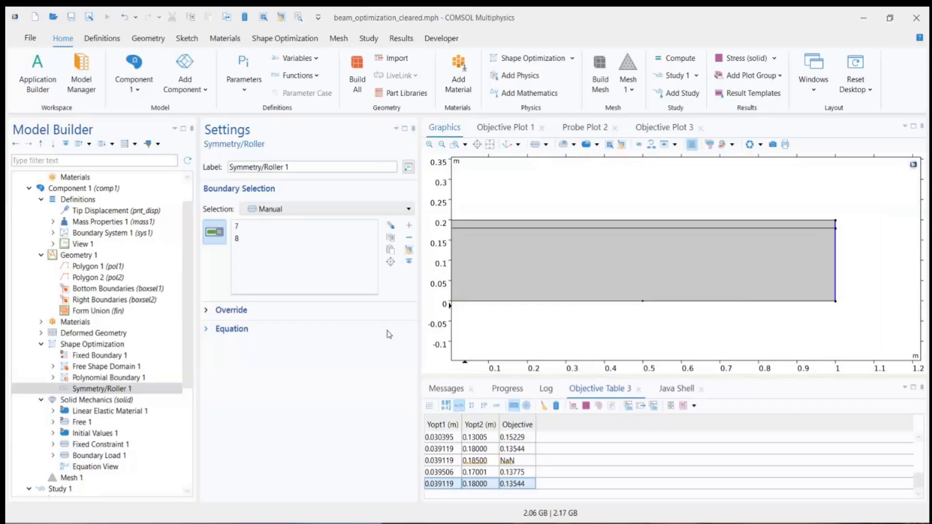
Step: Set the maximum displacement of Polynomial Boundary 1 to type Box with the value 0.9*T0
{"action": "left_click", "coordinate": [107, 378]}
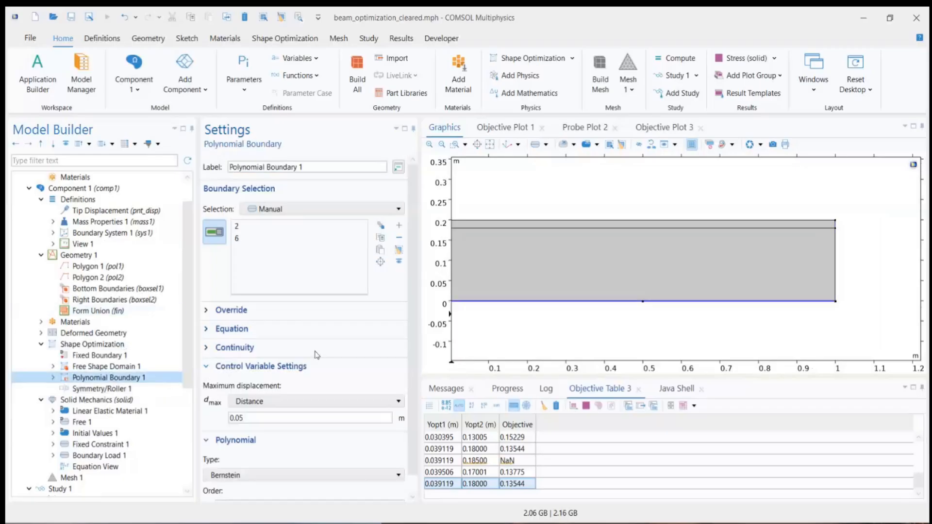
{"action": "scroll", "coordinate": [347, 346], "scroll_direction": "down", "scroll_amount": 1}
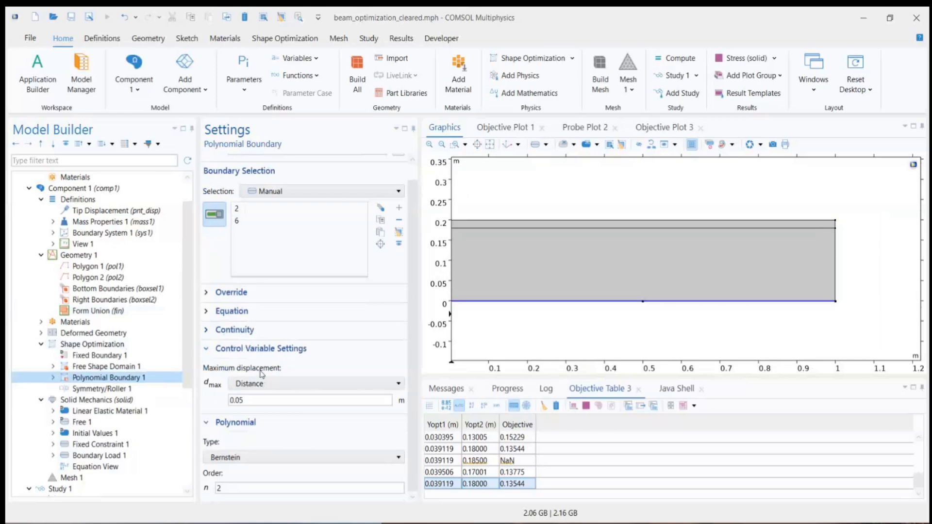
{"action": "left_click_drag", "start_coordinate": [248, 400], "coordinate": [208, 394]}
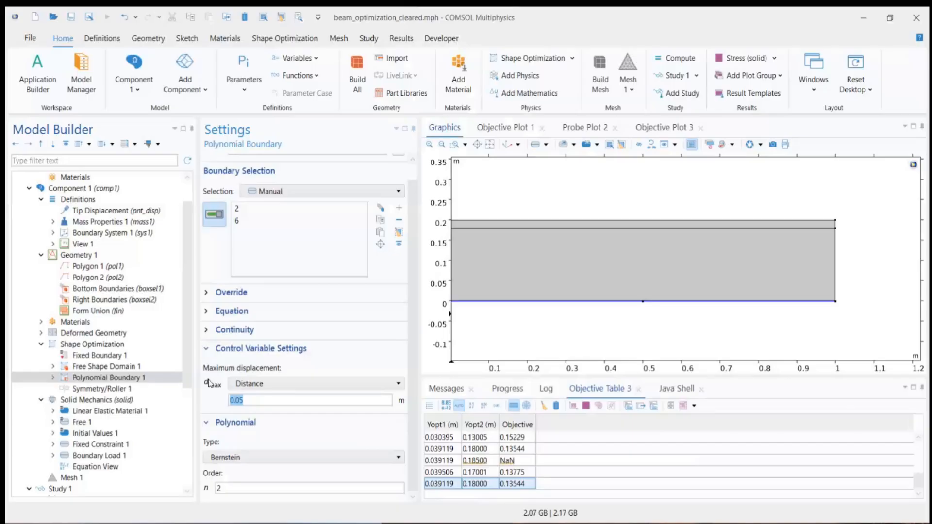
{"action": "type", "text": "0.9*T0"}
{"action": "left_click", "coordinate": [255, 383]}
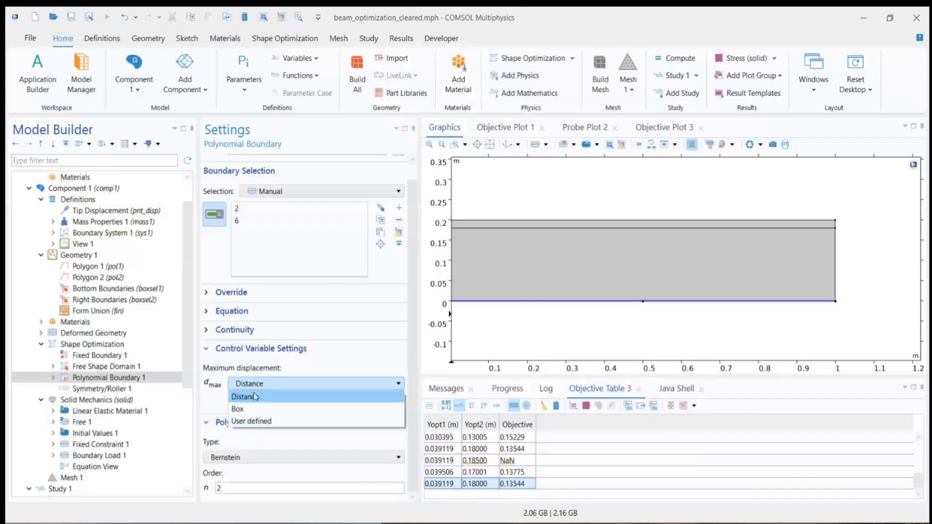
{"action": "left_click", "coordinate": [239, 409]}
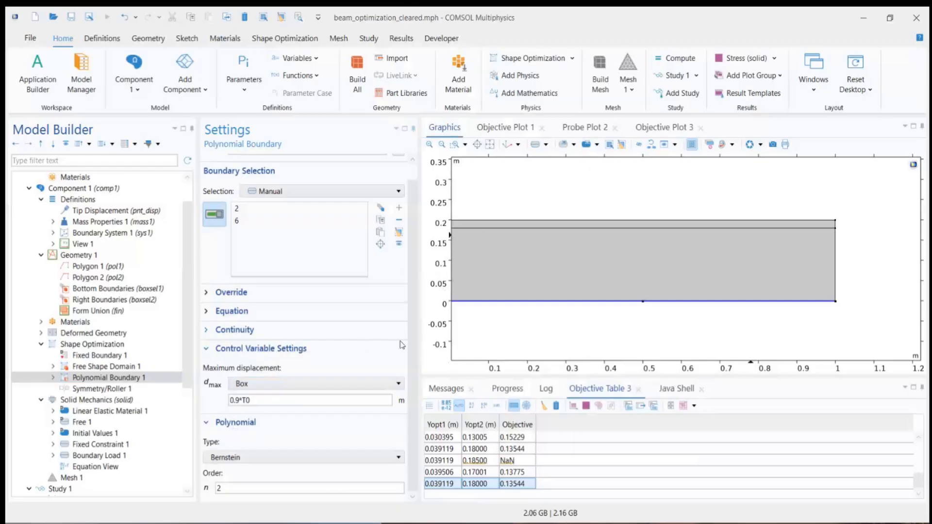
Step: Examine the polynomial type, order, continuity options and equation of Polynomial Boundary 1
{"action": "left_click", "coordinate": [237, 458]}
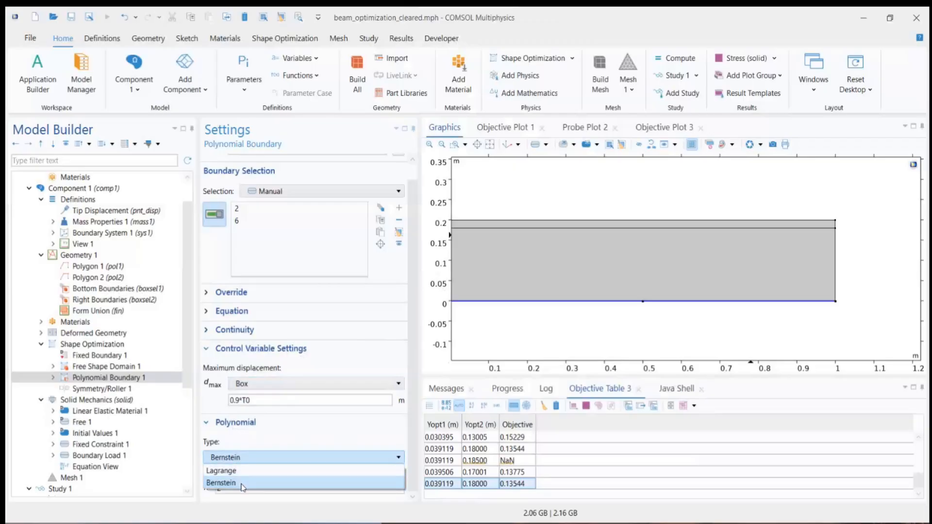
{"action": "left_click", "coordinate": [240, 460]}
{"action": "left_click", "coordinate": [279, 486]}
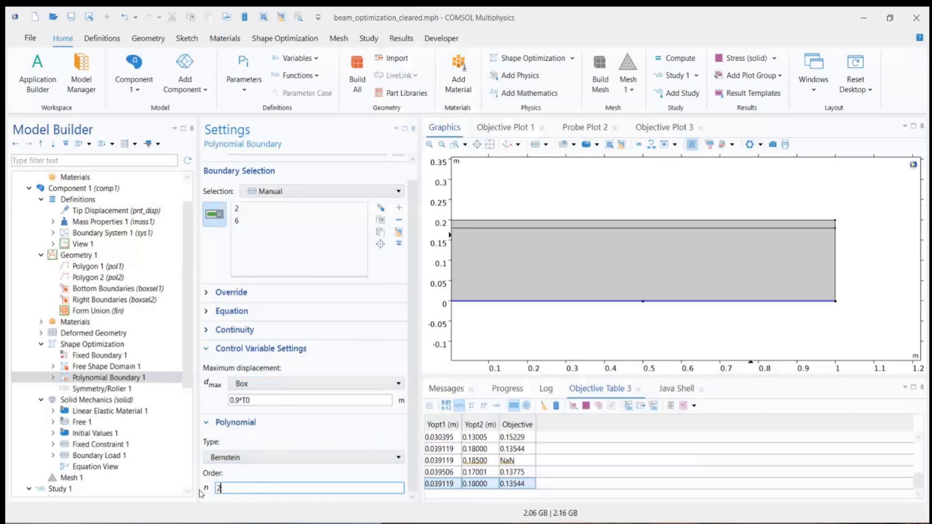
{"action": "left_click_drag", "start_coordinate": [234, 490], "coordinate": [199, 494]}
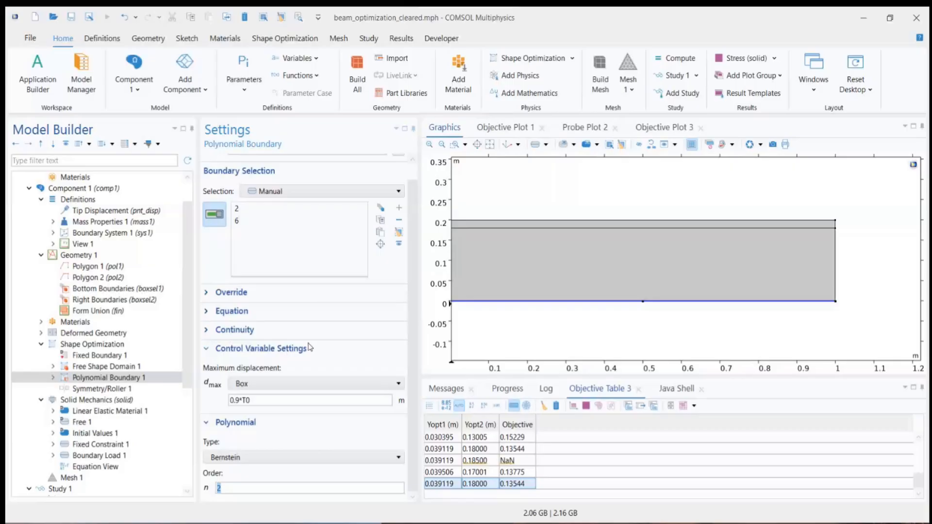
{"action": "left_click", "coordinate": [238, 331]}
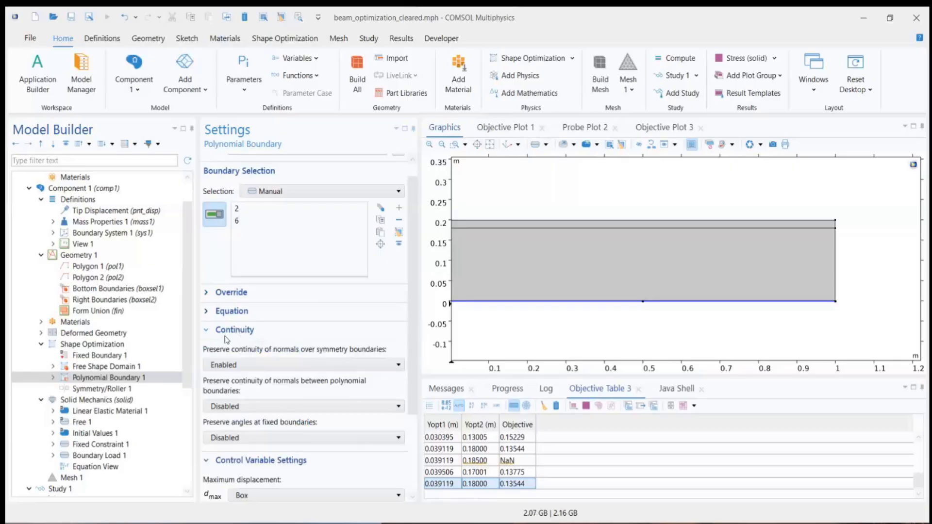
{"action": "left_click", "coordinate": [261, 314]}
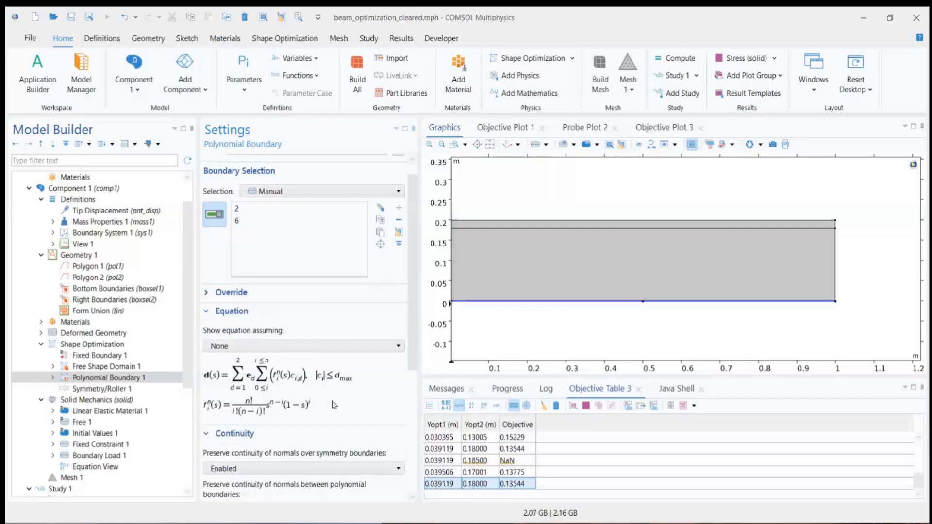
{"action": "scroll", "coordinate": [338, 403], "scroll_direction": "down", "scroll_amount": 4}
{"action": "scroll", "coordinate": [304, 450], "scroll_direction": "down", "scroll_amount": 1}
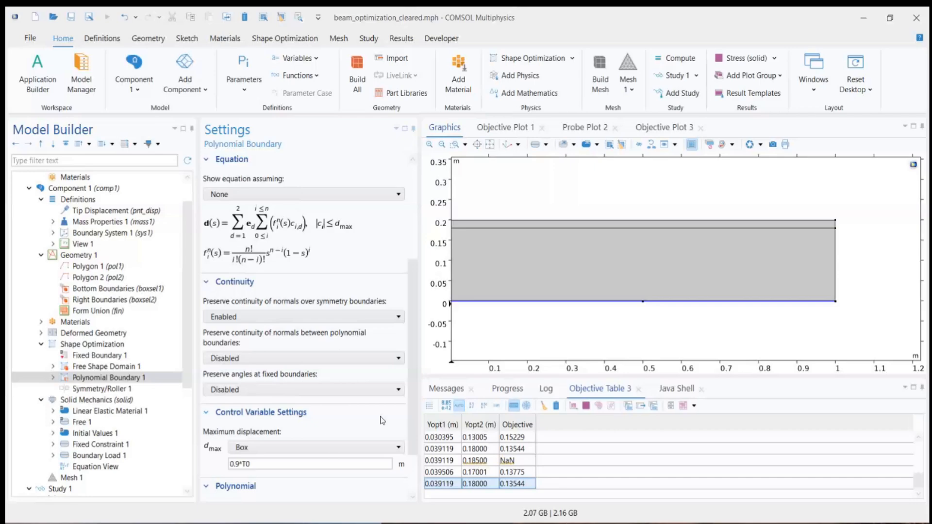
Step: Check which boundaries Symmetry/Roller 1 and Fixed Boundary 1 cover on the whole beam
{"action": "left_click", "coordinate": [162, 391]}
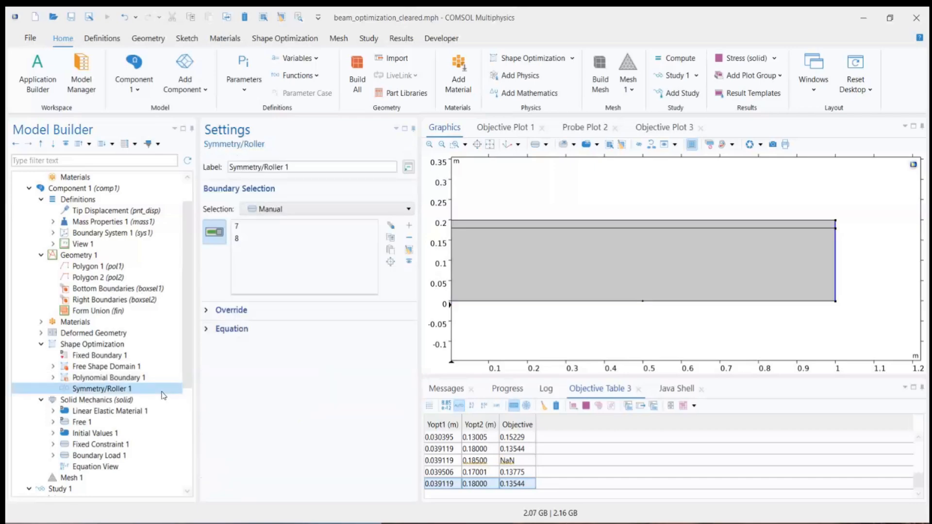
{"action": "left_click", "coordinate": [124, 356]}
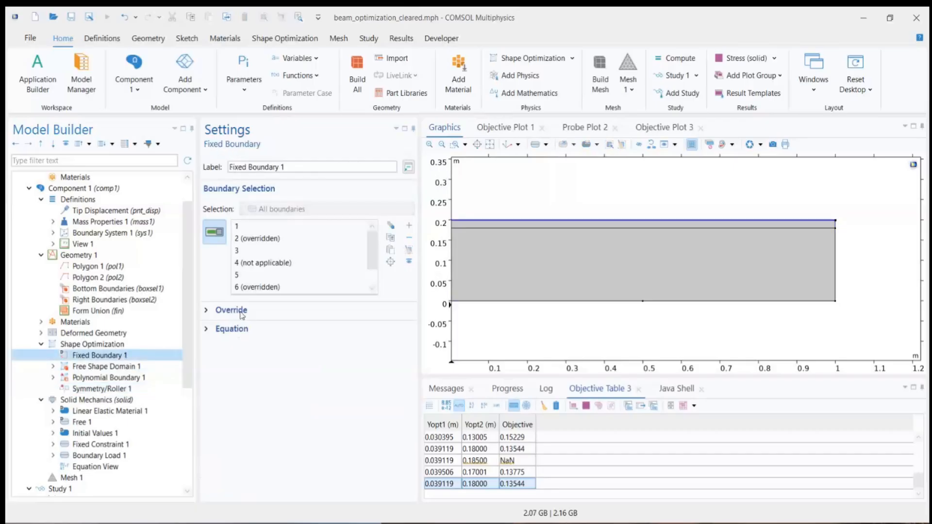
{"action": "left_click", "coordinate": [490, 145]}
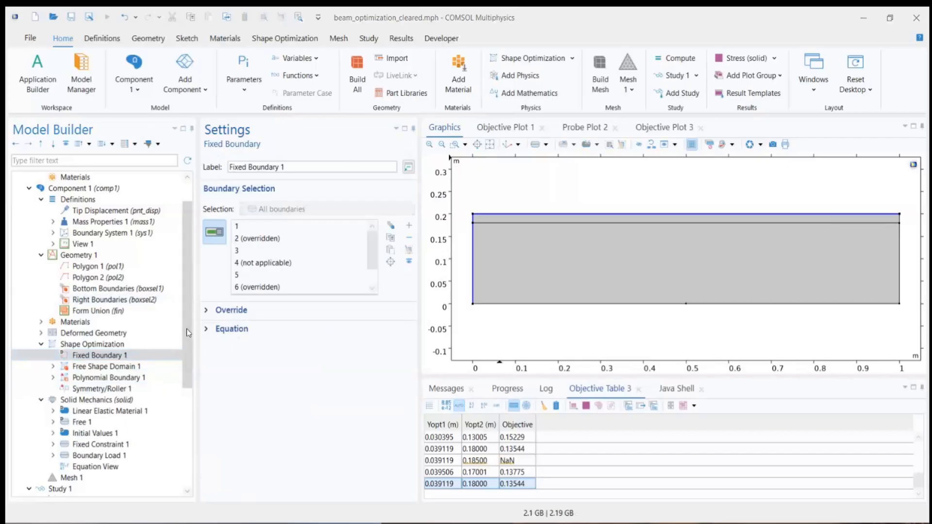
Step: Collapse the Shape Optimization node and add a new Stationary study to the model
{"action": "left_click_drag", "start_coordinate": [187, 313], "coordinate": [187, 391]}
{"action": "scroll", "coordinate": [187, 391], "scroll_direction": "down", "scroll_amount": 2}
{"action": "scroll", "coordinate": [58, 292], "scroll_direction": "up", "scroll_amount": 3}
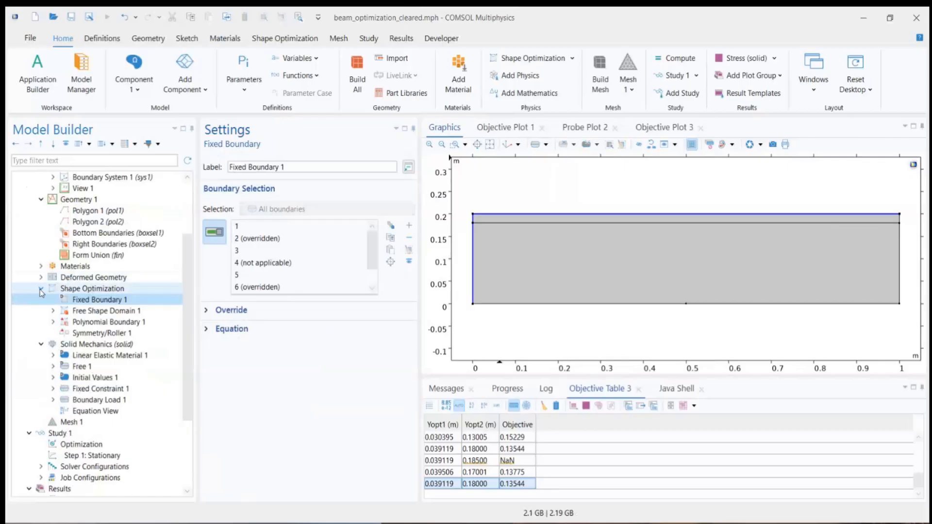
{"action": "left_click", "coordinate": [41, 291]}
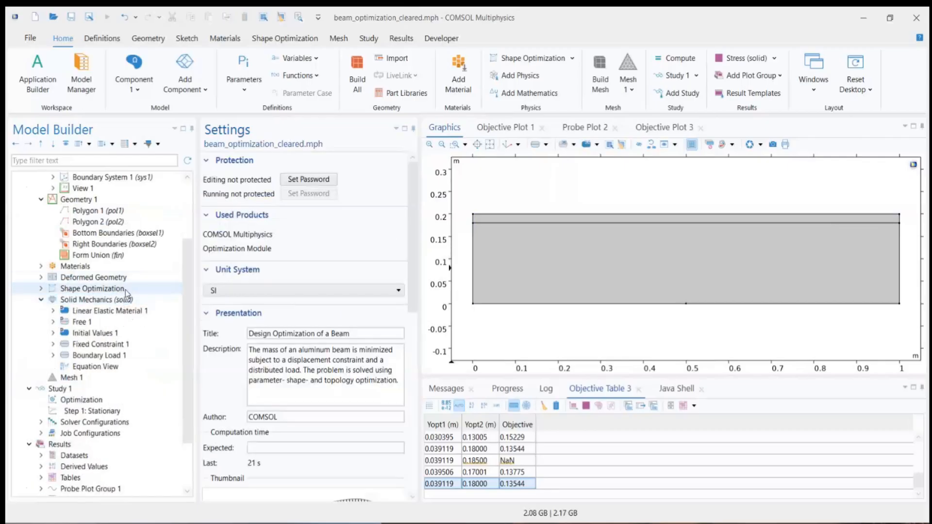
{"action": "left_click", "coordinate": [368, 39]}
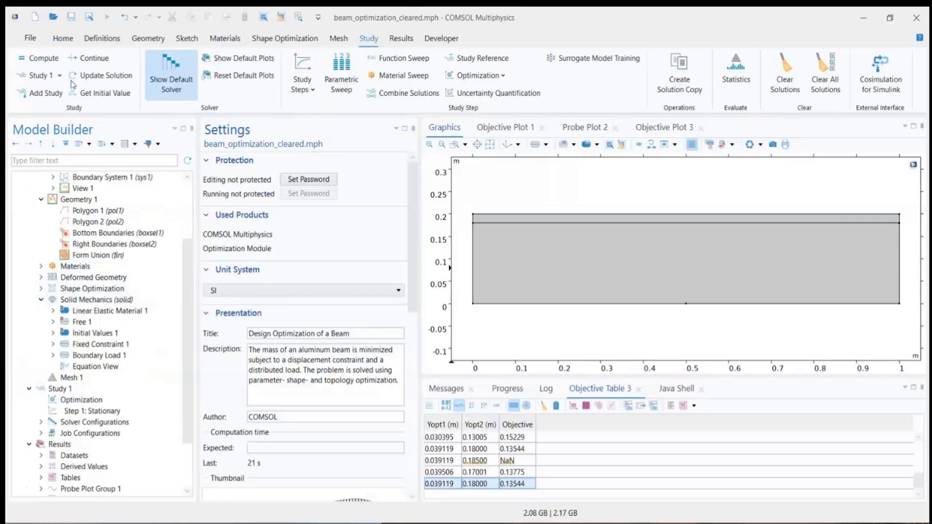
{"action": "left_click", "coordinate": [47, 94]}
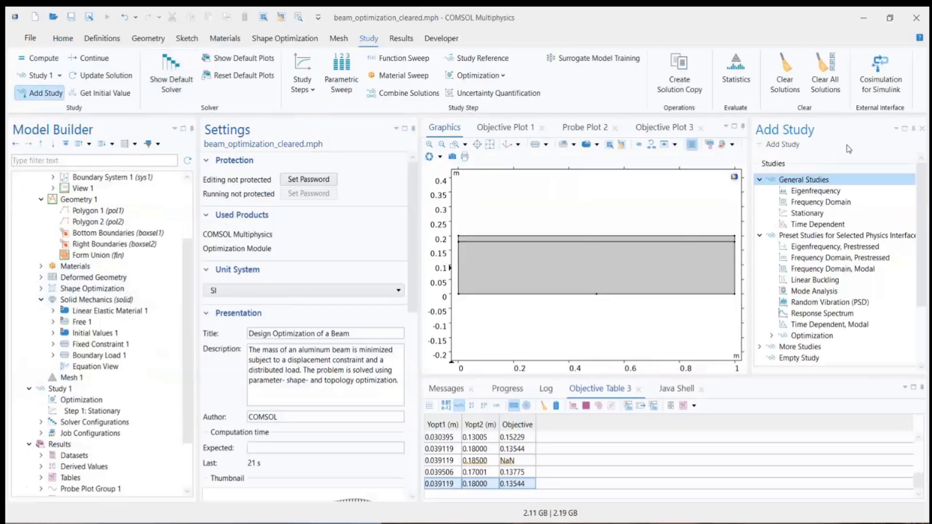
{"action": "left_click", "coordinate": [814, 215]}
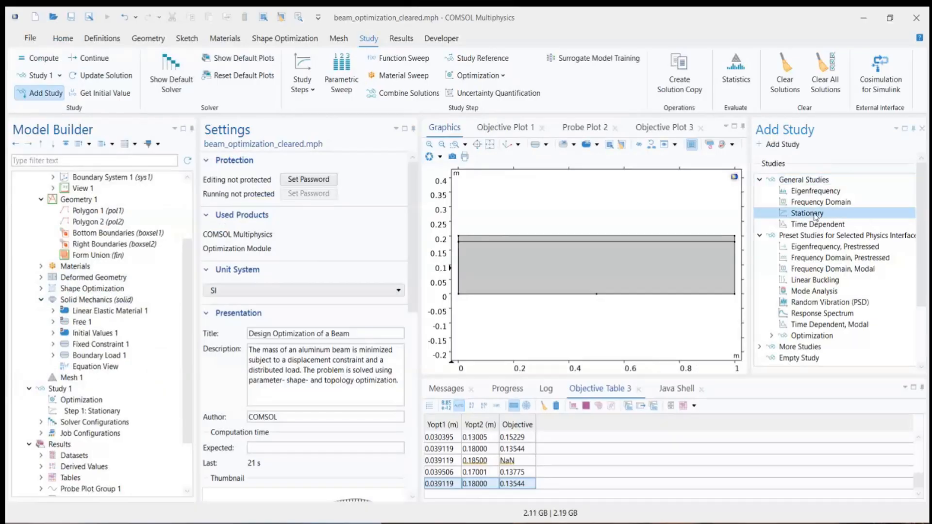
{"action": "left_click", "coordinate": [779, 144]}
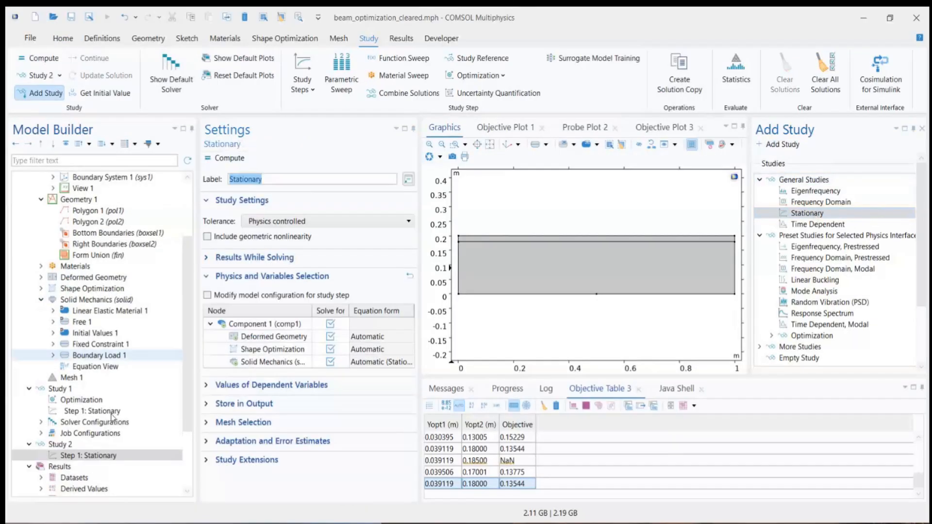
Step: Add a Shape Optimization study step to Study 2
{"action": "left_click", "coordinate": [68, 445]}
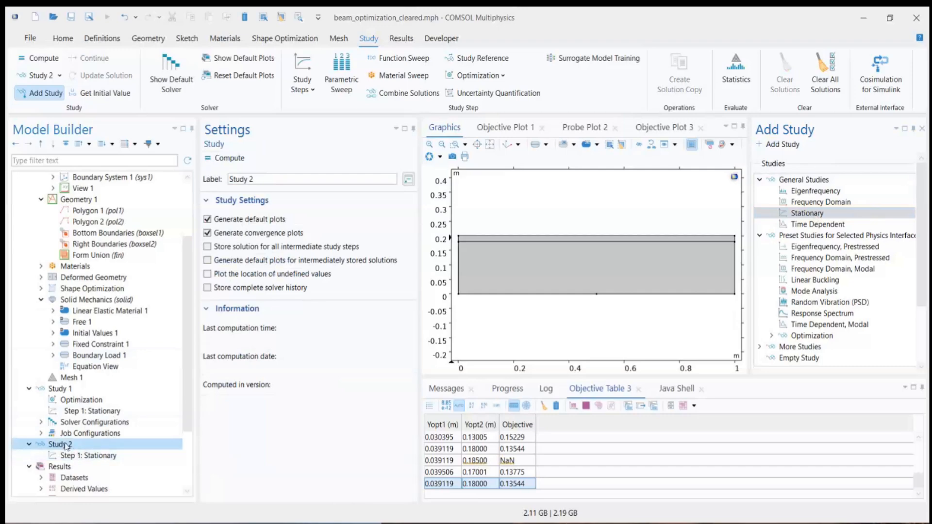
{"action": "right_click", "coordinate": [66, 446]}
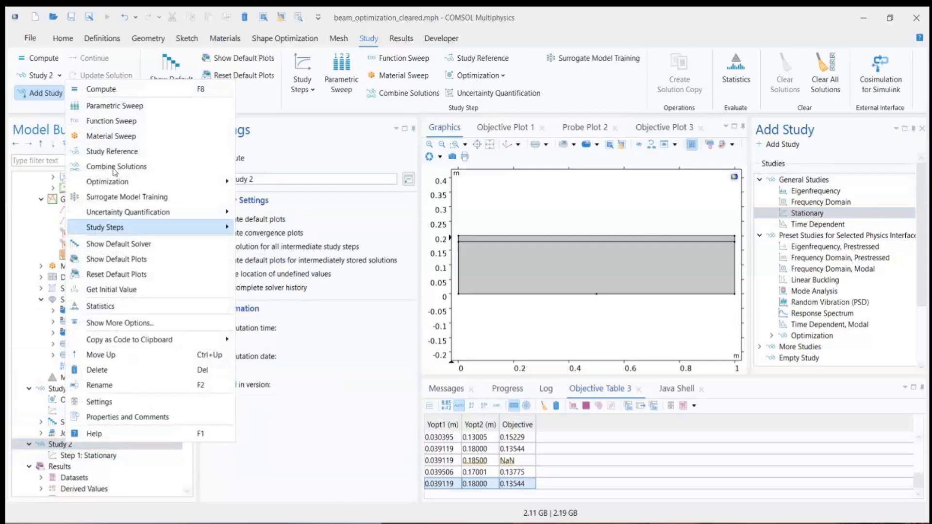
{"action": "mouse_move", "coordinate": [113, 182]}
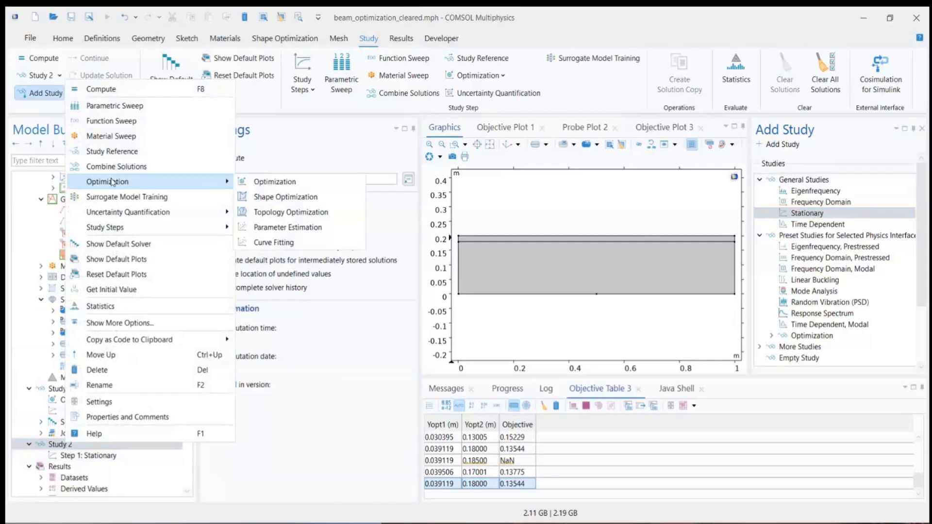
{"action": "left_click", "coordinate": [287, 197]}
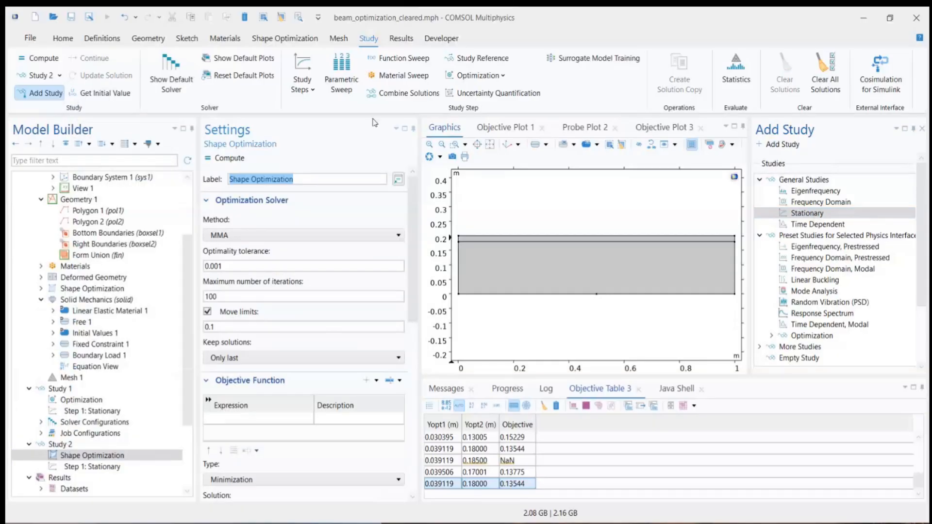
Step: Set the optimization solver method of Study 2's Shape Optimization to IPOPT
{"action": "left_click", "coordinate": [259, 236]}
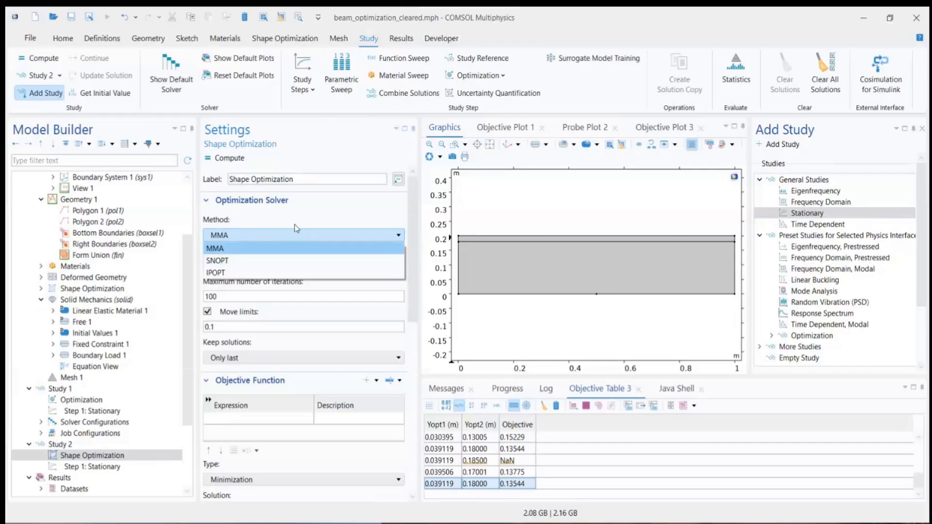
{"action": "left_click", "coordinate": [239, 272]}
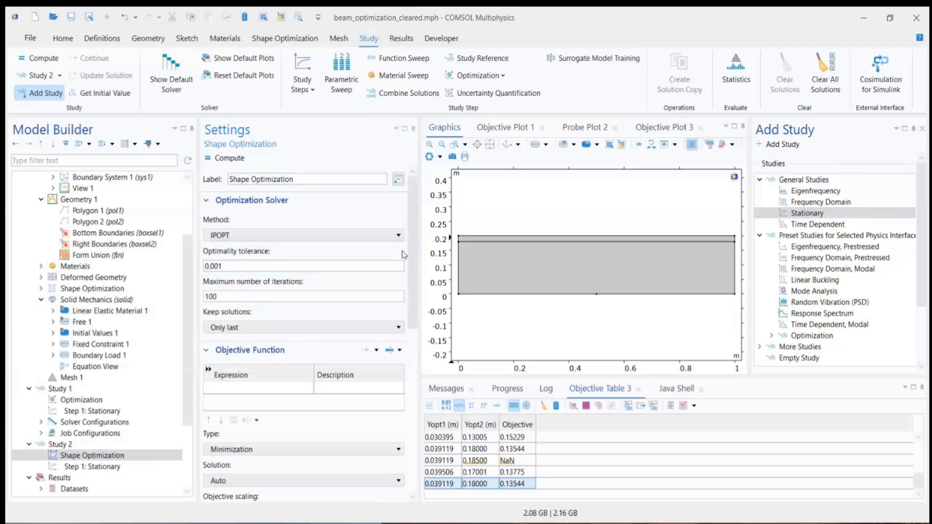
{"action": "left_click", "coordinate": [398, 236]}
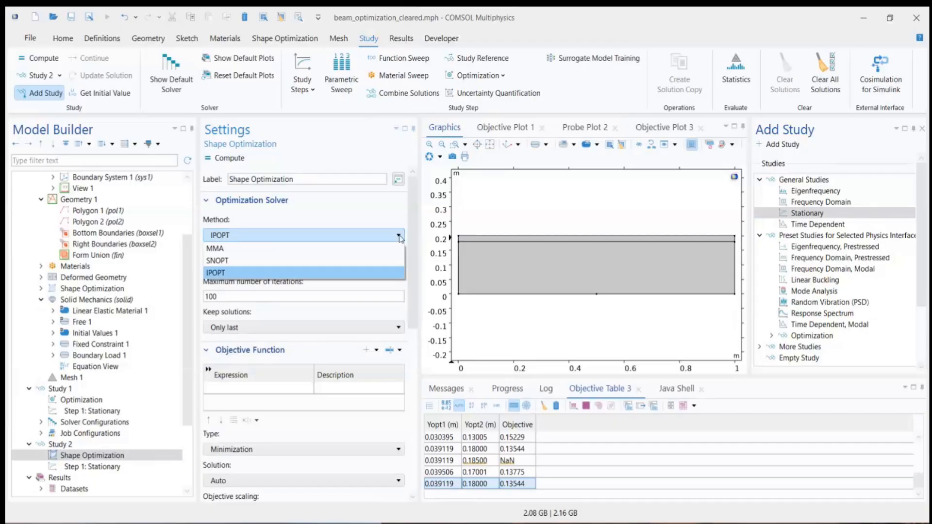
{"action": "left_click", "coordinate": [380, 272]}
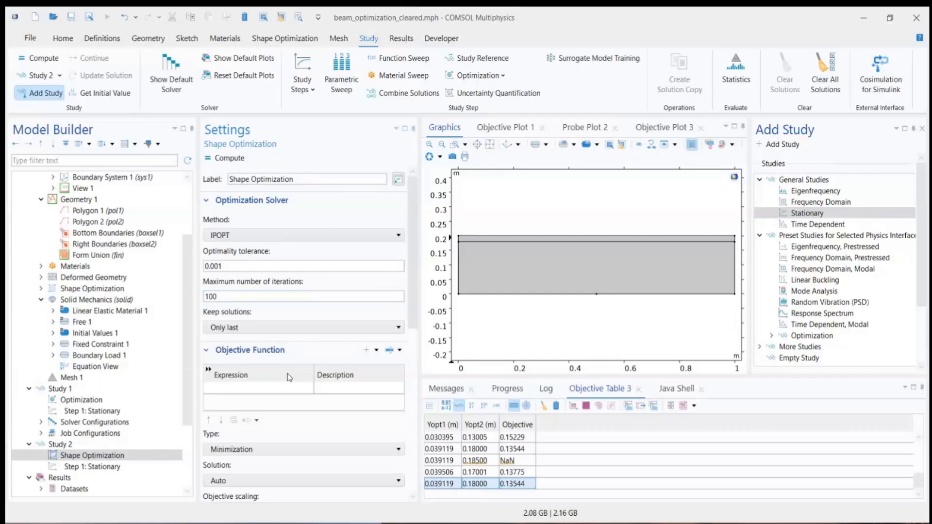
Step: Set the objective expression of Study 2's Shape Optimization to comp1.mass1.mass, matching the mass objective used in Study 1's Optimization
{"action": "left_click", "coordinate": [259, 388]}
{"action": "left_click", "coordinate": [206, 201]}
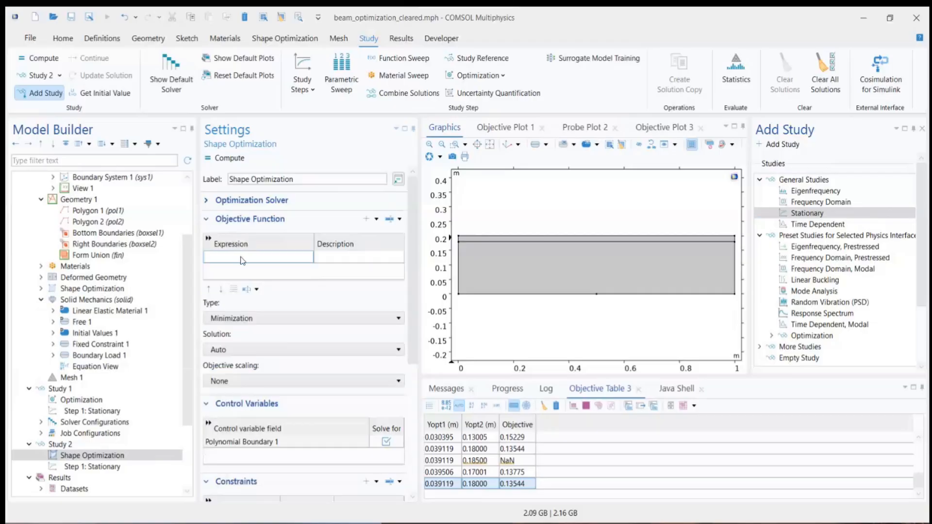
{"action": "left_click", "coordinate": [241, 257]}
{"action": "left_click", "coordinate": [95, 404]}
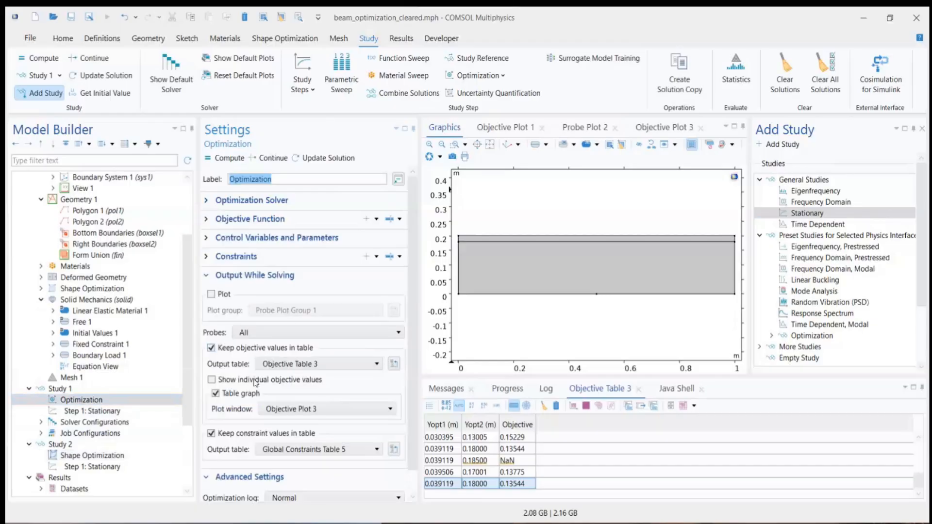
{"action": "left_click", "coordinate": [236, 224]}
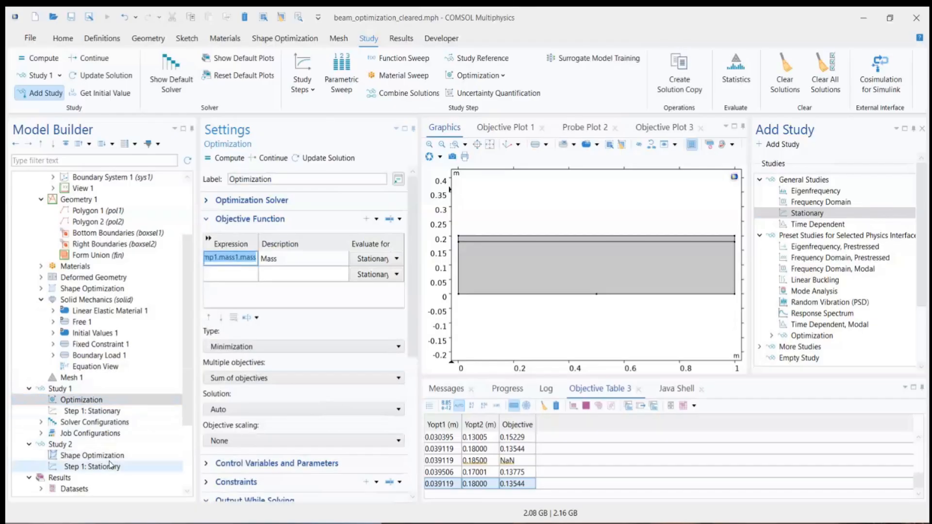
{"action": "left_click", "coordinate": [88, 466]}
{"action": "left_click", "coordinate": [92, 455]}
{"action": "left_click", "coordinate": [241, 257]}
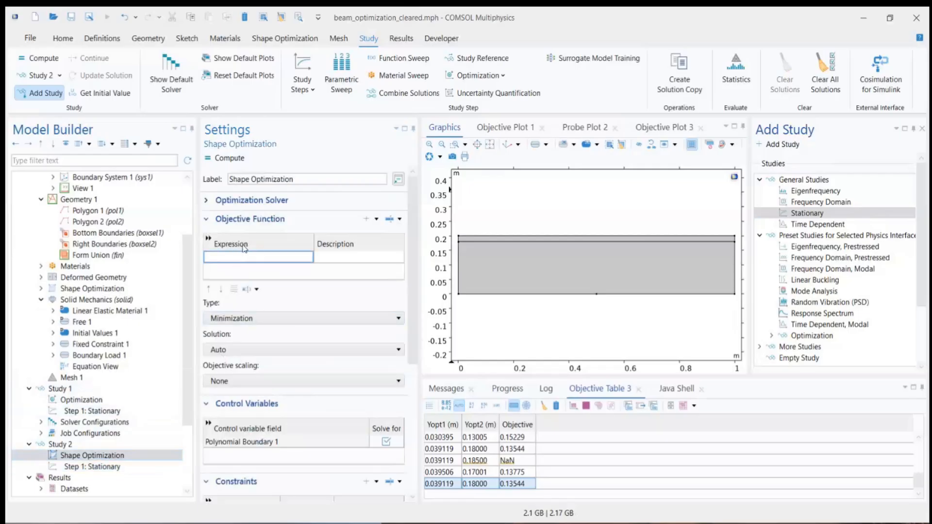
{"action": "left_click", "coordinate": [378, 221]}
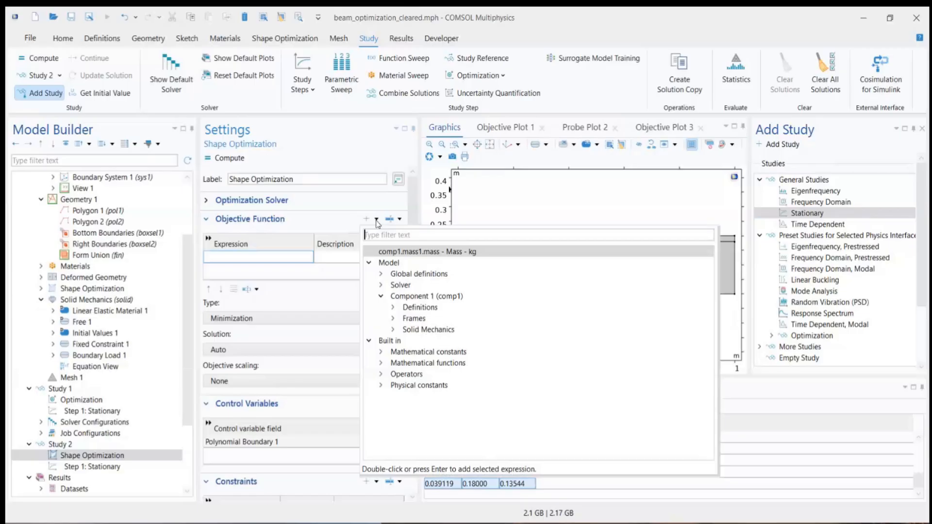
{"action": "left_click", "coordinate": [393, 309]}
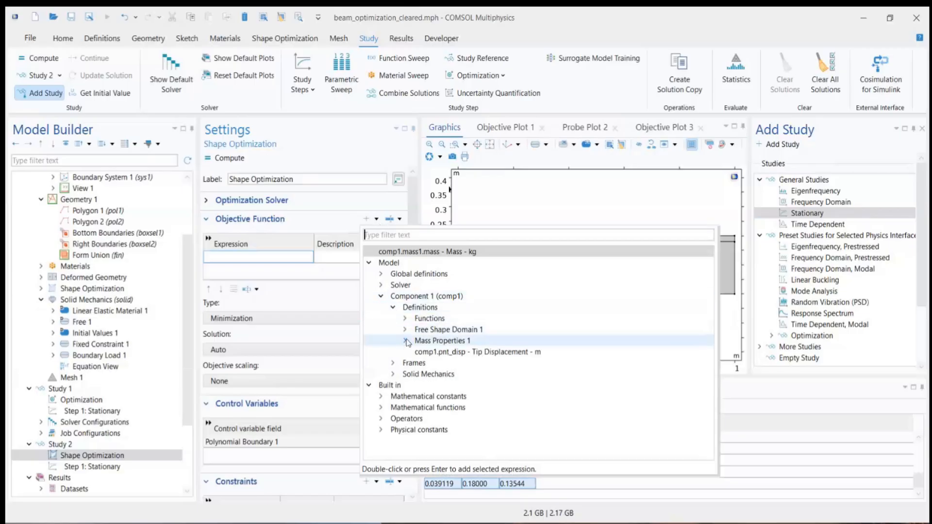
{"action": "left_click", "coordinate": [406, 341]}
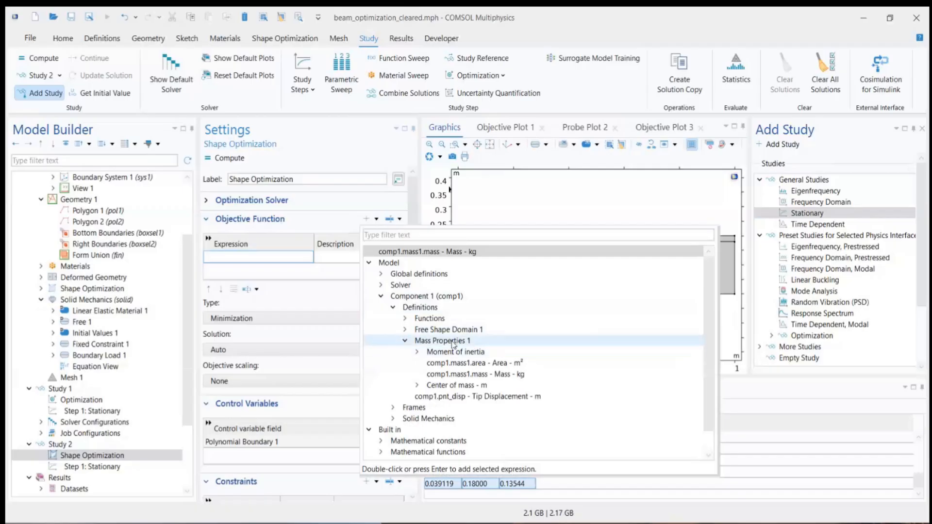
{"action": "double_click", "coordinate": [467, 375]}
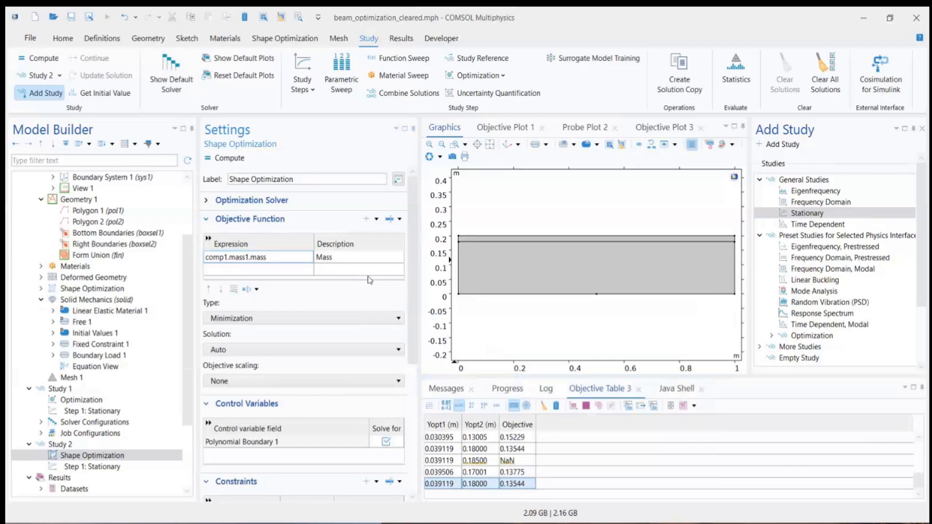
Step: Examine the solution and objective scaling options, the control variables and the constraints of Study 2's Shape Optimization
{"action": "left_click", "coordinate": [297, 351]}
{"action": "left_click", "coordinate": [298, 361]}
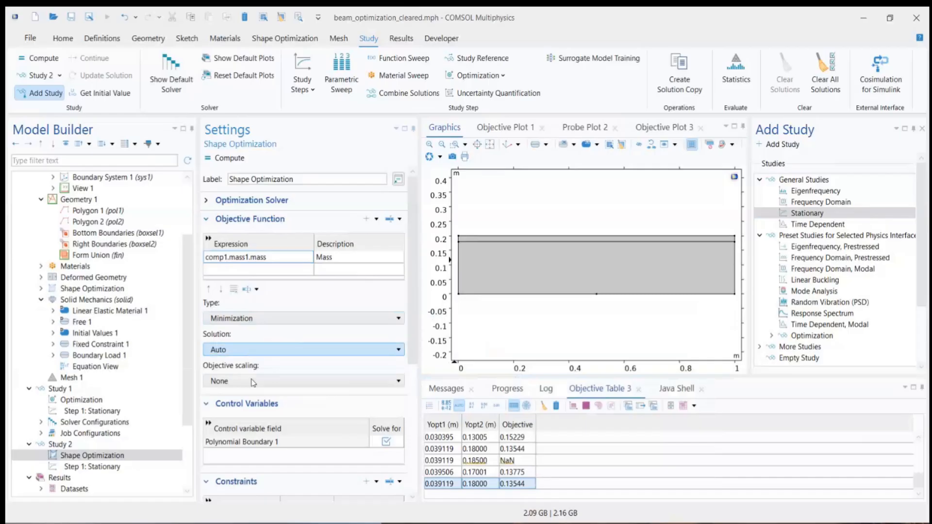
{"action": "left_click", "coordinate": [254, 381]}
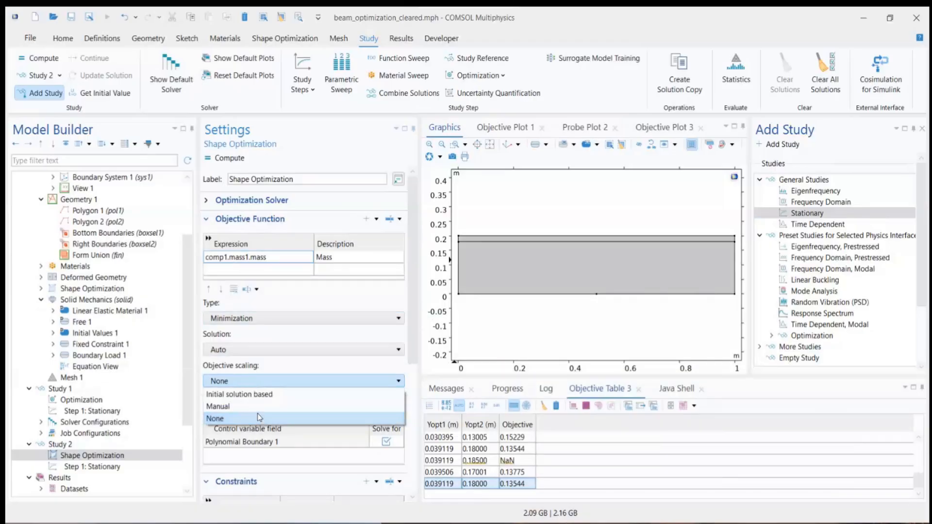
{"action": "left_click", "coordinate": [235, 383]}
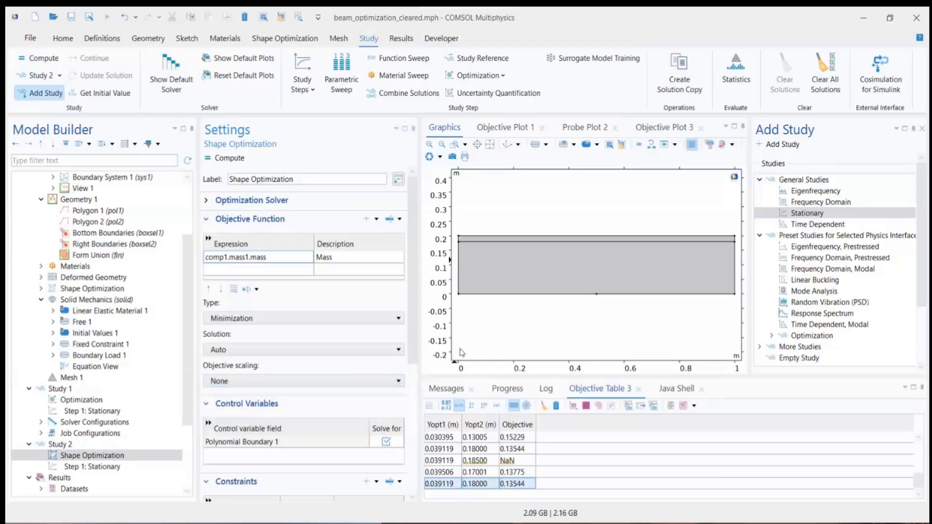
{"action": "left_click_drag", "start_coordinate": [412, 323], "coordinate": [411, 361]}
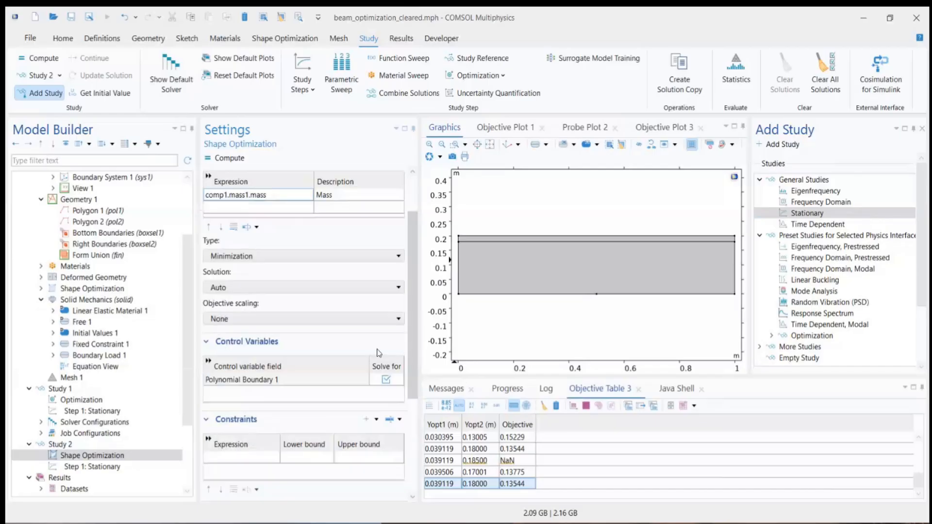
{"action": "scroll", "coordinate": [379, 340], "scroll_direction": "up", "scroll_amount": 3}
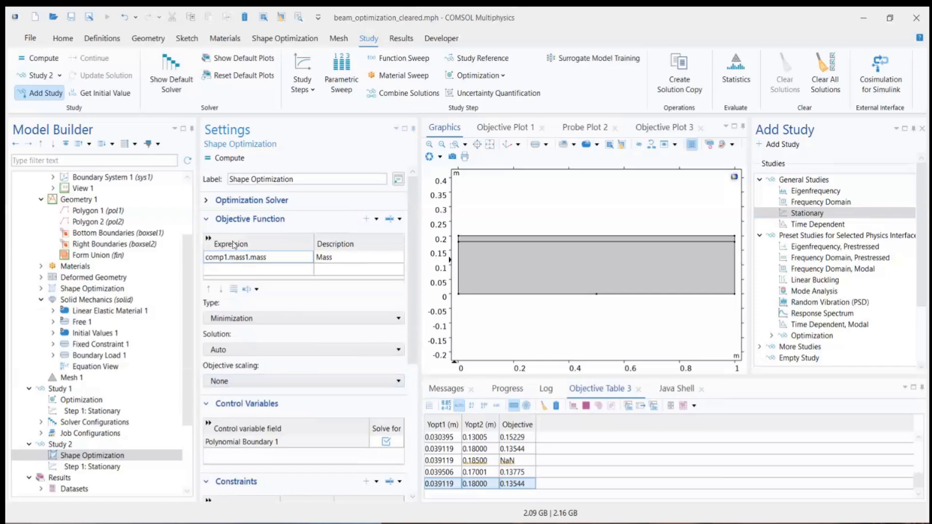
{"action": "scroll", "coordinate": [301, 313], "scroll_direction": "down", "scroll_amount": 3}
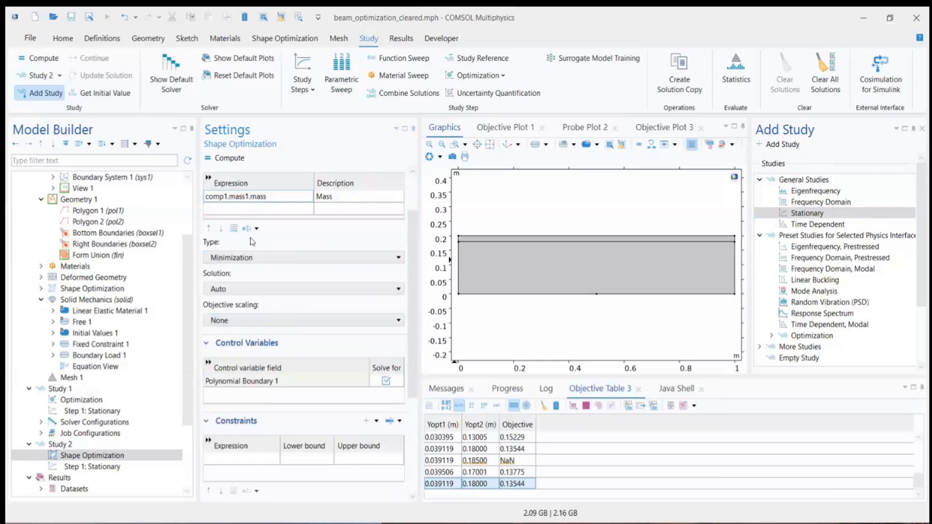
{"action": "scroll", "coordinate": [252, 242], "scroll_direction": "up", "scroll_amount": 3}
Step: Enter comp1.pnt_disp/maxDisp as the constraint expression of Study 2's Shape Optimization
{"action": "left_click", "coordinate": [206, 221]}
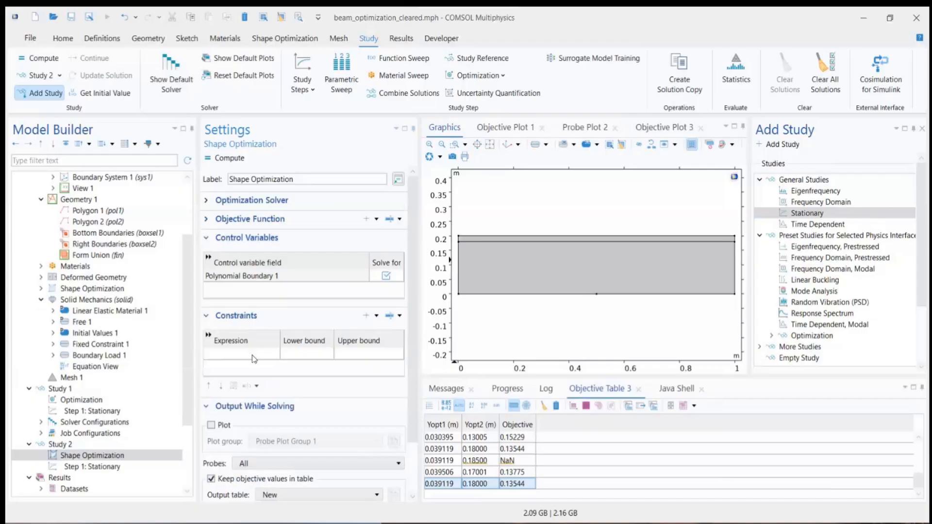
{"action": "left_click", "coordinate": [253, 357]}
{"action": "left_click", "coordinate": [253, 355]}
{"action": "type", "text": "comp1."}
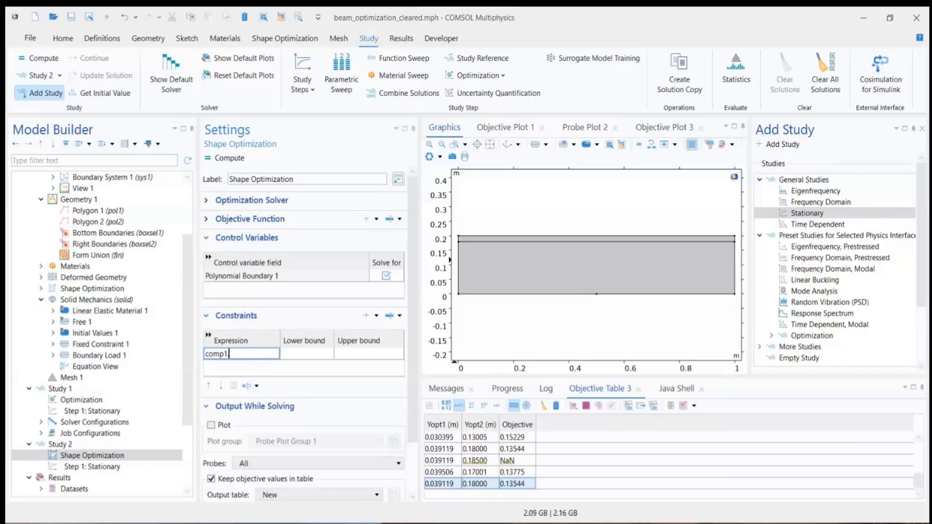
{"action": "type", "text": "pnt_dist"}
{"action": "key", "text": "BackSpace"}
{"action": "type", "text": "p"}
{"action": "scroll", "coordinate": [129, 287], "scroll_direction": "up", "scroll_amount": 3}
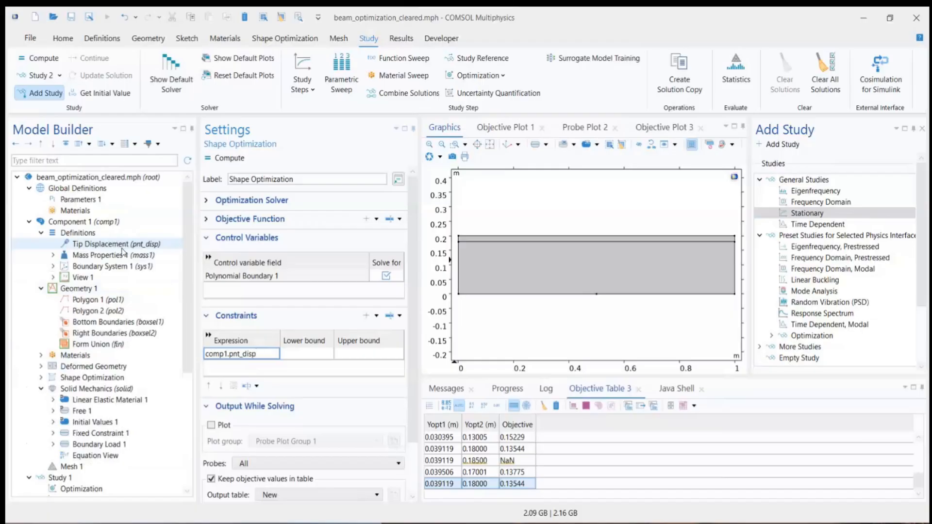
{"action": "type", "text": "/maxDisp"}
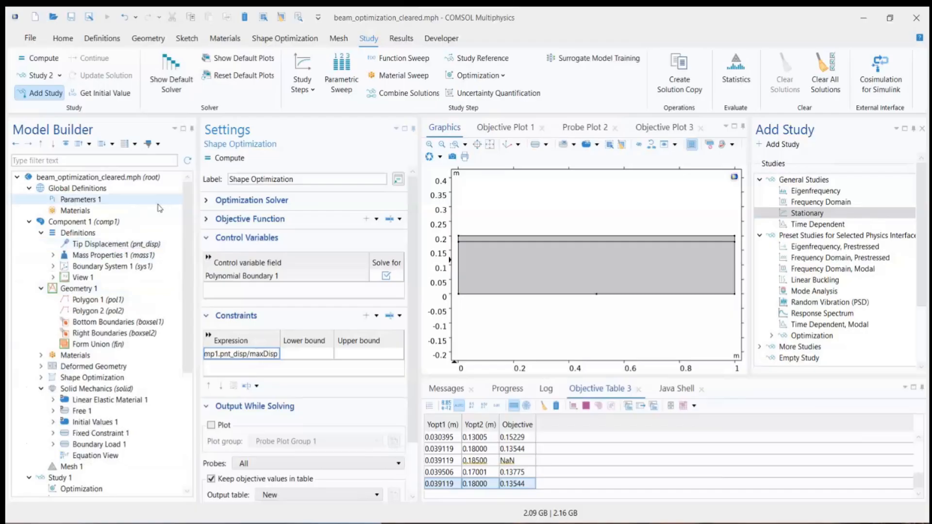
Step: Set the upper bound of the tip displacement constraint to 1
{"action": "left_click", "coordinate": [363, 360]}
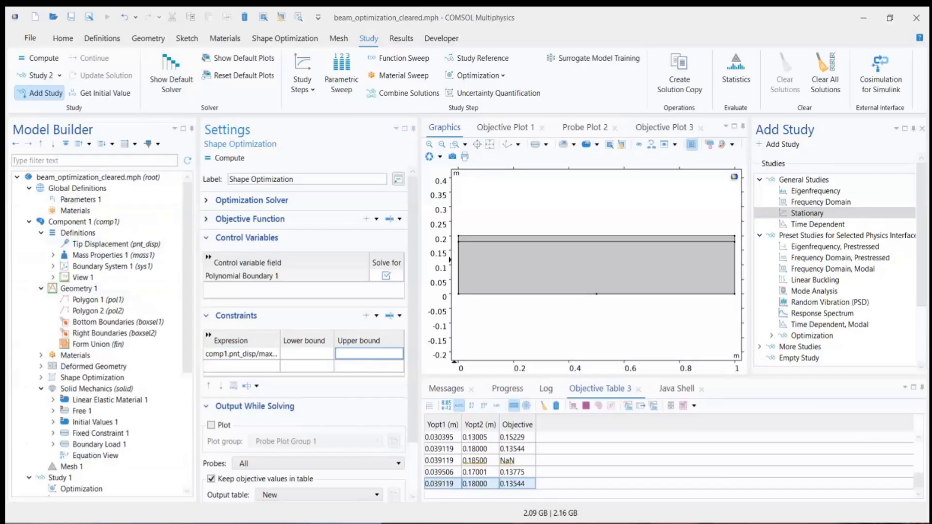
{"action": "type", "text": "1"}
{"action": "key", "text": "Return"}
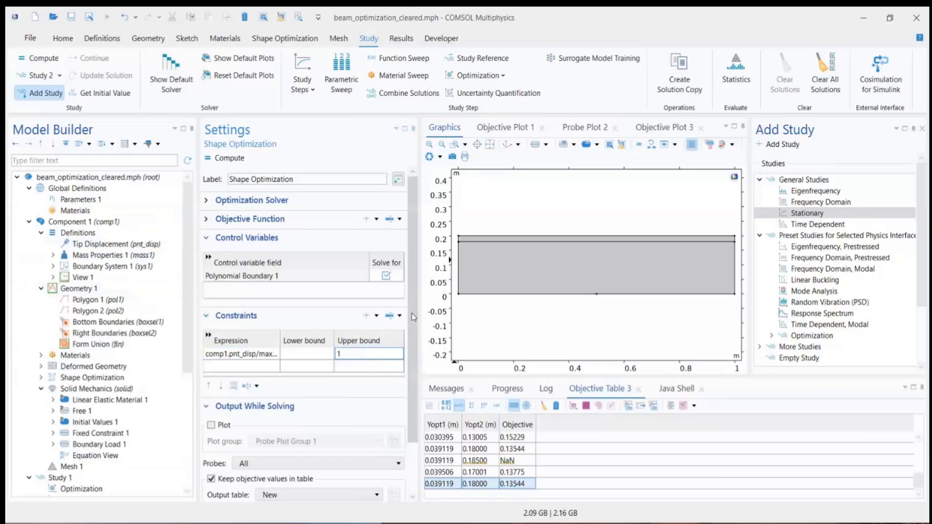
Step: Enable the table graph for the objective values output while solving Study 2
{"action": "left_click_drag", "start_coordinate": [414, 317], "coordinate": [417, 383]}
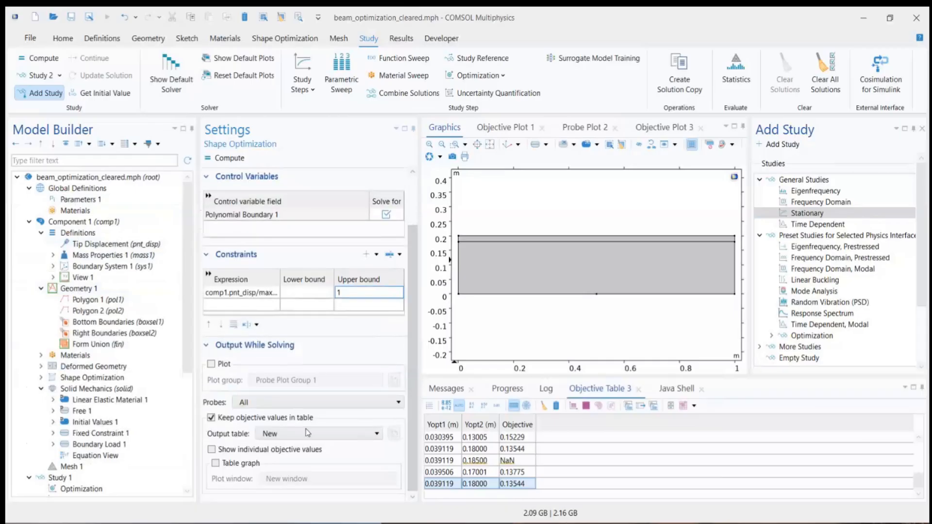
{"action": "scroll", "coordinate": [317, 332], "scroll_direction": "up", "scroll_amount": 1}
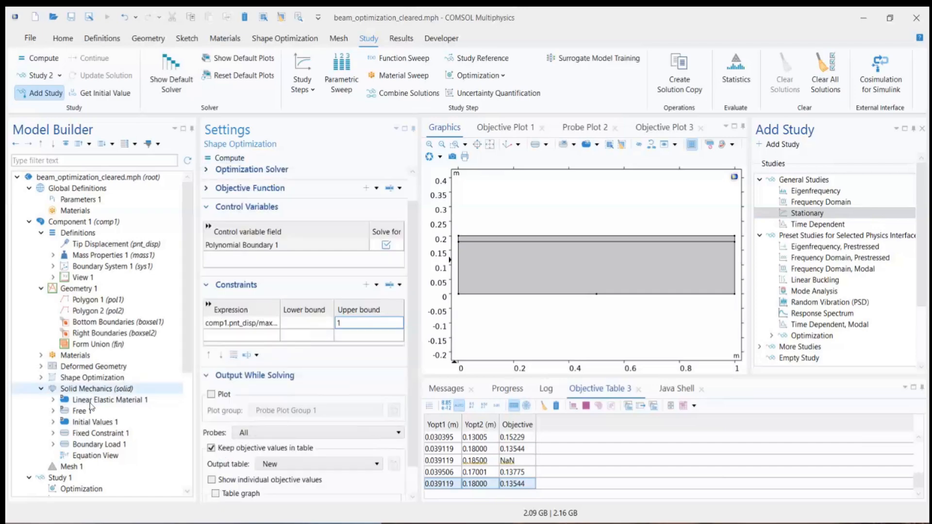
{"action": "scroll", "coordinate": [113, 406], "scroll_direction": "down", "scroll_amount": 5}
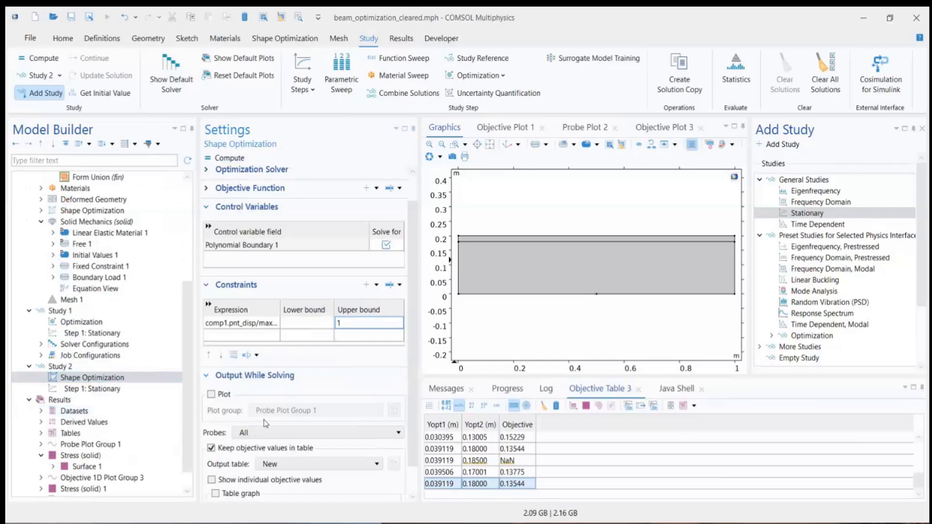
{"action": "scroll", "coordinate": [265, 424], "scroll_direction": "down", "scroll_amount": 1}
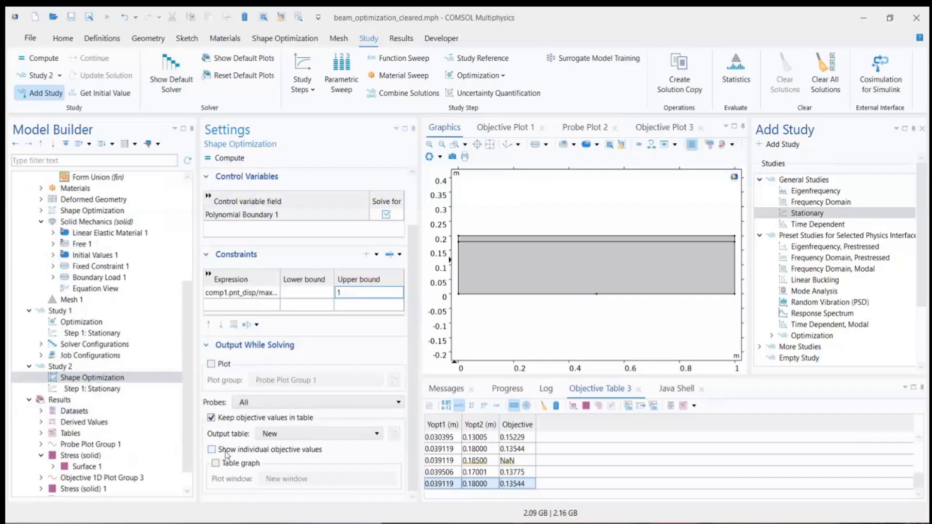
{"action": "left_click", "coordinate": [216, 464]}
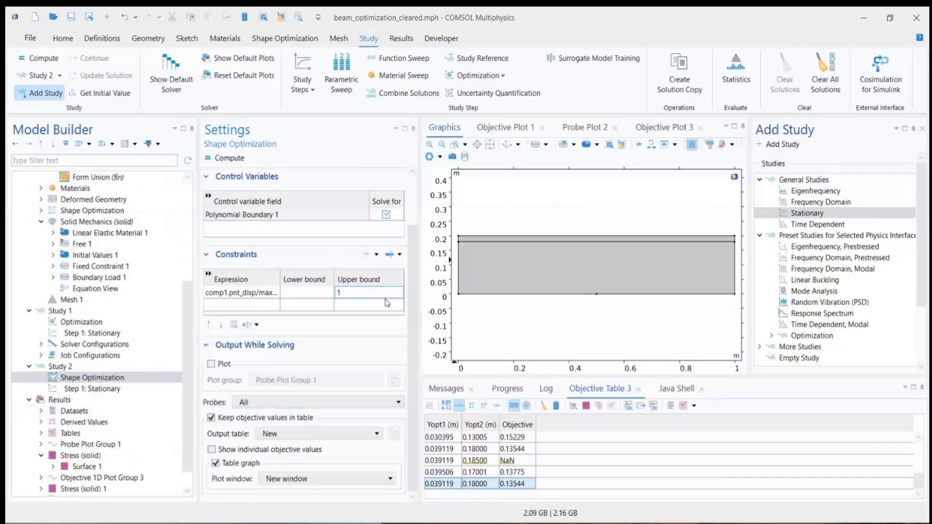
{"action": "left_click", "coordinate": [212, 364]}
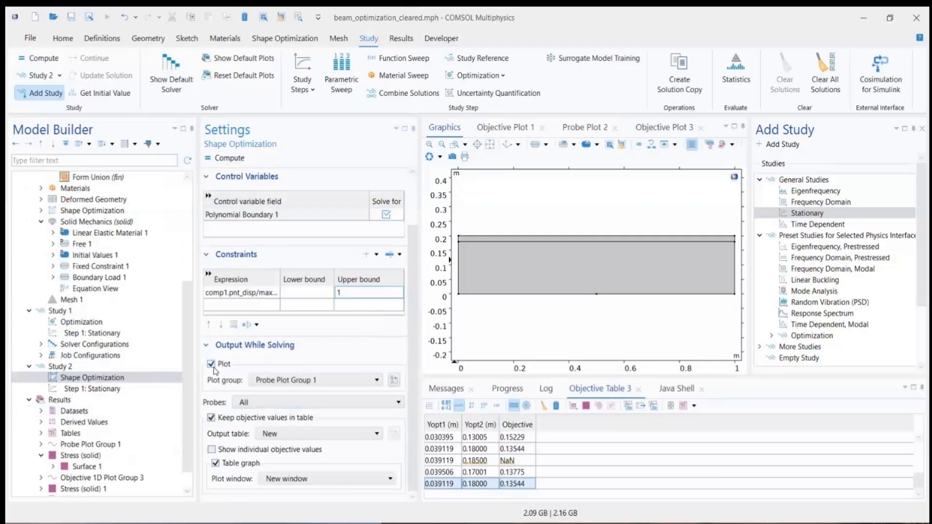
{"action": "left_click", "coordinate": [281, 383]}
{"action": "left_click", "coordinate": [281, 384]}
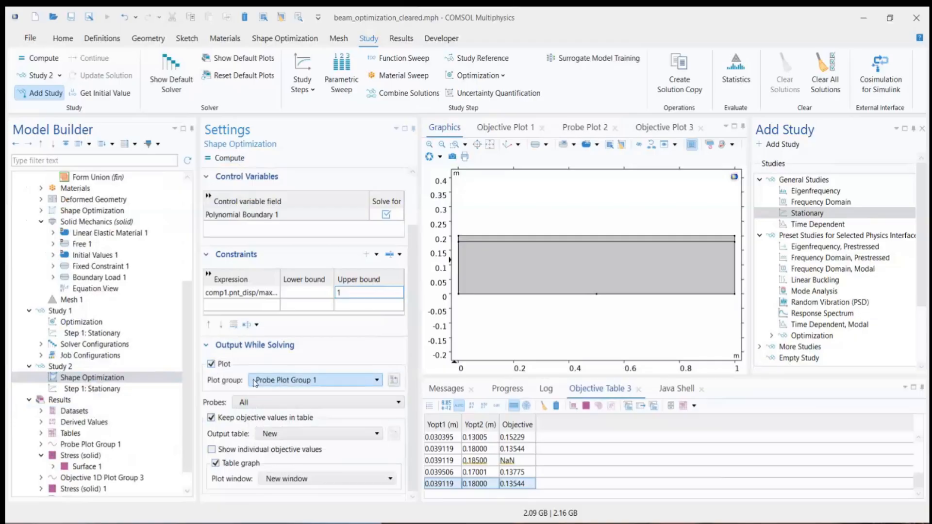
{"action": "left_click", "coordinate": [212, 365]}
{"action": "left_click", "coordinate": [287, 402]}
{"action": "left_click", "coordinate": [288, 399]}
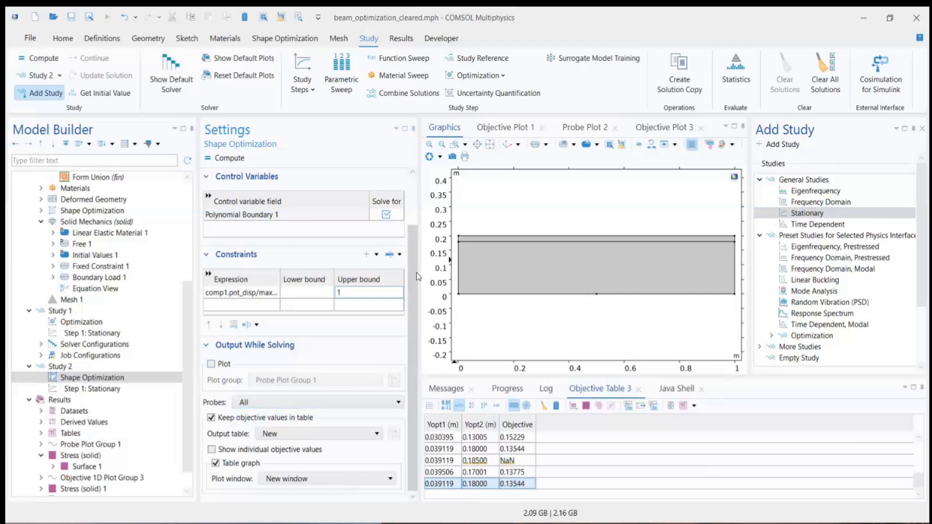
Step: Close the Add Study window and compute Study 2's shape optimization
{"action": "scroll", "coordinate": [407, 291], "scroll_direction": "up", "scroll_amount": 3}
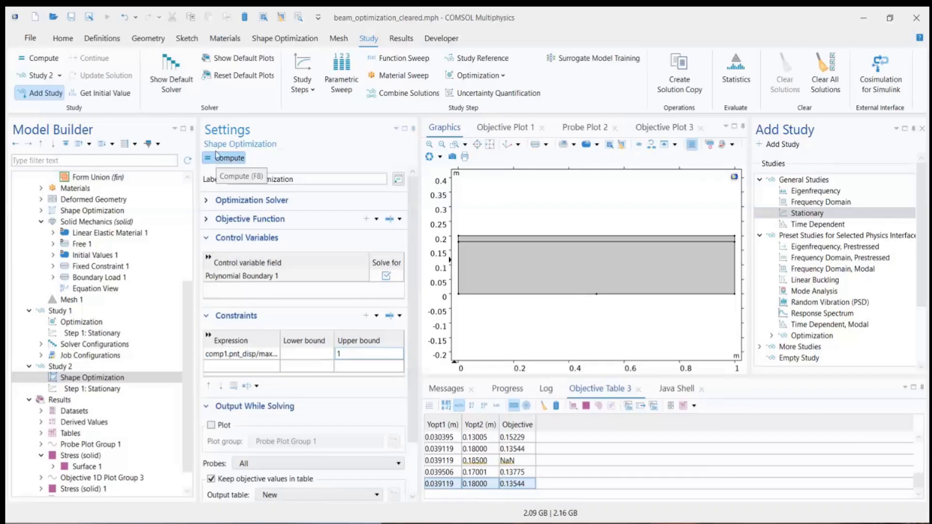
{"action": "left_click", "coordinate": [923, 130]}
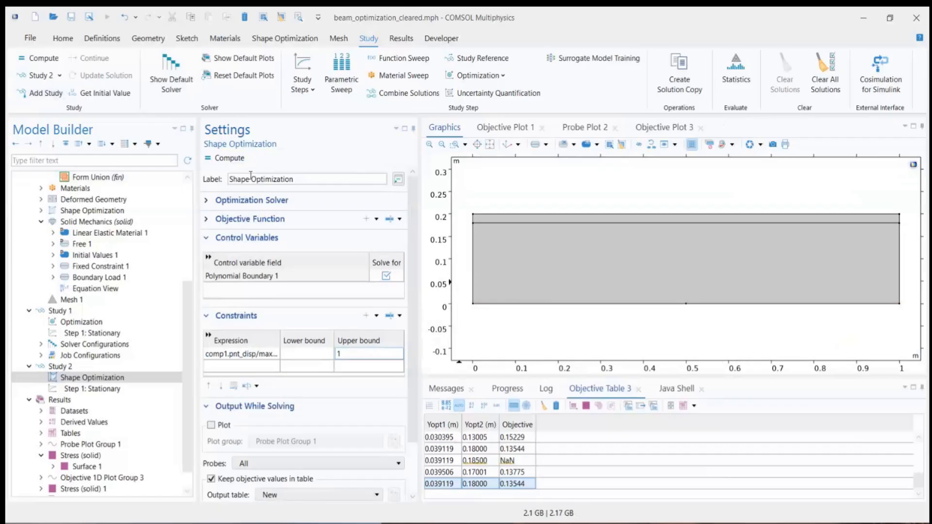
{"action": "left_click", "coordinate": [227, 158]}
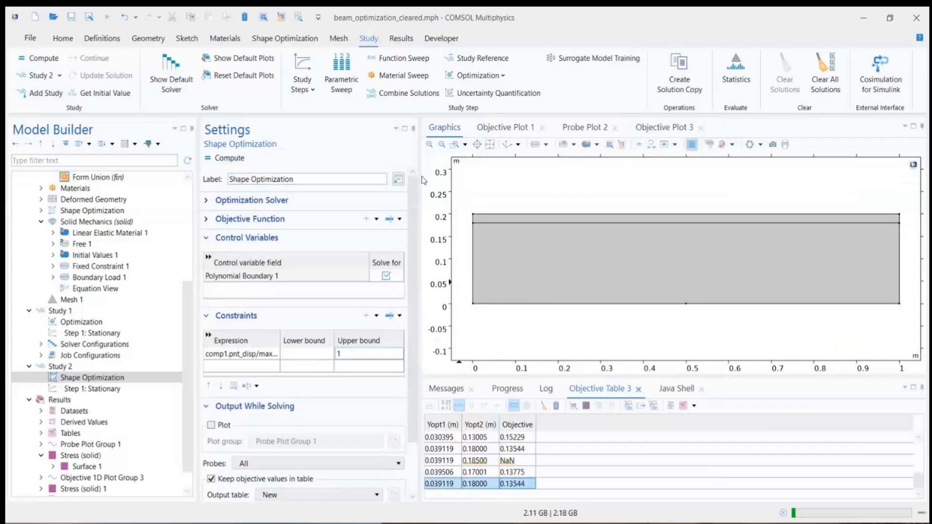
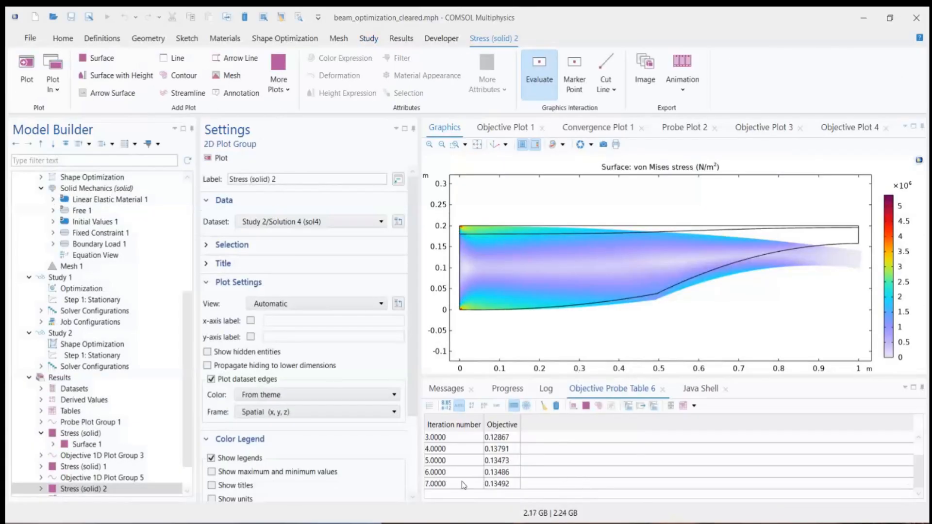
Step: Inspect the last iteration's objective value in Objective Probe Table 6 and the results nodes at the end of the model tree
{"action": "left_click", "coordinate": [502, 483]}
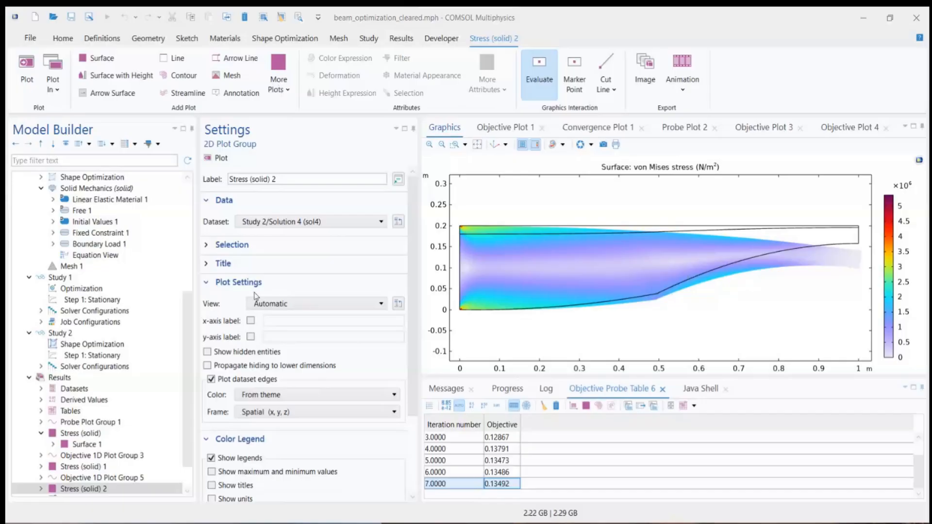
{"action": "left_click_drag", "start_coordinate": [188, 327], "coordinate": [187, 381]}
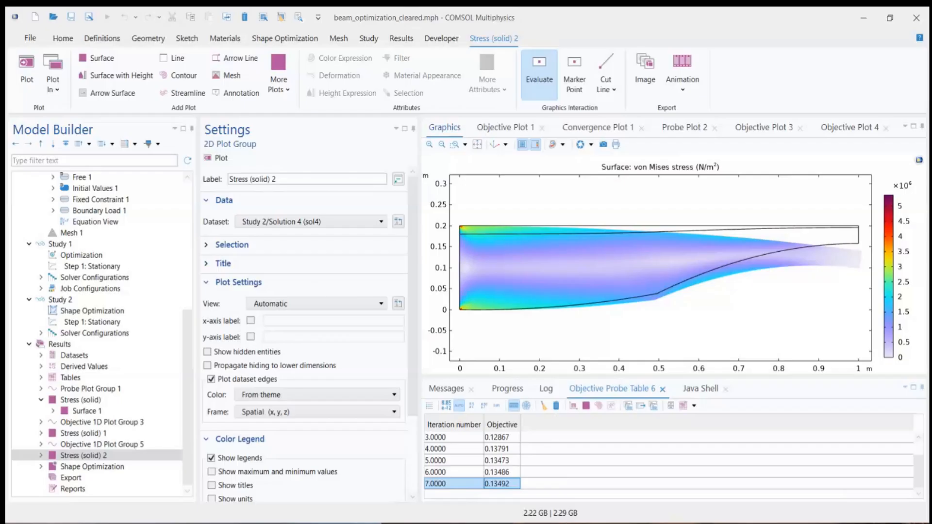
Step: Switch to the PowerPoint presentation Webinar-Optimization-2025112.pptx, select slide 25 on shape optimization and look through the neighbouring slides
{"action": "key", "text": "alt+Tab"}
{"action": "left_click", "coordinate": [75, 439]}
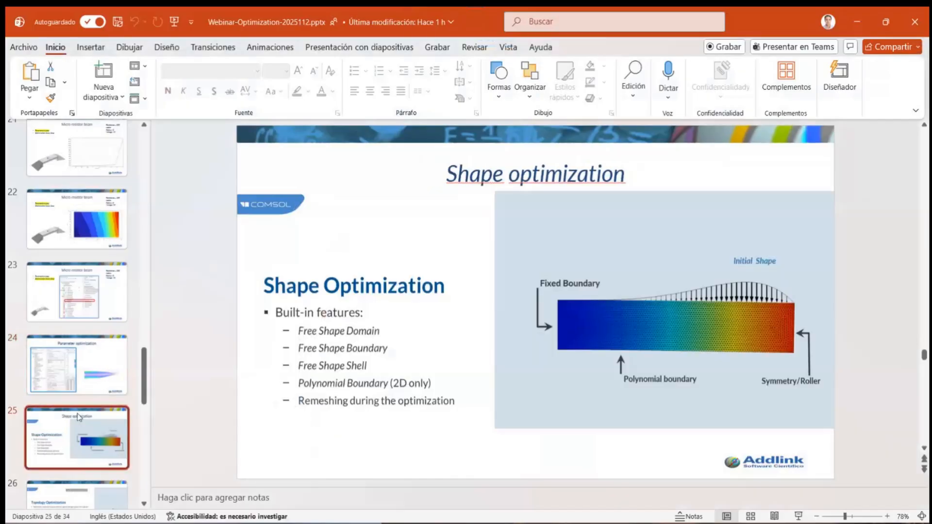
{"action": "scroll", "coordinate": [89, 346], "scroll_direction": "down", "scroll_amount": 3}
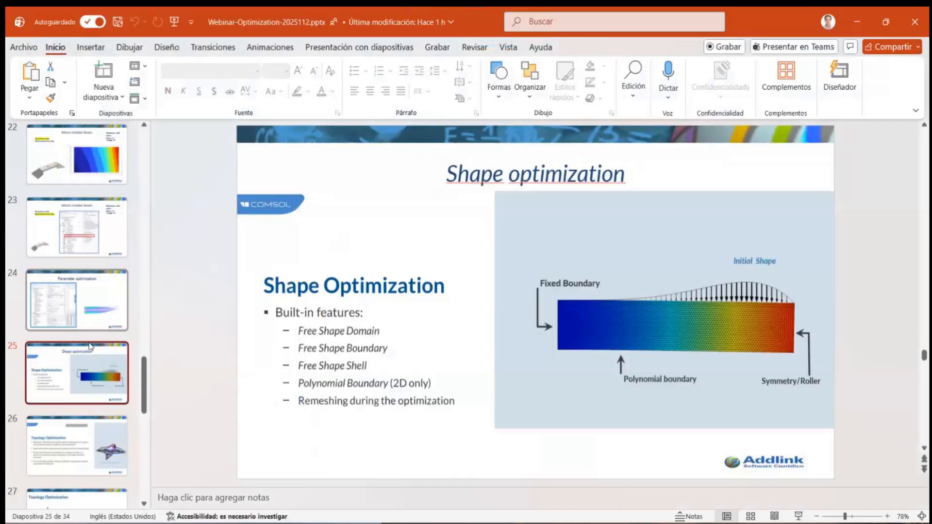
{"action": "scroll", "coordinate": [90, 347], "scroll_direction": "down", "scroll_amount": 3}
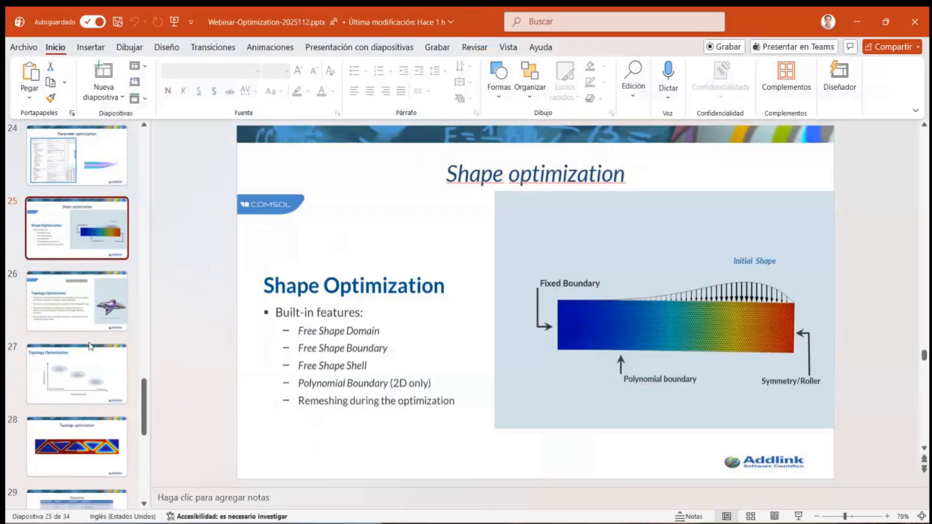
{"action": "scroll", "coordinate": [90, 346], "scroll_direction": "up", "scroll_amount": 1}
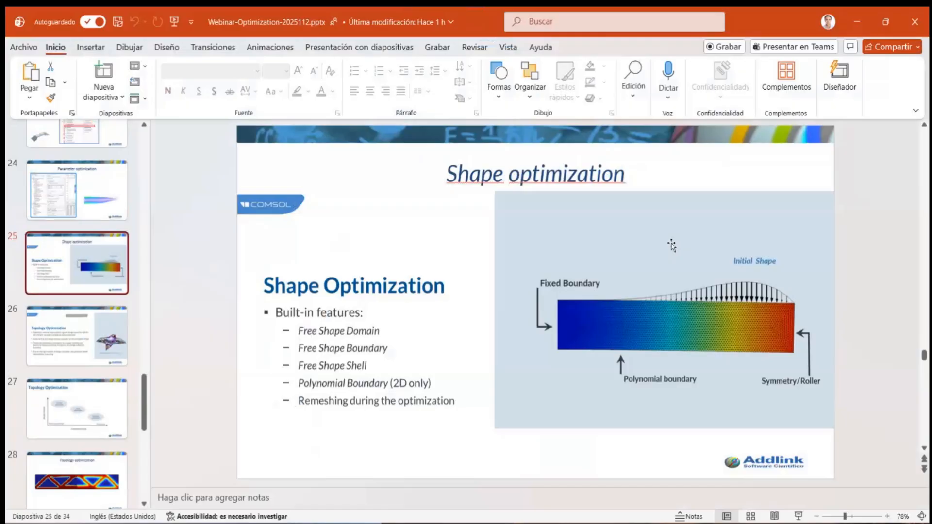
Step: Start the slide show from the Shape optimization slide and advance to the Topology Optimization slide
{"action": "left_click", "coordinate": [764, 36]}
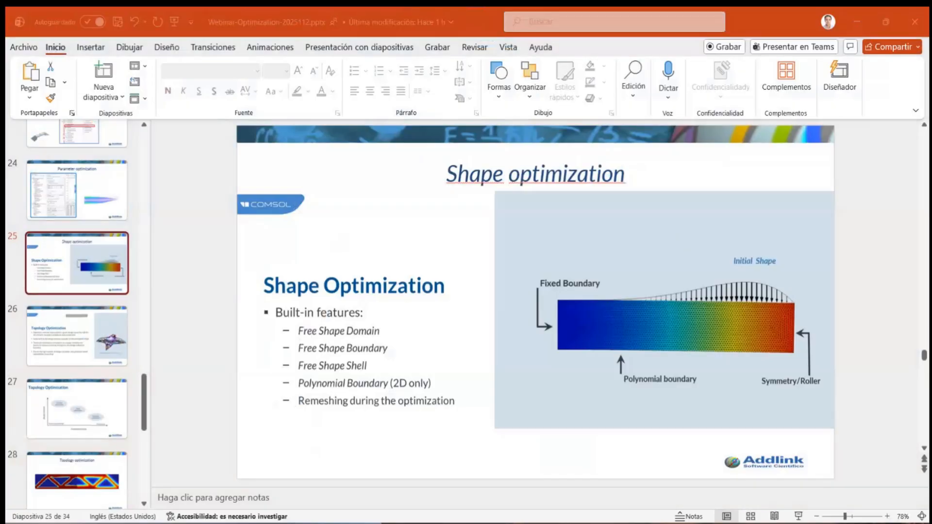
{"action": "left_click", "coordinate": [798, 517]}
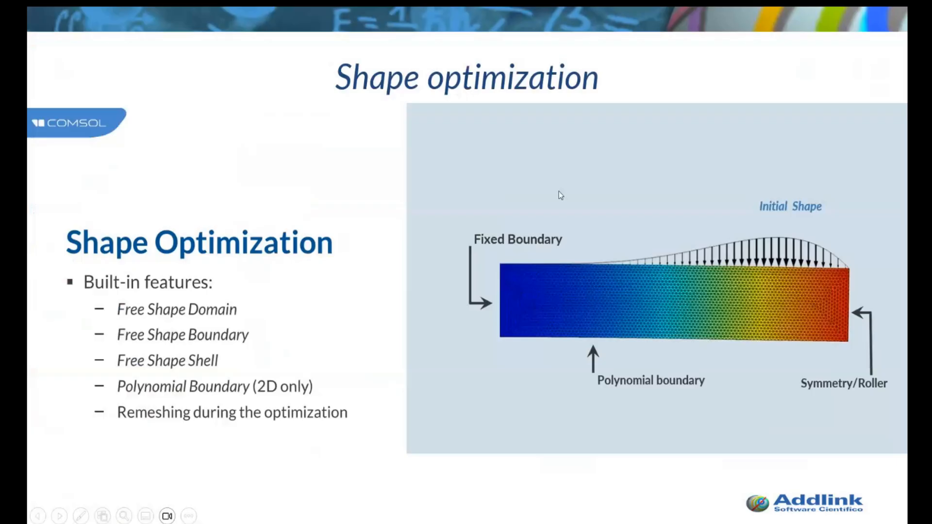
{"action": "left_click", "coordinate": [461, 182]}
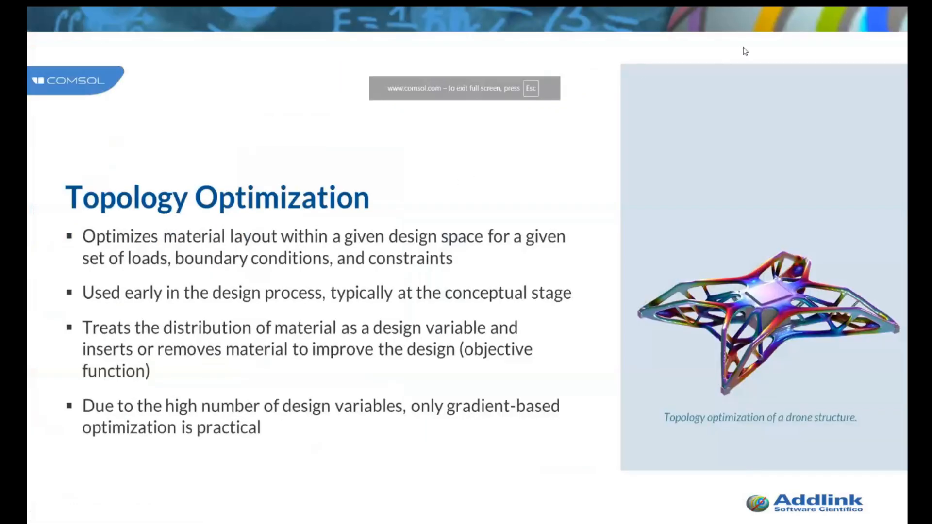
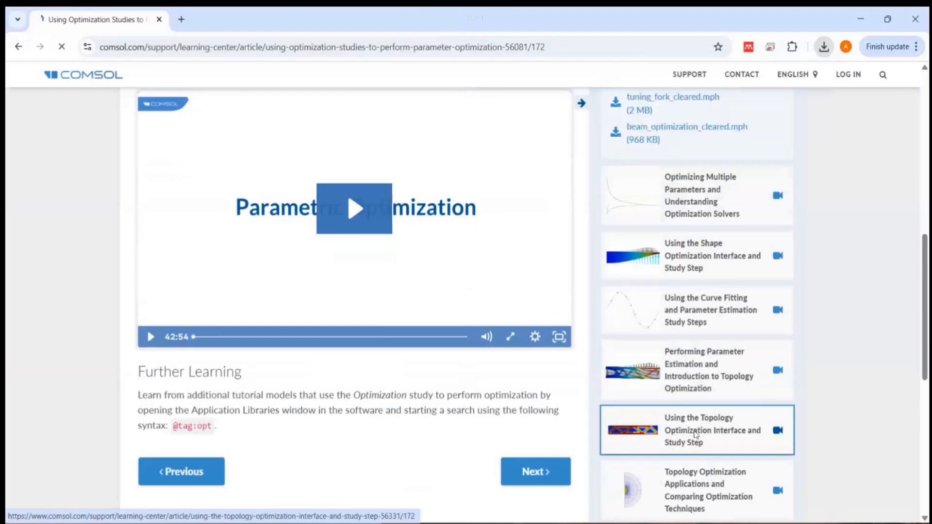
Step: Open the Learning Center article Using the Topology Optimization Interface and Study Step and download mbb_beam_solved.mph
{"action": "scroll", "coordinate": [803, 436], "scroll_direction": "down", "scroll_amount": 8}
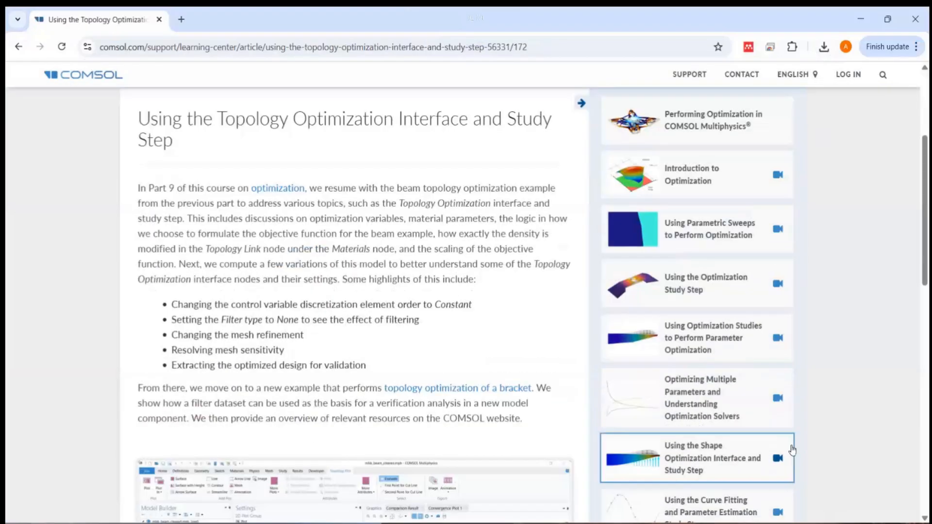
{"action": "scroll", "coordinate": [793, 446], "scroll_direction": "up", "scroll_amount": 1}
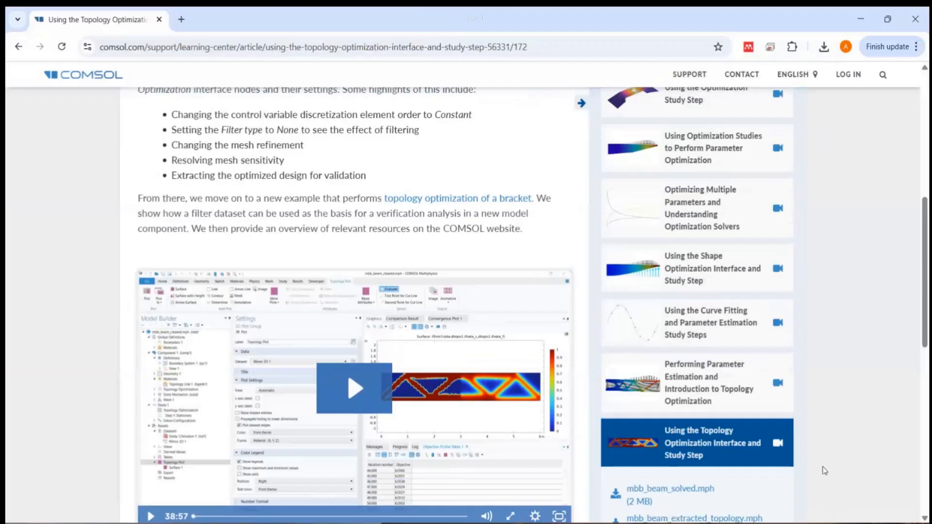
{"action": "scroll", "coordinate": [824, 470], "scroll_direction": "down", "scroll_amount": 1}
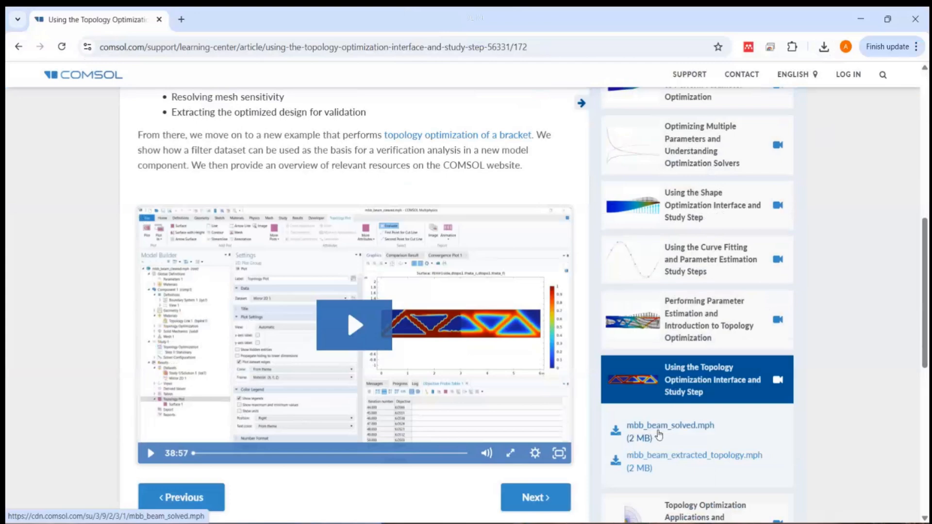
{"action": "left_click", "coordinate": [686, 432]}
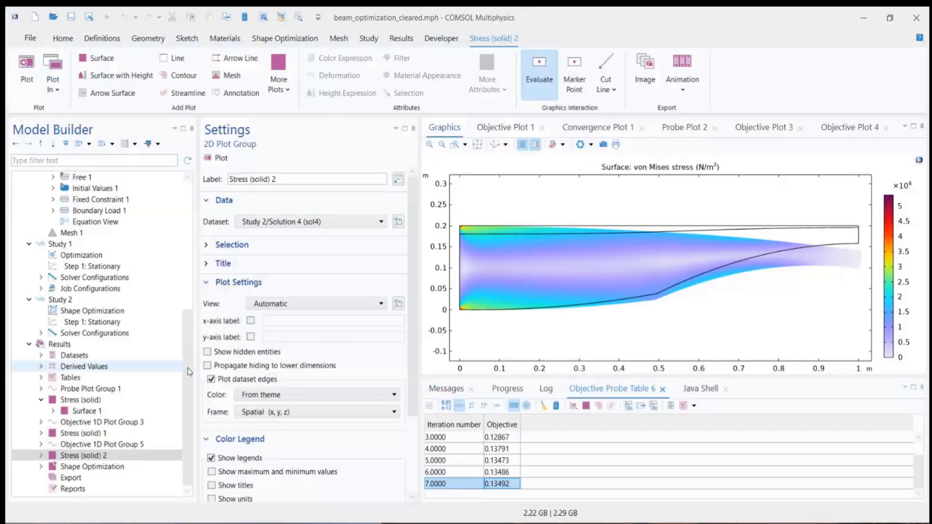
{"action": "scroll", "coordinate": [171, 285], "scroll_direction": "up", "scroll_amount": 8}
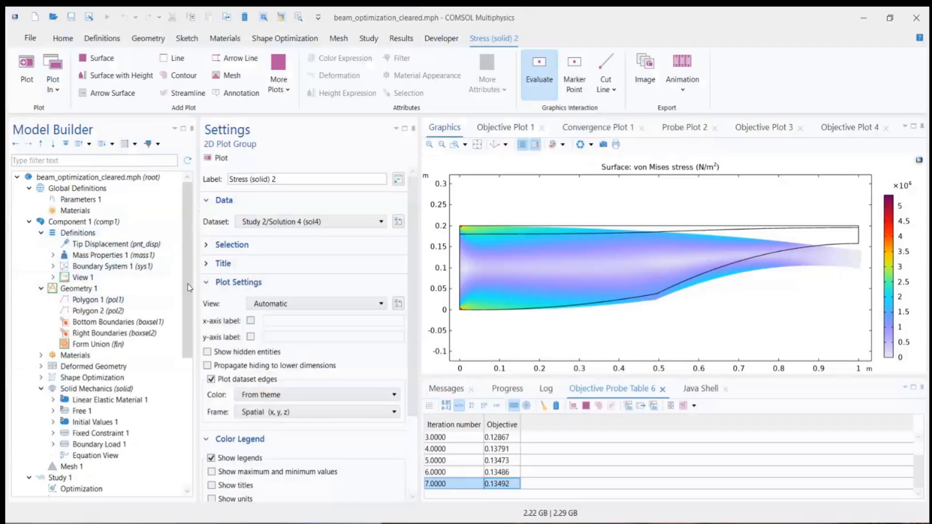
Step: Switch to COMSOL Multiphysics and exclude Shape Optimization from the physics solved in Study 1's Stationary step
{"action": "scroll", "coordinate": [190, 287], "scroll_direction": "down", "scroll_amount": 7}
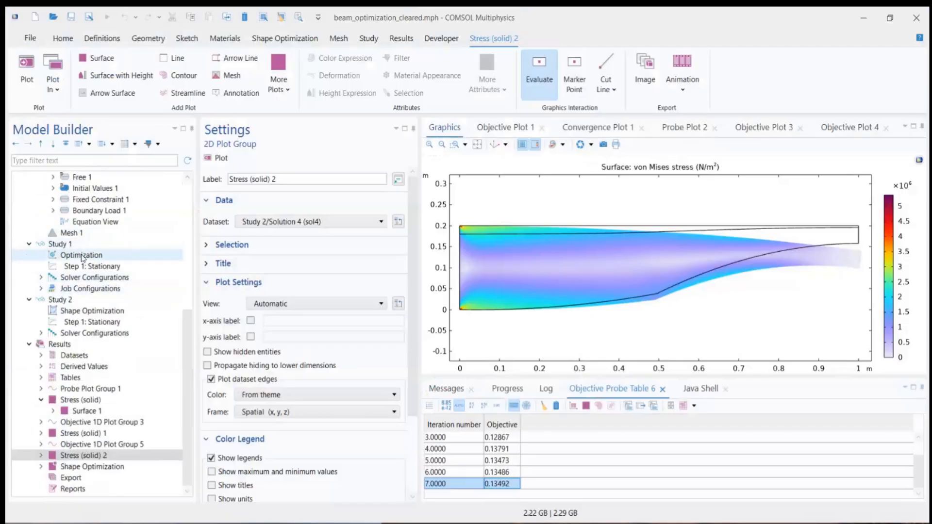
{"action": "left_click", "coordinate": [82, 256]}
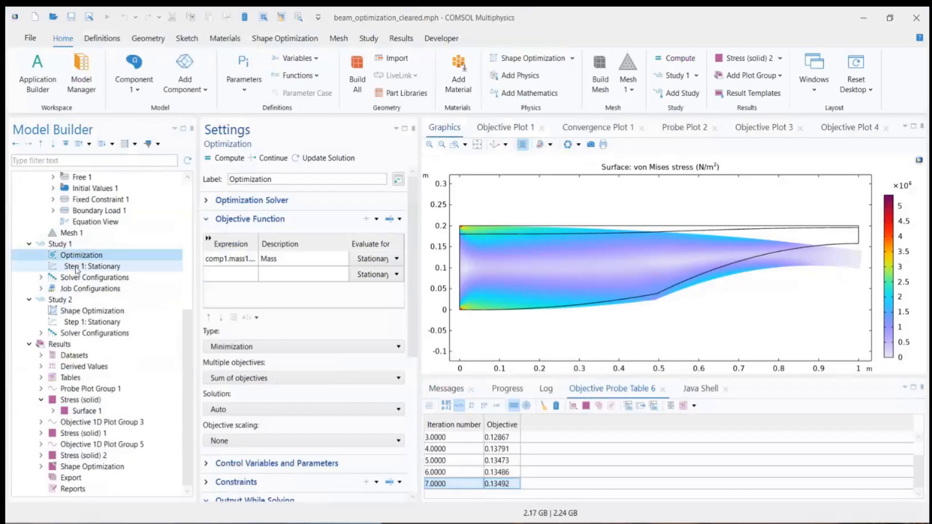
{"action": "left_click", "coordinate": [78, 267]}
{"action": "left_click", "coordinate": [331, 332]}
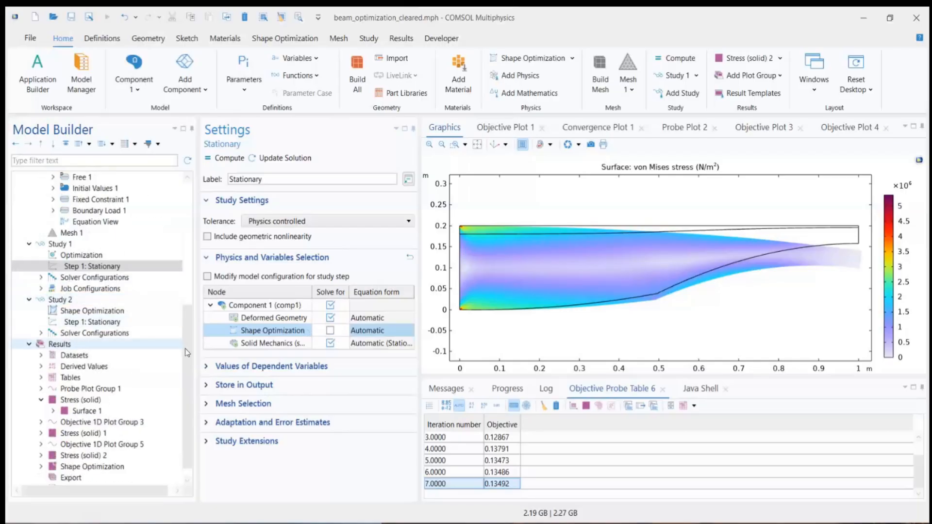
Step: Add a Topology Optimization density model to Component 1
{"action": "scroll", "coordinate": [187, 325], "scroll_direction": "up", "scroll_amount": 2}
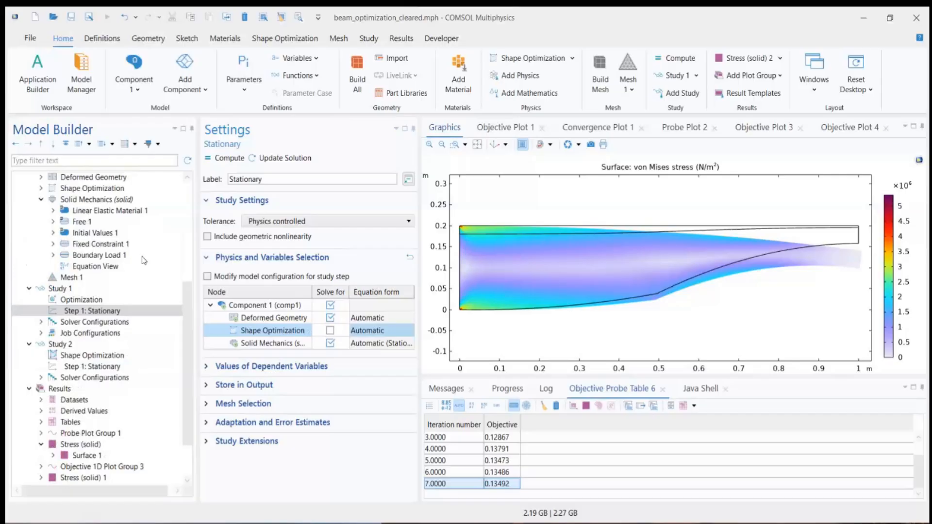
{"action": "scroll", "coordinate": [103, 277], "scroll_direction": "up", "scroll_amount": 6}
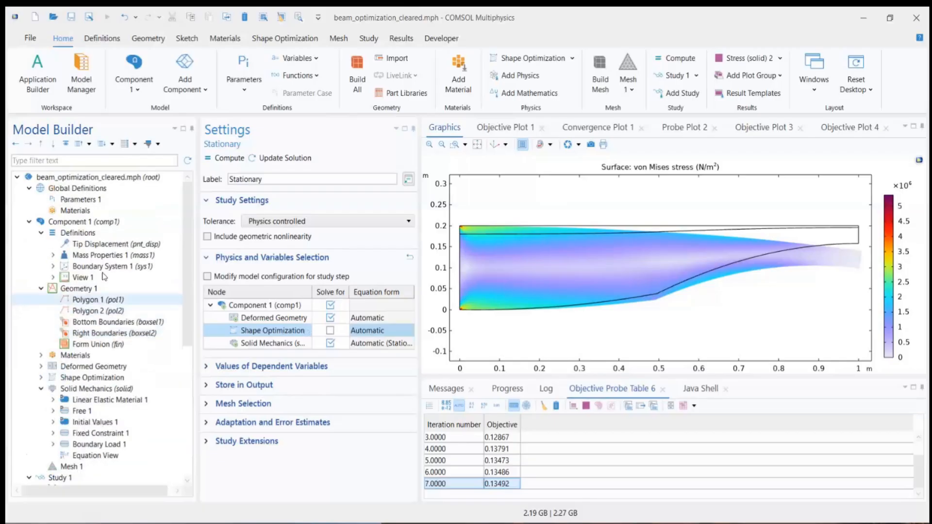
{"action": "right_click", "coordinate": [66, 225]}
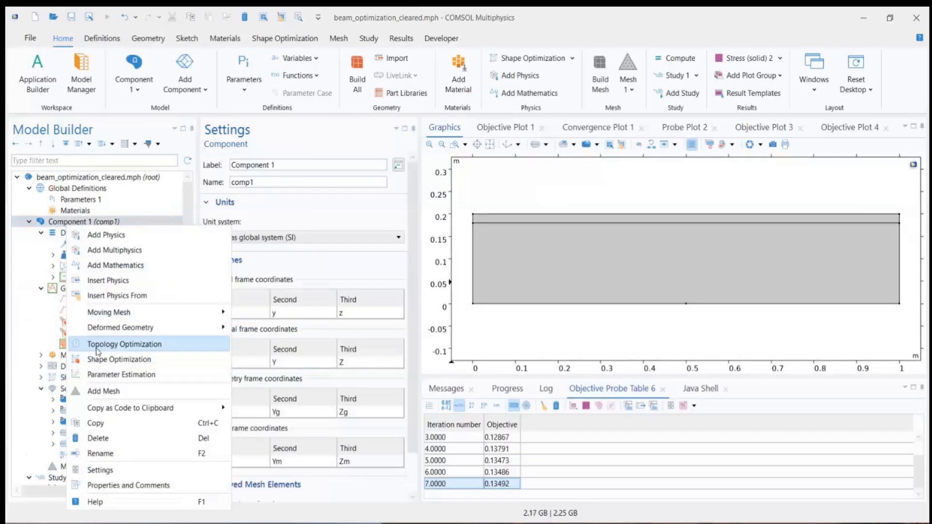
{"action": "left_click", "coordinate": [128, 344]}
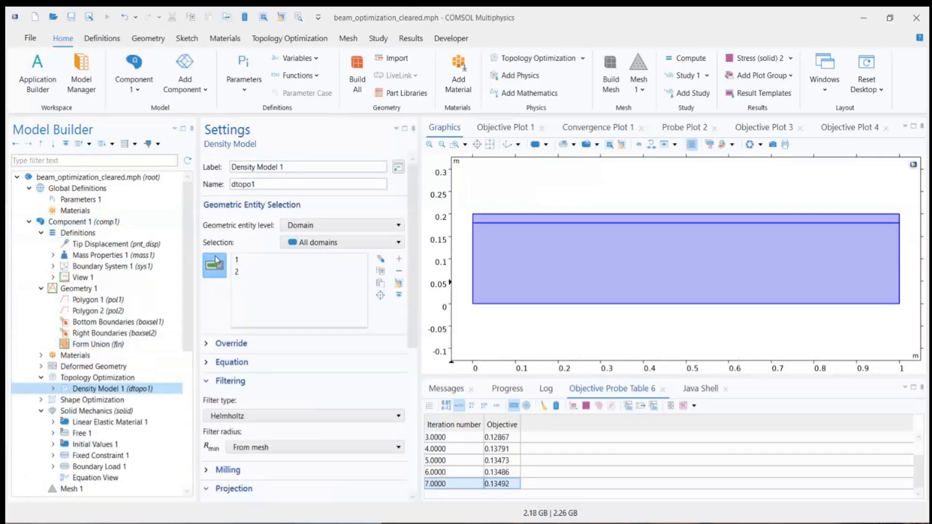
Step: Inspect the new density model's domain selection, equations, filter type, filter radius and milling constraint settings
{"action": "scroll", "coordinate": [134, 397], "scroll_direction": "down", "scroll_amount": 1}
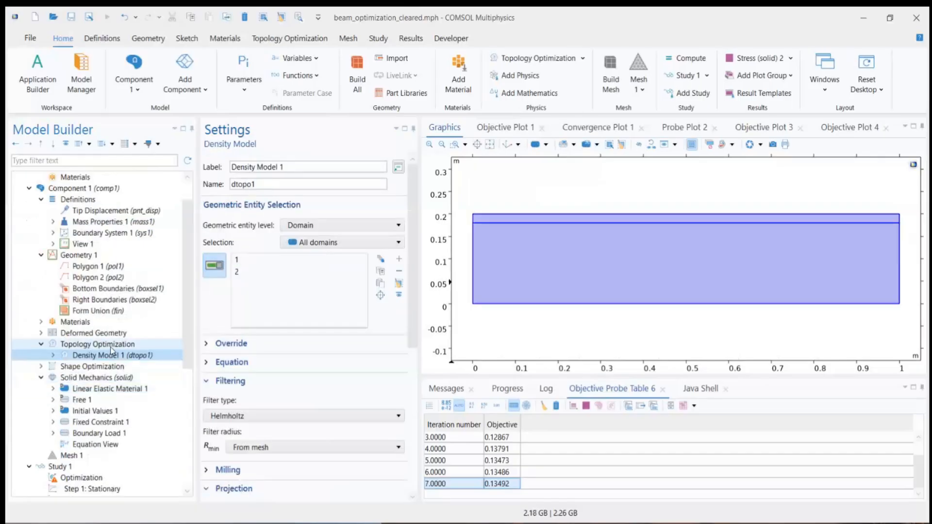
{"action": "left_click", "coordinate": [104, 344]}
{"action": "left_click", "coordinate": [114, 358]}
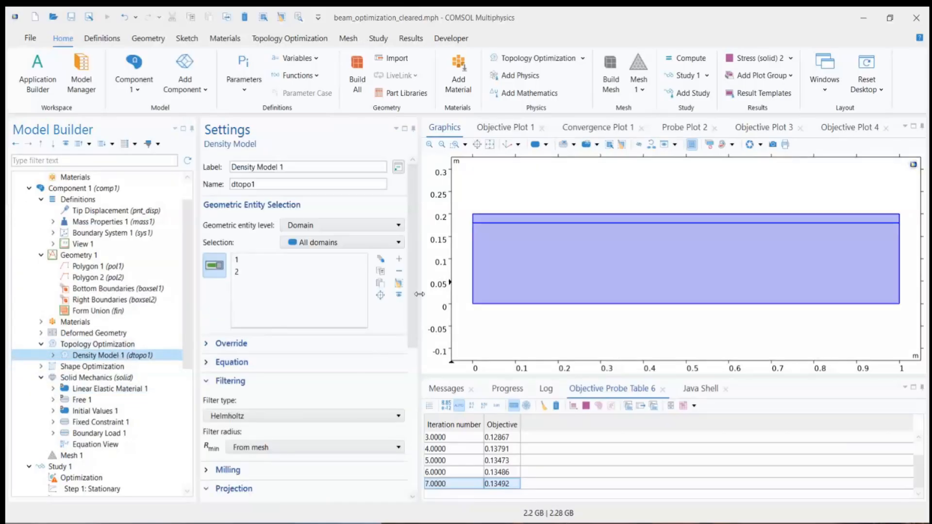
{"action": "scroll", "coordinate": [242, 199], "scroll_direction": "down", "scroll_amount": 5}
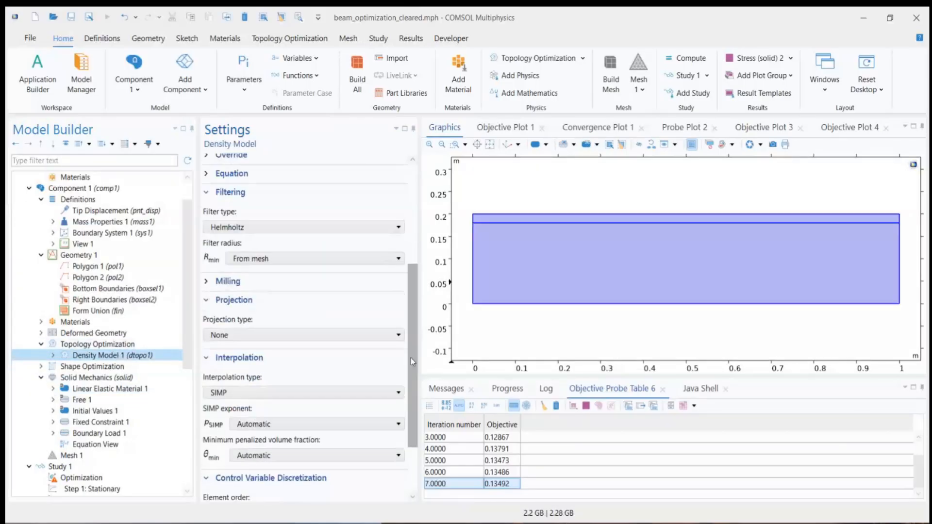
{"action": "left_click", "coordinate": [231, 200]}
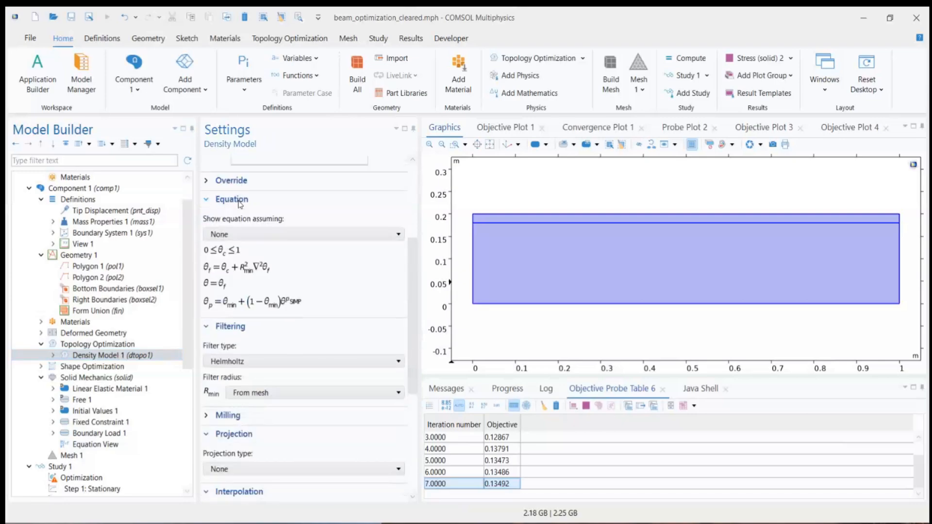
{"action": "left_click", "coordinate": [229, 201]}
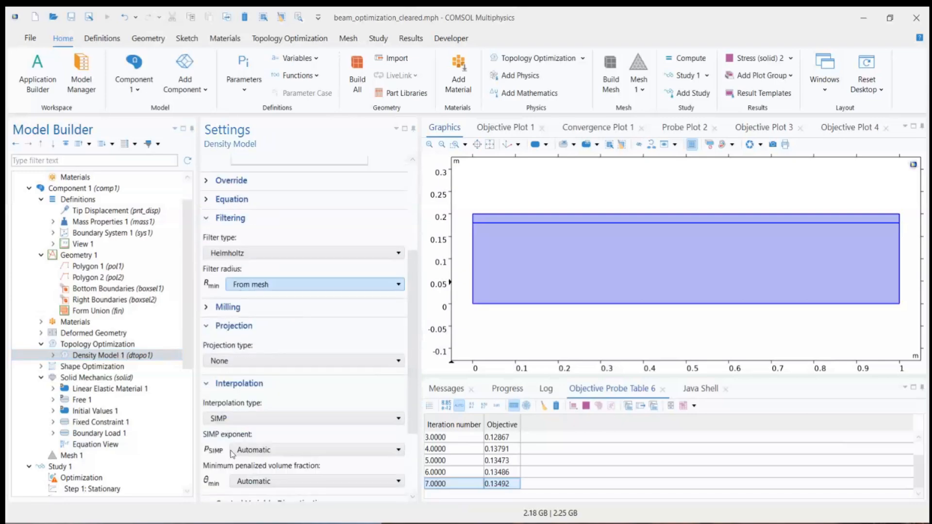
{"action": "left_click", "coordinate": [247, 255]}
{"action": "left_click", "coordinate": [246, 265]}
{"action": "left_click", "coordinate": [243, 285]}
{"action": "left_click", "coordinate": [255, 299]}
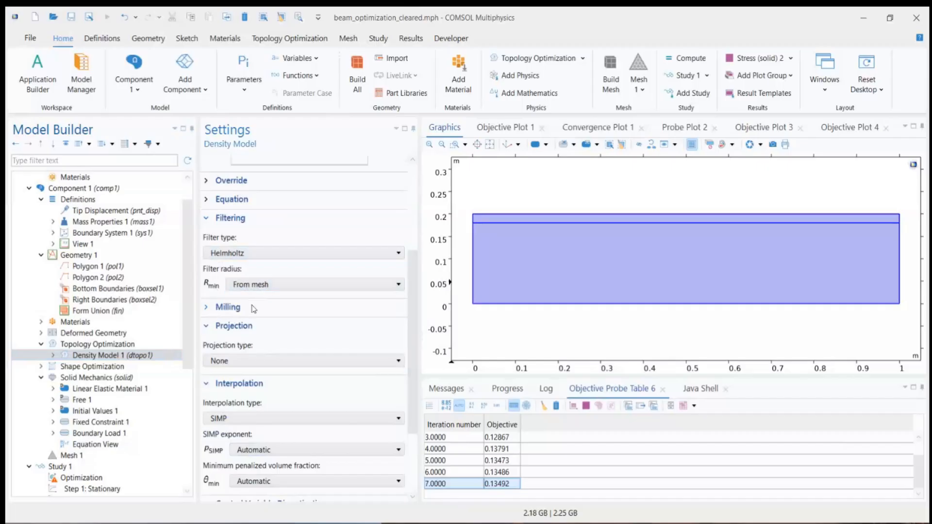
{"action": "left_click", "coordinate": [252, 306]}
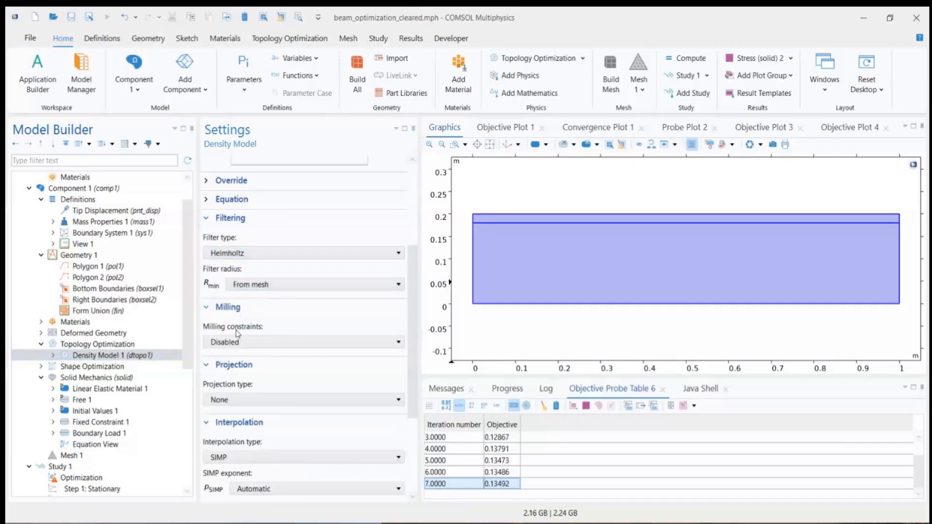
{"action": "left_click", "coordinate": [231, 311]}
Step: Examine the density model's interpolation types, control variable discretization and initial value settings
{"action": "scroll", "coordinate": [287, 349], "scroll_direction": "down", "scroll_amount": 2}
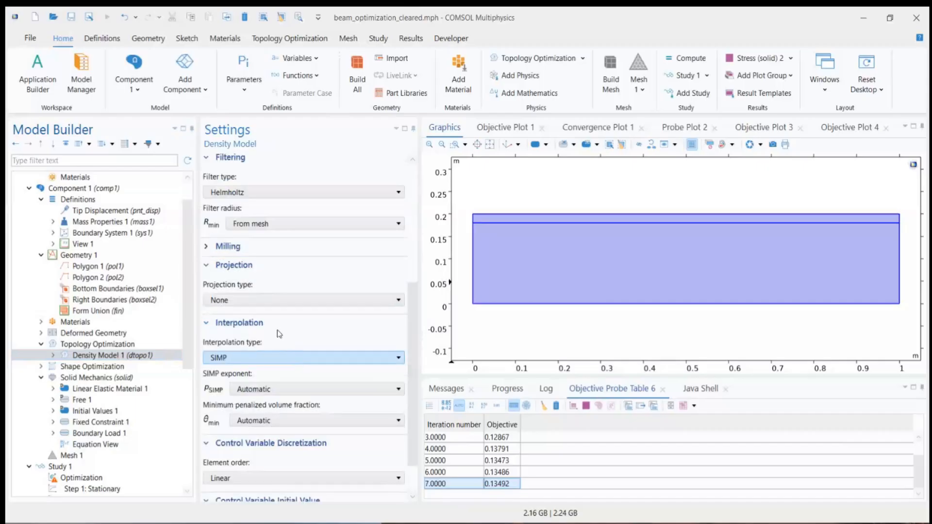
{"action": "left_click", "coordinate": [232, 360]}
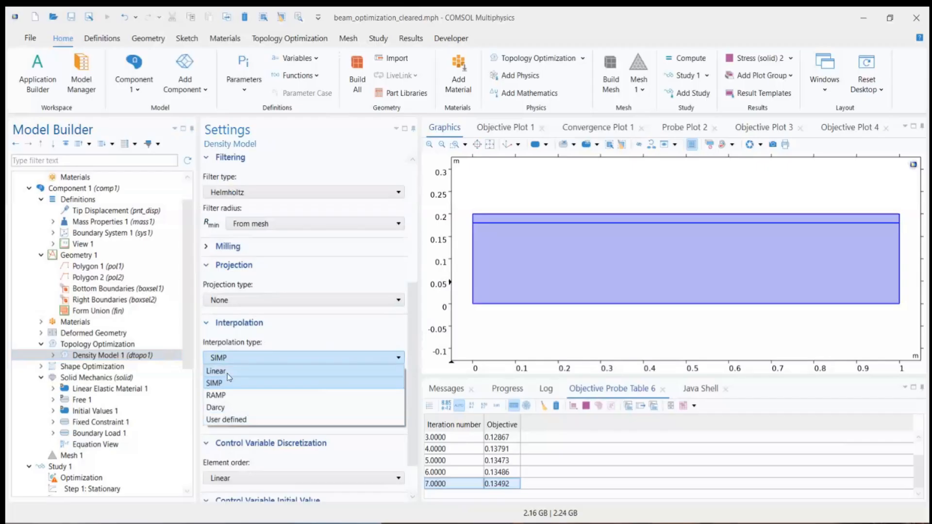
{"action": "left_click", "coordinate": [239, 329]}
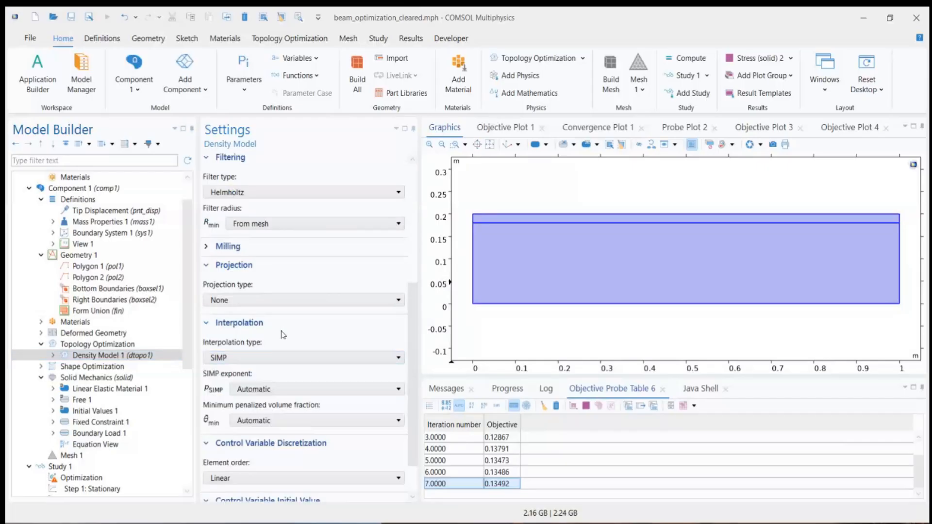
{"action": "scroll", "coordinate": [272, 390], "scroll_direction": "down", "scroll_amount": 2}
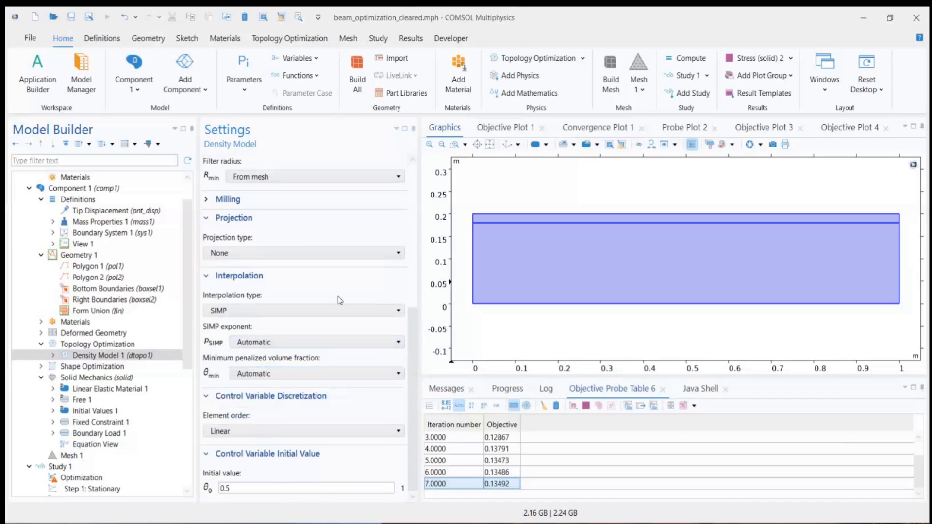
Step: Add a third study with a Stationary step to the model
{"action": "left_click", "coordinate": [97, 345]}
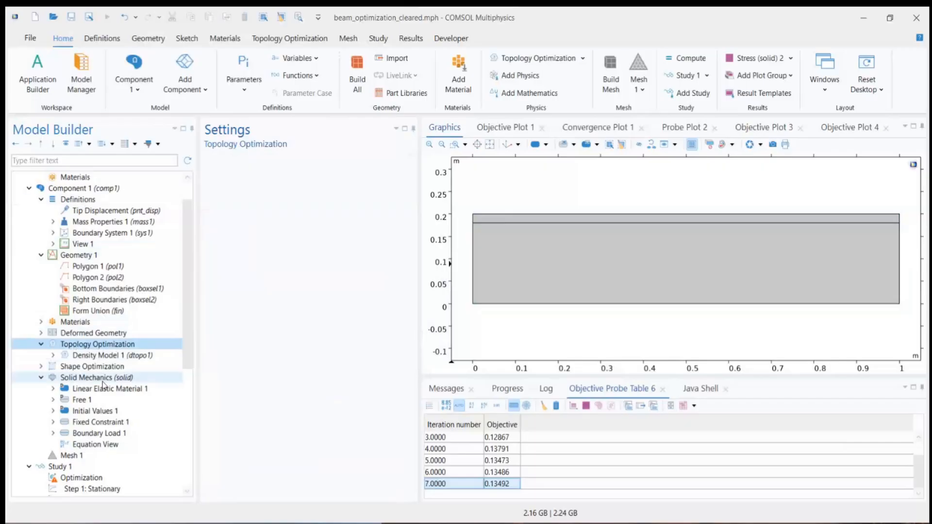
{"action": "scroll", "coordinate": [73, 452], "scroll_direction": "down", "scroll_amount": 7}
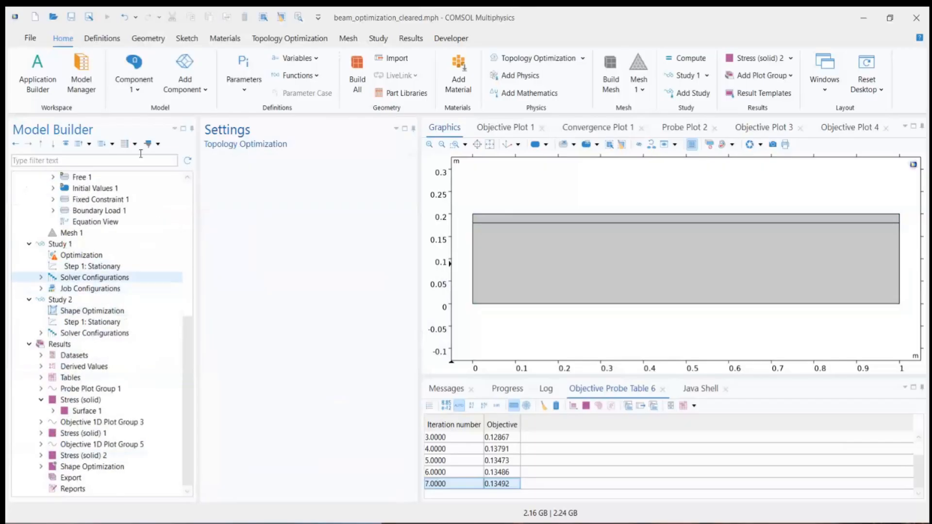
{"action": "left_click", "coordinate": [374, 40]}
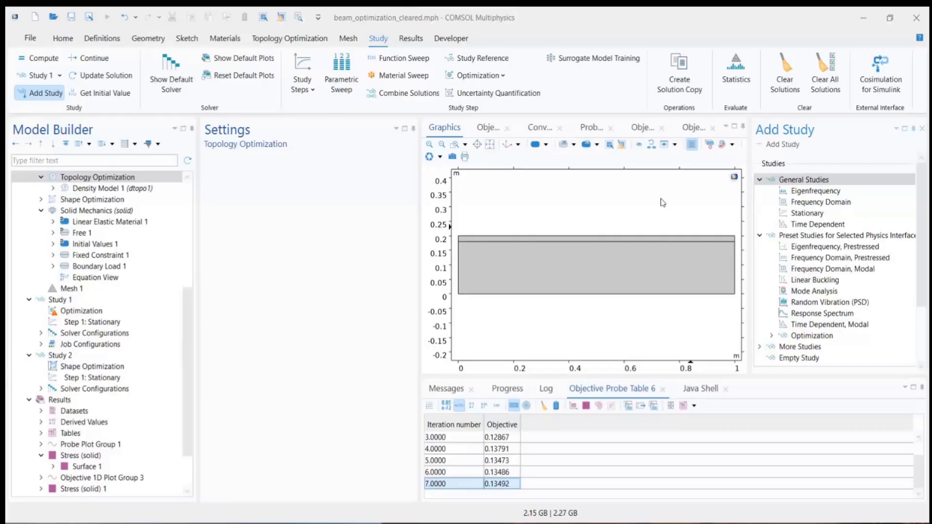
{"action": "double_click", "coordinate": [819, 216]}
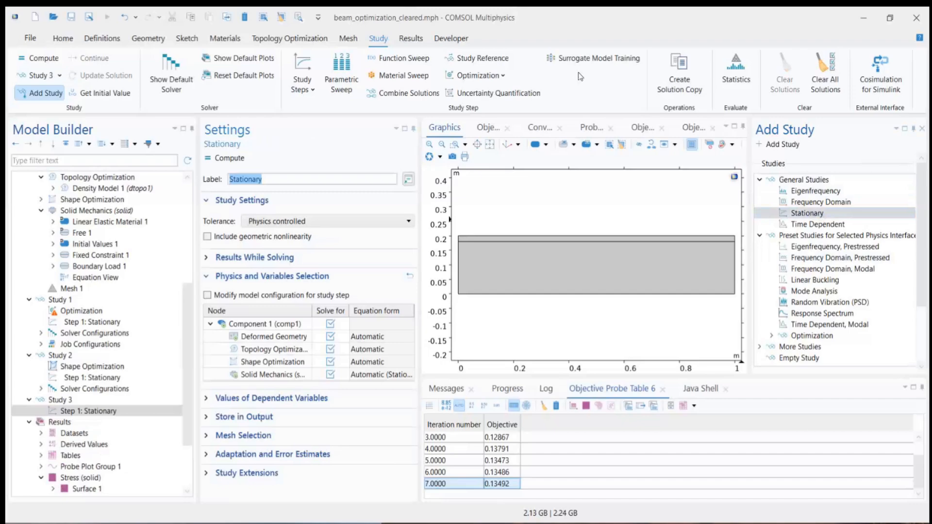
Step: Add a Topology Optimization step to Study 3 and review its objective function, control variables and constraints settings
{"action": "right_click", "coordinate": [68, 400]}
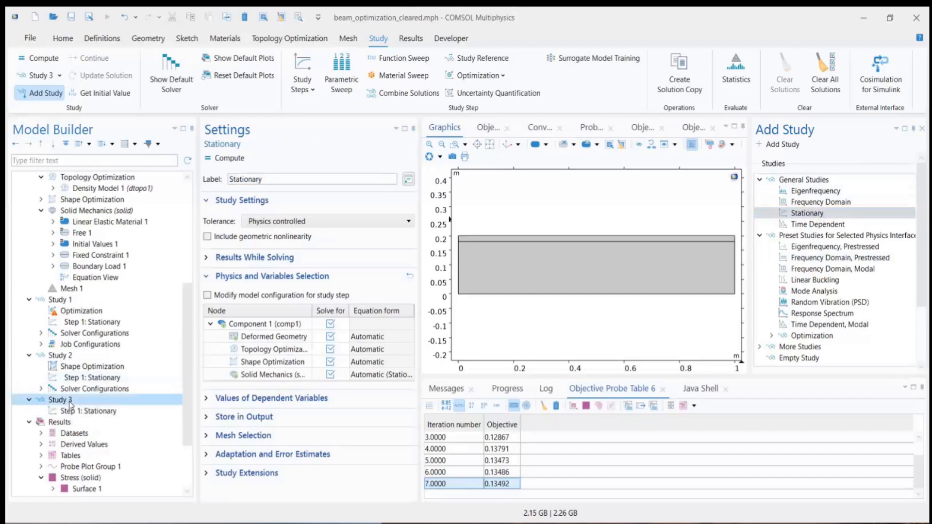
{"action": "mouse_move", "coordinate": [142, 141]}
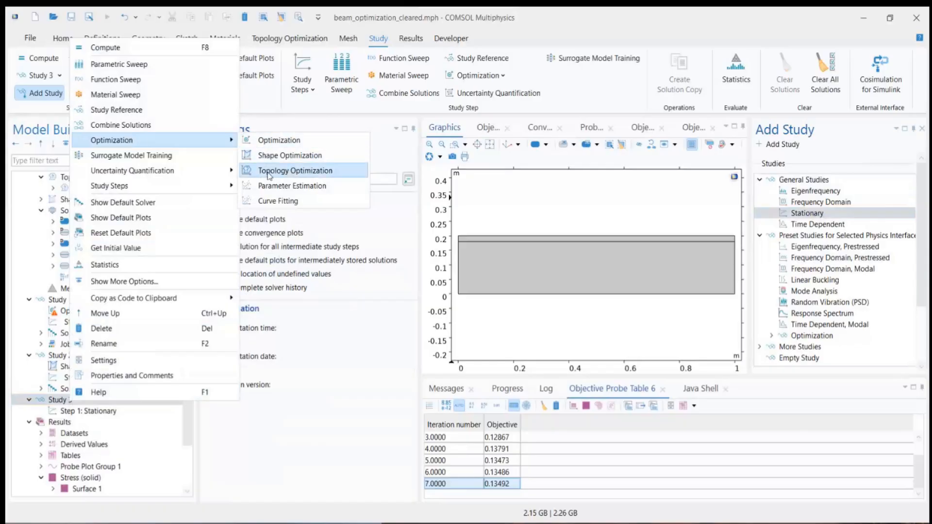
{"action": "left_click", "coordinate": [281, 171]}
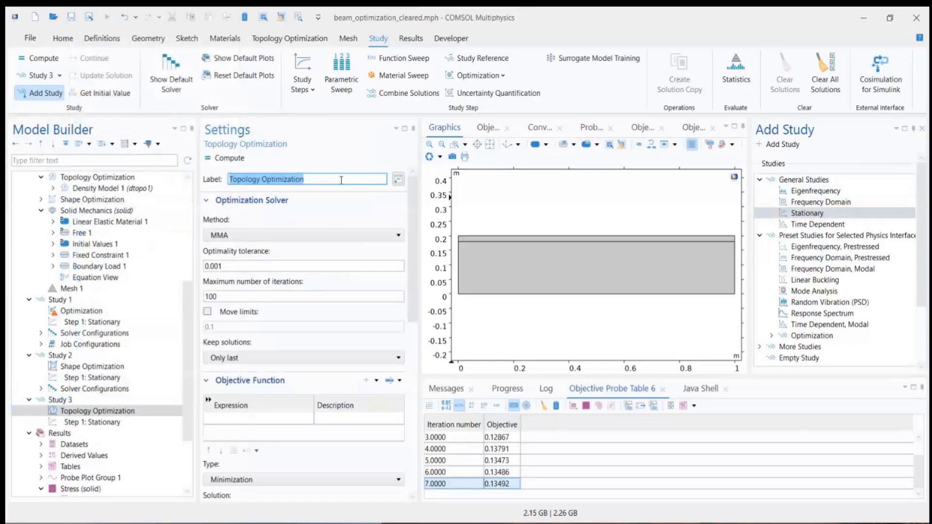
{"action": "scroll", "coordinate": [383, 377], "scroll_direction": "down", "scroll_amount": 5}
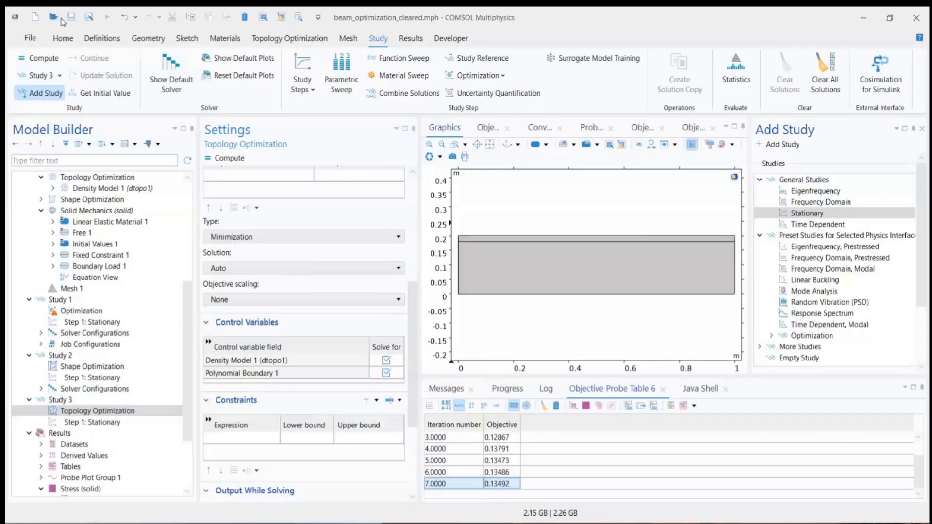
Step: Search the Application Libraries for "optimization topology"
{"action": "left_click", "coordinate": [31, 38]}
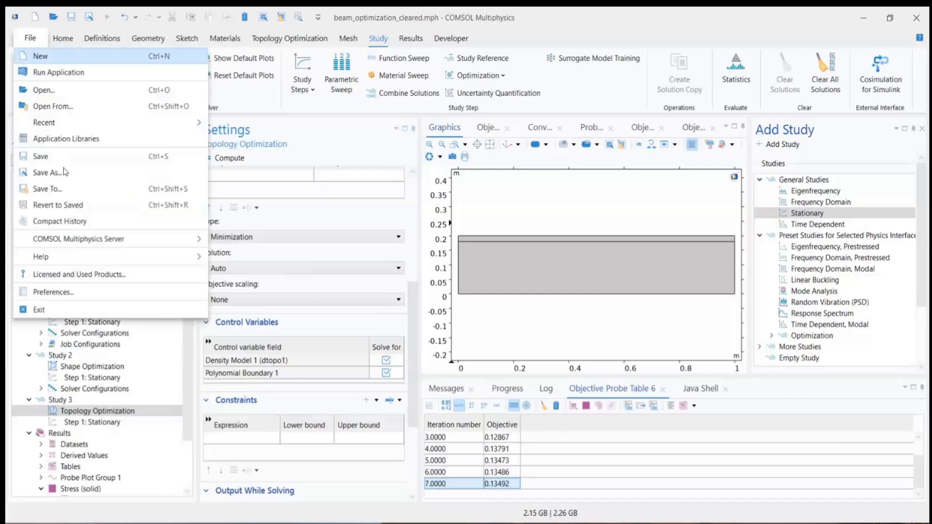
{"action": "left_click", "coordinate": [74, 142]}
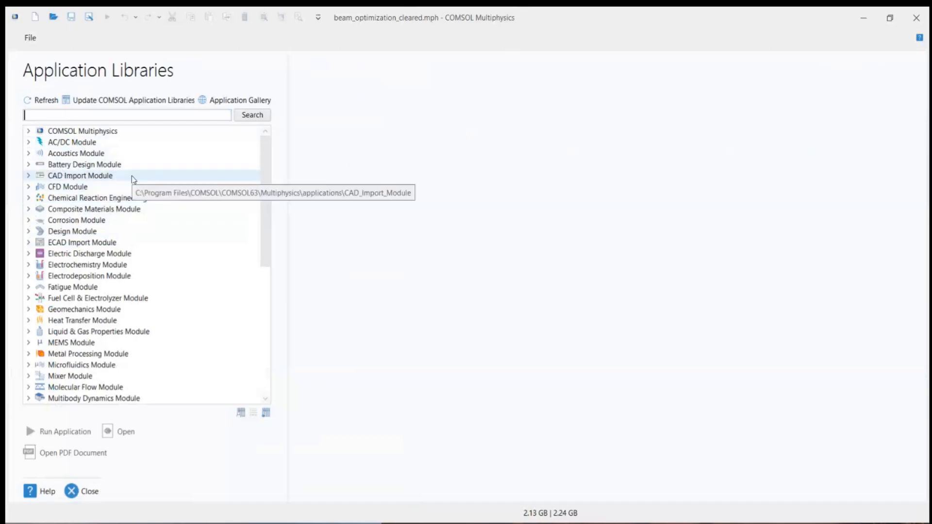
{"action": "left_click", "coordinate": [67, 117]}
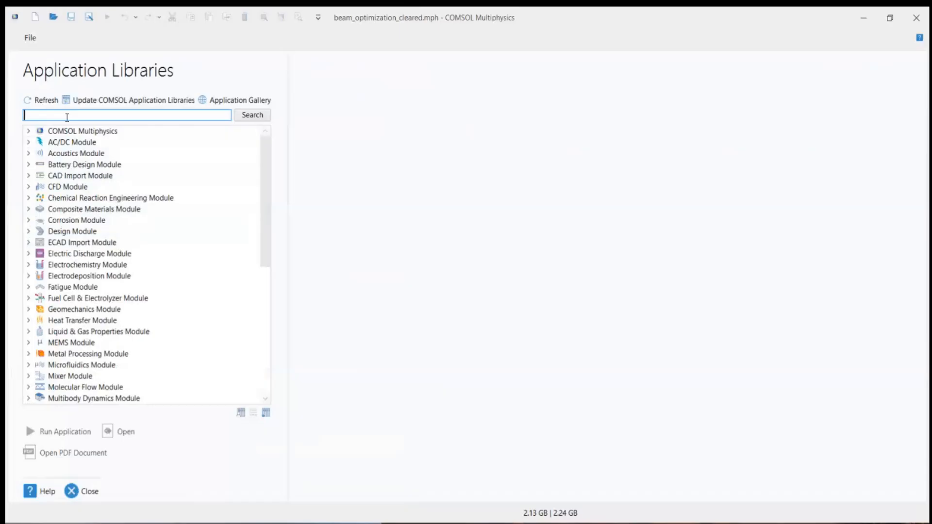
{"action": "type", "text": "c"}
{"action": "type", "text": "ptimization"}
{"action": "type", "text": " topology"}
{"action": "key", "text": "Tab"}
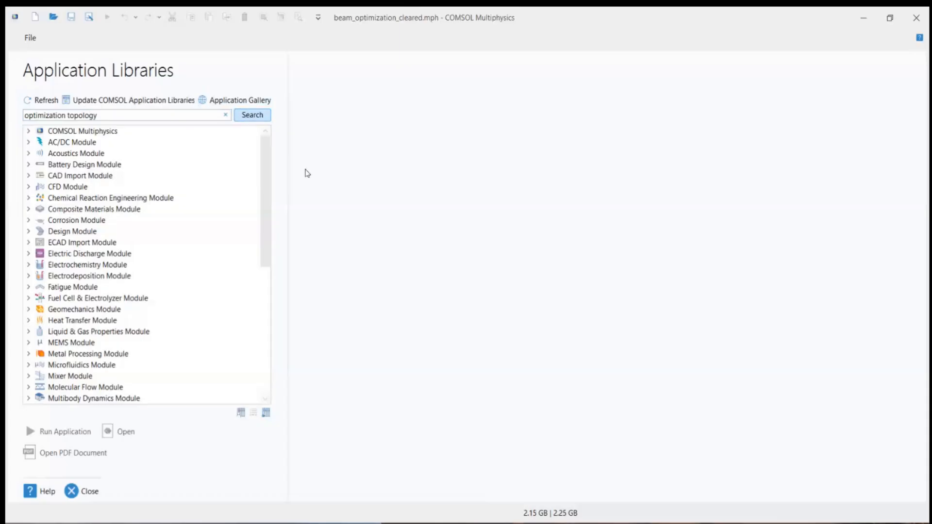
{"action": "key", "text": "Return"}
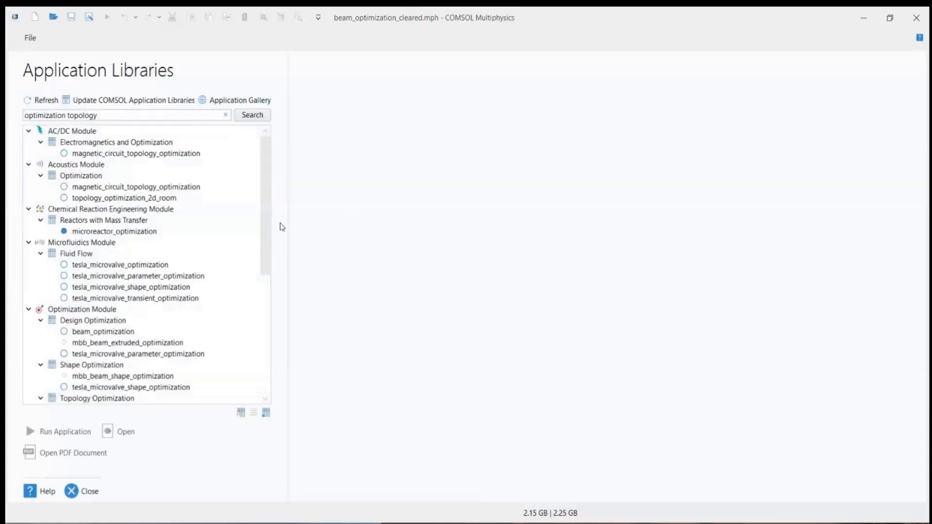
Step: View the description of the Optimization Module's beam_optimization example and close the Application Libraries
{"action": "scroll", "coordinate": [94, 294], "scroll_direction": "down", "scroll_amount": 2}
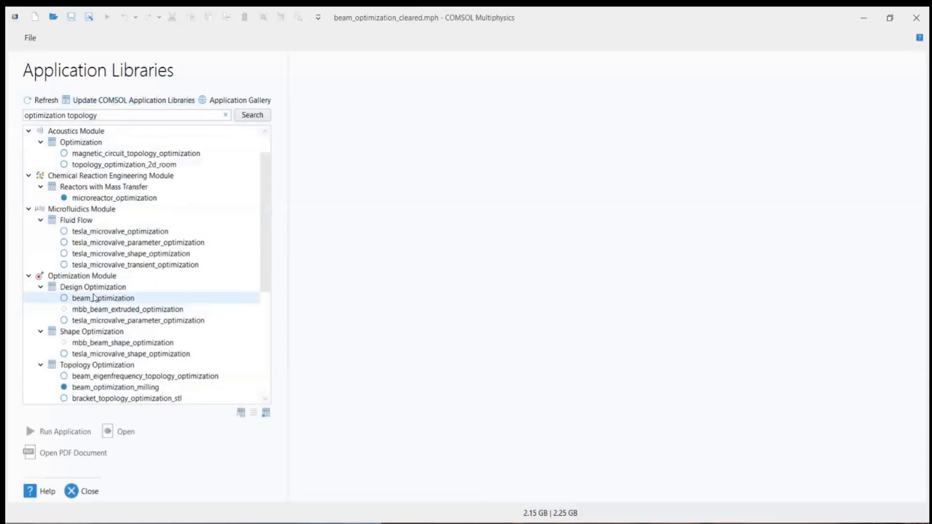
{"action": "left_click", "coordinate": [89, 266]}
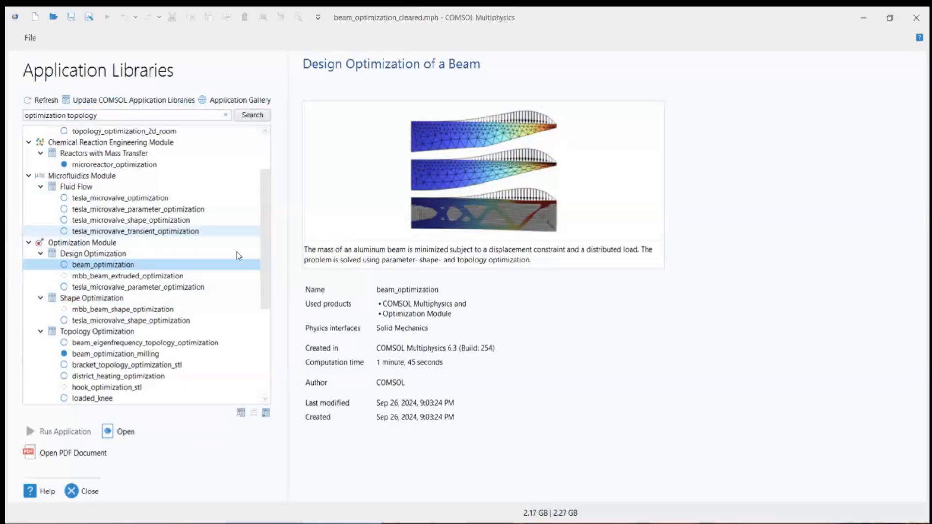
{"action": "scroll", "coordinate": [267, 226], "scroll_direction": "up", "scroll_amount": 2}
{"action": "scroll", "coordinate": [267, 223], "scroll_direction": "up", "scroll_amount": 1}
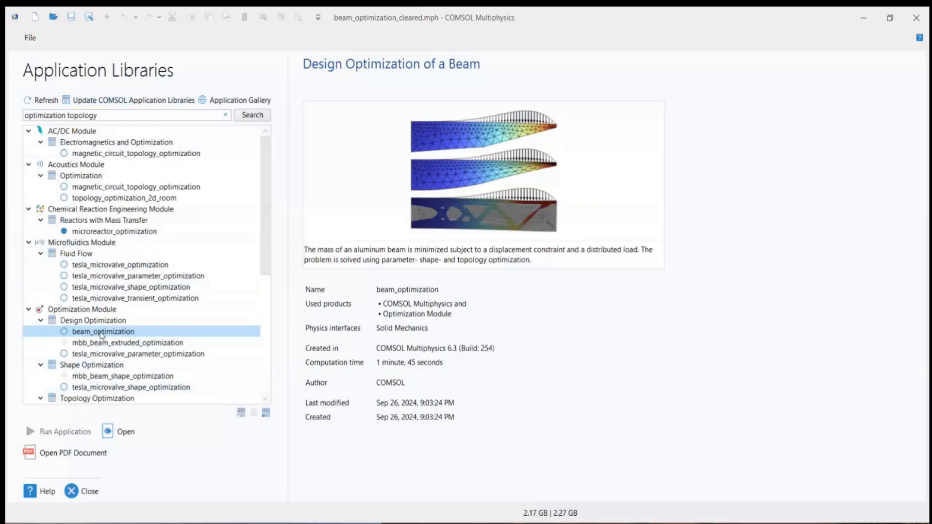
{"action": "left_click", "coordinate": [85, 491]}
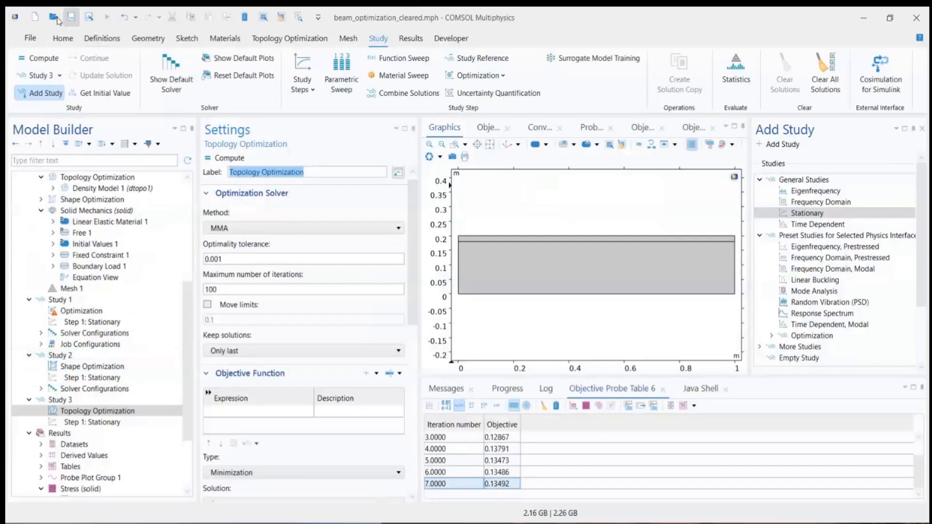
Step: Open the model file mbb_beam_solved.mph from the Downloads folder
{"action": "left_click", "coordinate": [54, 18]}
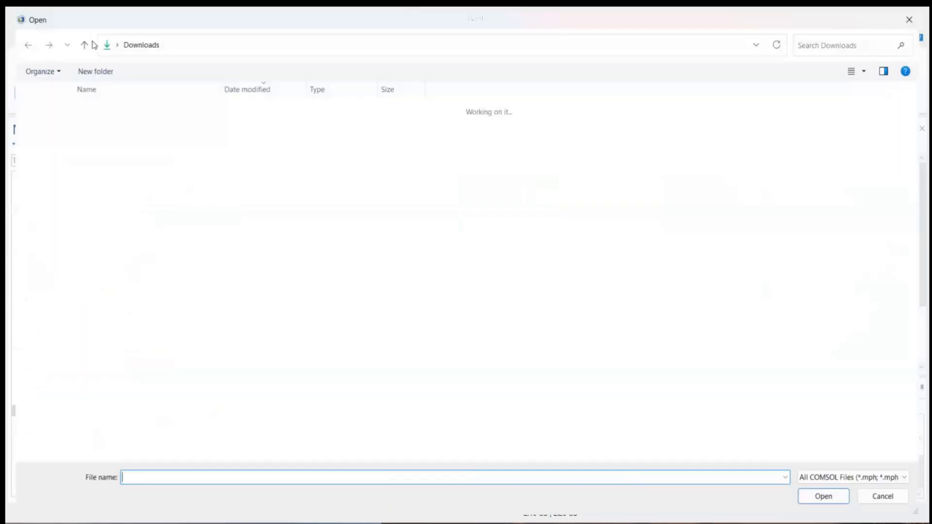
{"action": "left_click", "coordinate": [80, 123]}
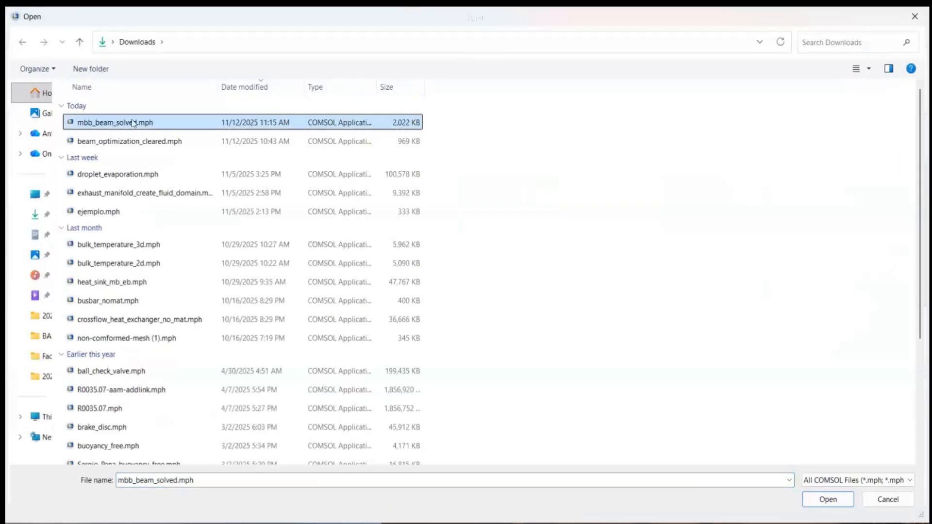
{"action": "left_click", "coordinate": [828, 500]}
{"action": "left_click", "coordinate": [487, 323]}
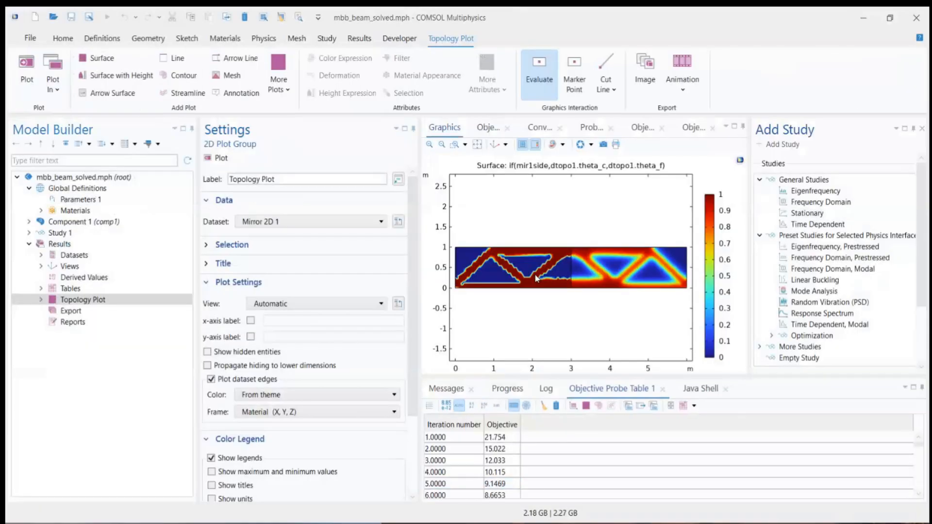
Step: Examine the MBB beam's density model, including its domain selection, filtering, projection, interpolation, discretization and initial value settings
{"action": "left_click", "coordinate": [29, 221]}
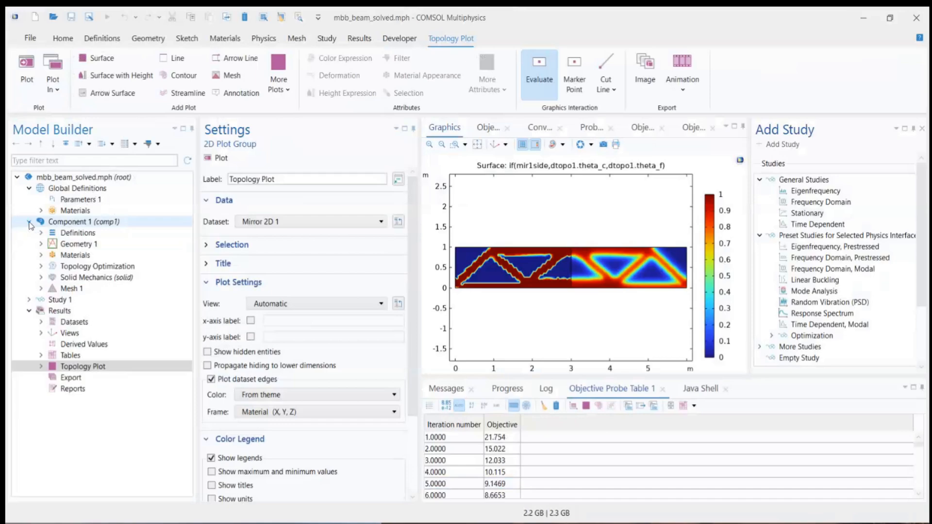
{"action": "left_click", "coordinate": [41, 266]}
{"action": "left_click", "coordinate": [68, 267]}
{"action": "left_click", "coordinate": [54, 278]}
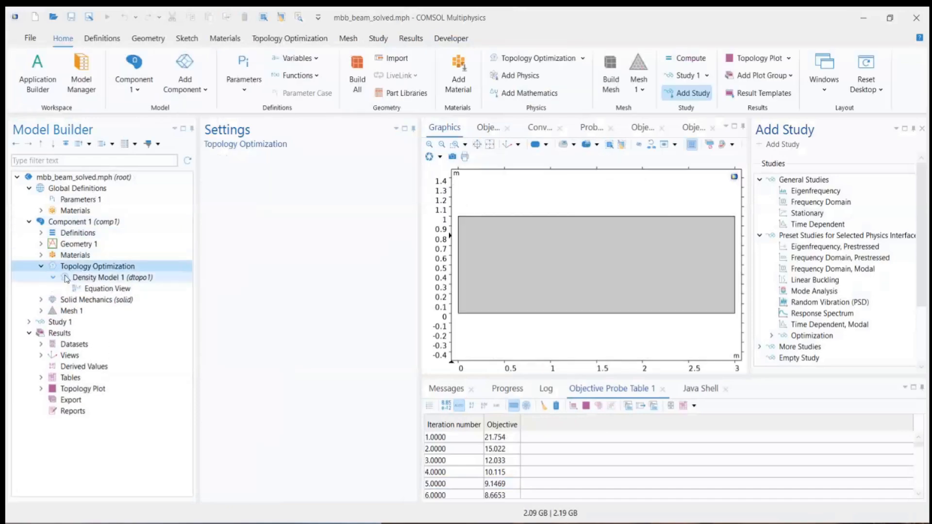
{"action": "left_click", "coordinate": [87, 278]}
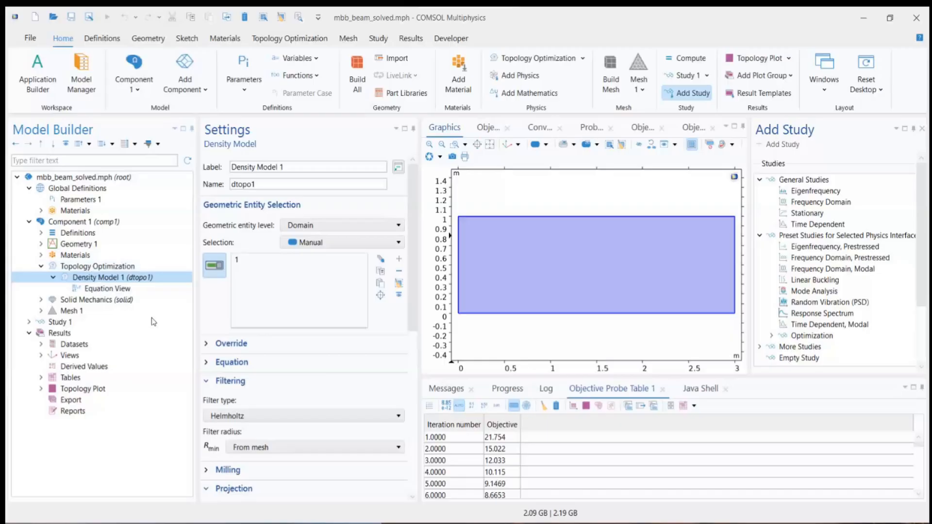
{"action": "scroll", "coordinate": [253, 369], "scroll_direction": "down", "scroll_amount": 1}
{"action": "scroll", "coordinate": [252, 369], "scroll_direction": "down", "scroll_amount": 5}
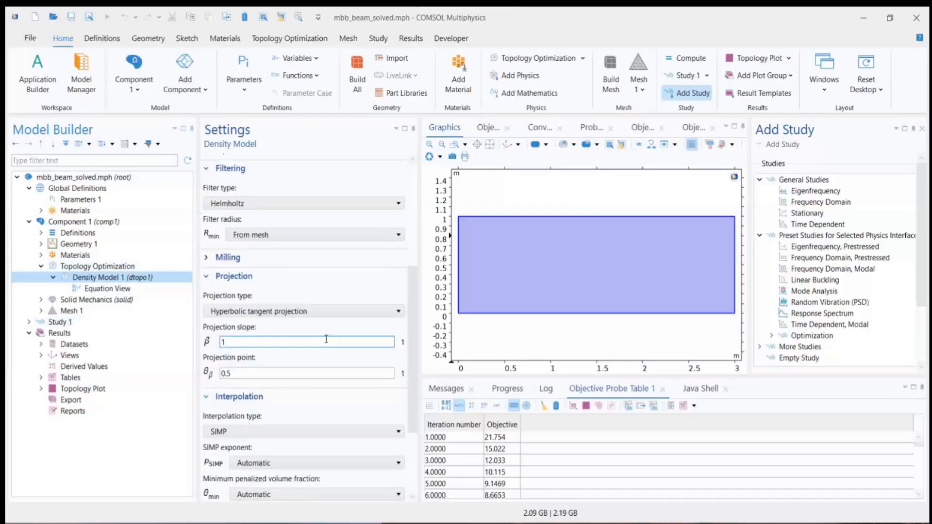
{"action": "scroll", "coordinate": [316, 389], "scroll_direction": "down", "scroll_amount": 1}
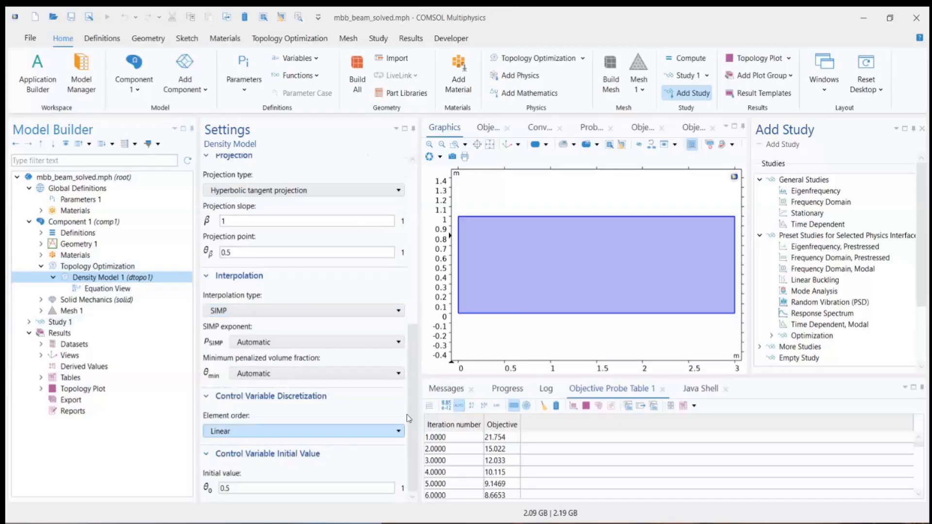
{"action": "scroll", "coordinate": [327, 345], "scroll_direction": "up", "scroll_amount": 7}
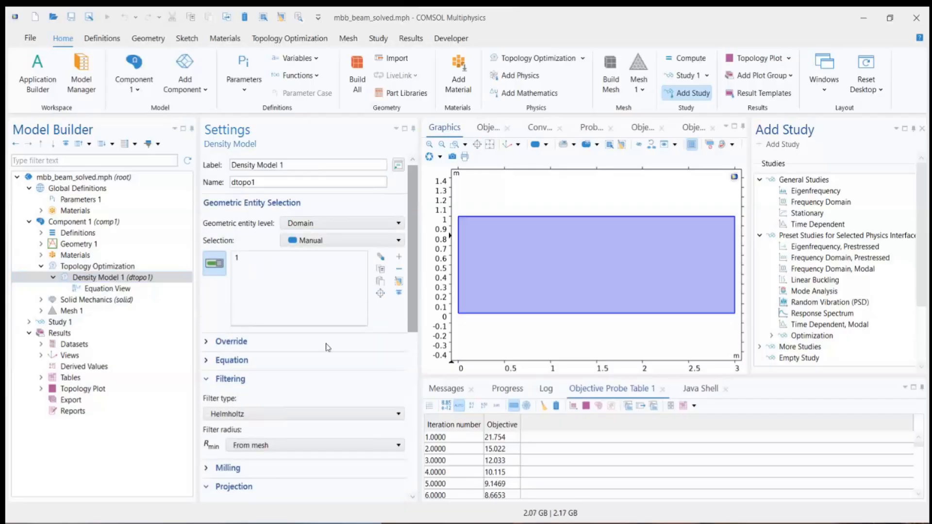
{"action": "scroll", "coordinate": [329, 330], "scroll_direction": "down", "scroll_amount": 6}
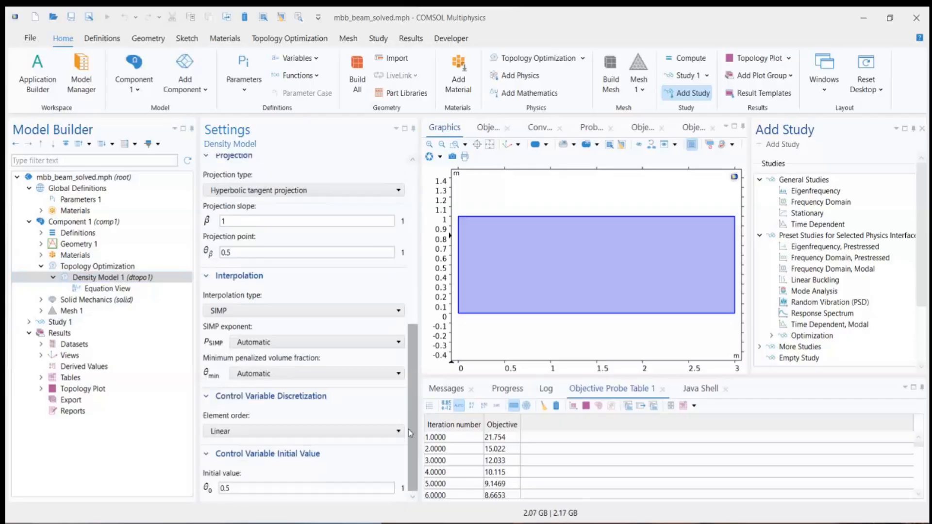
{"action": "scroll", "coordinate": [315, 340], "scroll_direction": "up", "scroll_amount": 6}
Step: Review the size and position settings of the rectangle in the MBB beam geometry
{"action": "left_click", "coordinate": [41, 244]}
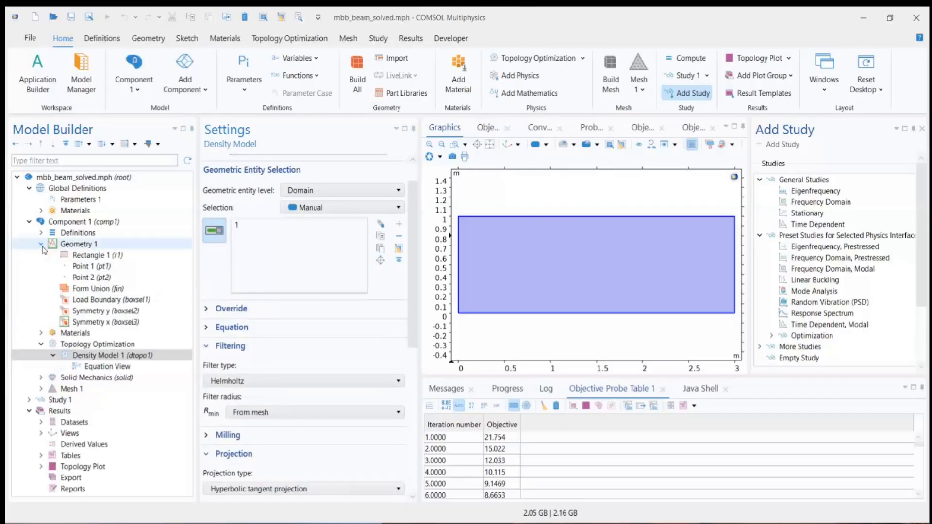
{"action": "left_click", "coordinate": [80, 266]}
{"action": "left_click", "coordinate": [89, 255]}
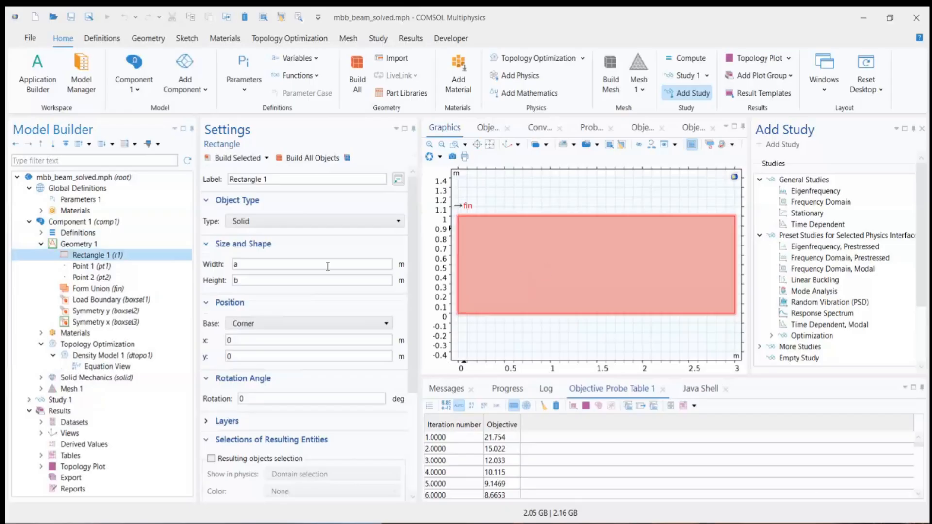
{"action": "left_click", "coordinate": [41, 244]}
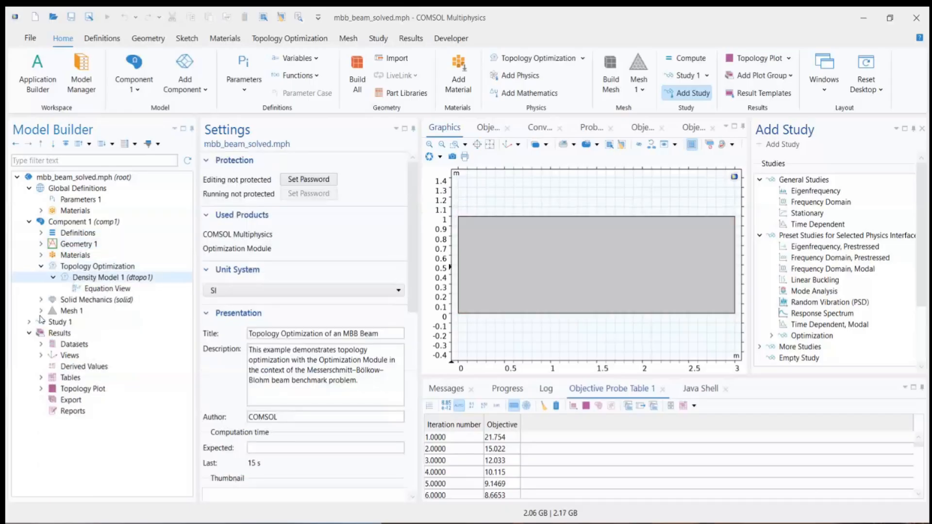
Step: Inspect the solver settings and objective function expression of Study 1's Topology Optimization step
{"action": "left_click", "coordinate": [29, 322]}
{"action": "left_click", "coordinate": [77, 335]}
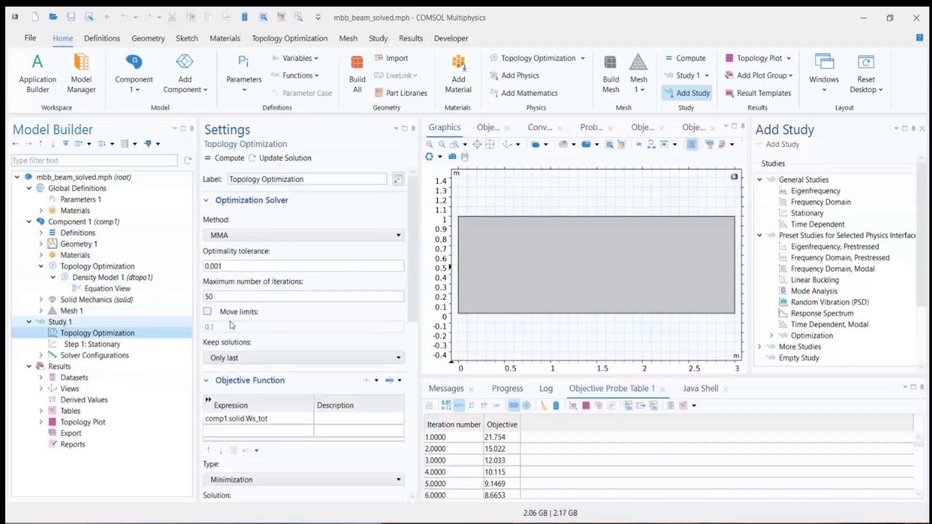
{"action": "scroll", "coordinate": [272, 321], "scroll_direction": "down", "scroll_amount": 2}
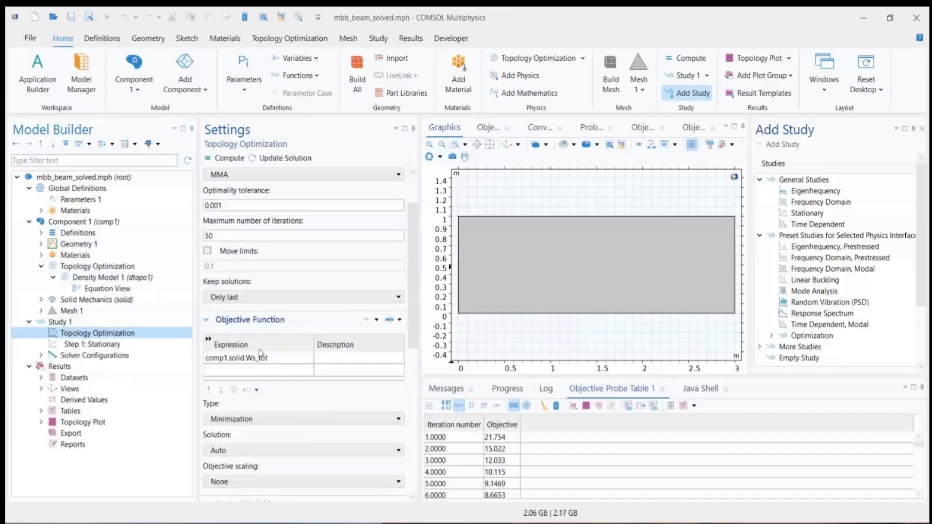
{"action": "left_click", "coordinate": [256, 360]}
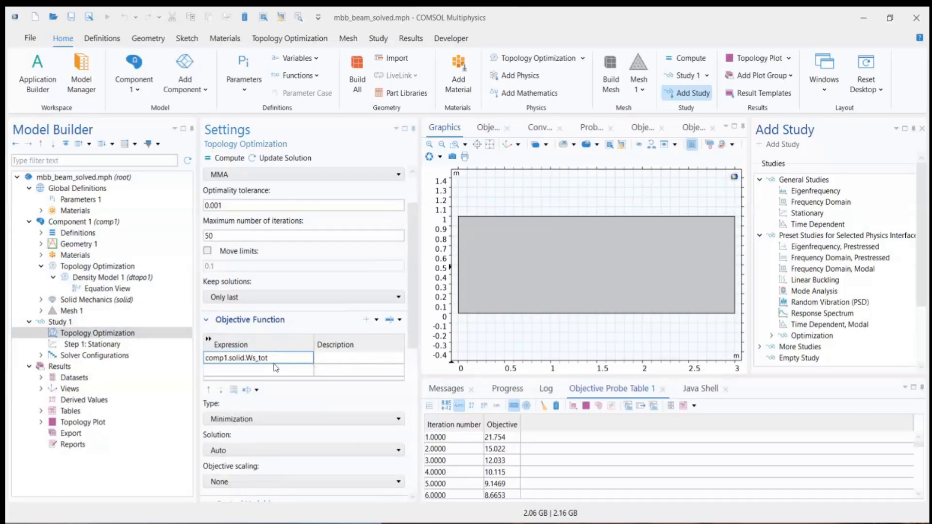
{"action": "left_click", "coordinate": [40, 233]}
{"action": "left_click", "coordinate": [41, 266]}
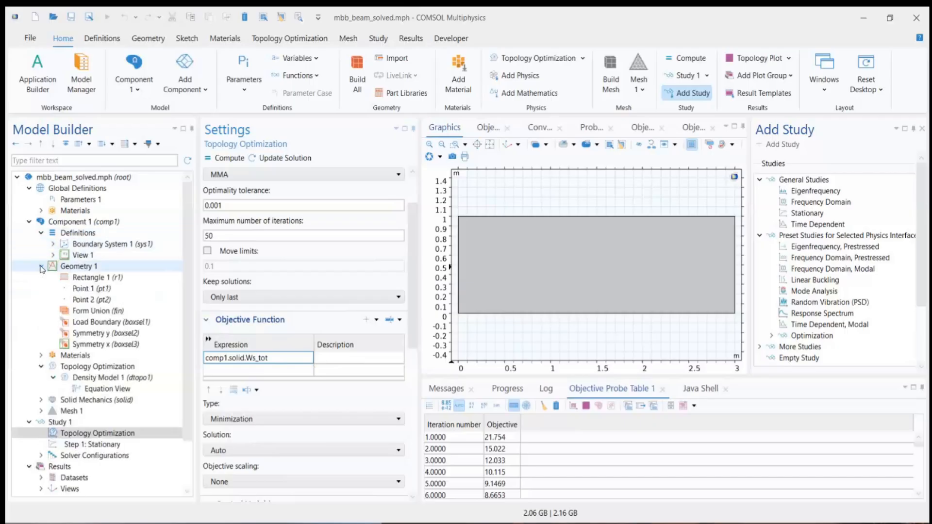
{"action": "left_click", "coordinate": [256, 358]}
{"action": "left_click_drag", "start_coordinate": [266, 358], "coordinate": [202, 361]}
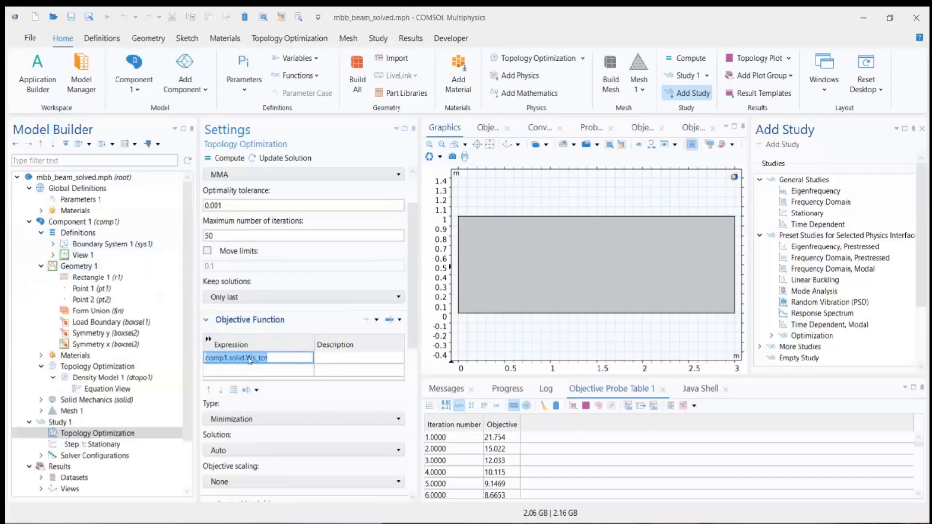
Step: Review the Topology Optimization step's control variables and constraints, widening the constraint expression column to read the full expression
{"action": "left_click_drag", "start_coordinate": [415, 264], "coordinate": [415, 352]}
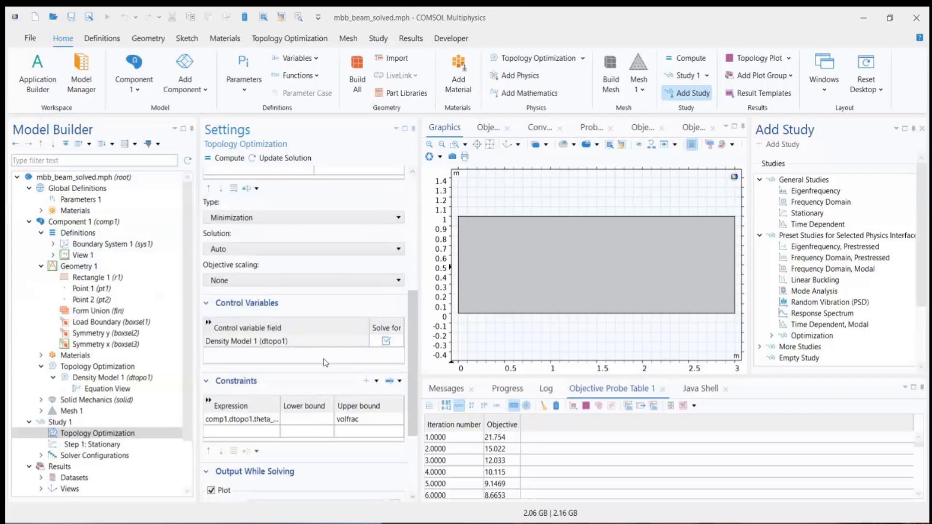
{"action": "left_click", "coordinate": [117, 434]}
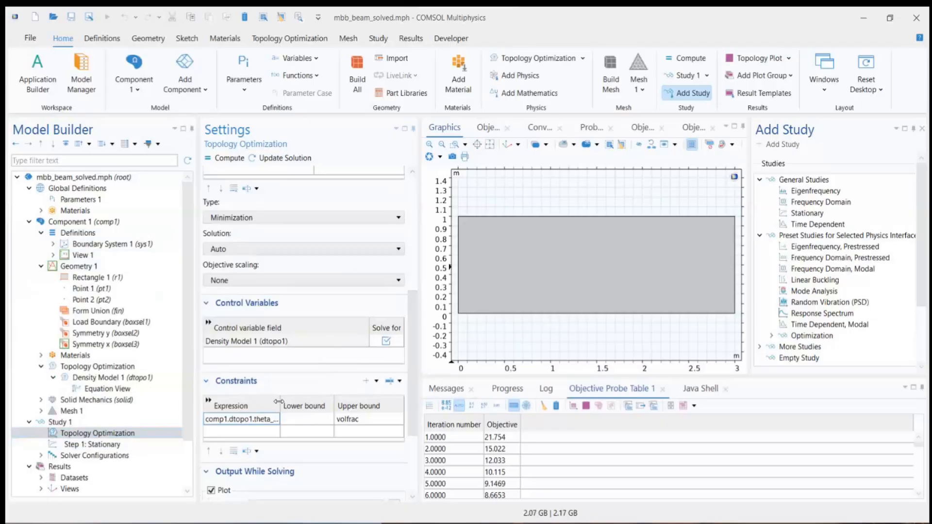
{"action": "left_click_drag", "start_coordinate": [280, 402], "coordinate": [314, 402]}
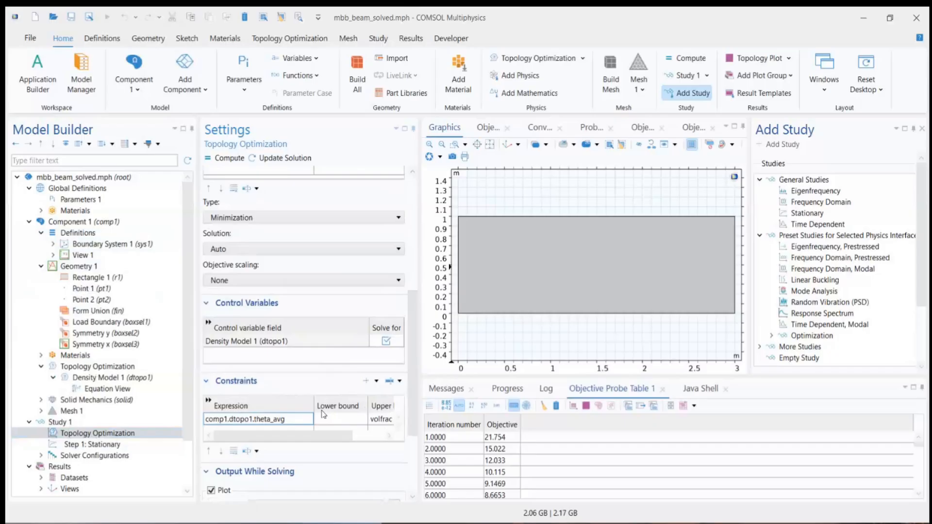
{"action": "left_click", "coordinate": [256, 419]}
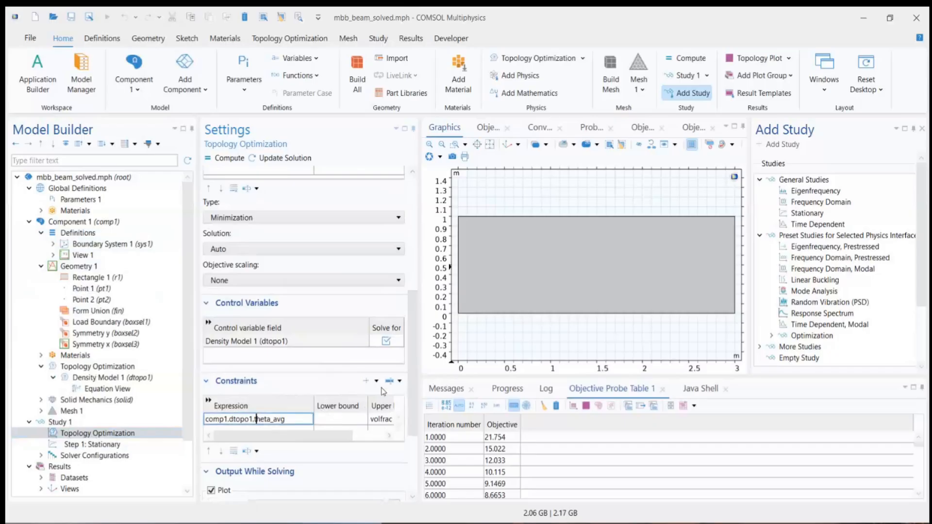
{"action": "scroll", "coordinate": [413, 422], "scroll_direction": "down", "scroll_amount": 1}
{"action": "scroll", "coordinate": [413, 422], "scroll_direction": "up", "scroll_amount": 5}
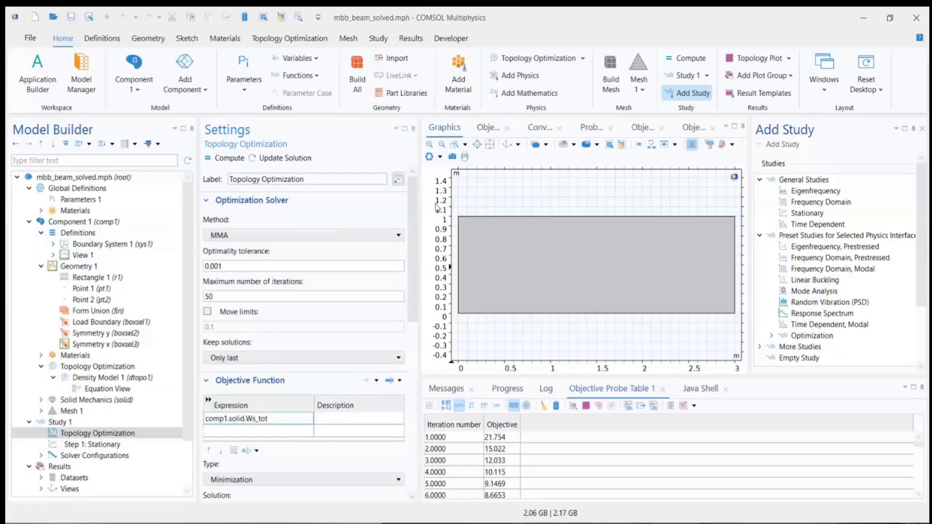
Step: Switch to the PowerPoint presentation showing the Topology optimization slide
{"action": "scroll", "coordinate": [409, 216], "scroll_direction": "down", "scroll_amount": 1}
{"action": "scroll", "coordinate": [410, 217], "scroll_direction": "up", "scroll_amount": 1}
{"action": "key", "text": "alt+Tab"}
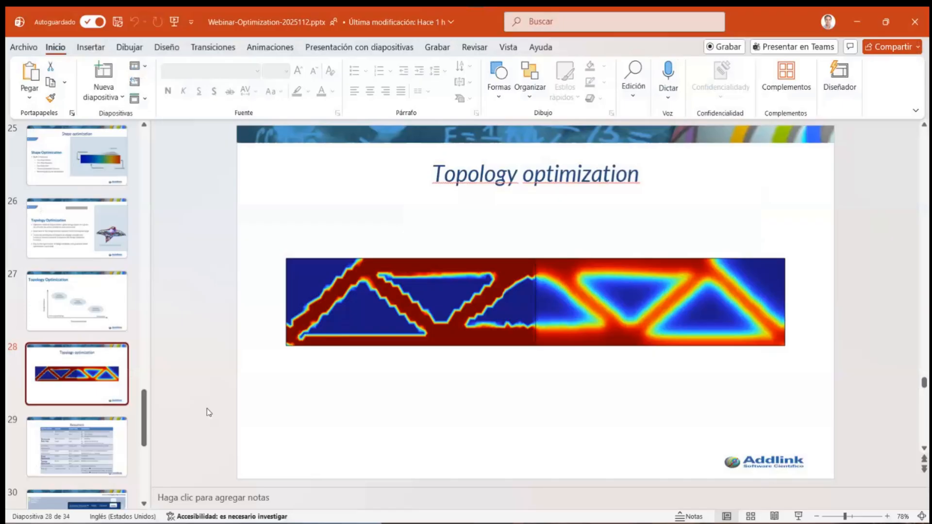